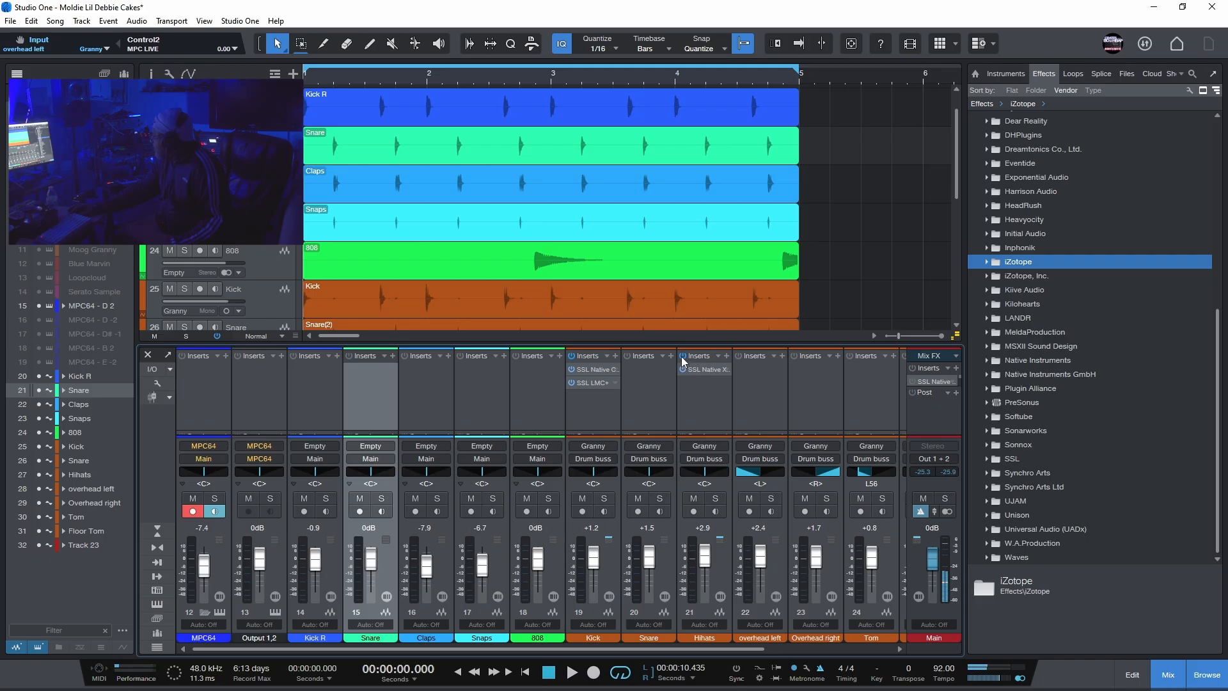
Bypass the insert effects on the Kick, Hihats, Track 23 and Drum buss mixer channels.
{"action": "left_click", "coordinate": [913, 367]}
{"action": "left_click", "coordinate": [914, 368]}
{"action": "left_click", "coordinate": [683, 367]}
{"action": "left_click_drag", "start_coordinate": [474, 649], "coordinate": [600, 649]}
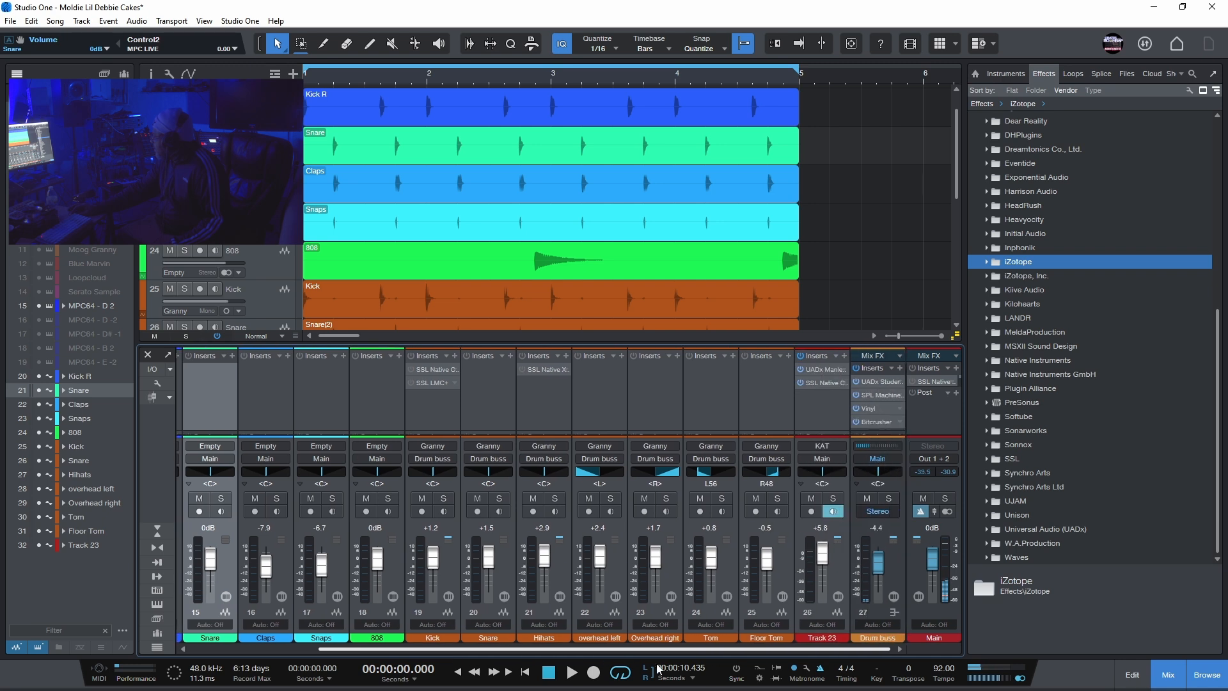
{"action": "left_click", "coordinate": [803, 354]}
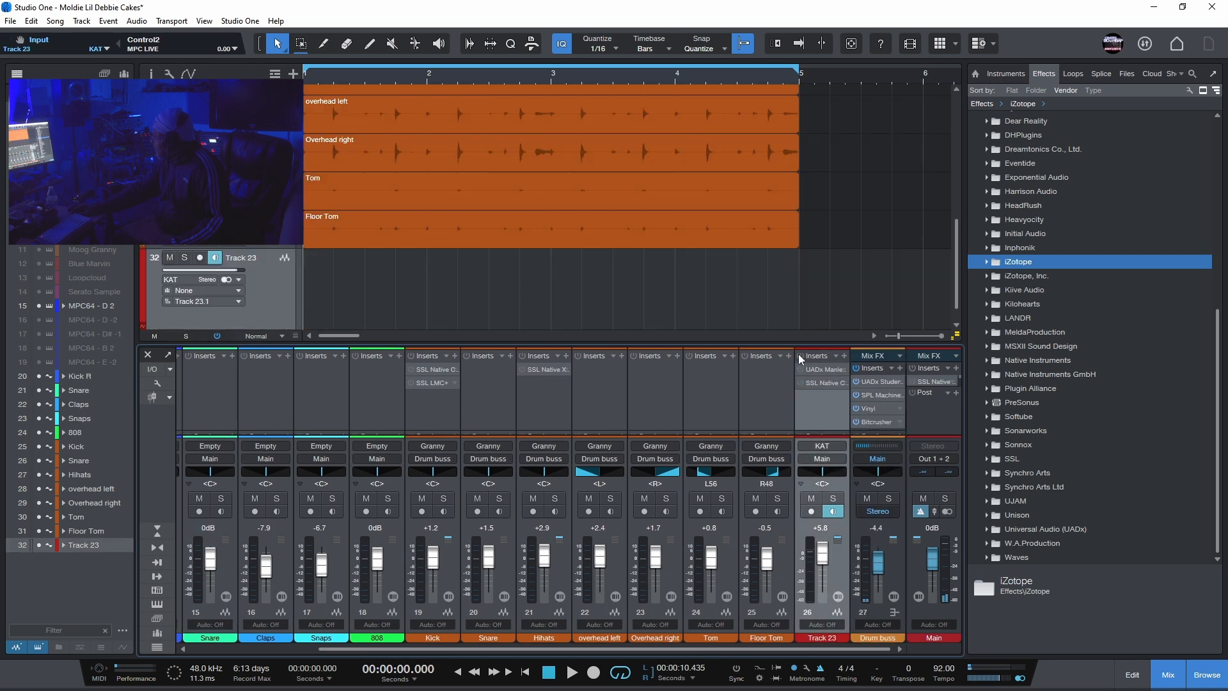
{"action": "left_click", "coordinate": [857, 370]}
Rename the Track 23 channel as Mick.
{"action": "double_click", "coordinate": [812, 637]}
{"action": "type", "text": "Mick"}
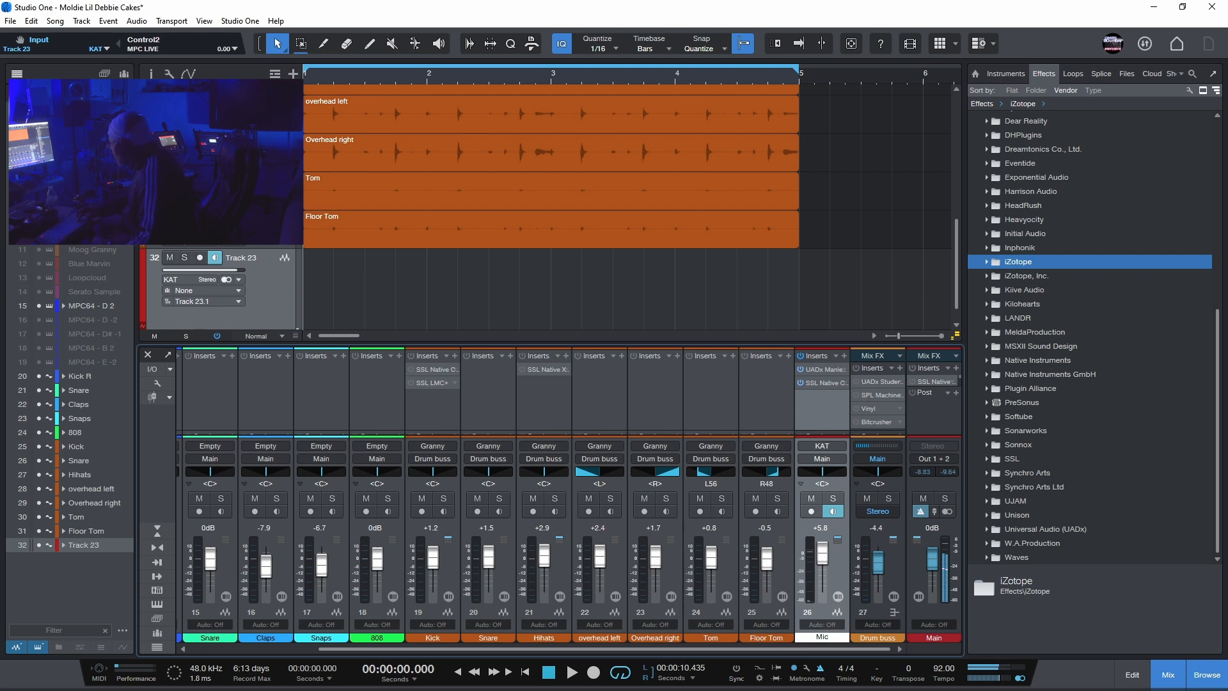
{"action": "key", "text": "Return"}
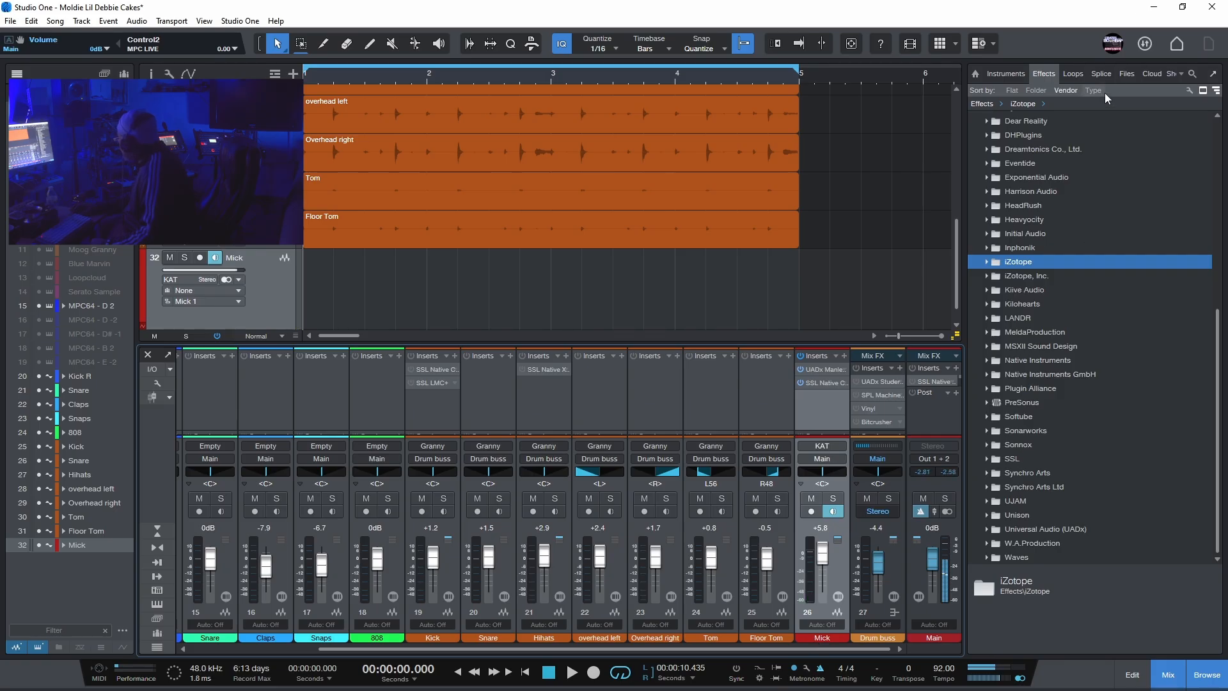
Look inside the Clyde Stubblefield folder under Yurt rock drums in the file browser.
{"action": "left_click", "coordinate": [1126, 73]}
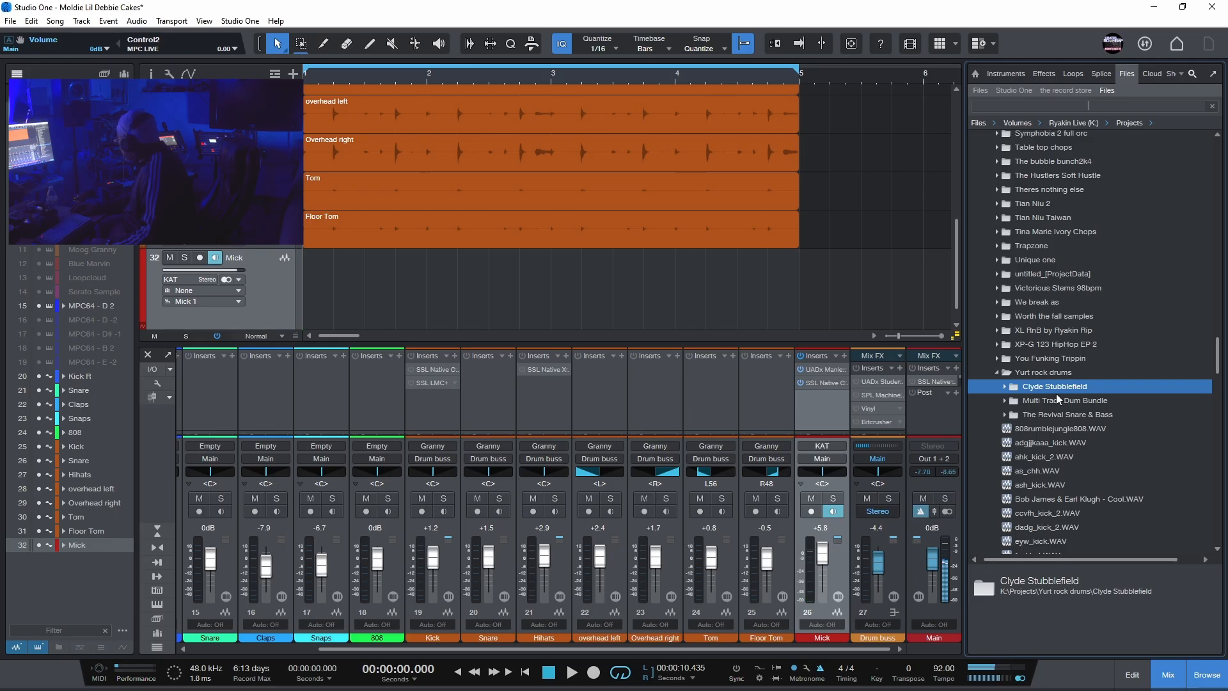
{"action": "left_click", "coordinate": [1005, 386]}
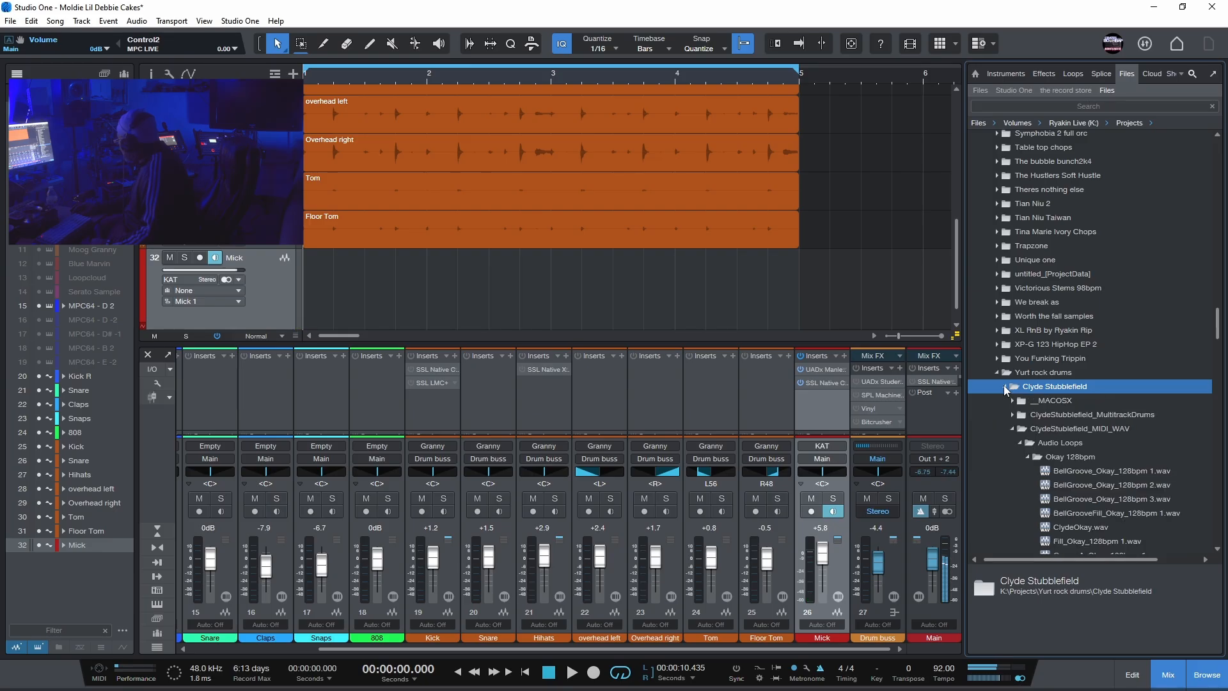
{"action": "left_click", "coordinate": [1003, 386]}
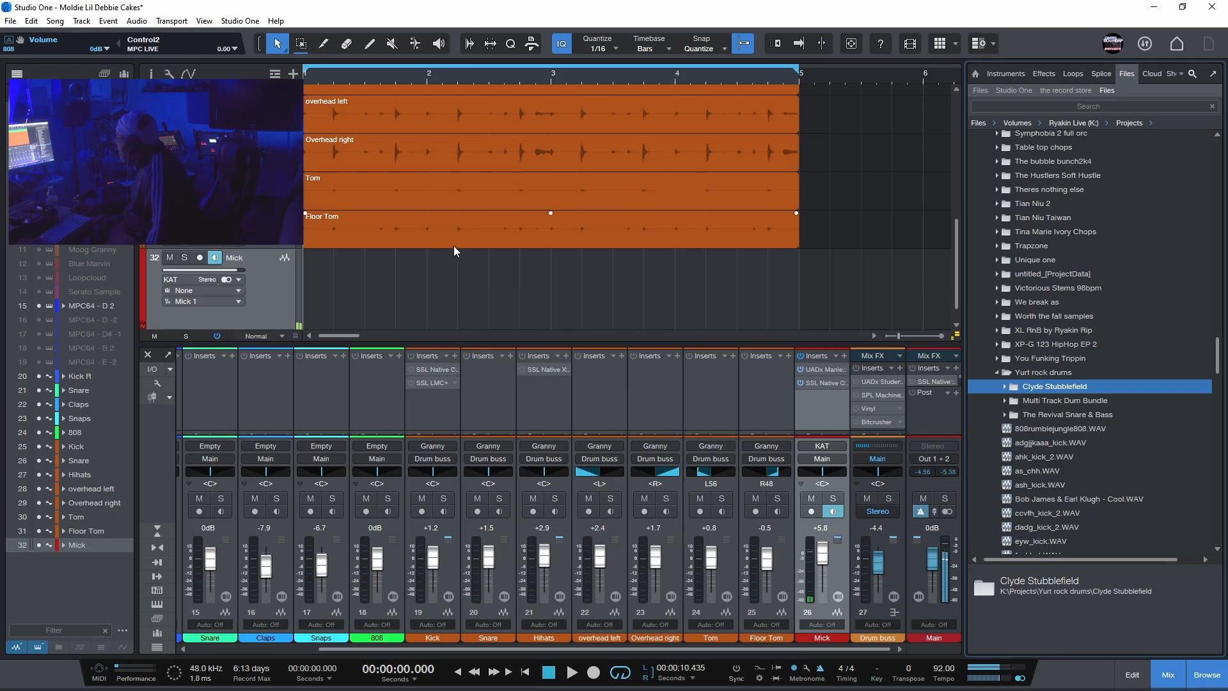
Select the channels from Kick R through 808 and mute all five of them.
{"action": "scroll", "coordinate": [454, 247], "scroll_direction": "up", "scroll_amount": 5}
{"action": "scroll", "coordinate": [551, 206], "scroll_direction": "up", "scroll_amount": 4}
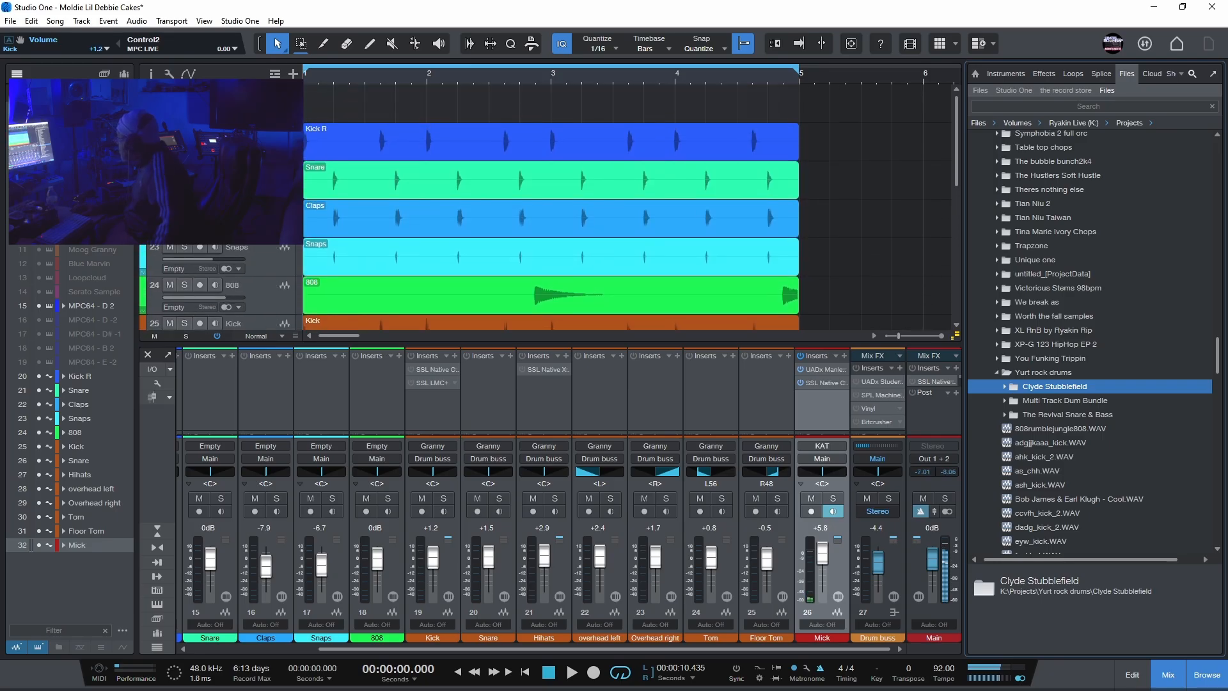
{"action": "left_click", "coordinate": [251, 133]}
{"action": "scroll", "coordinate": [250, 192], "scroll_direction": "down", "scroll_amount": 4}
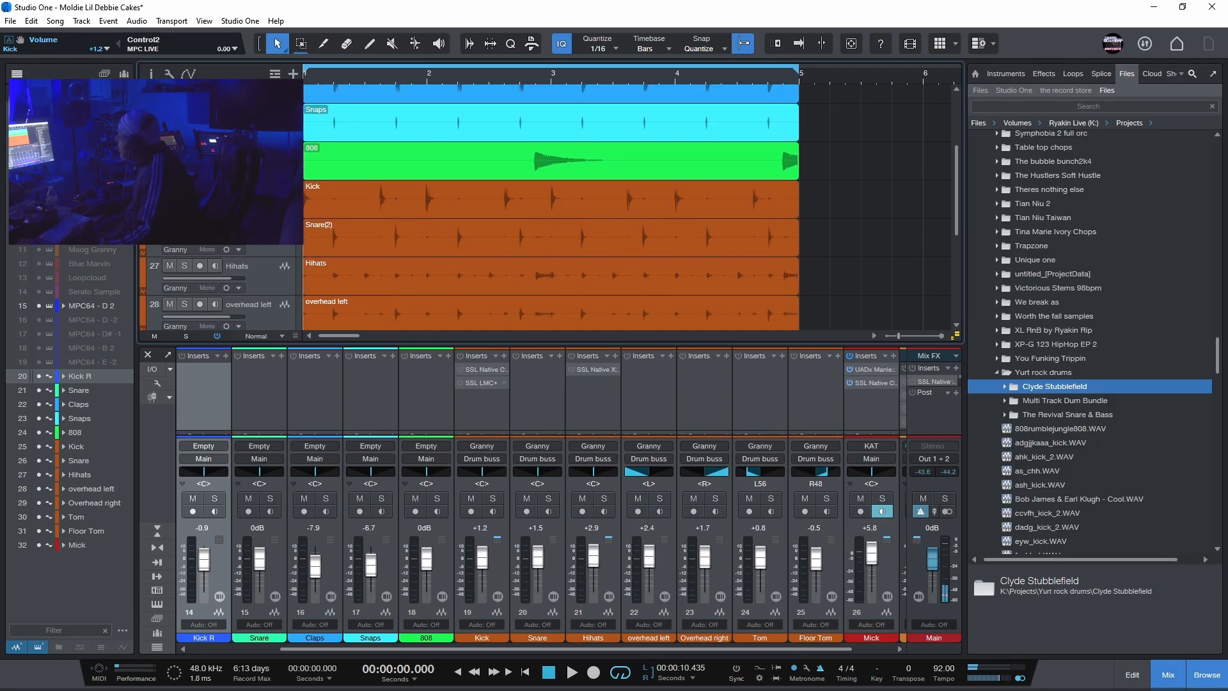
{"action": "left_click", "coordinate": [426, 638], "text": "shift"}
{"action": "left_click", "coordinate": [415, 498]}
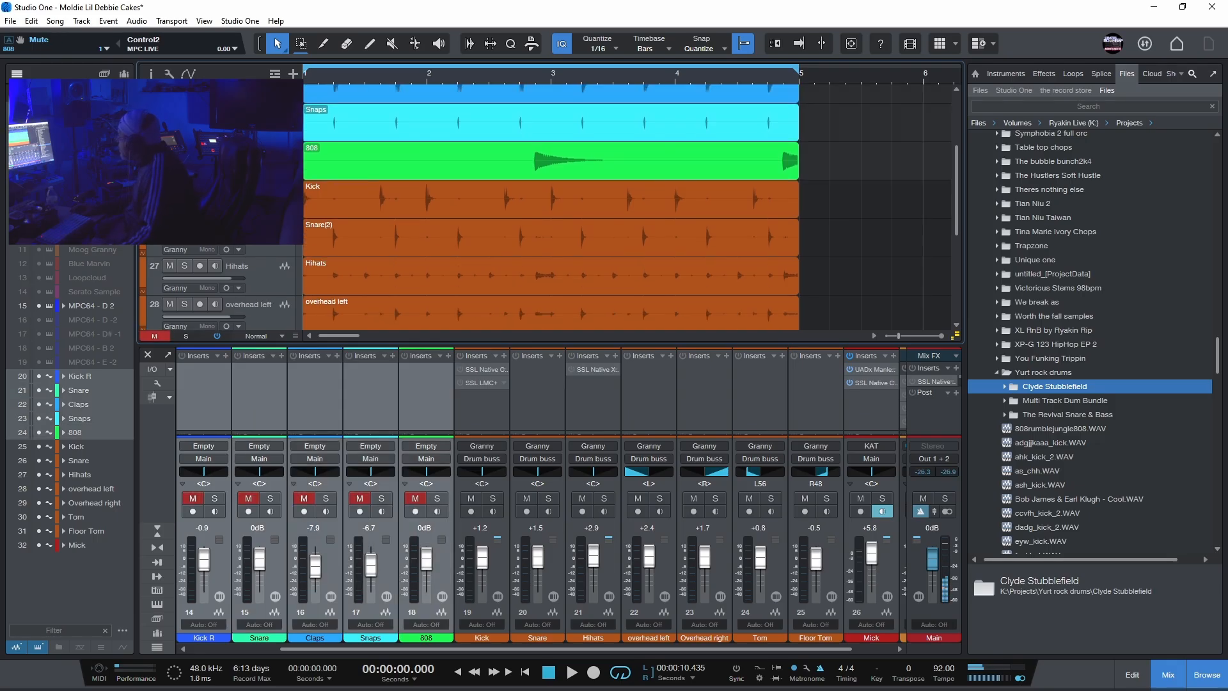
Solo the orange Kick track that belongs to the Granny drum recordings.
{"action": "scroll", "coordinate": [550, 208], "scroll_direction": "up", "scroll_amount": 8}
{"action": "scroll", "coordinate": [550, 207], "scroll_direction": "down", "scroll_amount": 6}
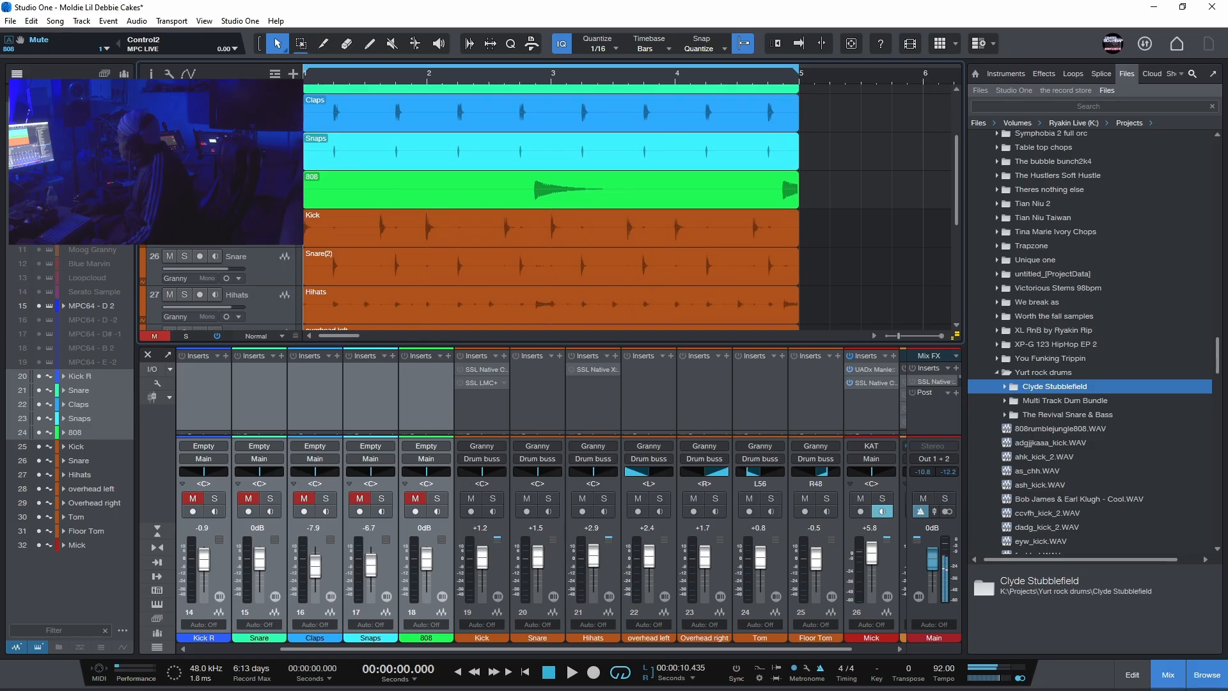
{"action": "left_click", "coordinate": [282, 221]}
{"action": "left_click", "coordinate": [221, 230]}
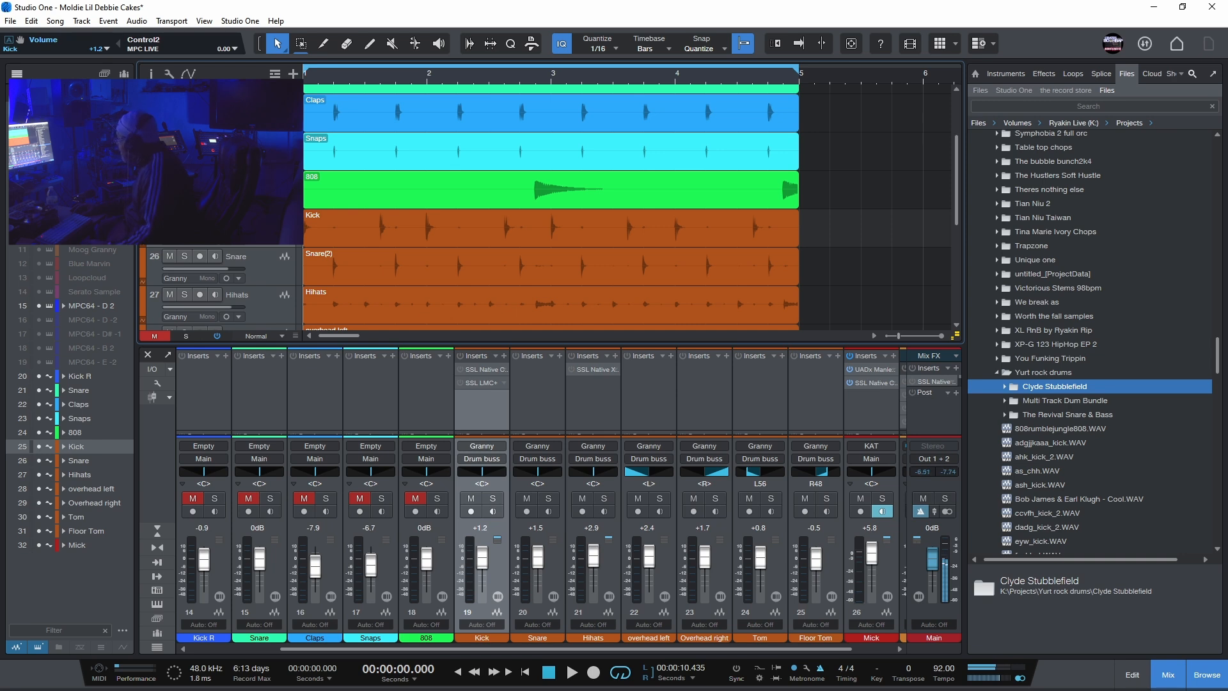
{"action": "key", "text": "s"}
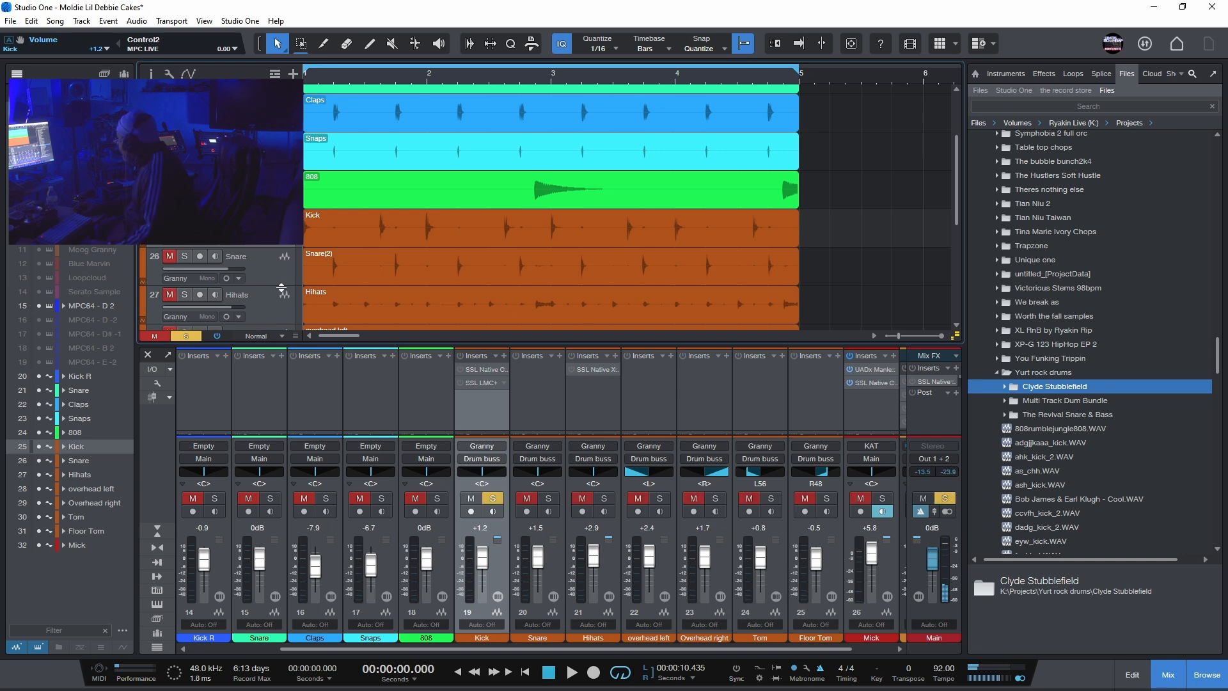
Solo the Mick microphone channel and correct its name to Mic.
{"action": "left_click_drag", "start_coordinate": [729, 649], "coordinate": [777, 649]}
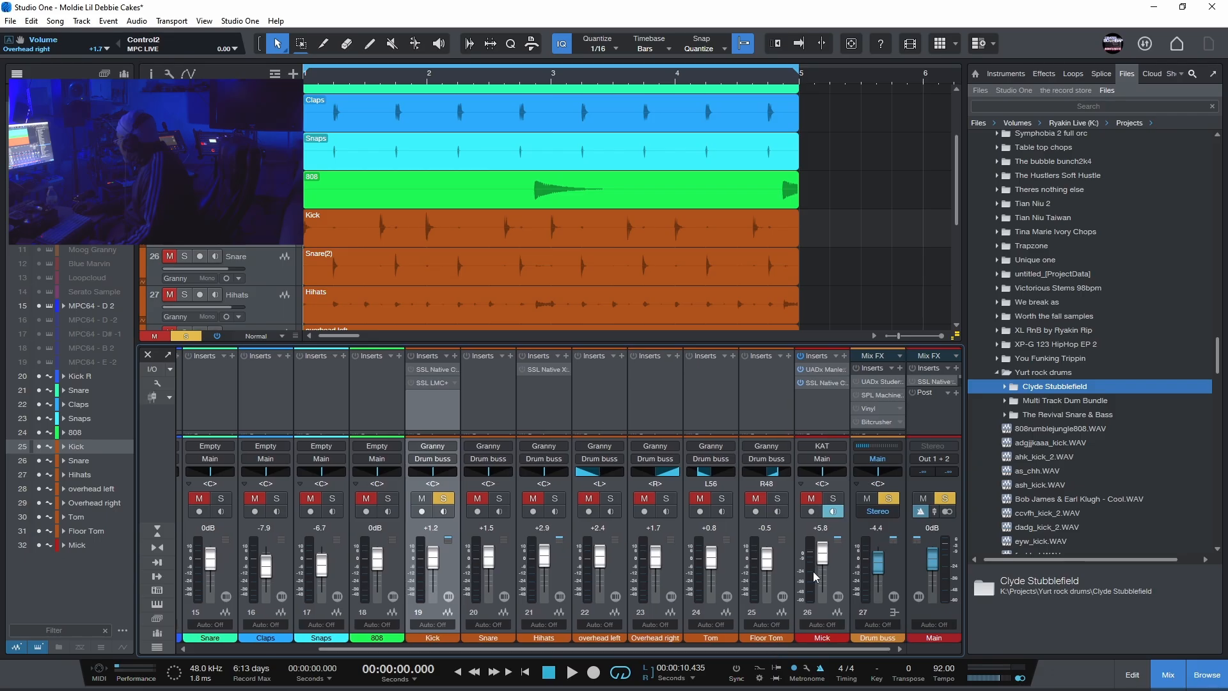
{"action": "left_click", "coordinate": [833, 498]}
{"action": "left_click", "coordinate": [822, 638]}
{"action": "type", "text": "Mic"}
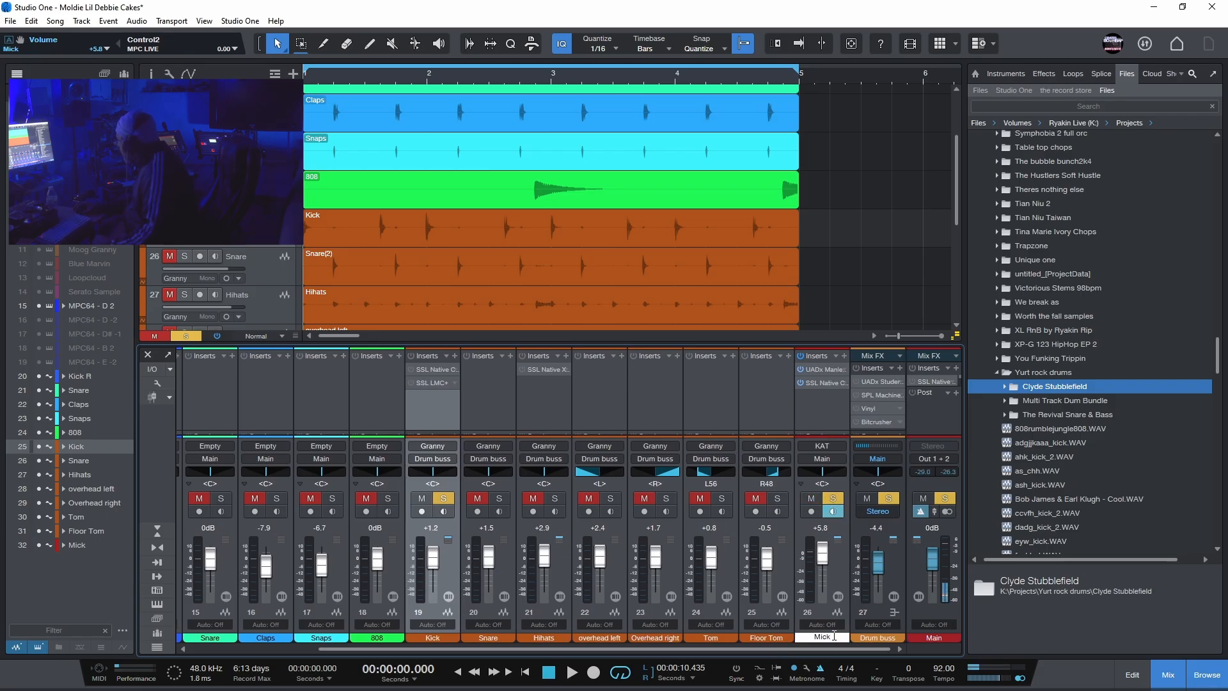
{"action": "left_click", "coordinate": [764, 639]}
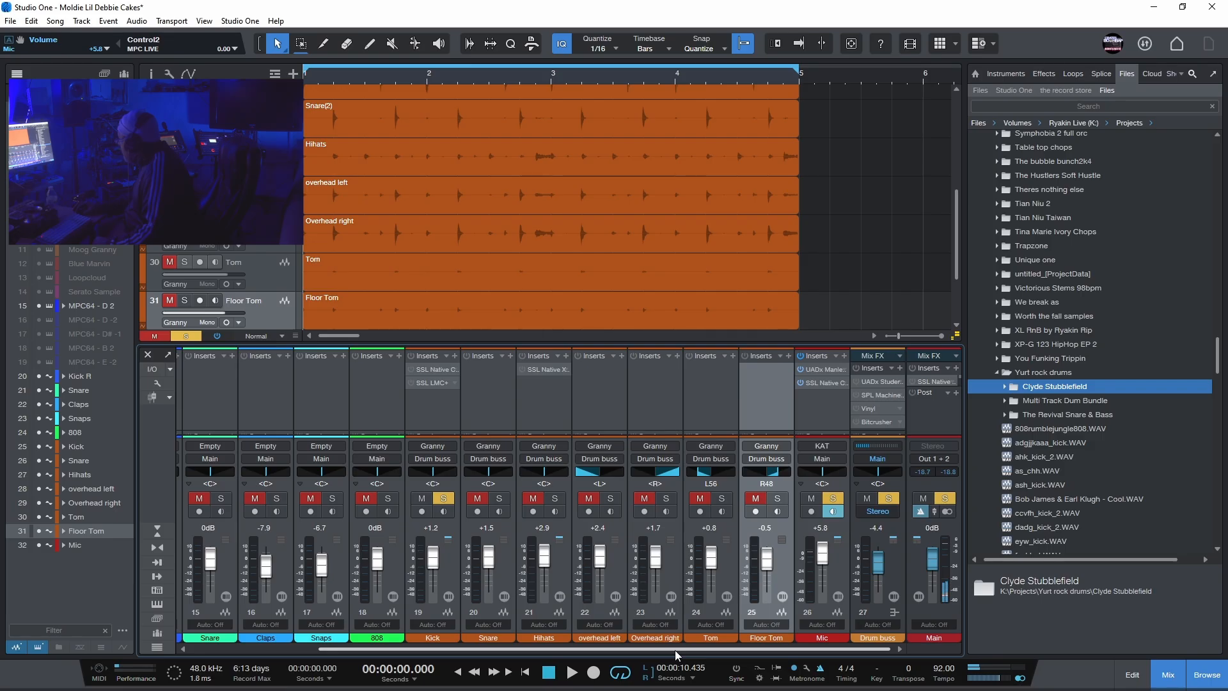
Play the arrangement to listen to the soloed Kick track, and stop playback.
{"action": "left_click_drag", "start_coordinate": [673, 653], "coordinate": [579, 641]}
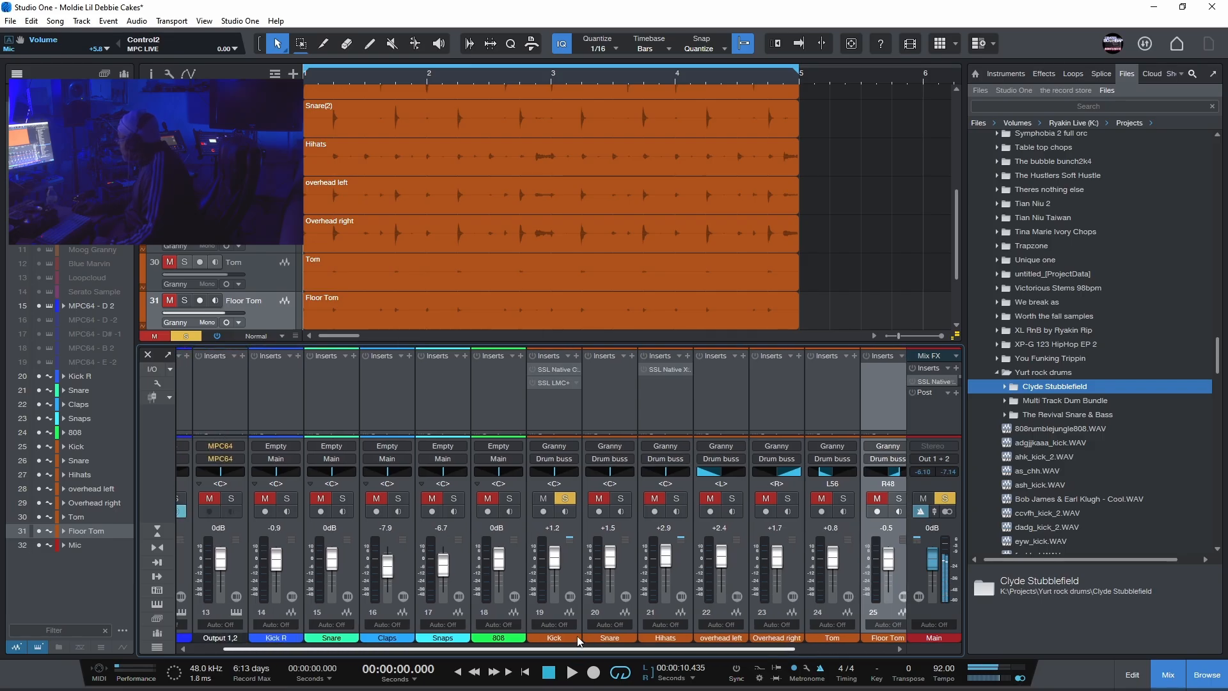
{"action": "scroll", "coordinate": [433, 231], "scroll_direction": "up", "scroll_amount": 3}
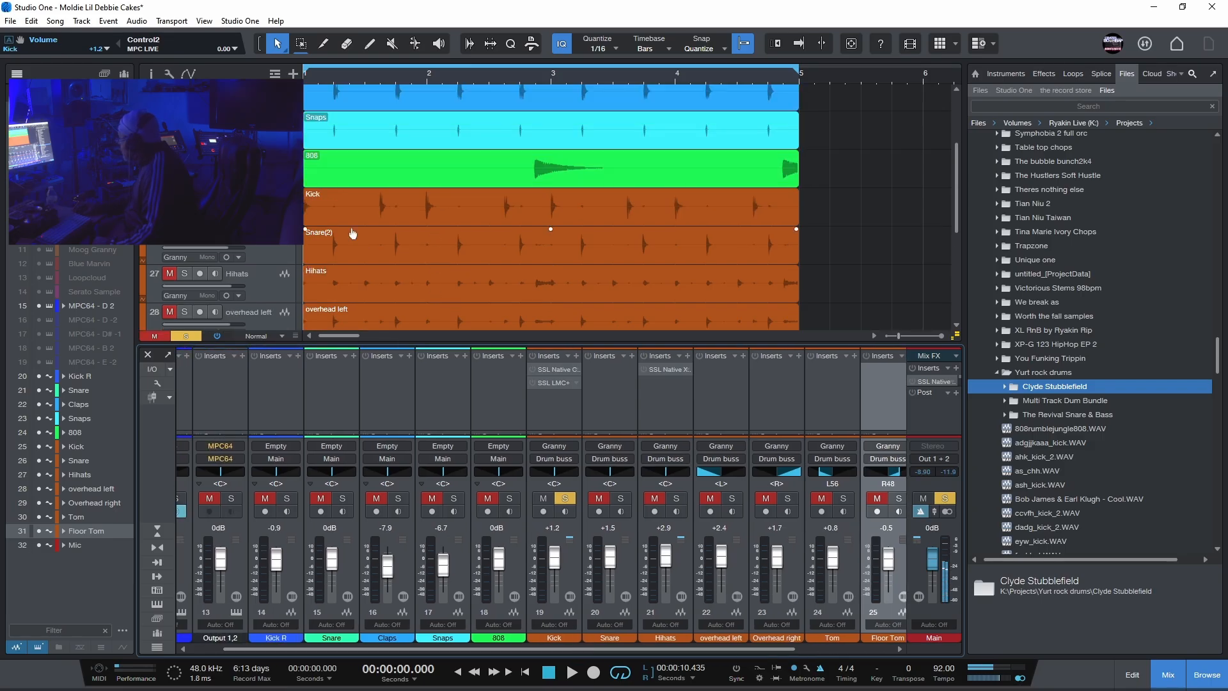
{"action": "left_click", "coordinate": [572, 672]}
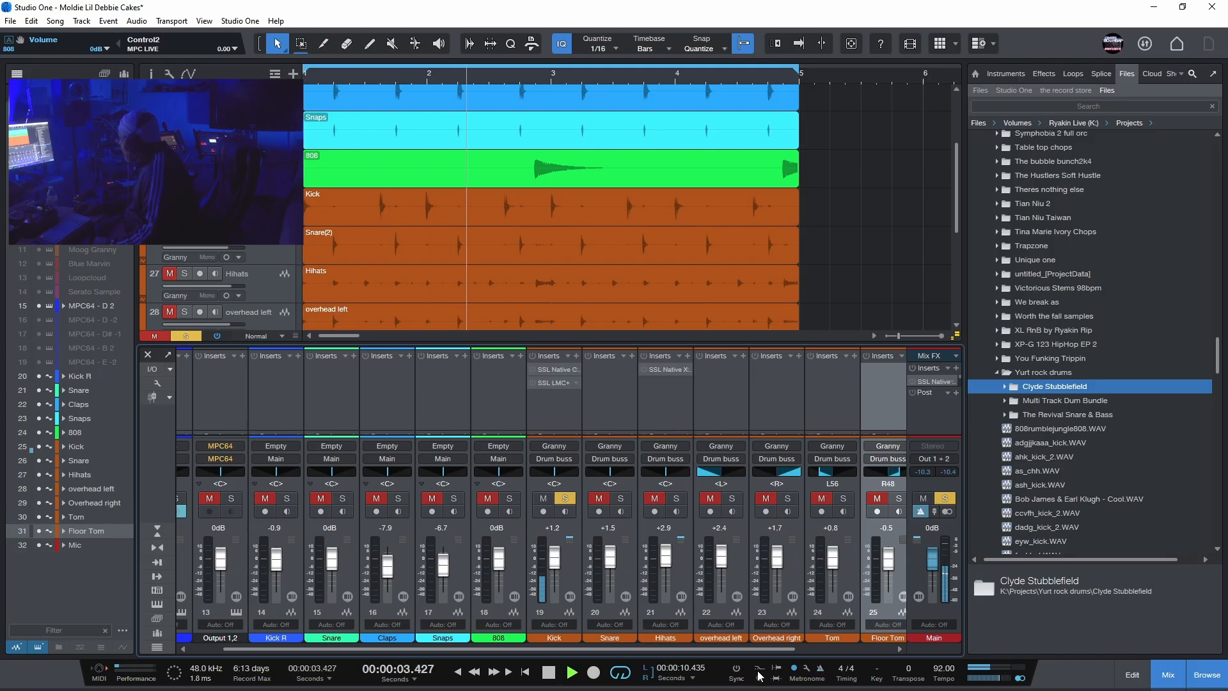
{"action": "left_click", "coordinate": [549, 672]}
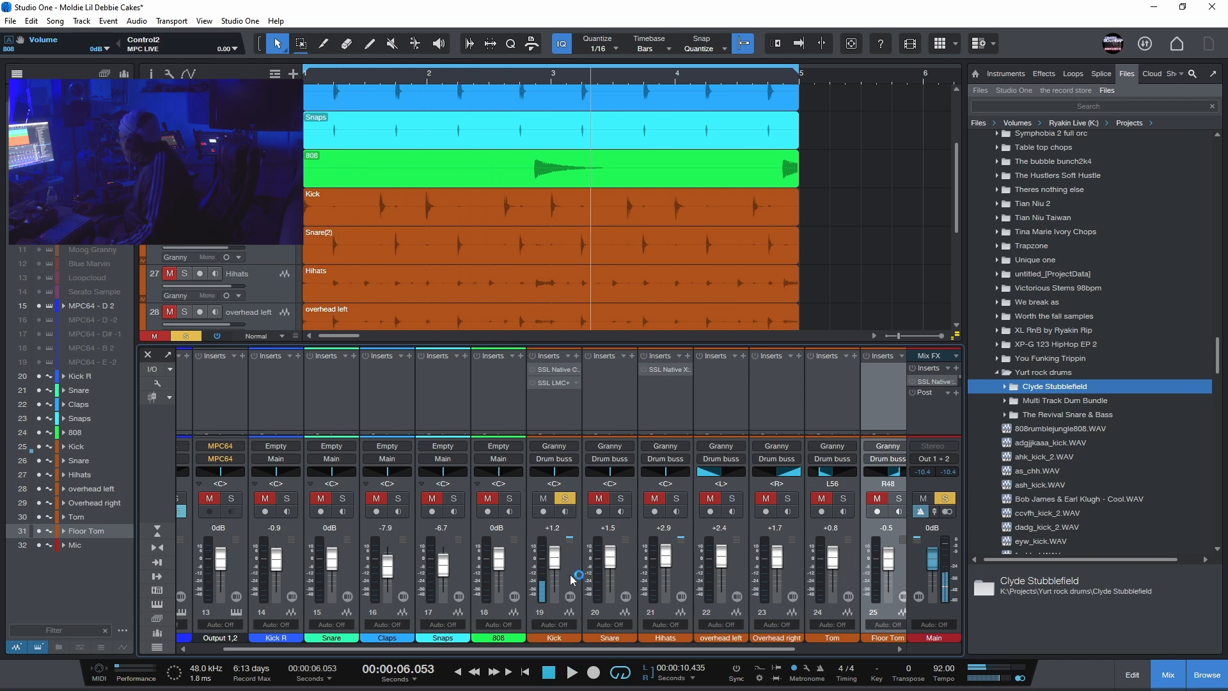
Solo the orange Snare channel instead of Kick, play it from the start, and return to the beginning.
{"action": "left_click", "coordinate": [621, 499]}
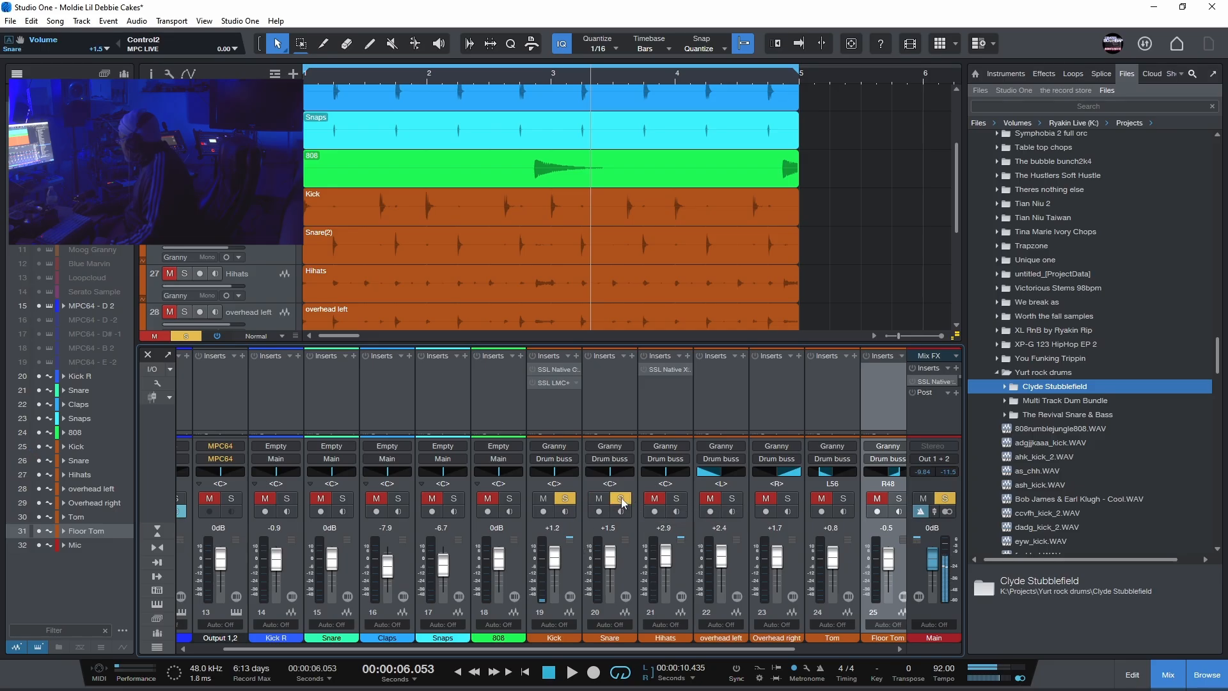
{"action": "left_click", "coordinate": [574, 501]}
{"action": "left_click", "coordinate": [550, 673]}
{"action": "left_click", "coordinate": [571, 673]}
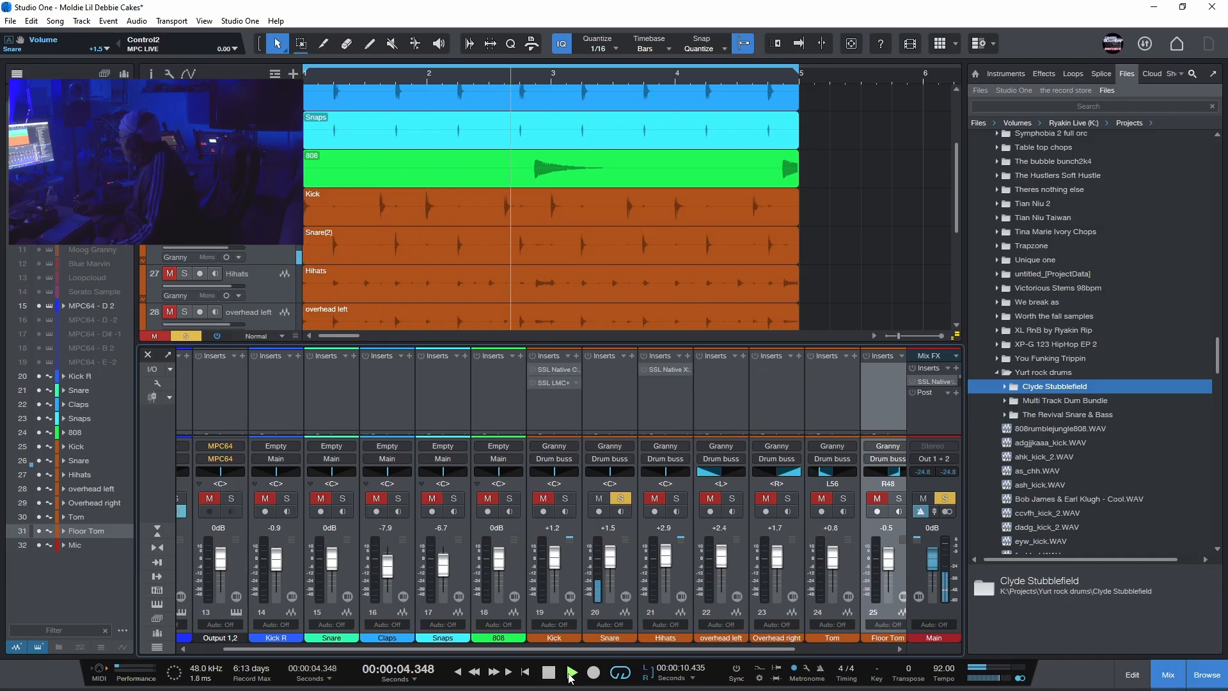
{"action": "double_click", "coordinate": [549, 673]}
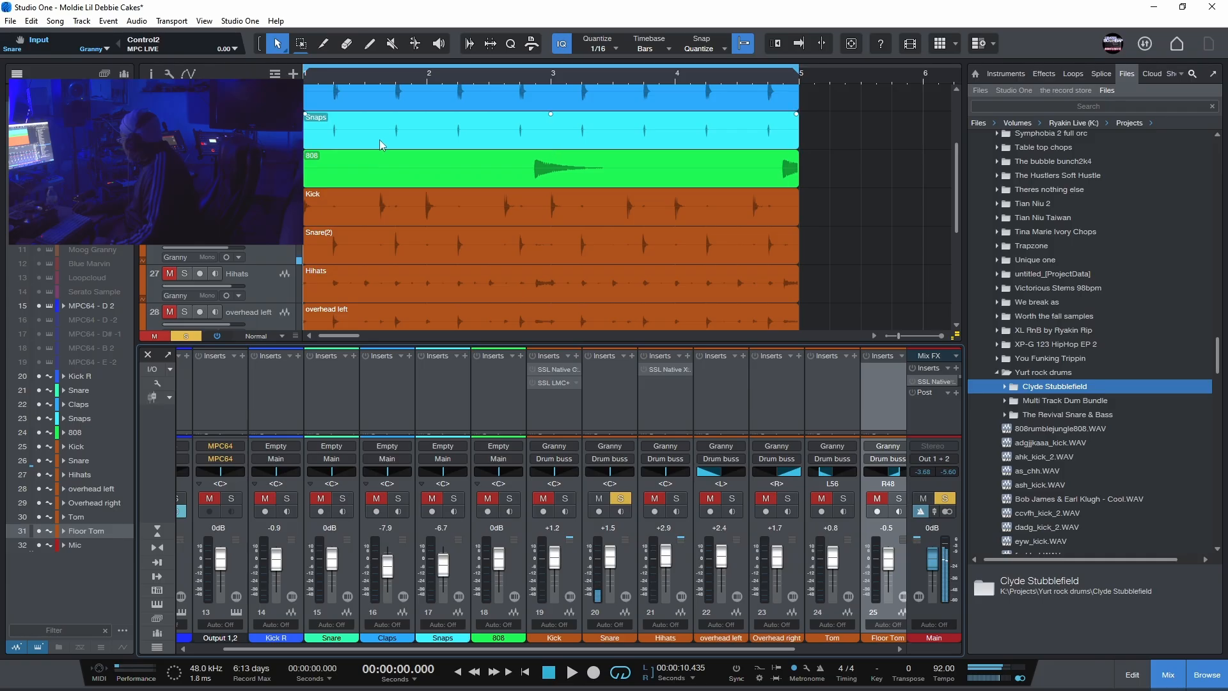
Preview the loop GrooveA_Okay_128bpm 1.wav from the Okay 128bpm folder of the Clyde Stubblefield audio loops.
{"action": "left_click", "coordinate": [1005, 387]}
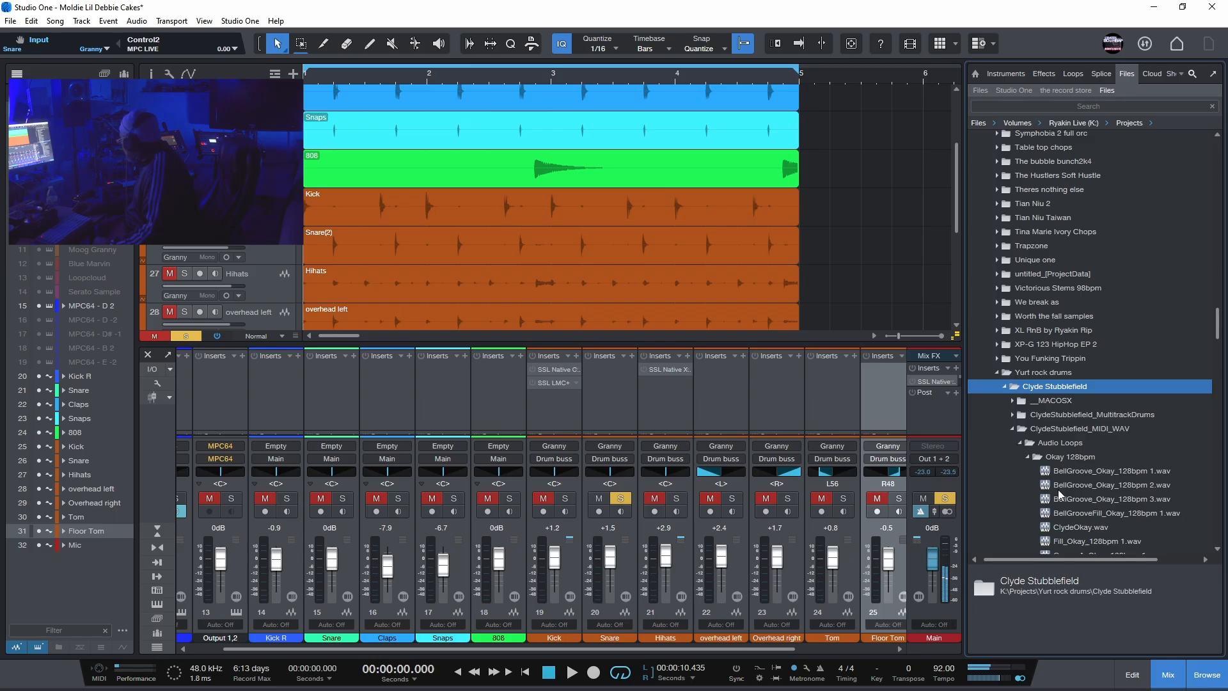
{"action": "scroll", "coordinate": [1061, 496], "scroll_direction": "down", "scroll_amount": 2}
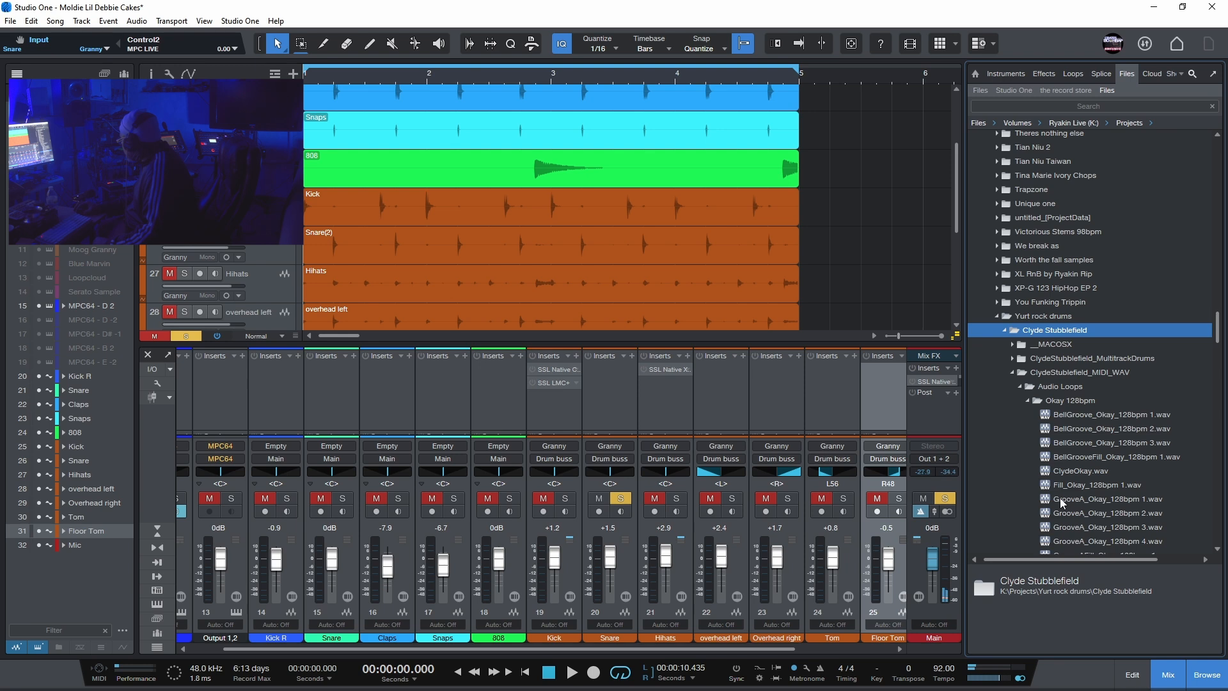
{"action": "left_click", "coordinate": [1061, 499]}
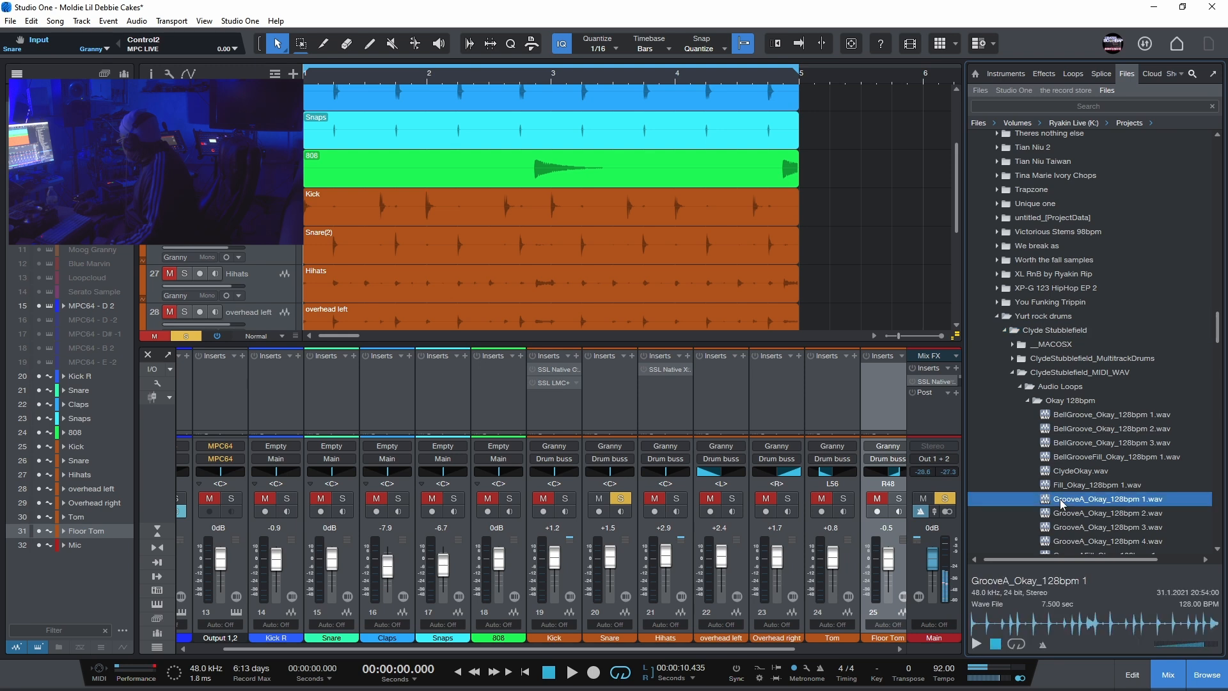
{"action": "left_click", "coordinate": [977, 644]}
Play the soloed Snare, add the Kick channel to the solo during playback, and stop.
{"action": "left_click", "coordinate": [572, 674]}
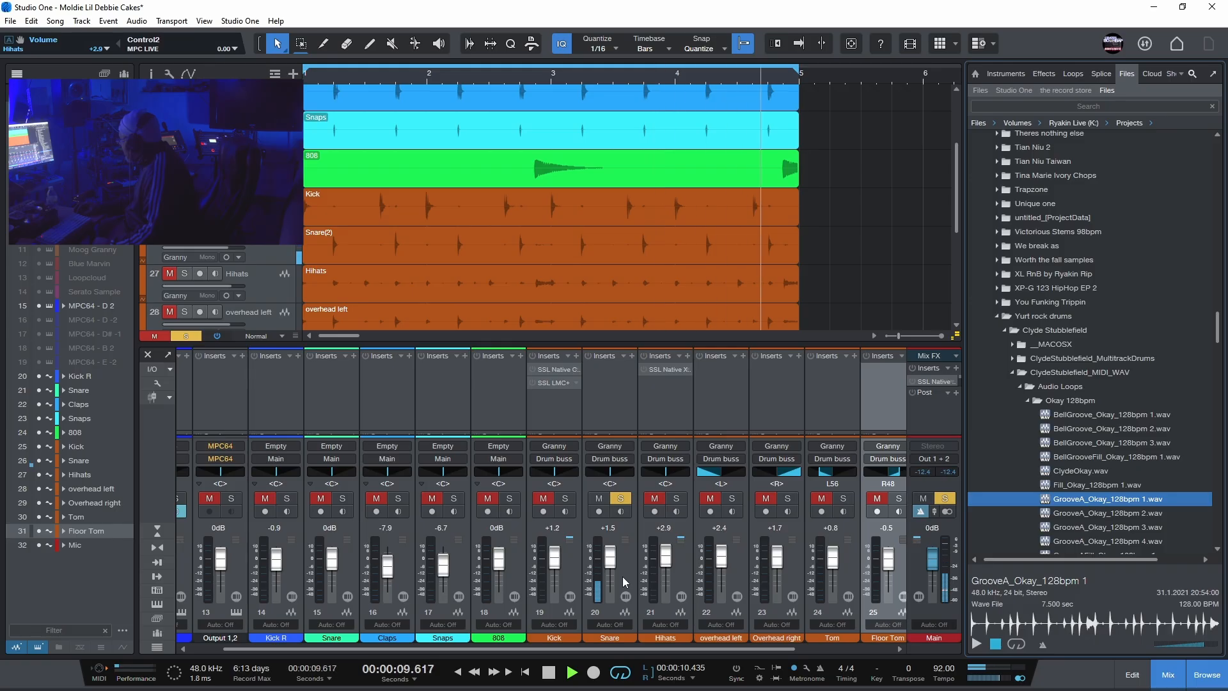
{"action": "left_click", "coordinate": [566, 499]}
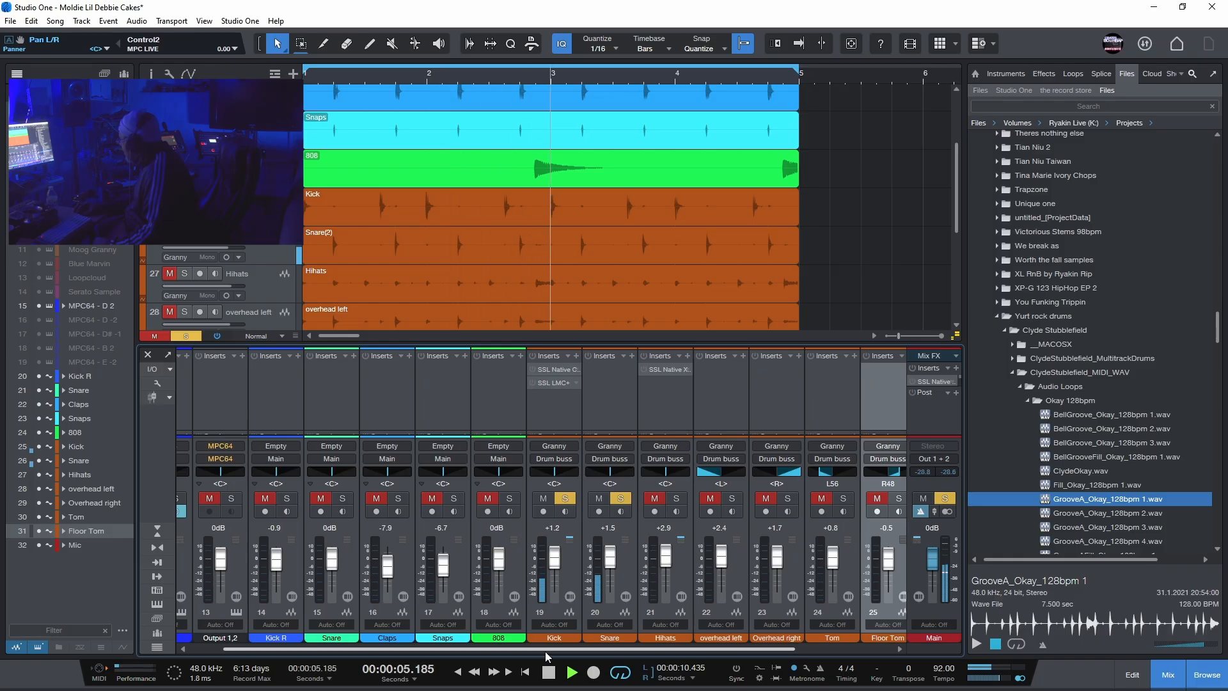
{"action": "key", "text": "space"}
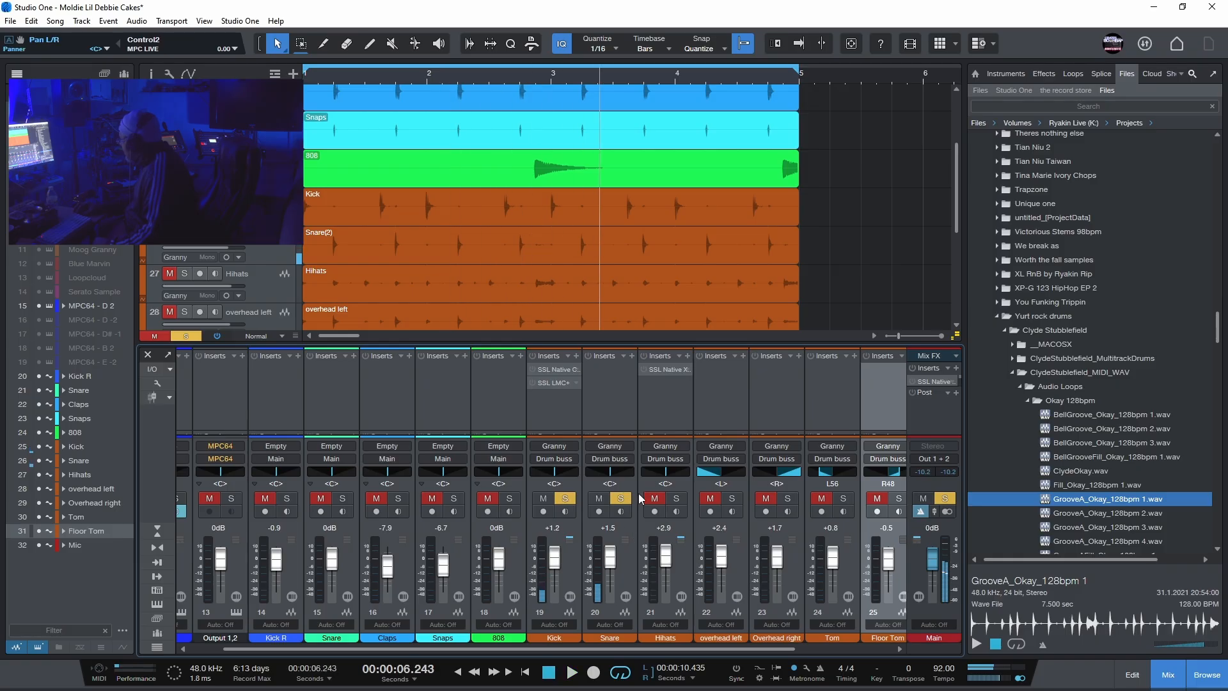
Solo the Hihats channel in place of Kick and Snare and play it from the start of the song.
{"action": "left_click", "coordinate": [677, 499]}
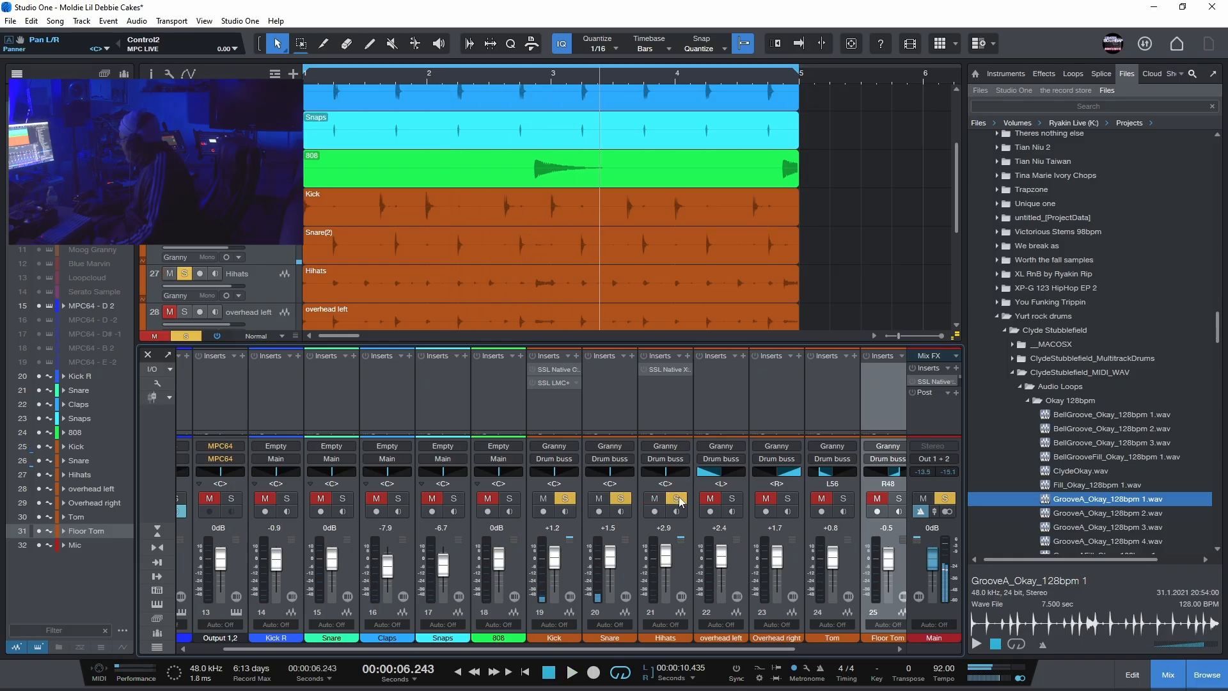
{"action": "left_click", "coordinate": [570, 497]}
{"action": "left_click", "coordinate": [548, 672]}
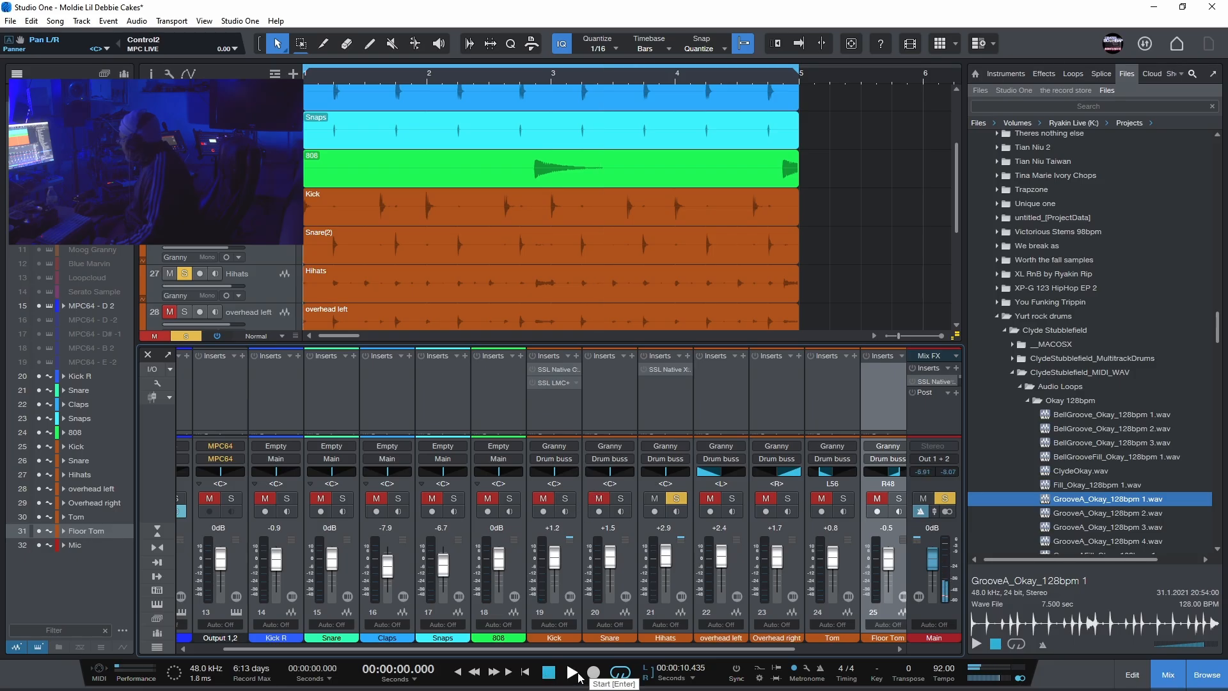
{"action": "left_click", "coordinate": [572, 672]}
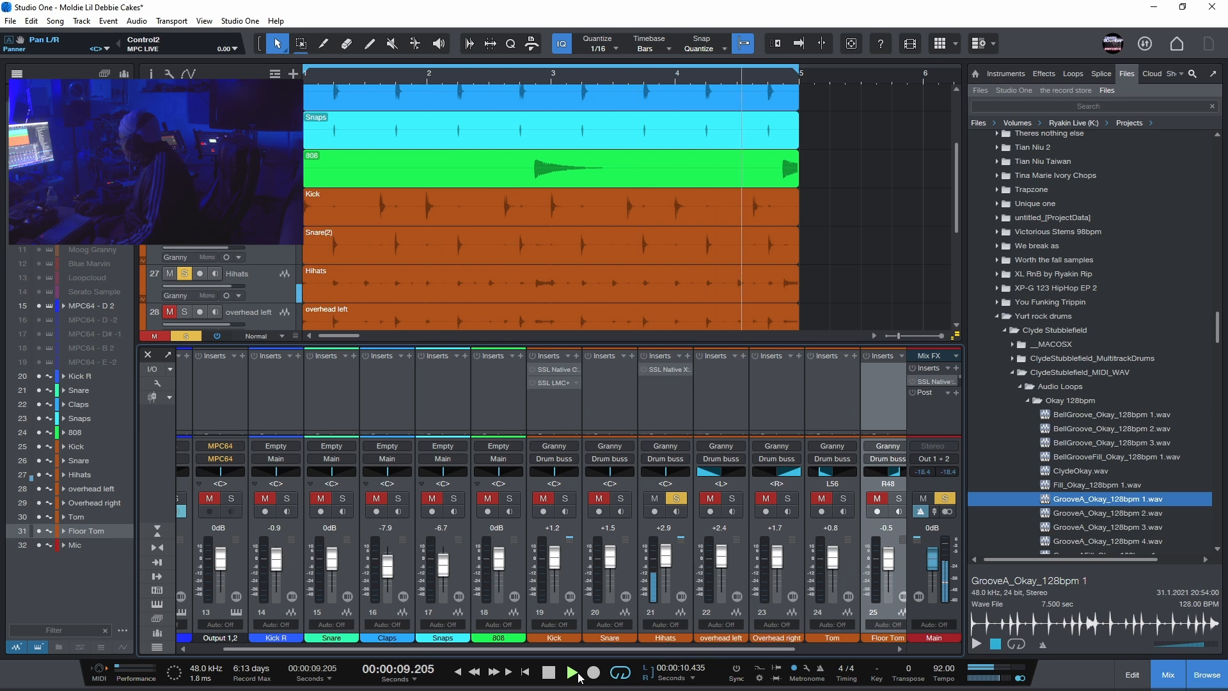
{"action": "key", "text": "space"}
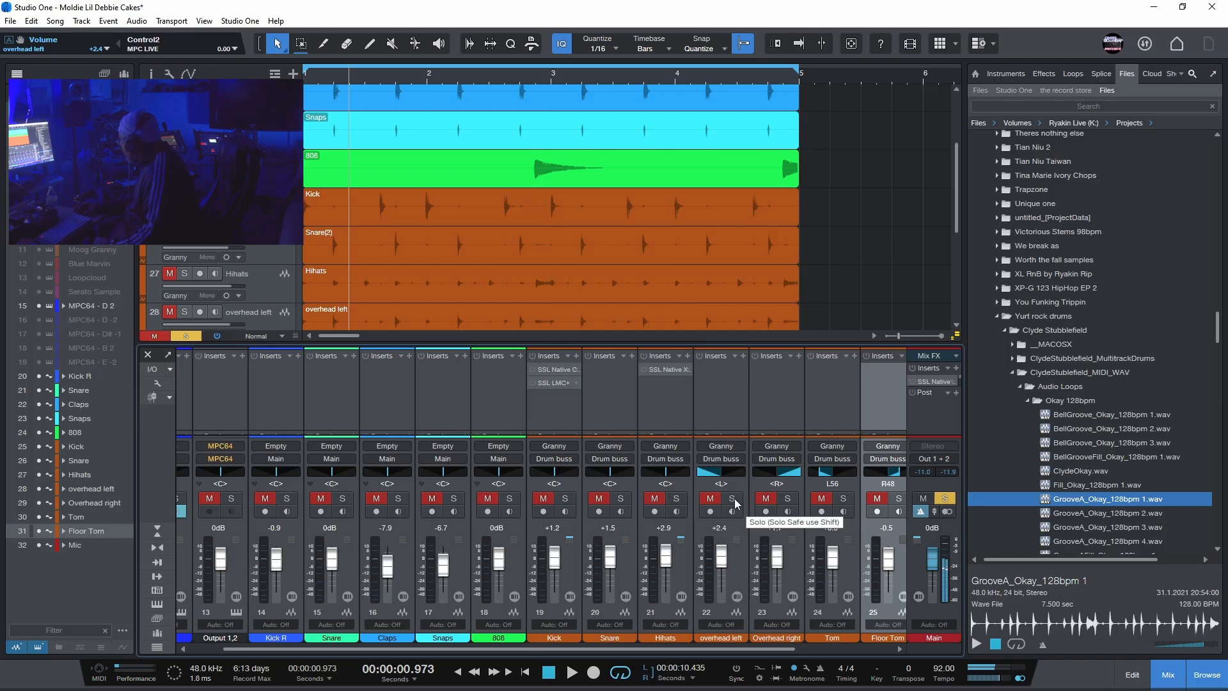
Play the overhead left channel soloed from the start of the song, and stop playback.
{"action": "left_click", "coordinate": [548, 673]}
{"action": "left_click", "coordinate": [568, 675]}
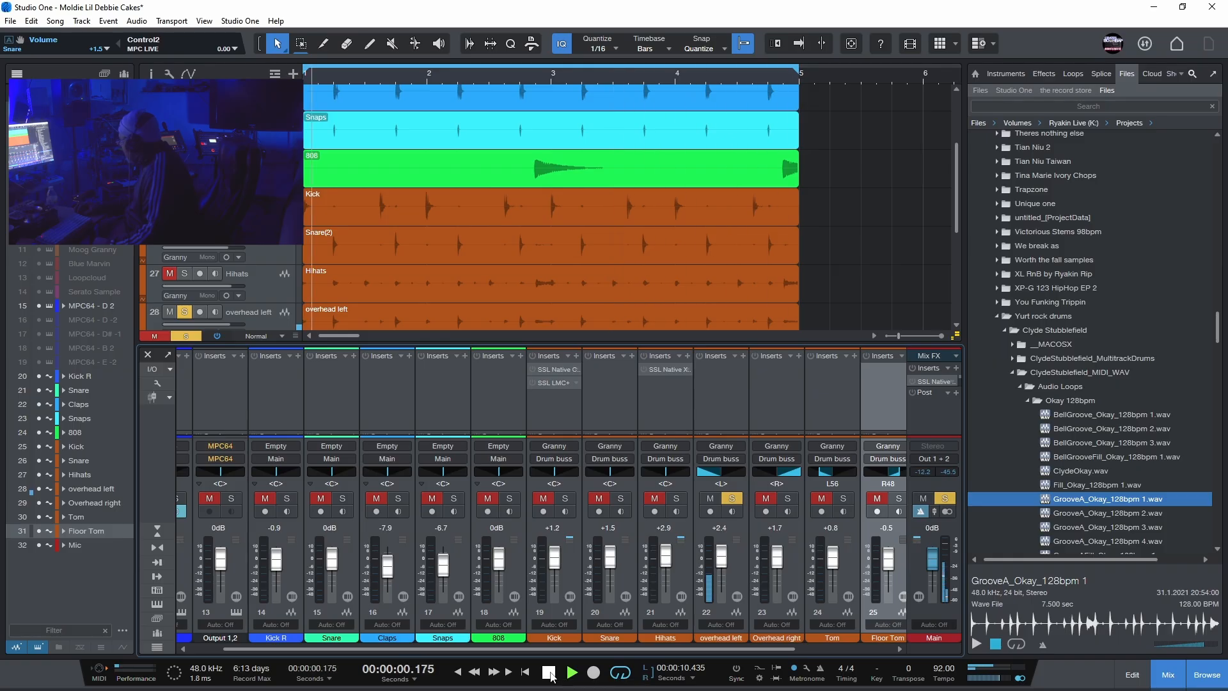
{"action": "left_click", "coordinate": [549, 672]}
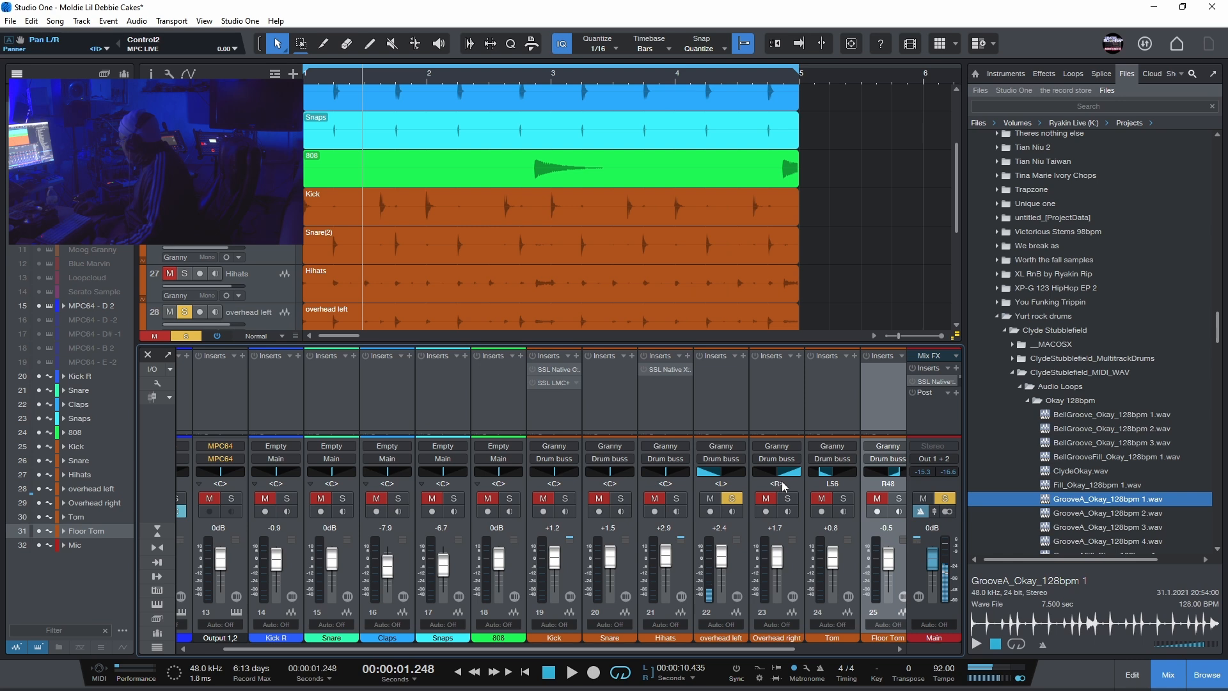
Solo the Overhead right channel in place of overhead left, play it from the start of the song, and stop playback.
{"action": "left_click", "coordinate": [733, 498]}
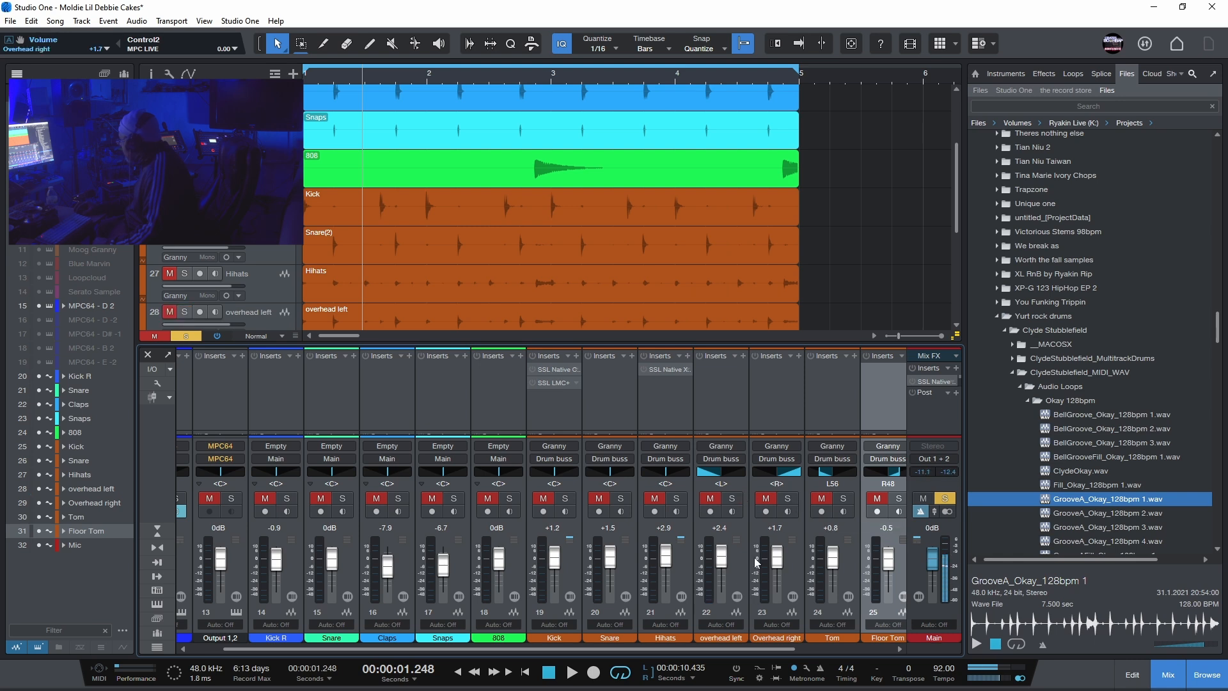
{"action": "left_click", "coordinate": [788, 499]}
{"action": "left_click", "coordinate": [549, 673]}
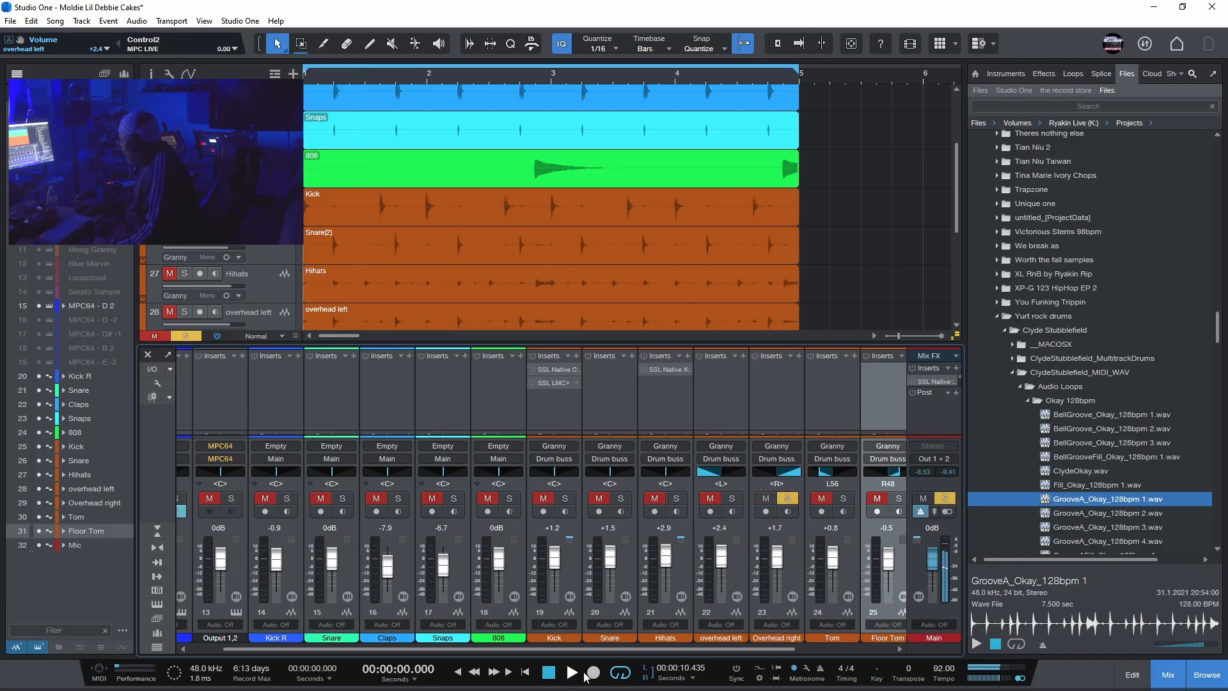
{"action": "left_click", "coordinate": [571, 673]}
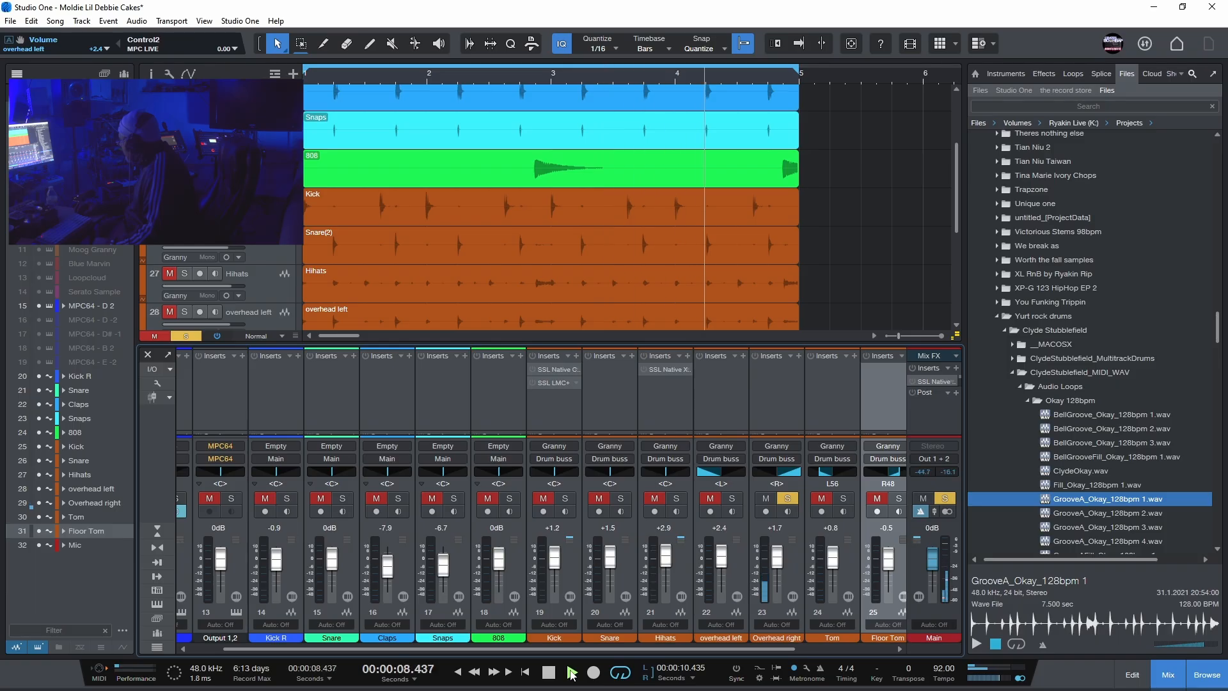
{"action": "key", "text": "space"}
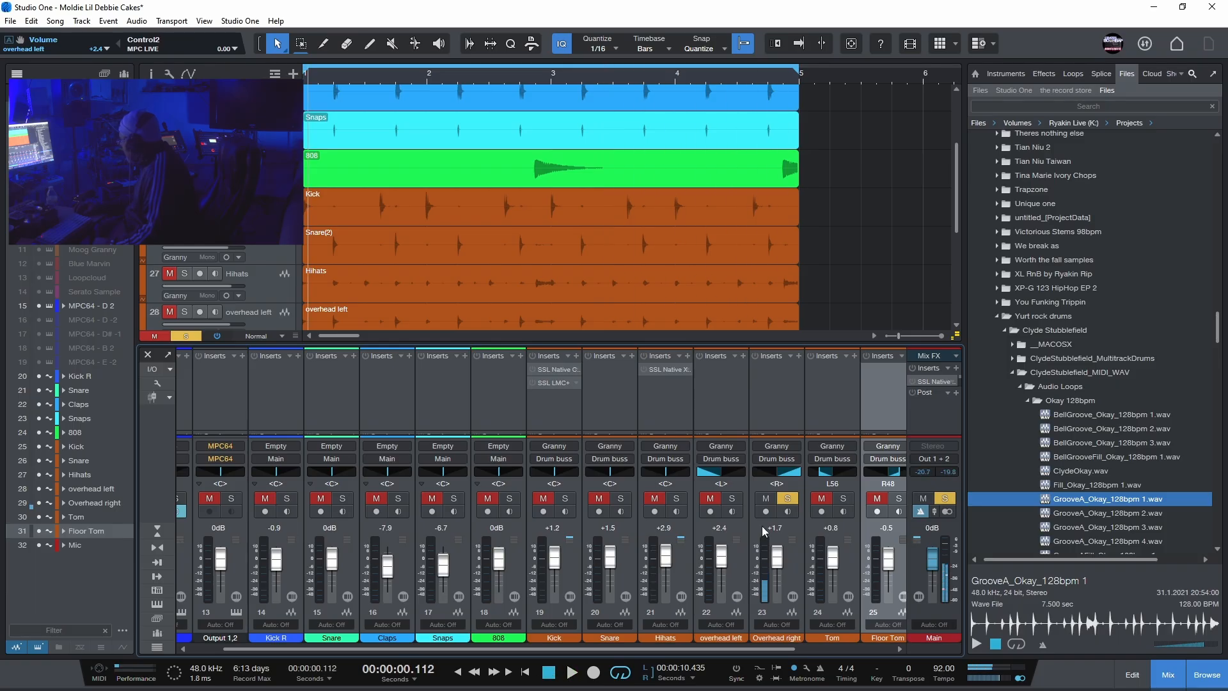
Clear all solos, play the full set of drum microphones together from the start of the song, and stop.
{"action": "left_click", "coordinate": [943, 499]}
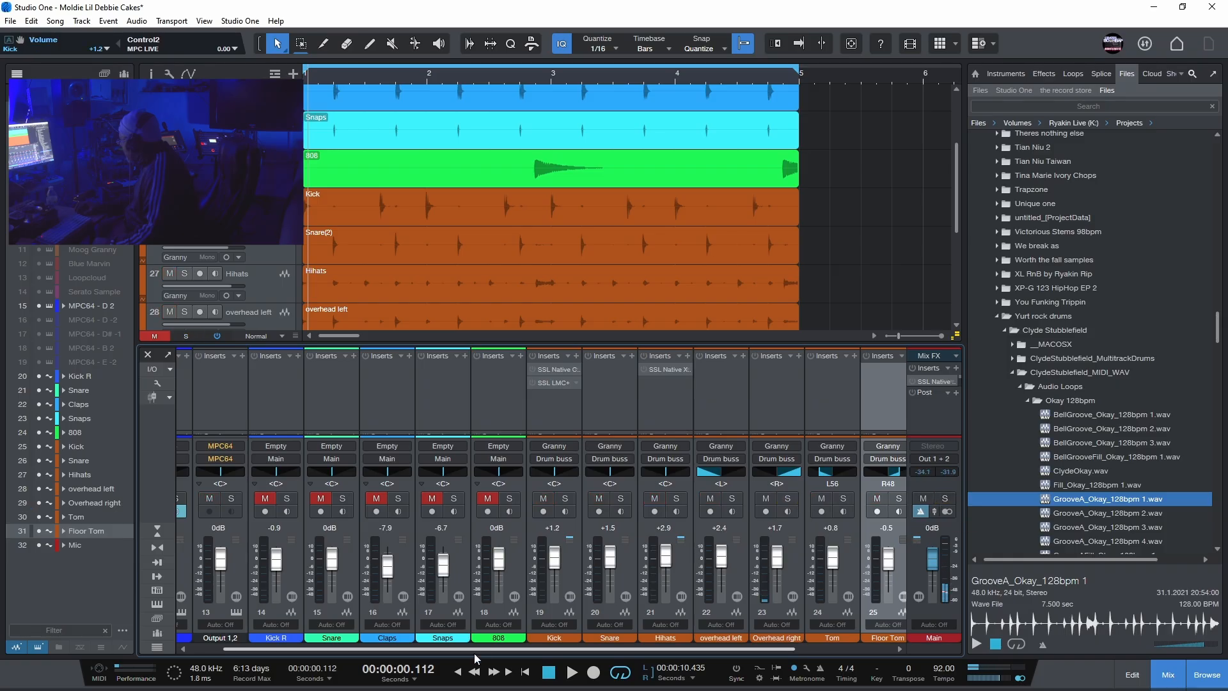
{"action": "left_click", "coordinate": [554, 673]}
{"action": "left_click", "coordinate": [566, 676]}
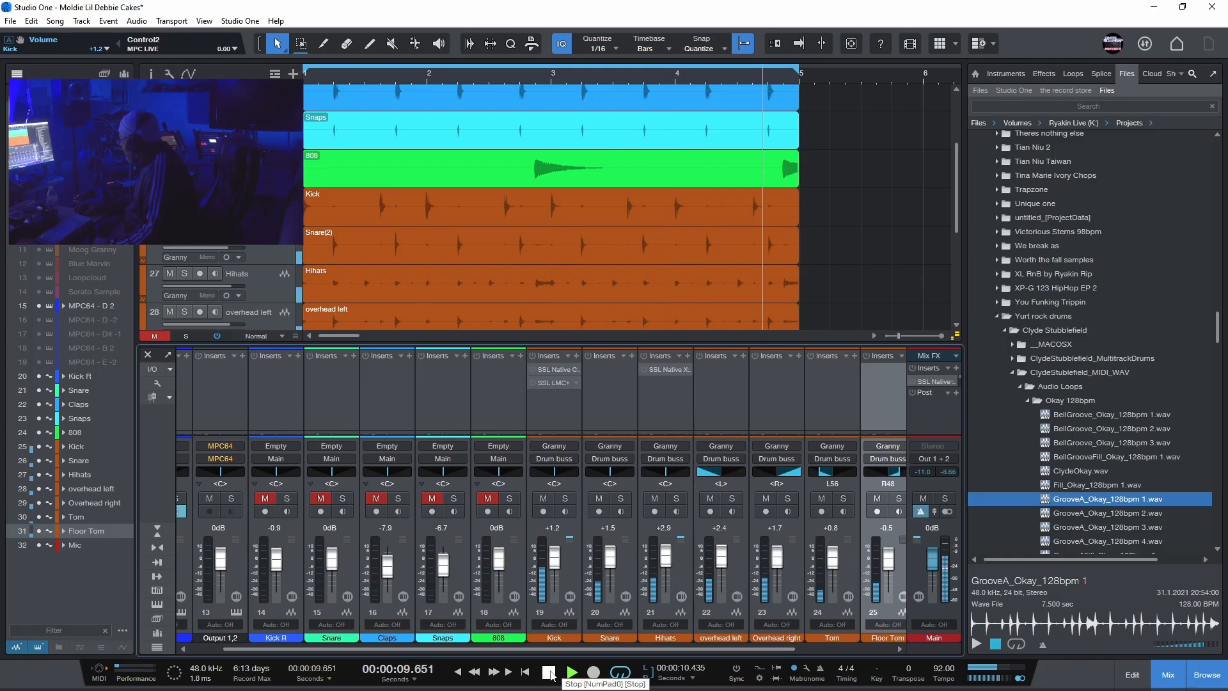
{"action": "left_click", "coordinate": [550, 673]}
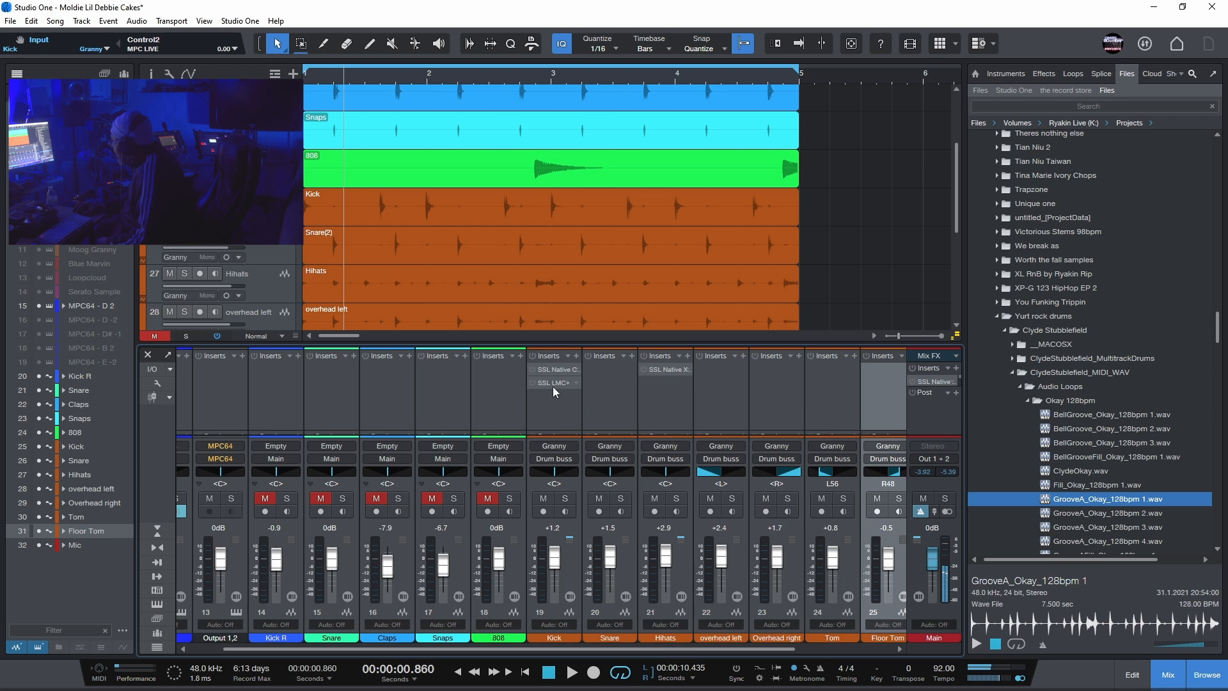
Open the SSL Native Channel Strip 2 insert on the Kick channel and solo Kick.
{"action": "left_click", "coordinate": [571, 559]}
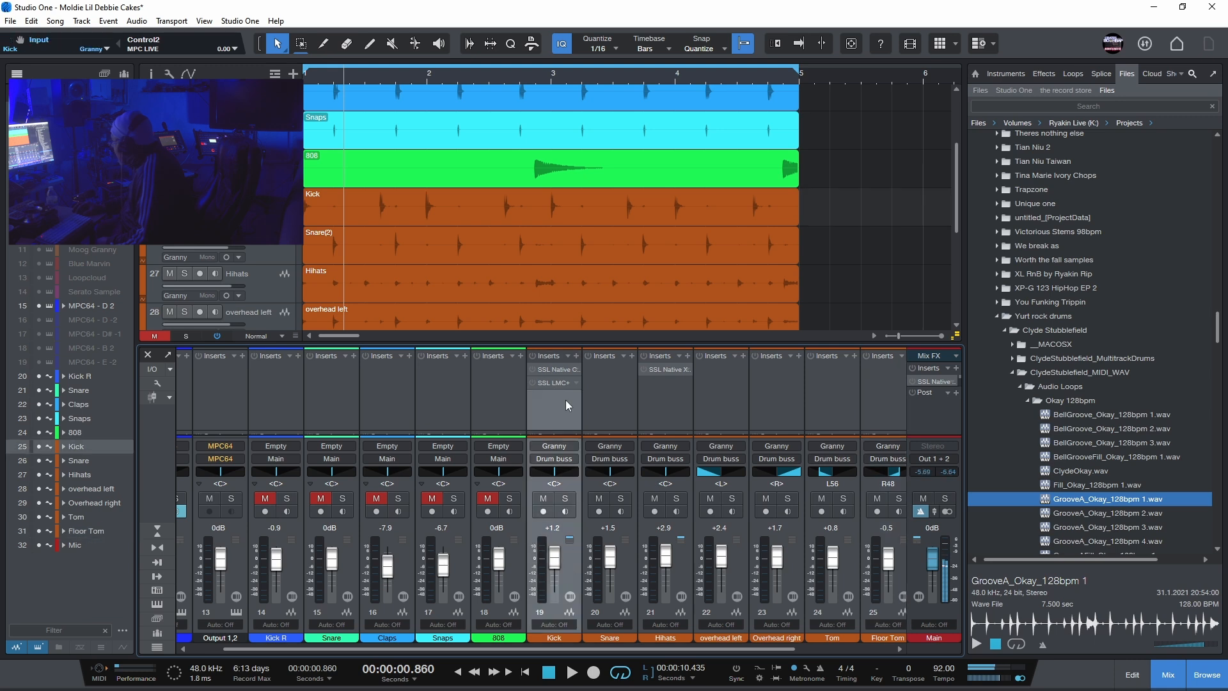
{"action": "left_click", "coordinate": [551, 368]}
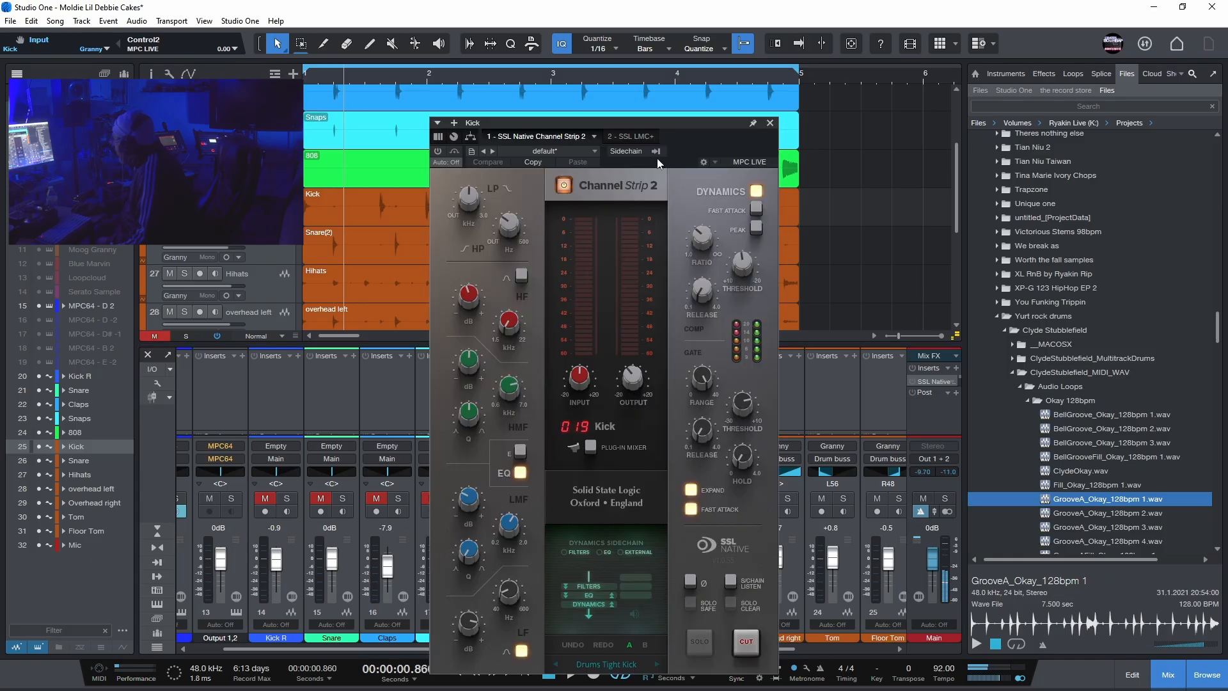
{"action": "left_click_drag", "start_coordinate": [671, 120], "coordinate": [936, 75]}
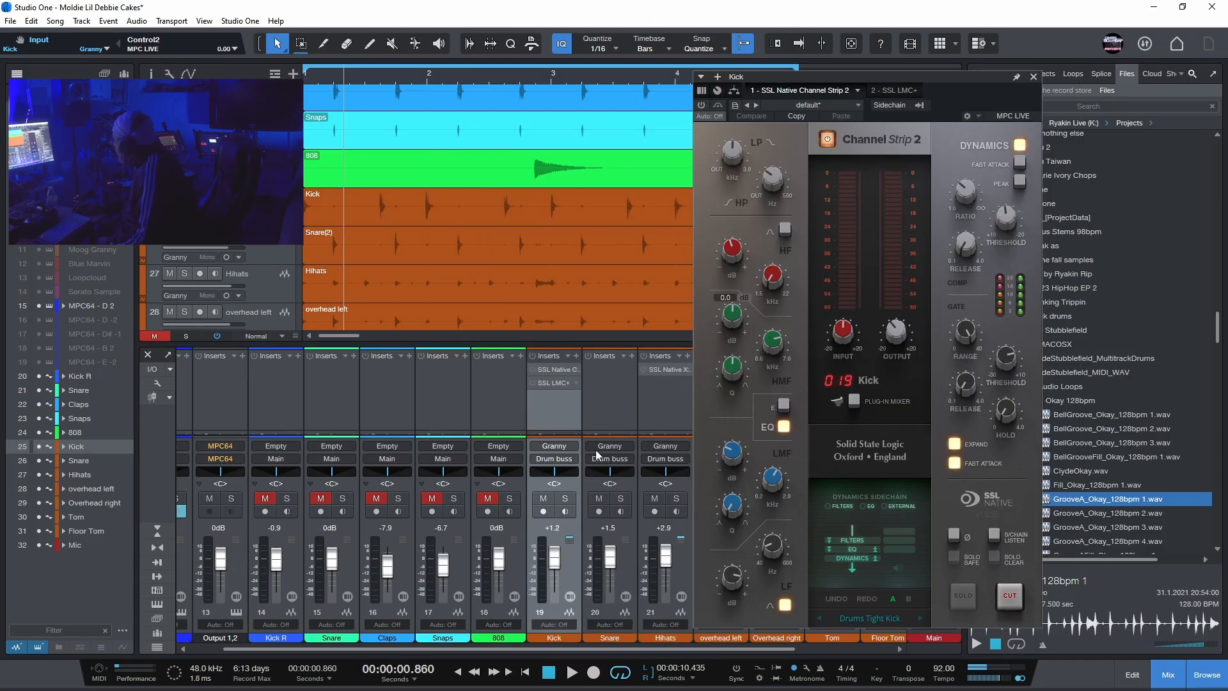
{"action": "left_click", "coordinate": [566, 504]}
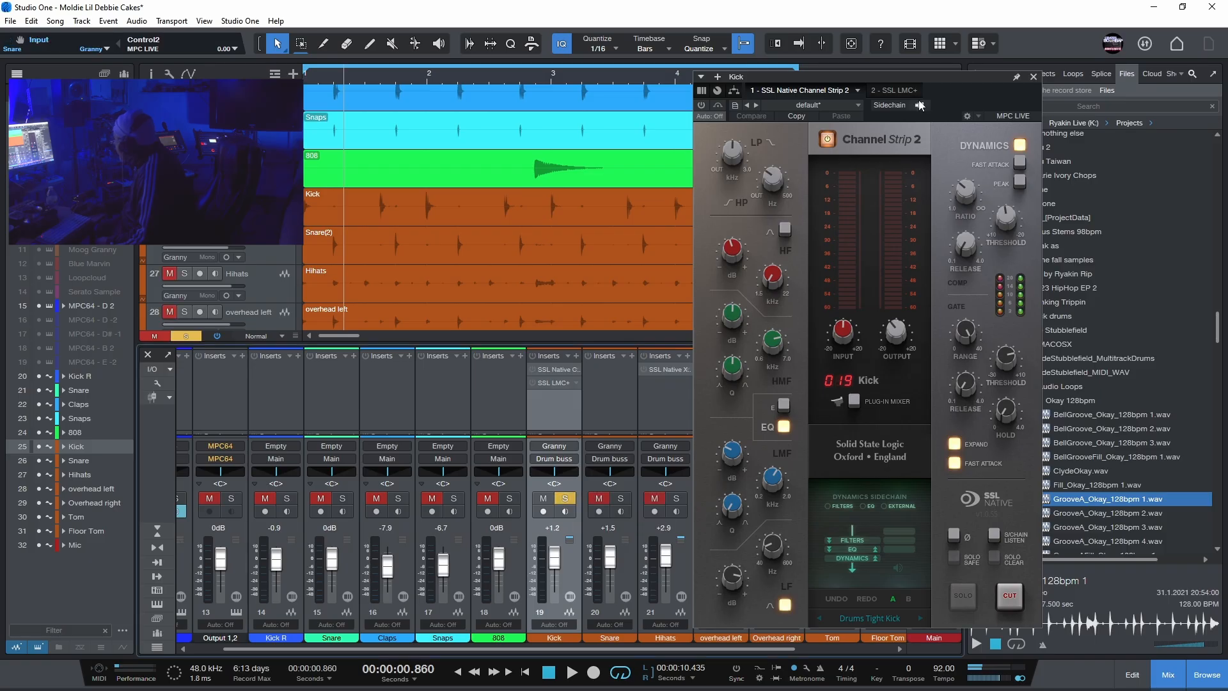
Move the plug-in window off the mixer channels and add the Mic channel to the solo.
{"action": "left_click_drag", "start_coordinate": [945, 75], "coordinate": [429, 166]}
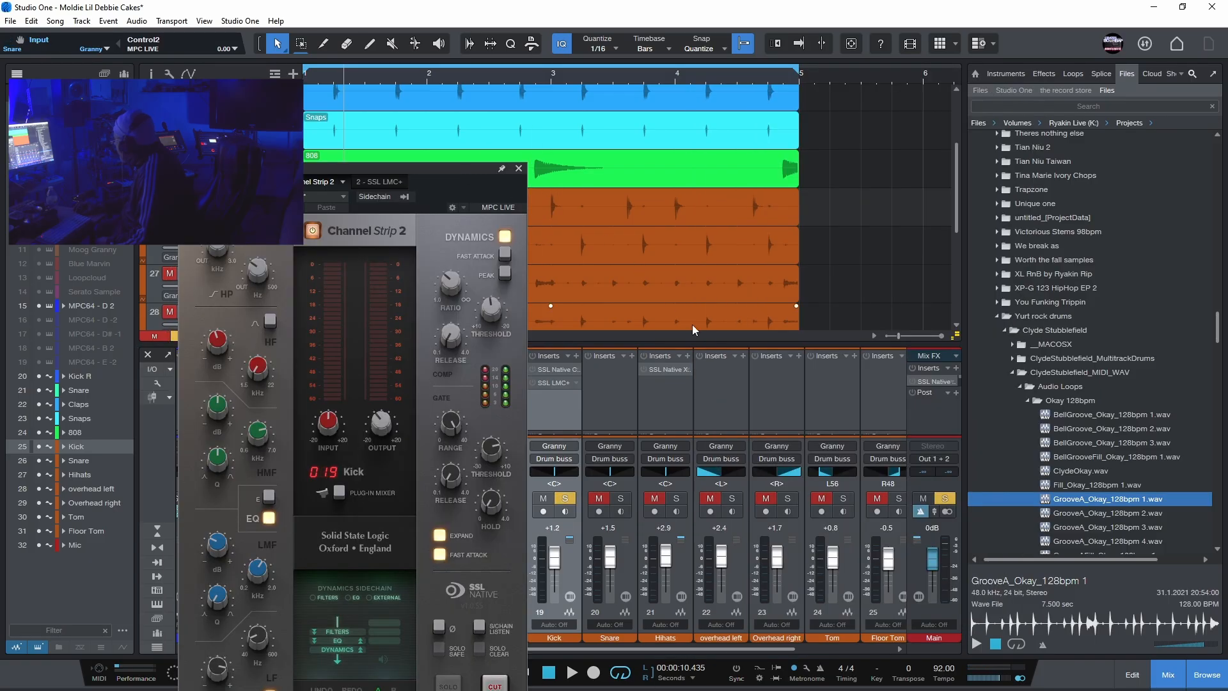
{"action": "scroll", "coordinate": [859, 599], "scroll_direction": "right", "scroll_amount": 2}
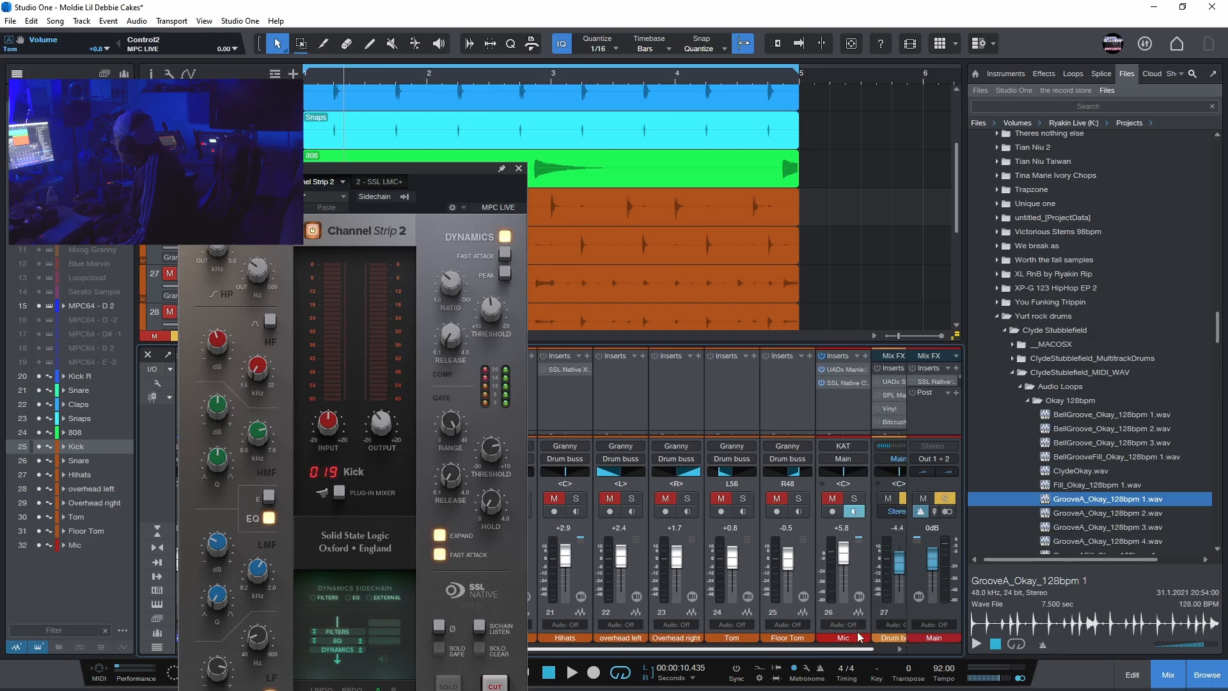
{"action": "left_click", "coordinate": [835, 499]}
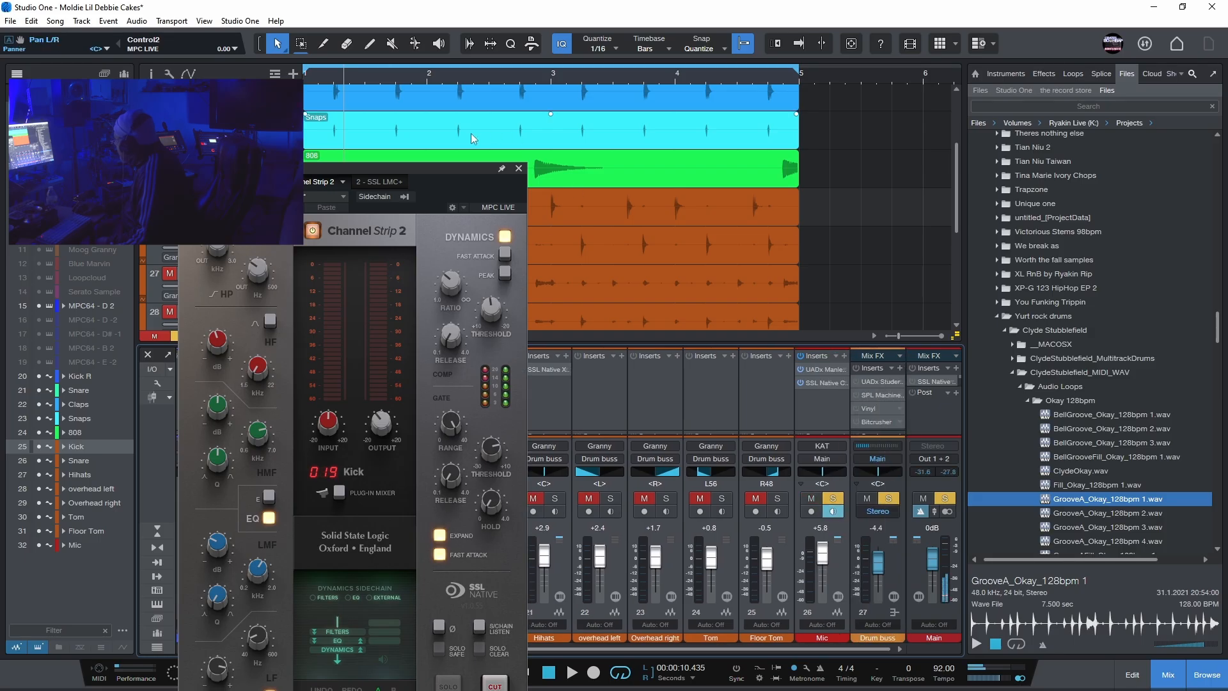
Play the soloed Kick from the start of the song with Channel Strip 2 bypassed, and stop.
{"action": "left_click_drag", "start_coordinate": [391, 167], "coordinate": [905, 64]}
{"action": "left_click", "coordinate": [549, 672]}
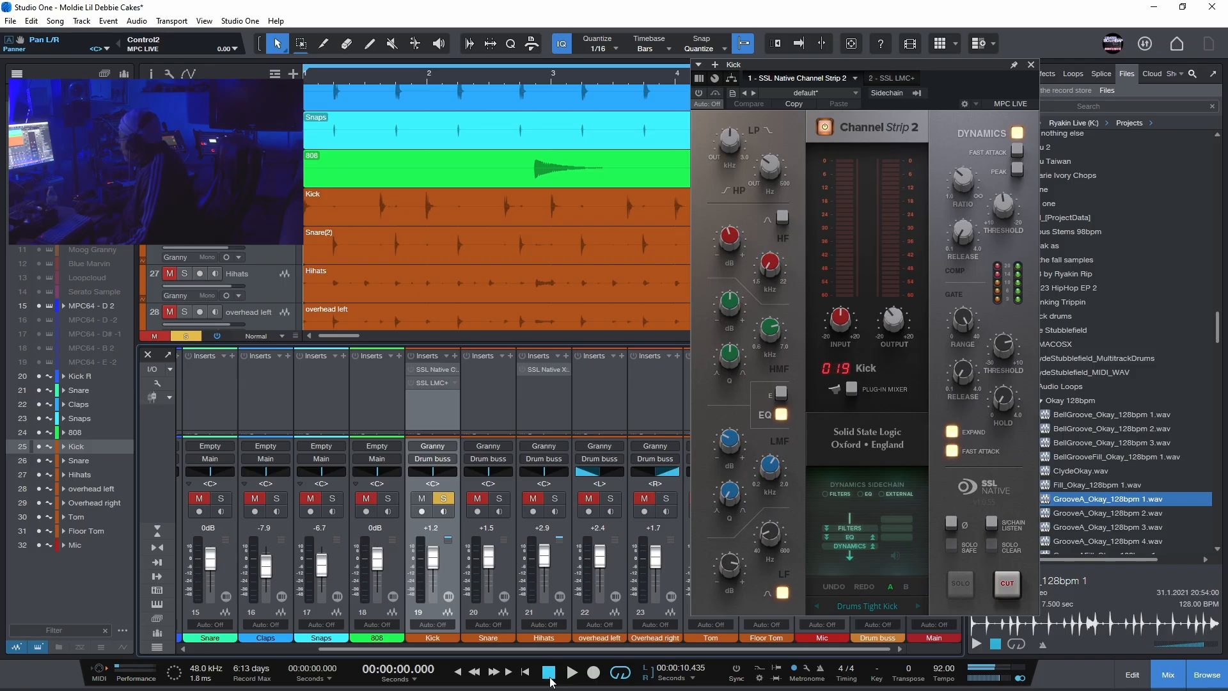
{"action": "left_click", "coordinate": [571, 671]}
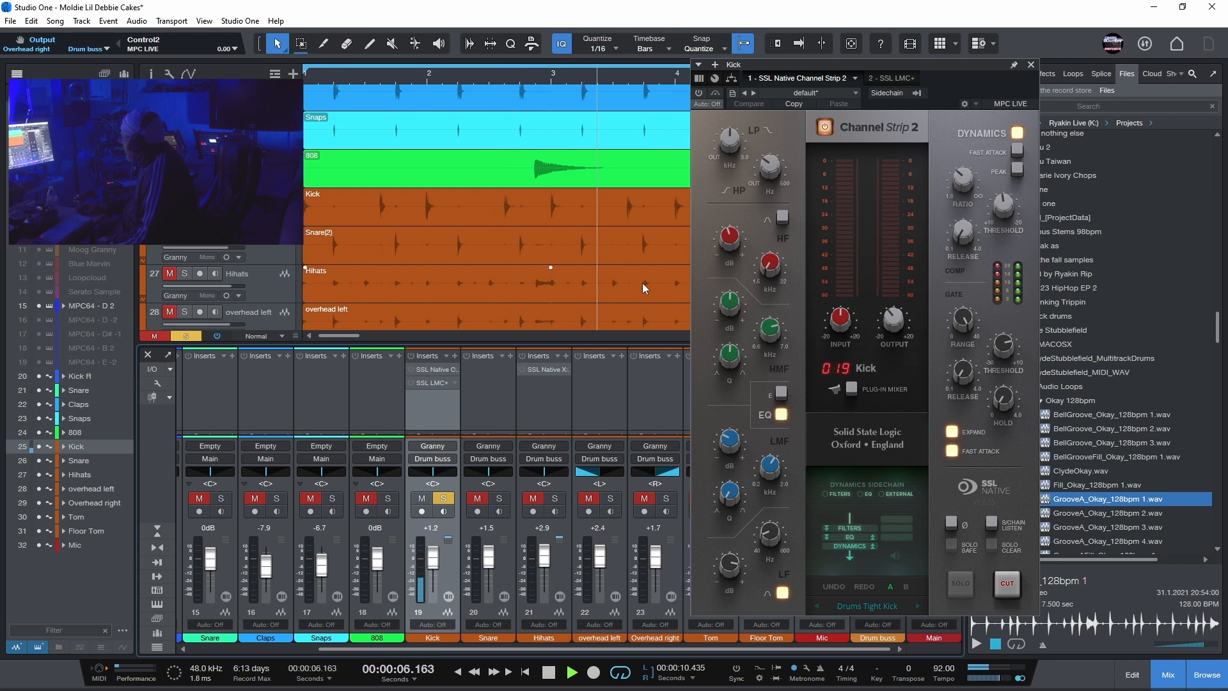
{"action": "left_click", "coordinate": [554, 680]}
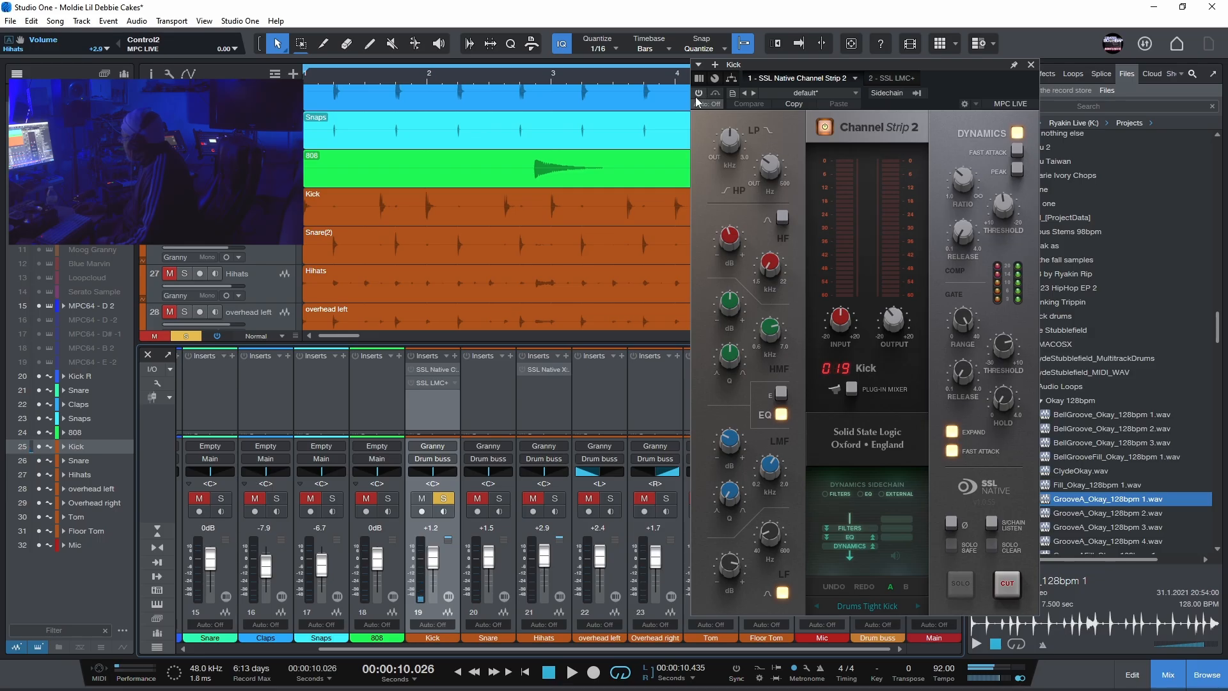
Activate Channel Strip 2 on the Kick, play it from the start for comparison, and return to the song start.
{"action": "left_click", "coordinate": [699, 92]}
{"action": "left_click", "coordinate": [549, 673]}
{"action": "left_click", "coordinate": [571, 673]}
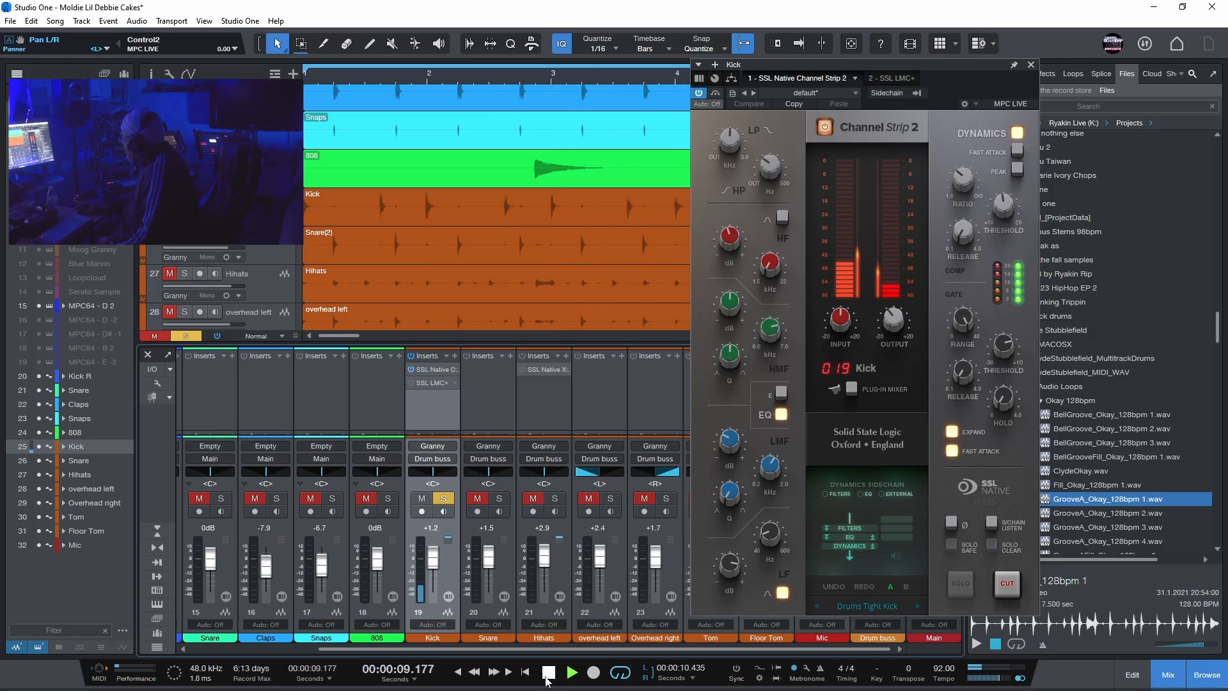
{"action": "left_click", "coordinate": [547, 679]}
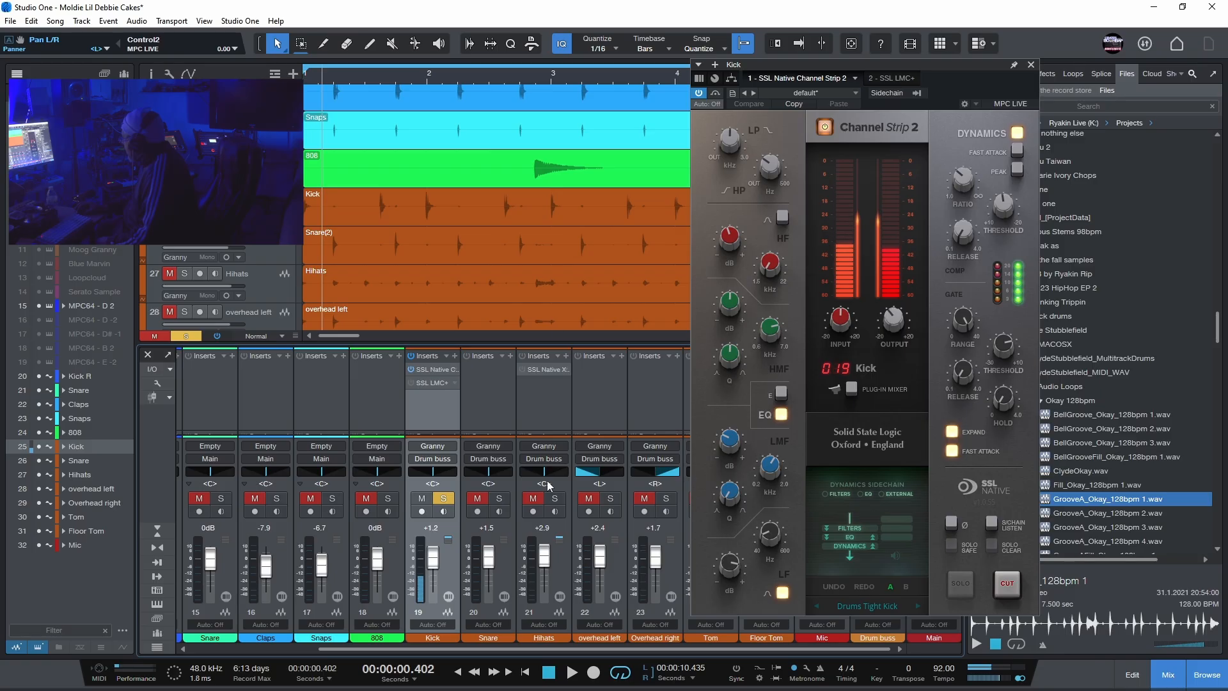
{"action": "left_click", "coordinate": [548, 673]}
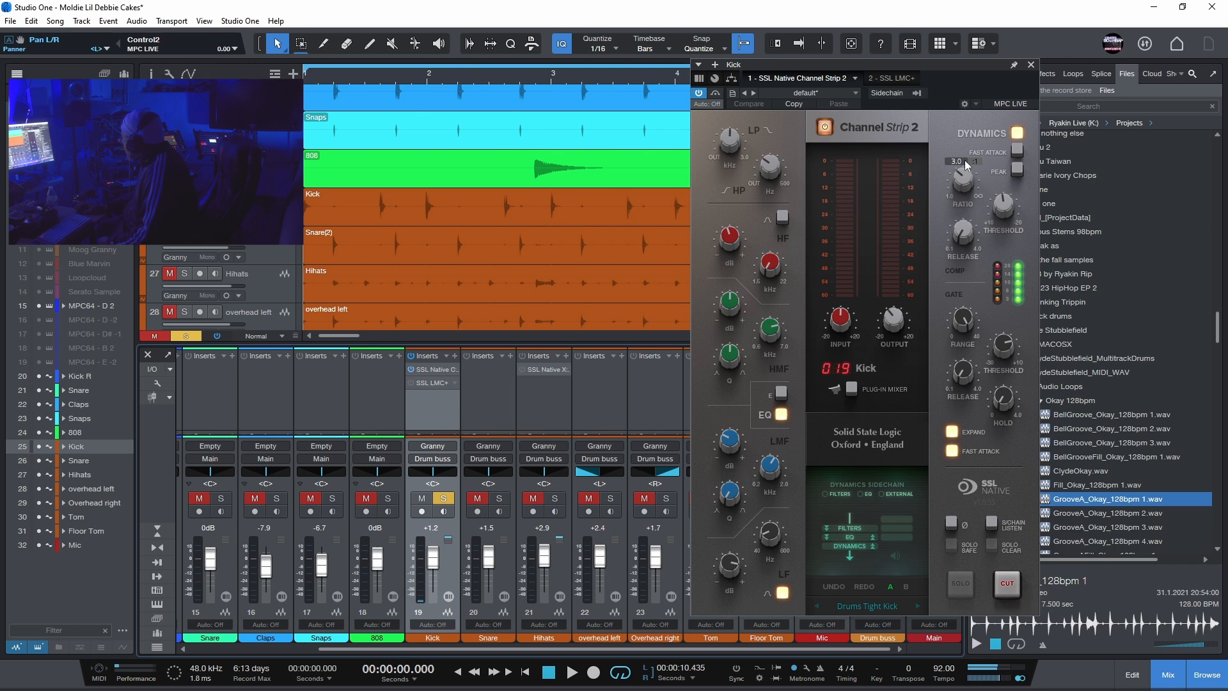
Examine the compressor, EQ and filter settings of the Kick's Channel Strip 2, and close its window.
{"action": "mouse_move", "coordinate": [730, 234]}
{"action": "mouse_move", "coordinate": [732, 507]}
{"action": "mouse_move", "coordinate": [769, 267]}
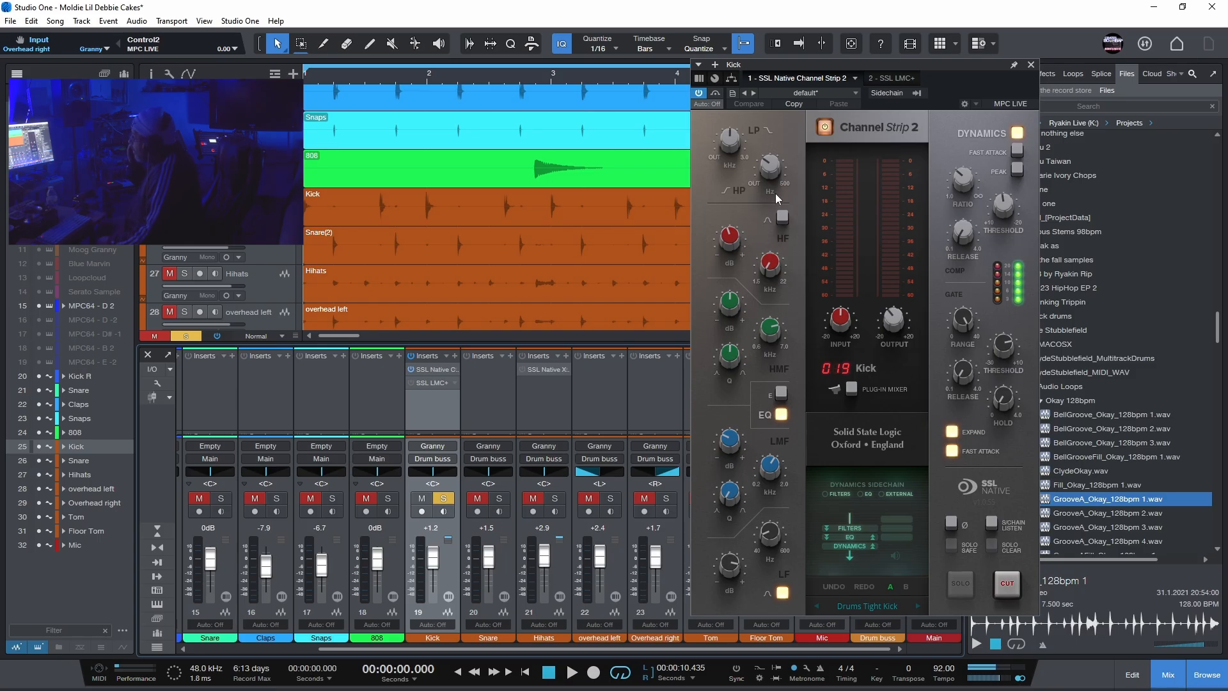
{"action": "mouse_move", "coordinate": [769, 173]}
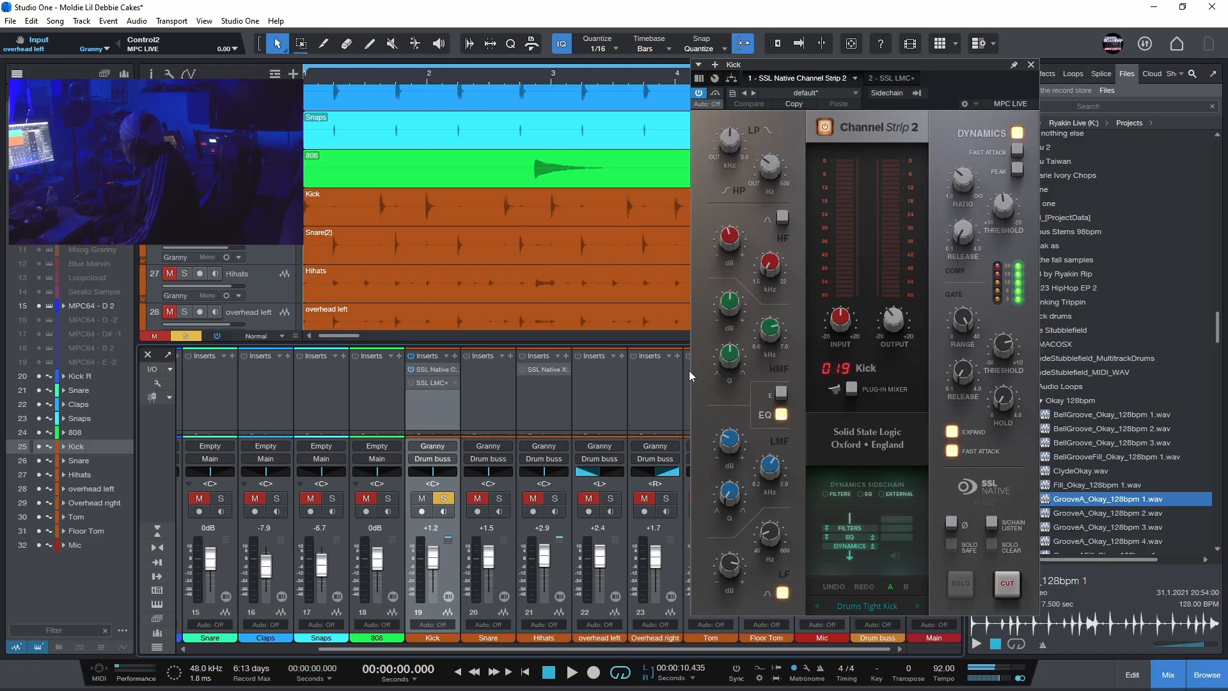
{"action": "left_click_drag", "start_coordinate": [896, 66], "coordinate": [869, 56]}
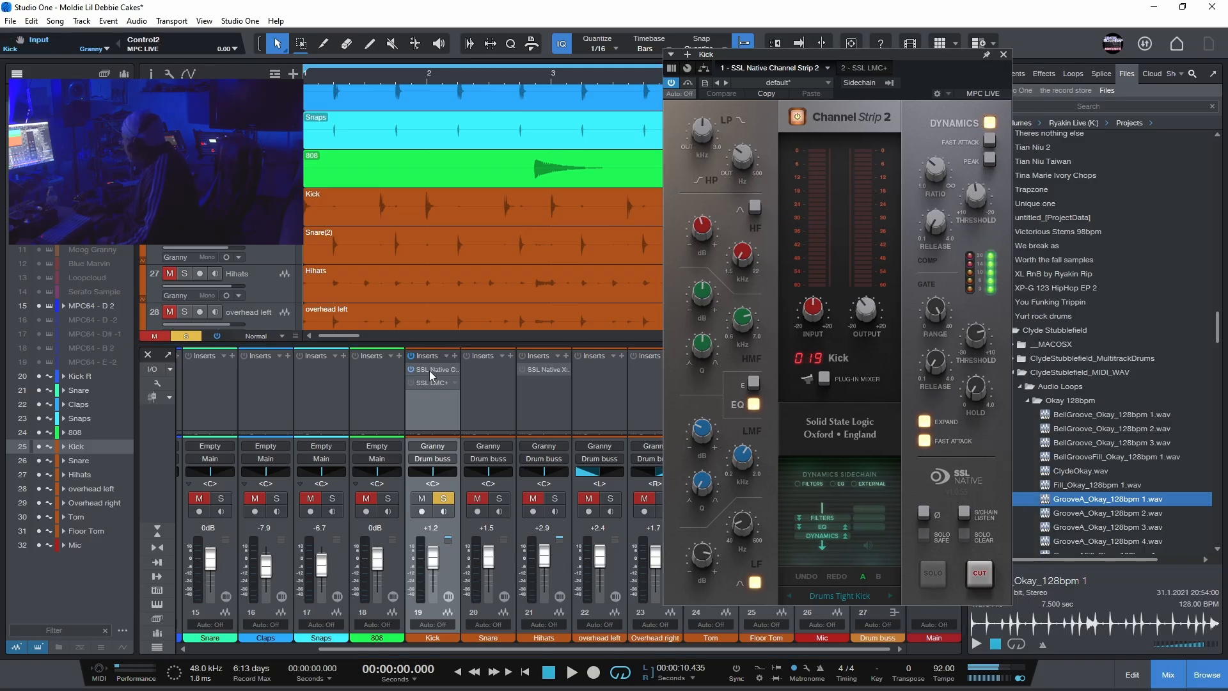
{"action": "left_click", "coordinate": [1003, 55]}
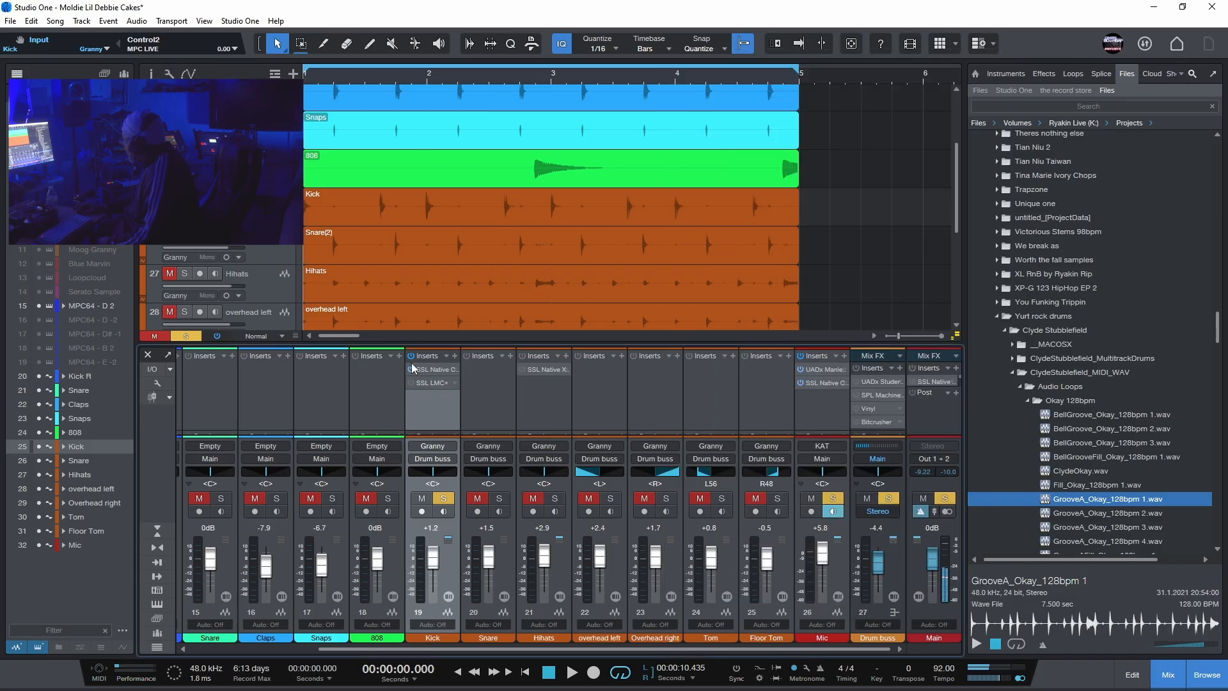
Open the Kick's SSL LMC+ insert, play the Kick from the start with LMC+ bypassed, and stop.
{"action": "left_click", "coordinate": [412, 382]}
{"action": "left_click", "coordinate": [427, 383]}
{"action": "left_click", "coordinate": [431, 382]}
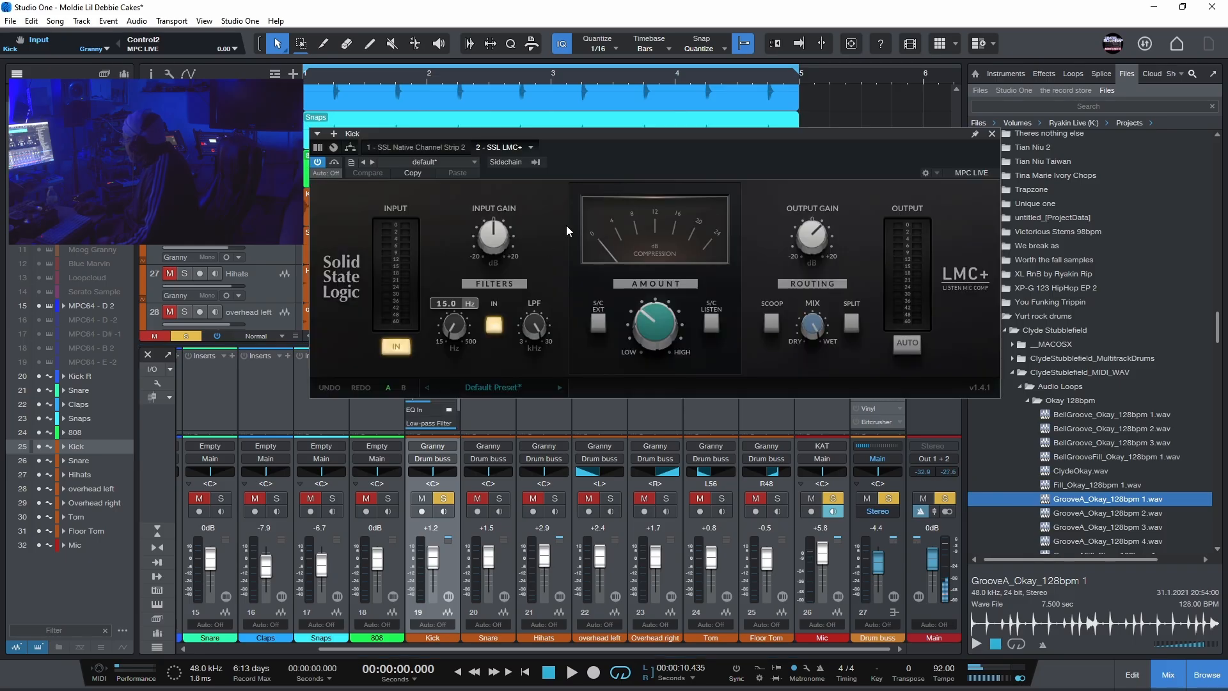
{"action": "left_click", "coordinate": [318, 162]}
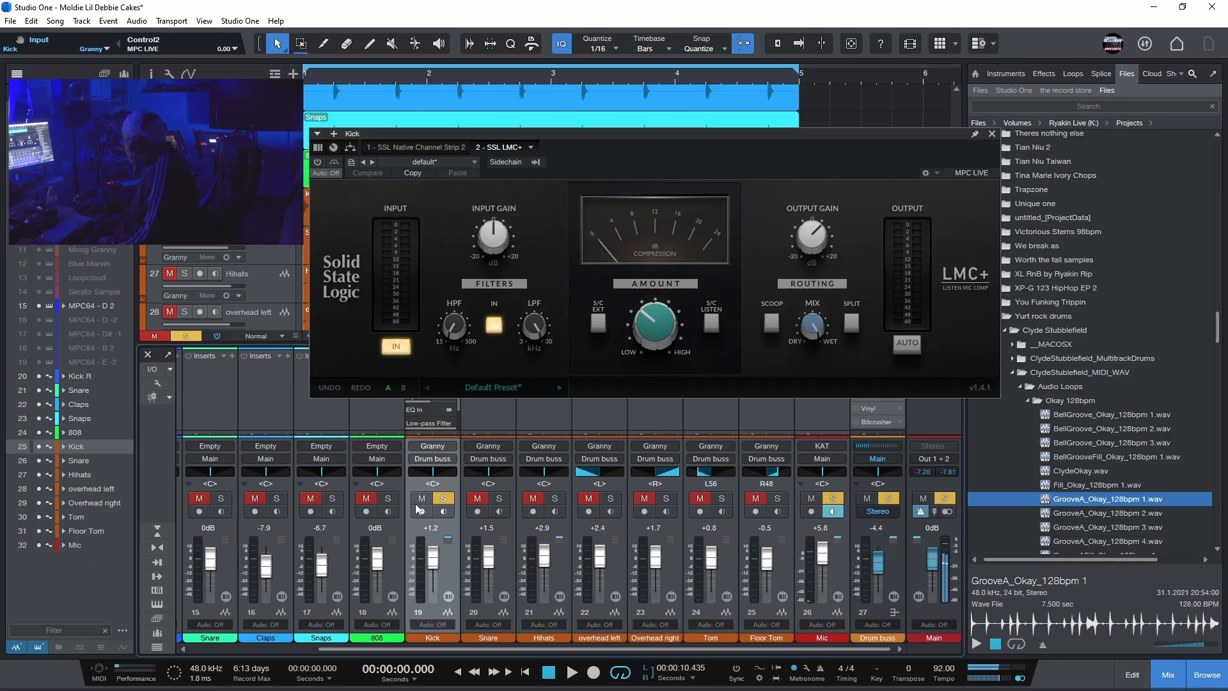
{"action": "left_click", "coordinate": [569, 680]}
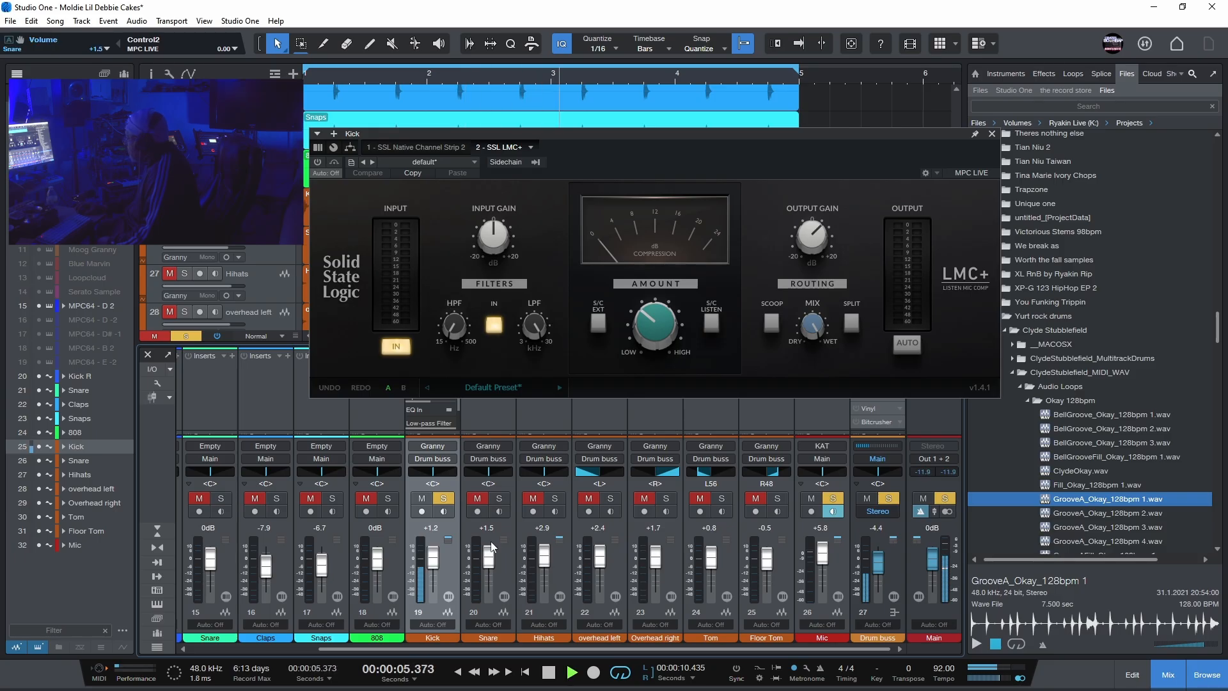
{"action": "left_click", "coordinate": [548, 672]}
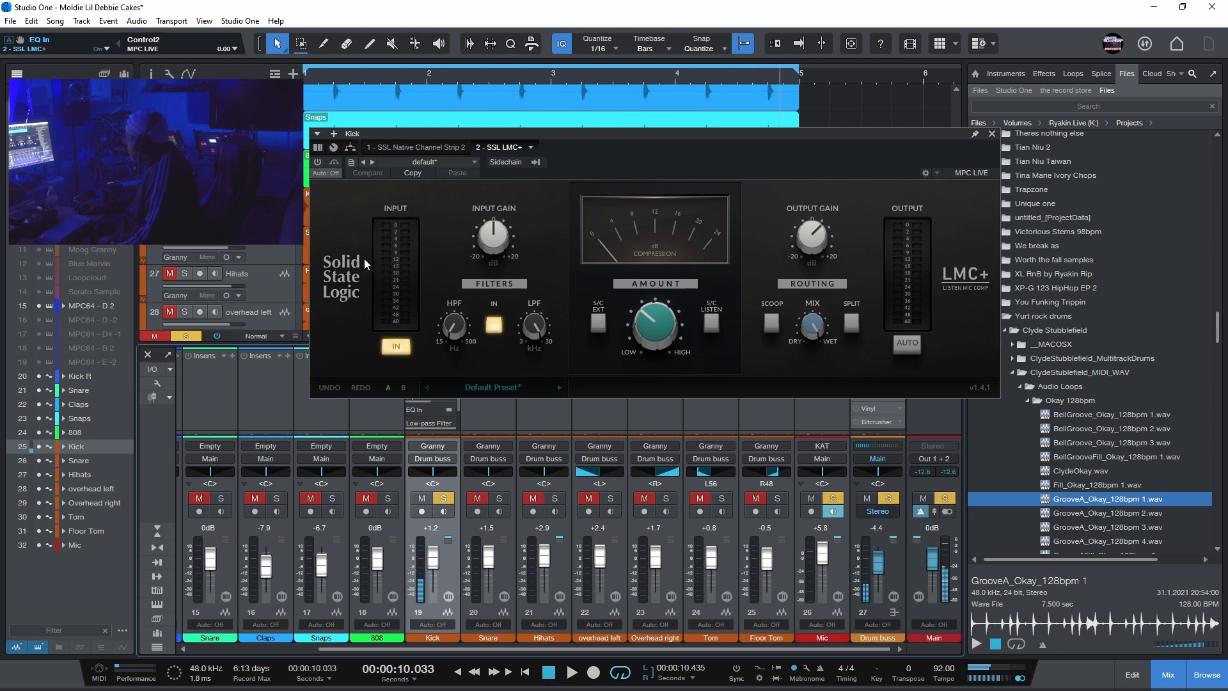
Replay the Kick with SSL LMC+ active, close the plug-in window, and collapse its parameters in the insert rack.
{"action": "left_click", "coordinate": [571, 672]}
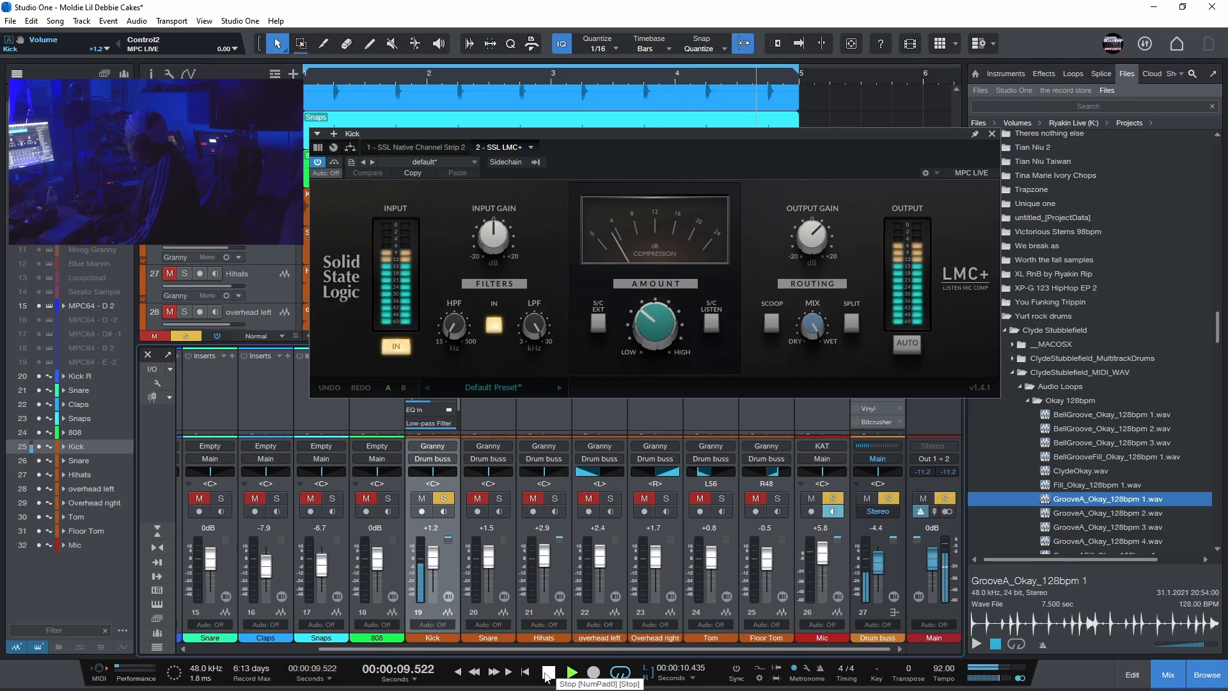
{"action": "left_click", "coordinate": [549, 672]}
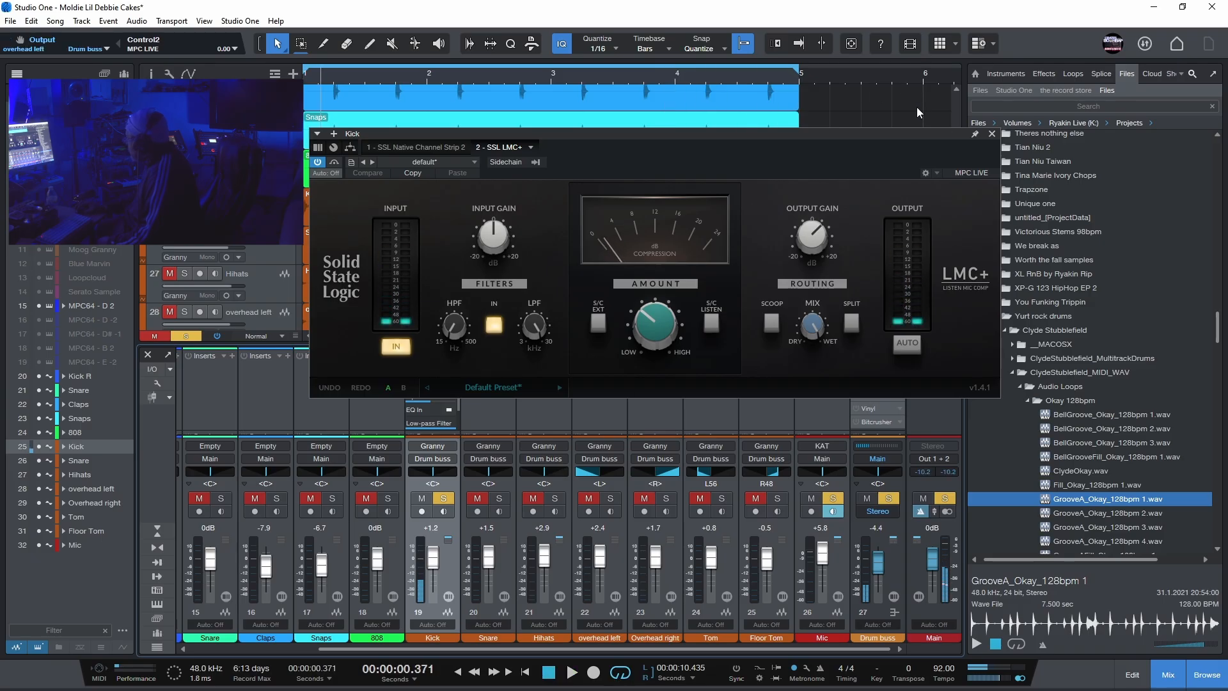
{"action": "left_click", "coordinate": [991, 135]}
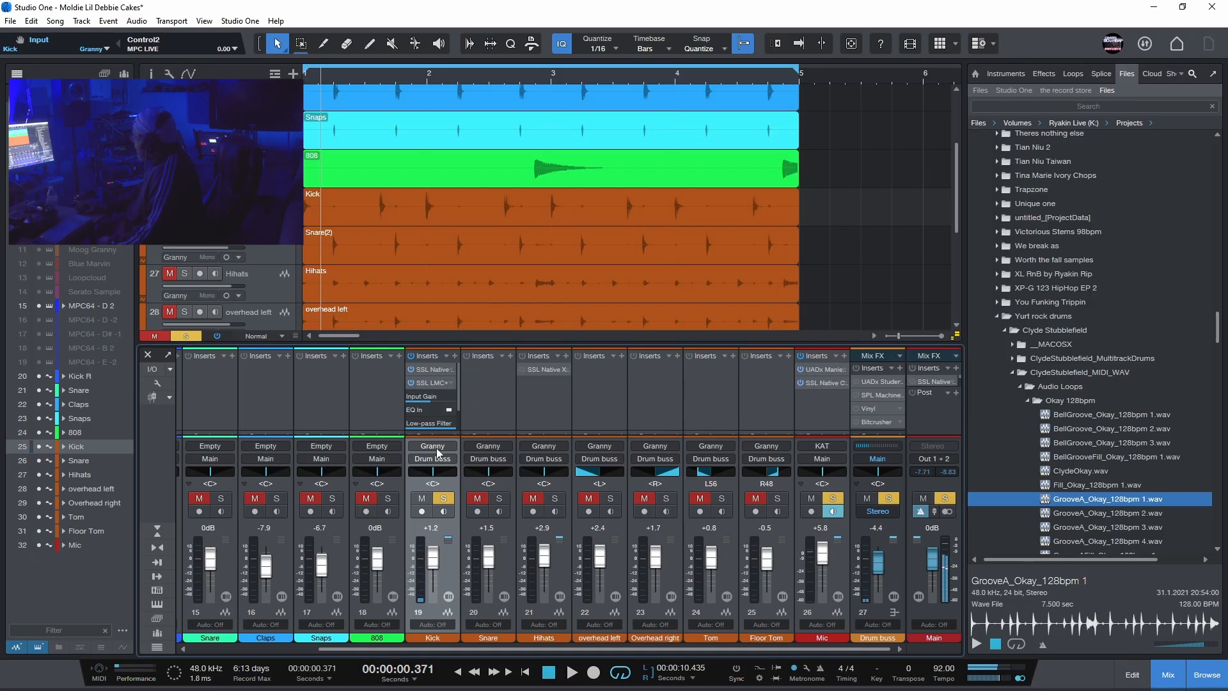
{"action": "left_click", "coordinate": [451, 382]}
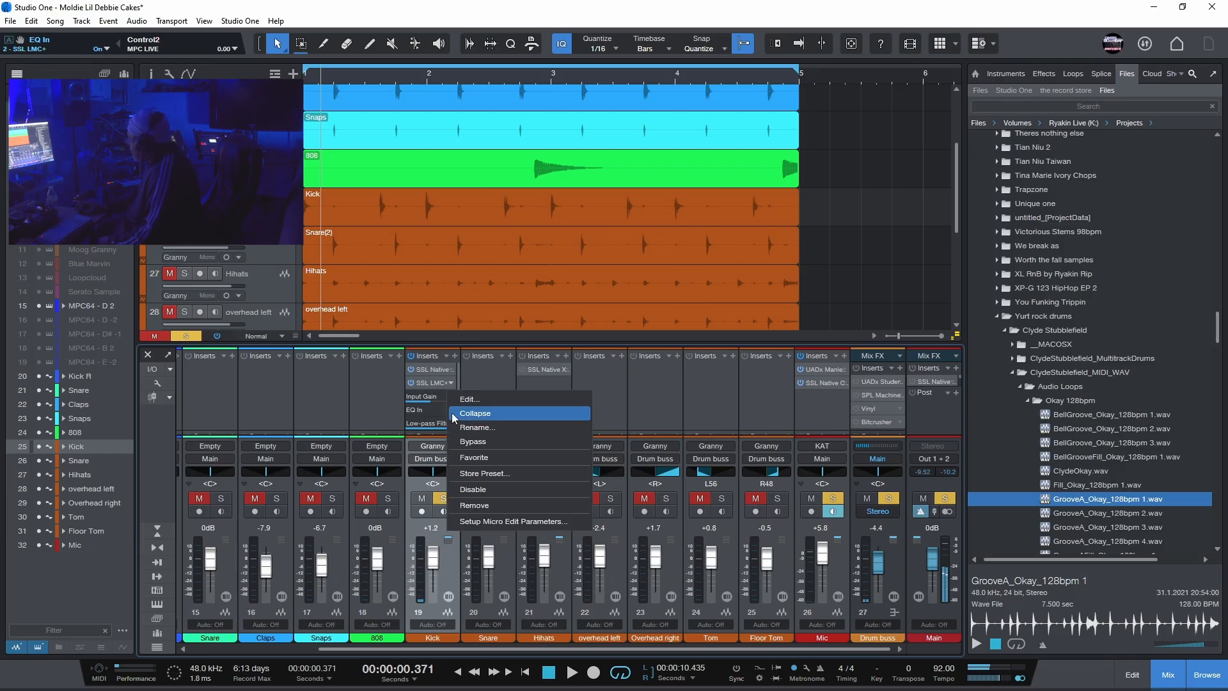
{"action": "left_click", "coordinate": [475, 418]}
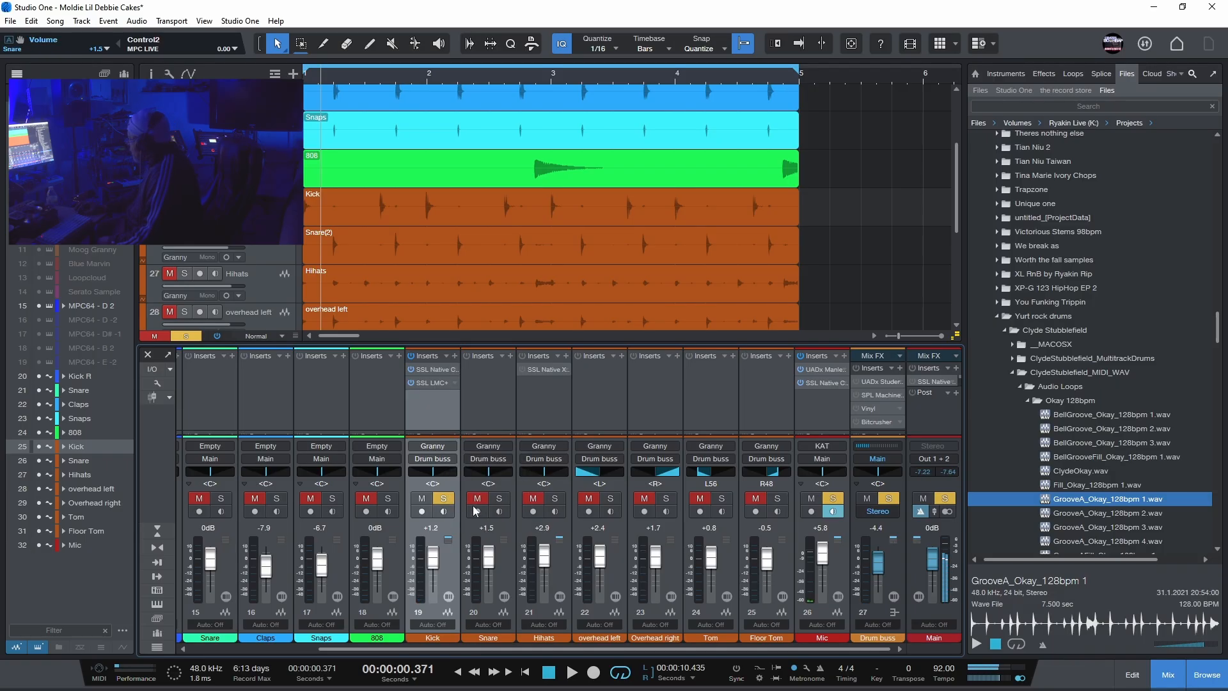
Solo the Snare channel of the recorded drums in place of Kick.
{"action": "left_click", "coordinate": [451, 503]}
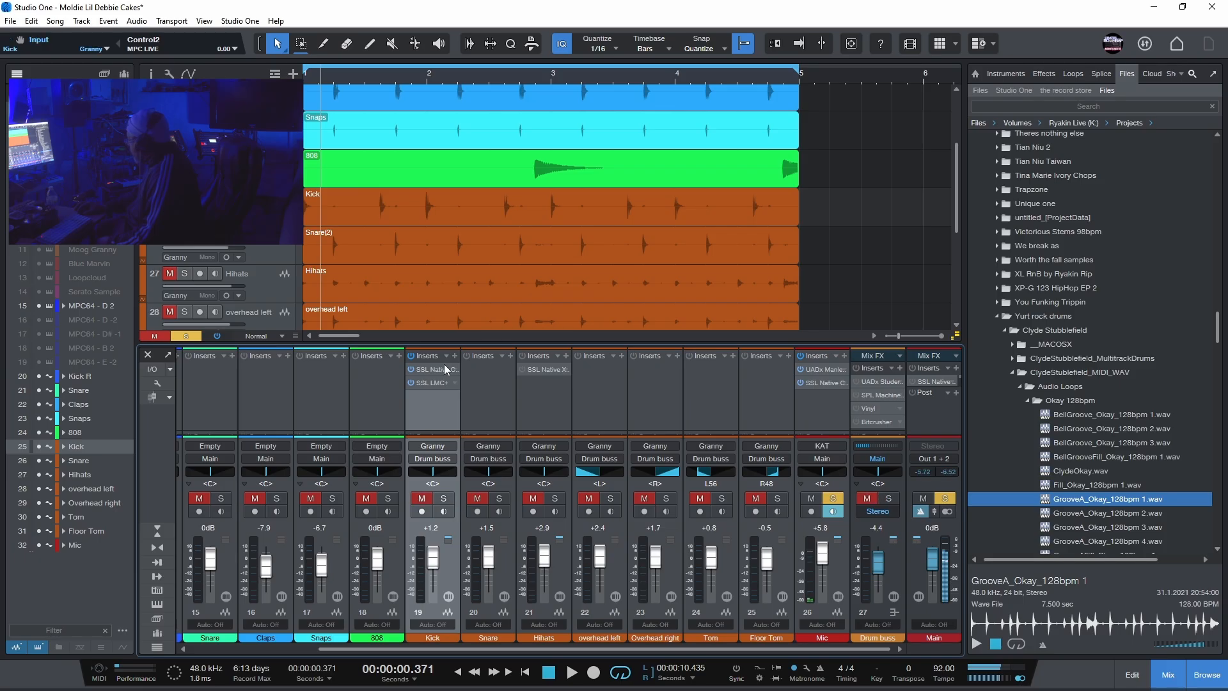
{"action": "left_click", "coordinate": [499, 498]}
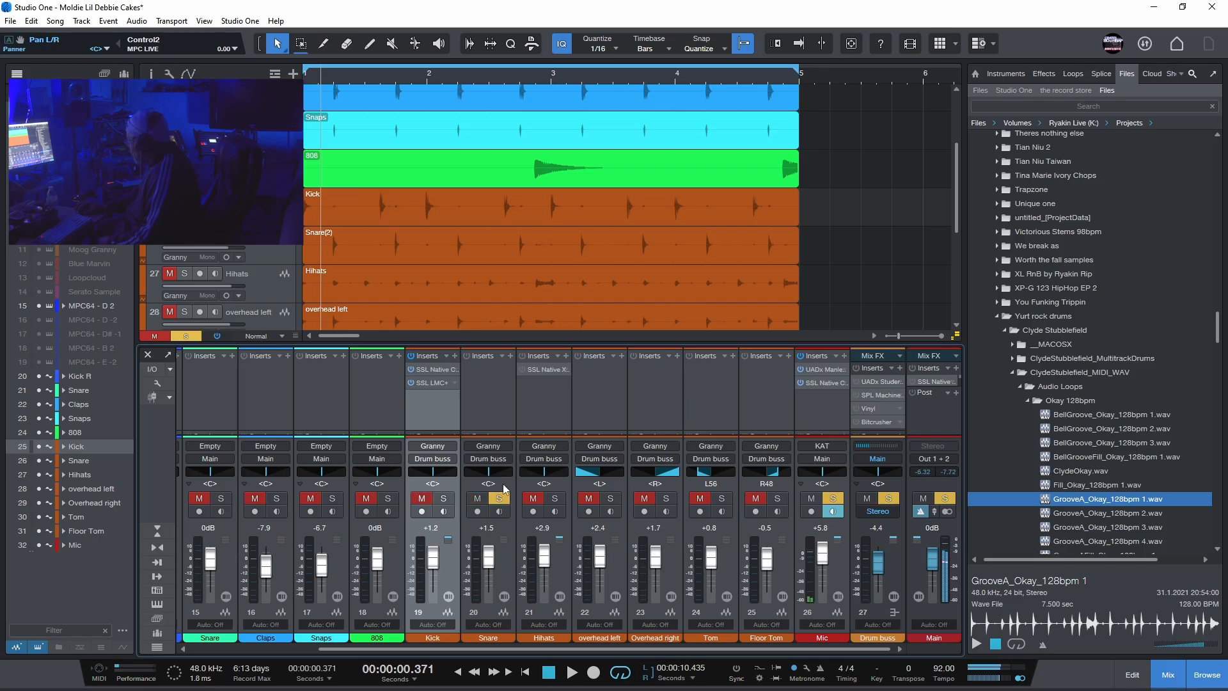
Play the soloed Snare channel from the start of the song, and stop.
{"action": "left_click", "coordinate": [552, 674]}
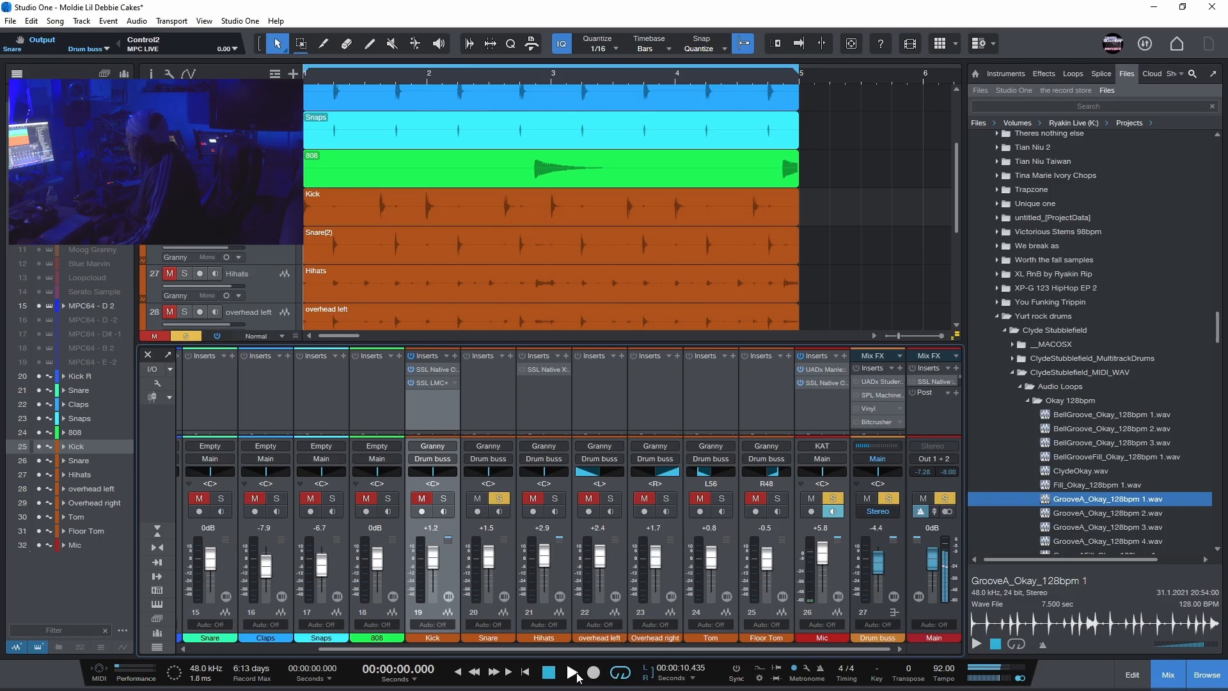
{"action": "left_click", "coordinate": [576, 674]}
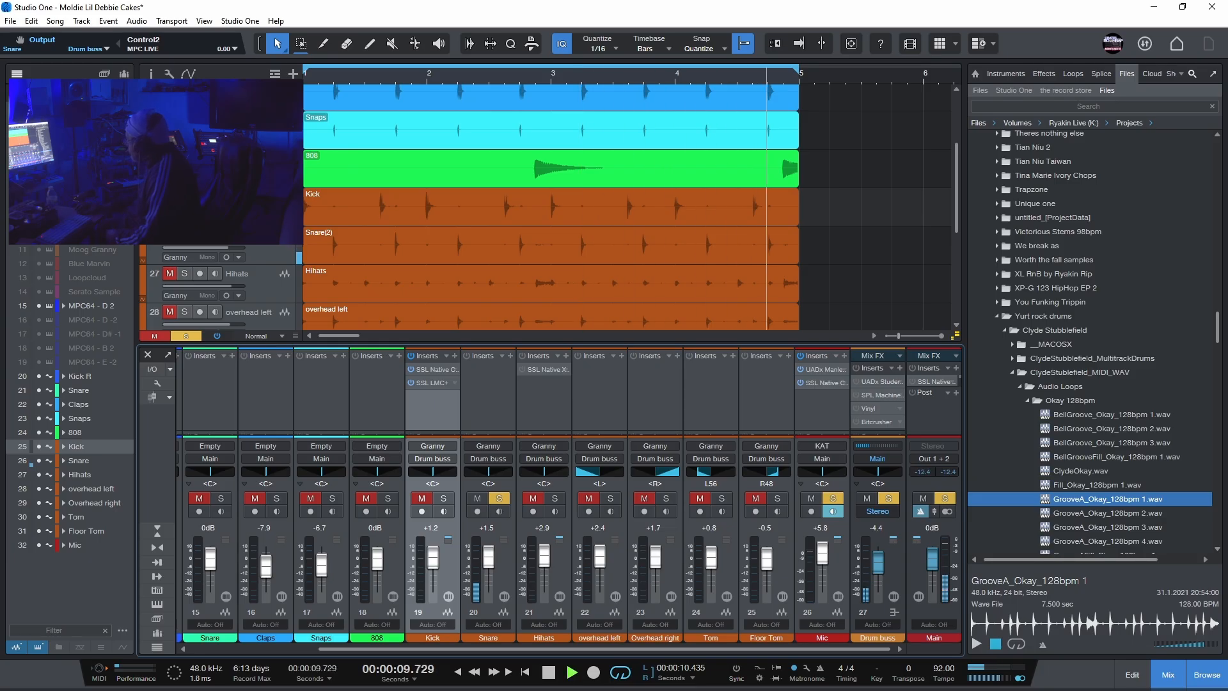
{"action": "left_click", "coordinate": [550, 669]}
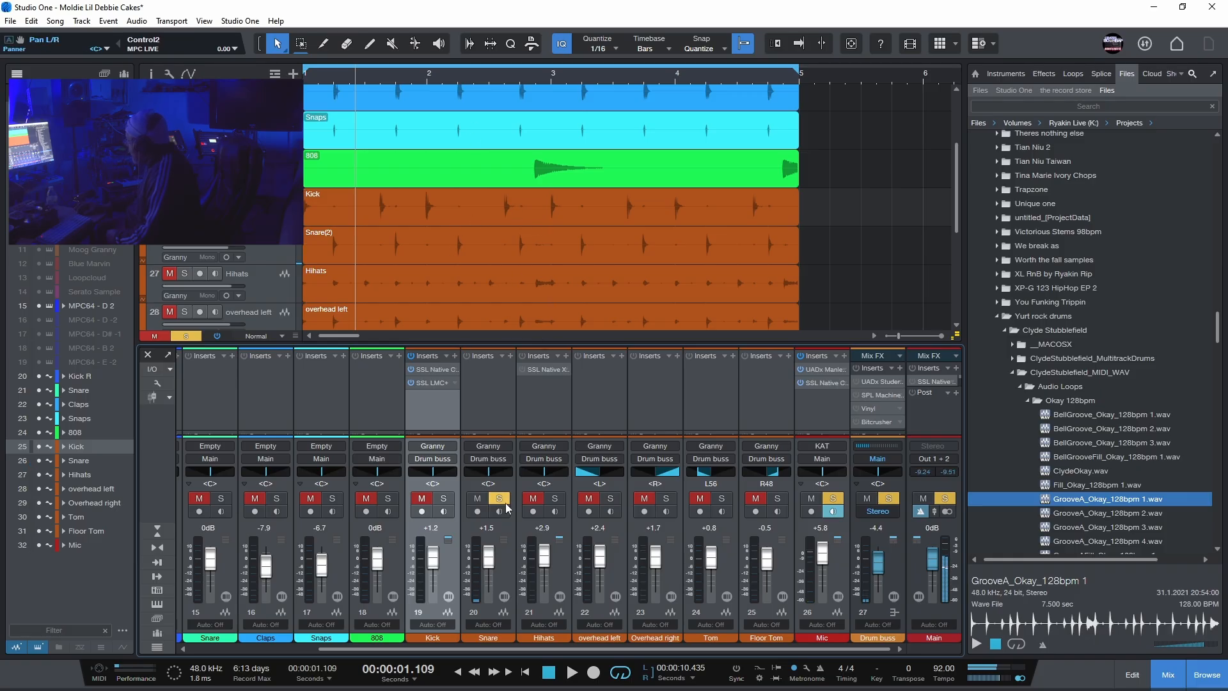
Solo the Hihats channel in place of Snare, play it from the start without its insert, and stop.
{"action": "left_click", "coordinate": [536, 498]}
{"action": "left_click", "coordinate": [557, 499]}
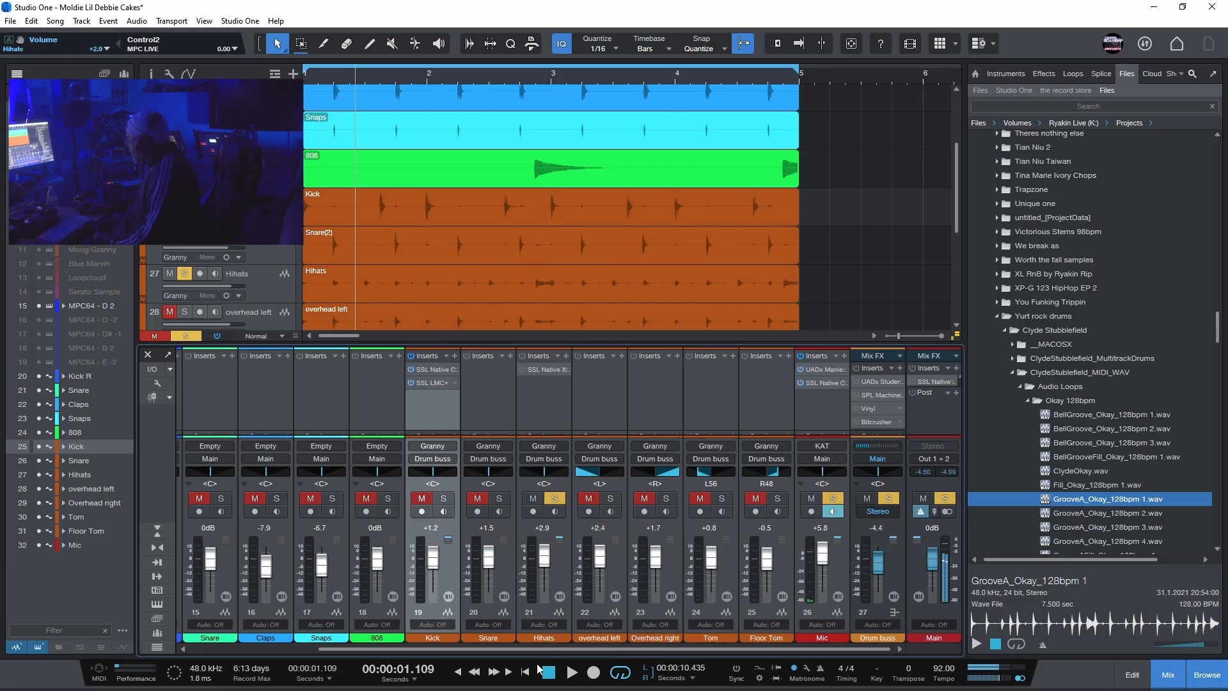
{"action": "left_click", "coordinate": [550, 675]}
{"action": "left_click", "coordinate": [572, 673]}
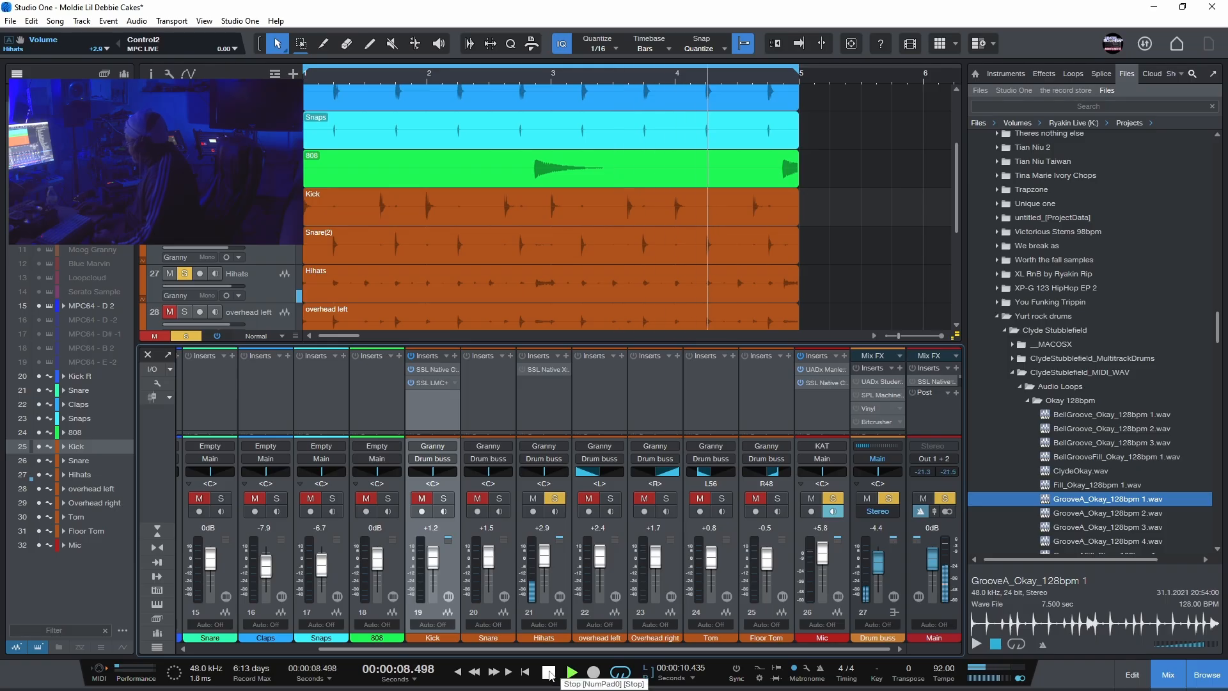
{"action": "left_click", "coordinate": [548, 673]}
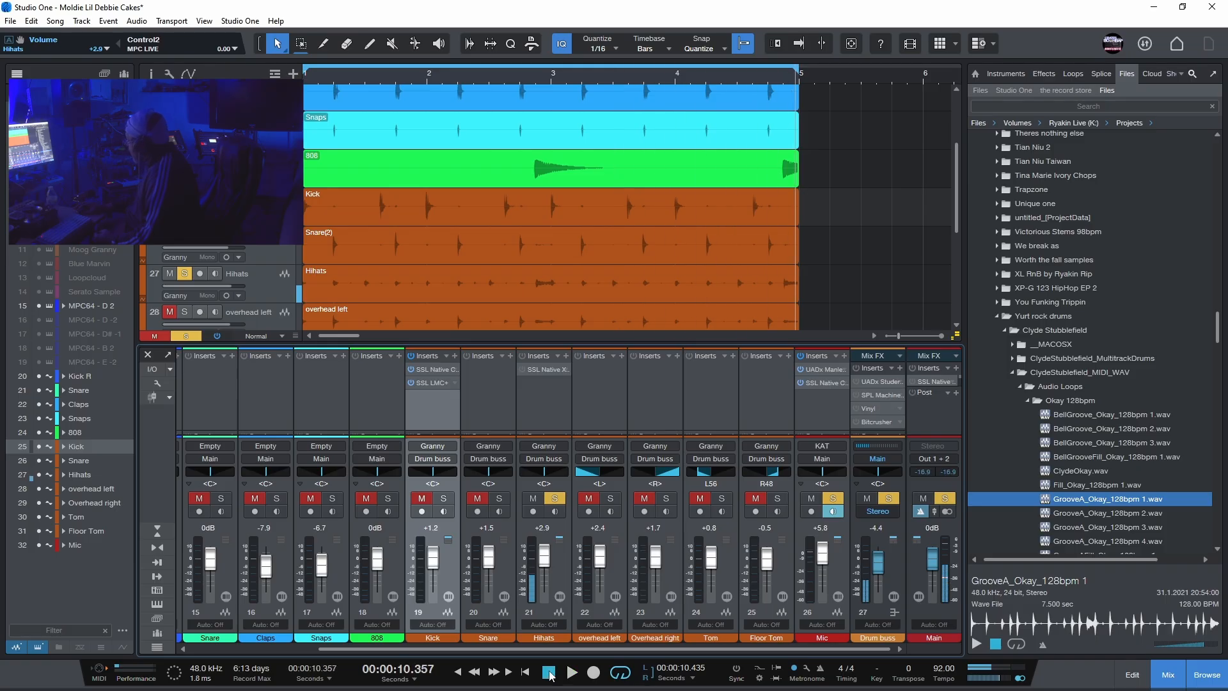
Open the Hihats' SSL Native X-EQ 2, play the Hihats from the start, switch X-EQ 2 on during playback, and stop.
{"action": "left_click", "coordinate": [537, 367]}
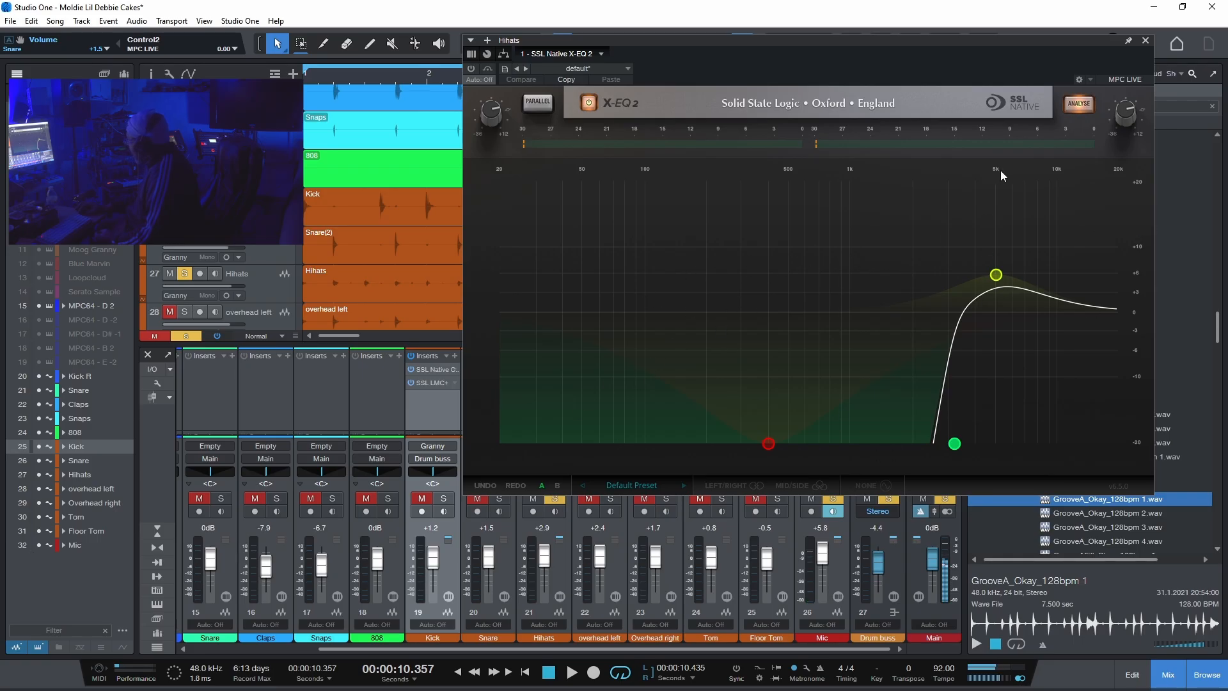
{"action": "left_click_drag", "start_coordinate": [839, 41], "coordinate": [871, 24]}
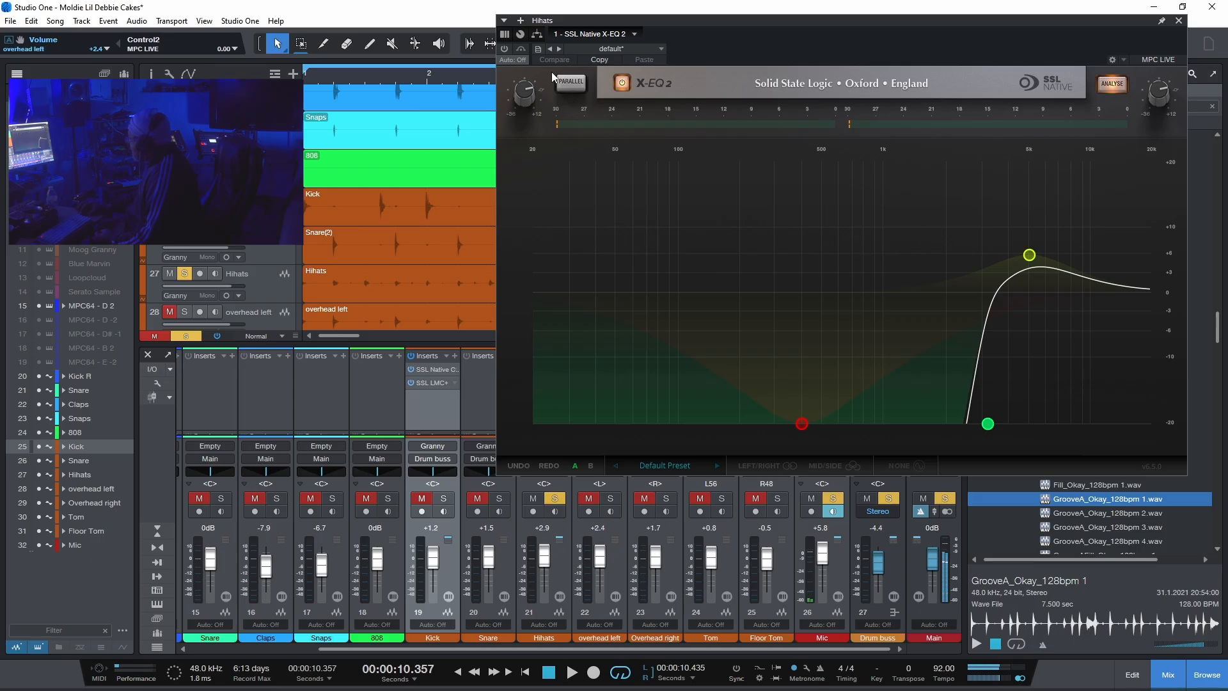
{"action": "left_click", "coordinate": [552, 675]}
{"action": "left_click", "coordinate": [570, 674]}
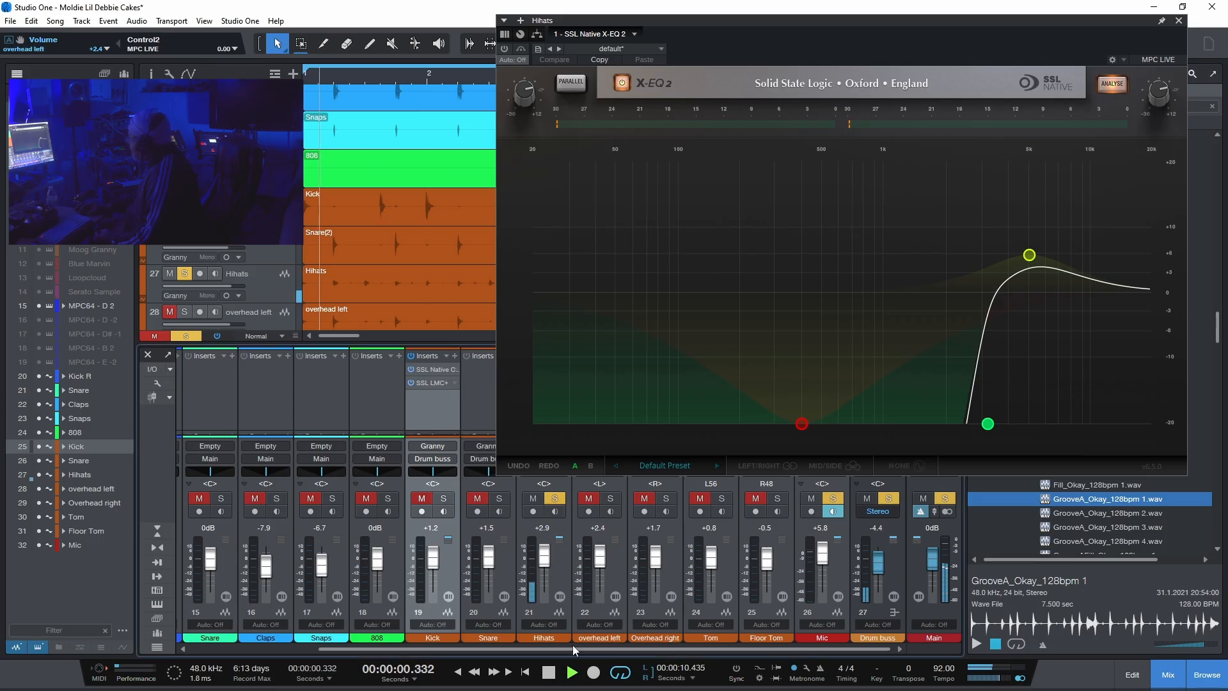
{"action": "left_click", "coordinate": [504, 50]}
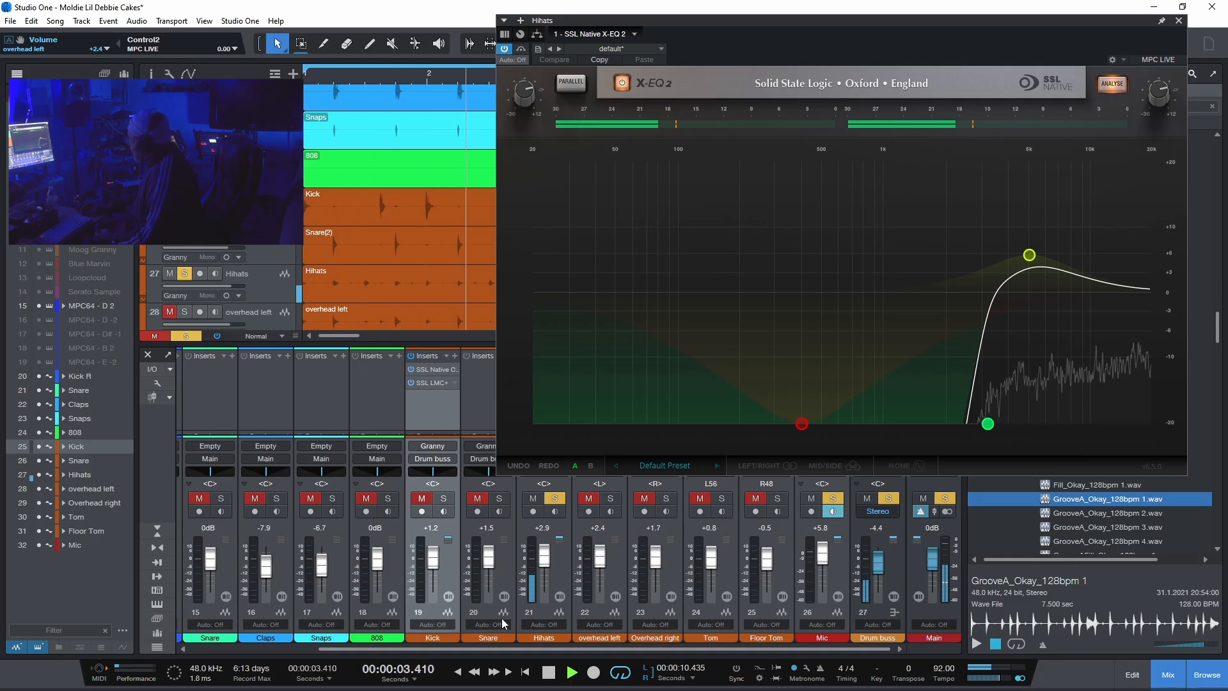
{"action": "left_click", "coordinate": [549, 675]}
Play the Snare and Hihats soloed together from the start, and take Snare out of solo.
{"action": "left_click", "coordinate": [551, 678]}
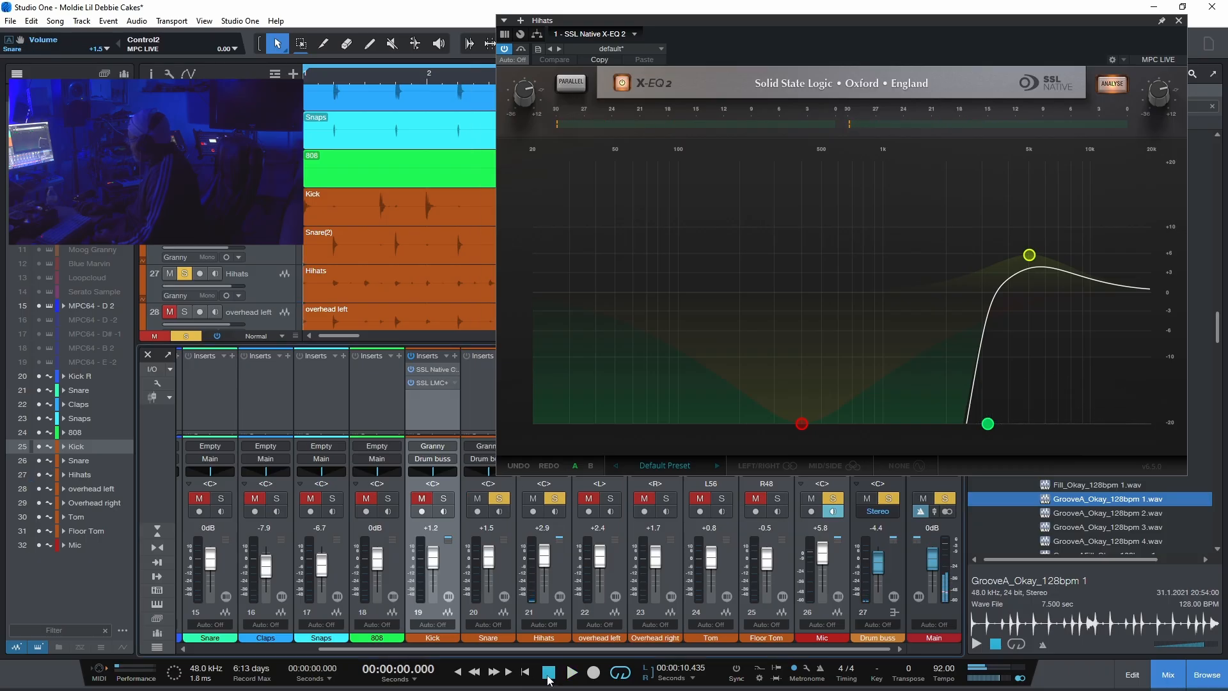
{"action": "left_click", "coordinate": [570, 671]}
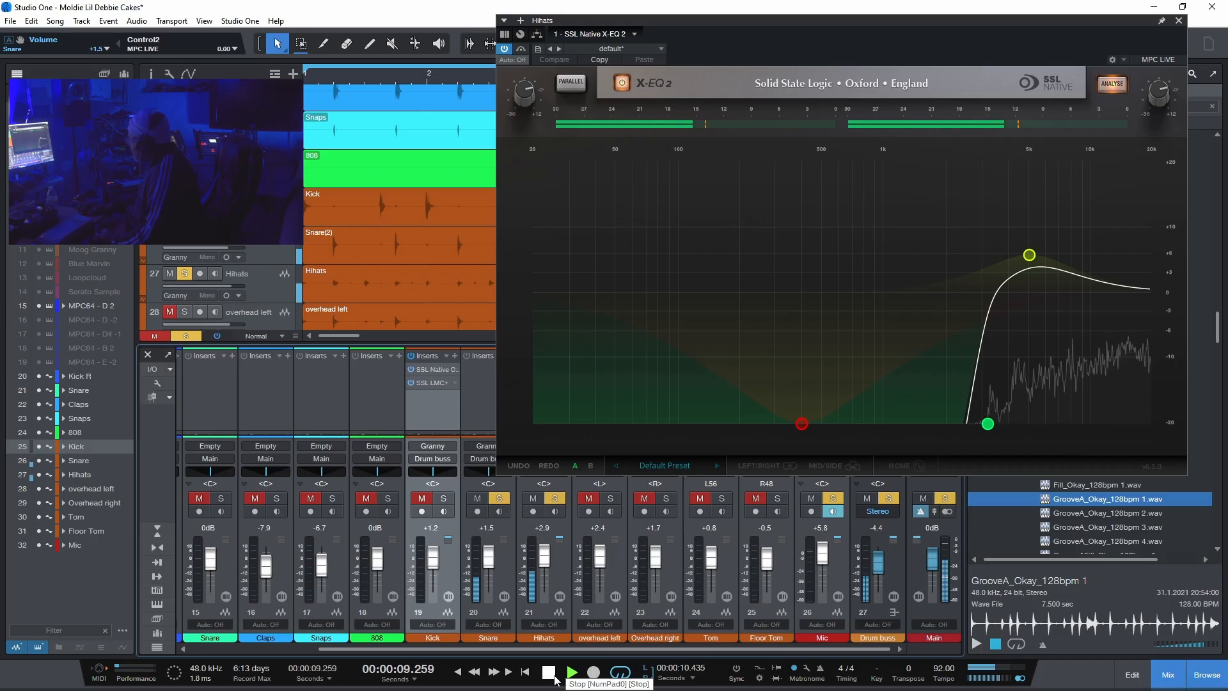
{"action": "left_click", "coordinate": [502, 499]}
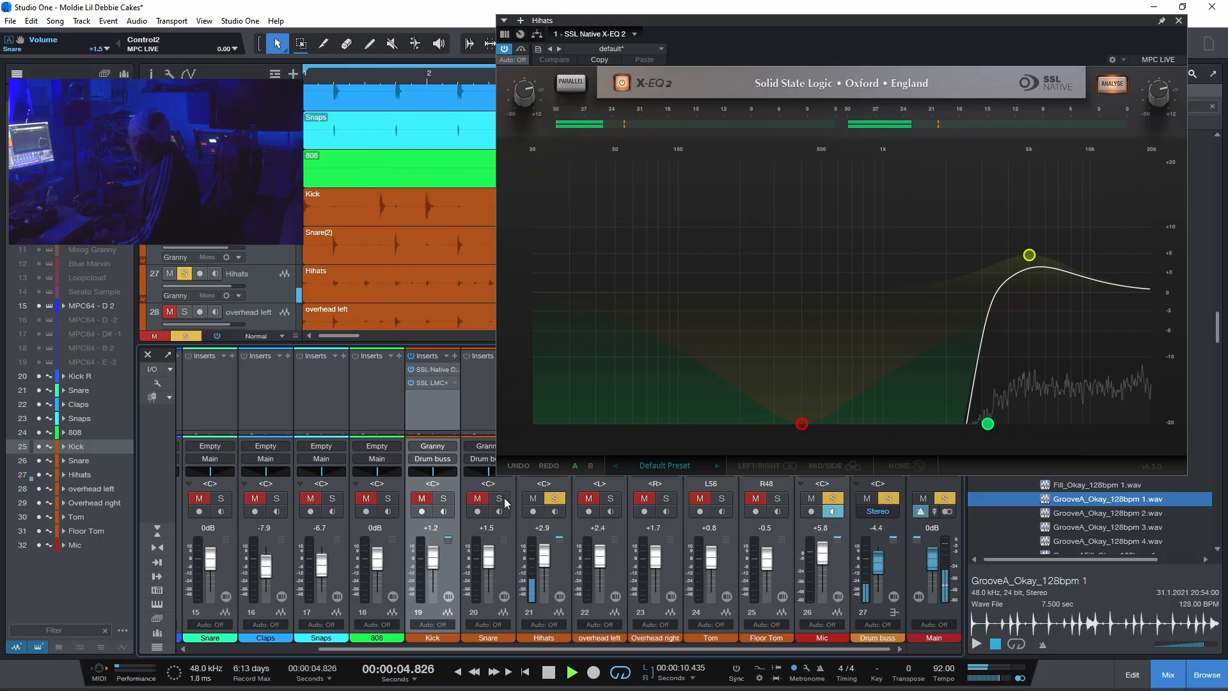
Compare the playing Hihats with X-EQ 2 bypassed and active, stop, and close the plug-in window.
{"action": "left_click", "coordinate": [506, 50]}
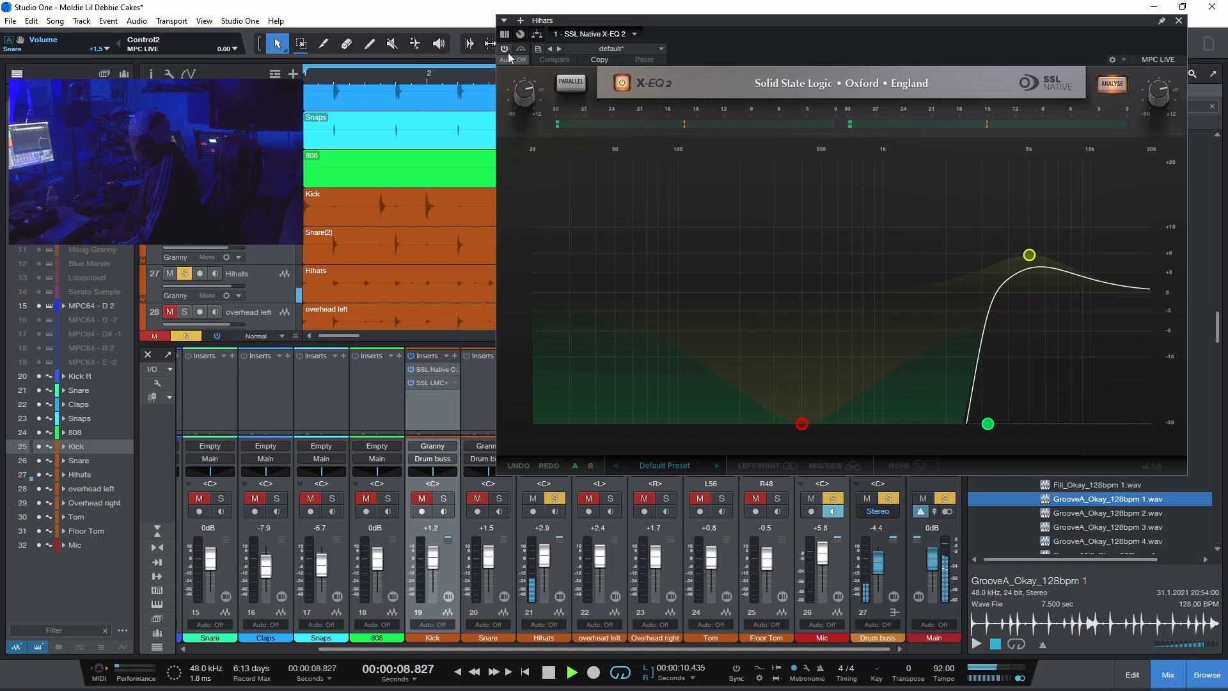
{"action": "left_click", "coordinate": [504, 49]}
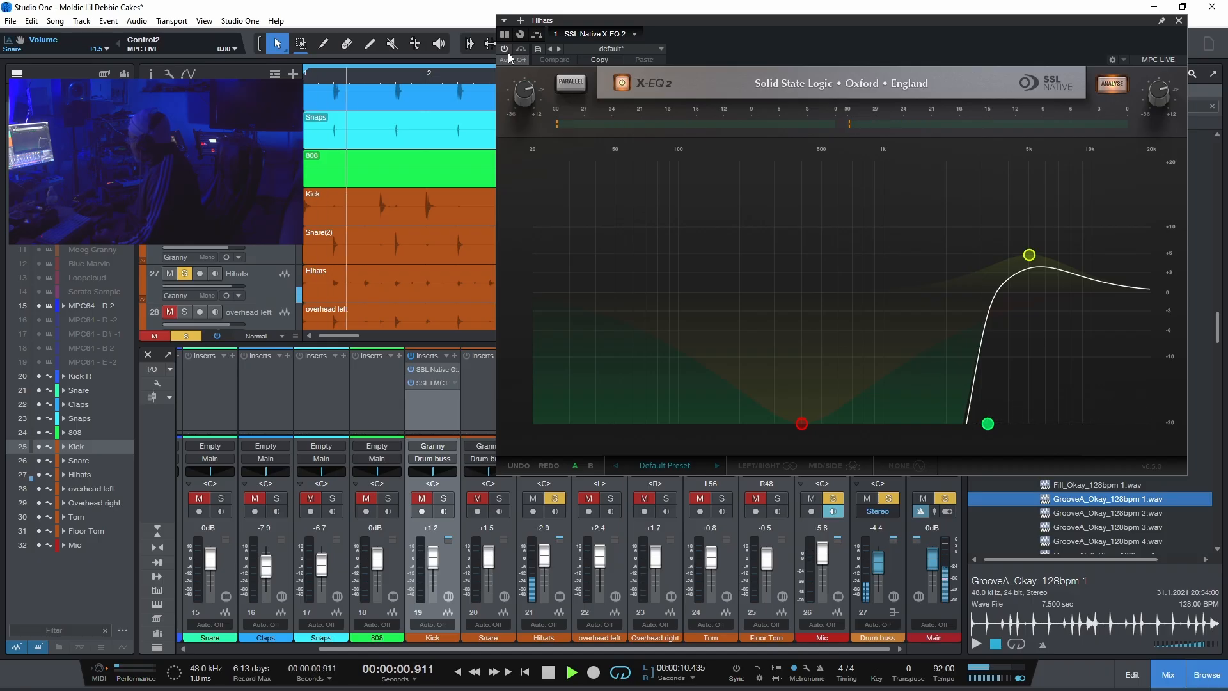
{"action": "left_click", "coordinate": [549, 675]}
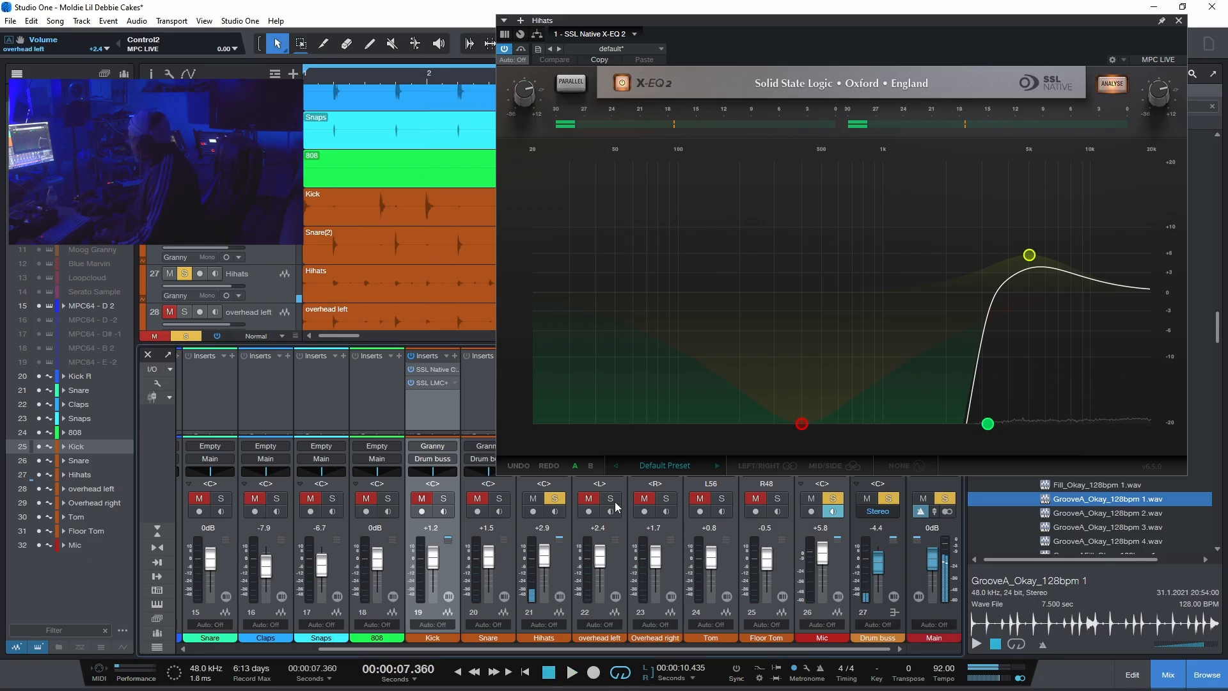
{"action": "left_click_drag", "start_coordinate": [834, 23], "coordinate": [617, 120]}
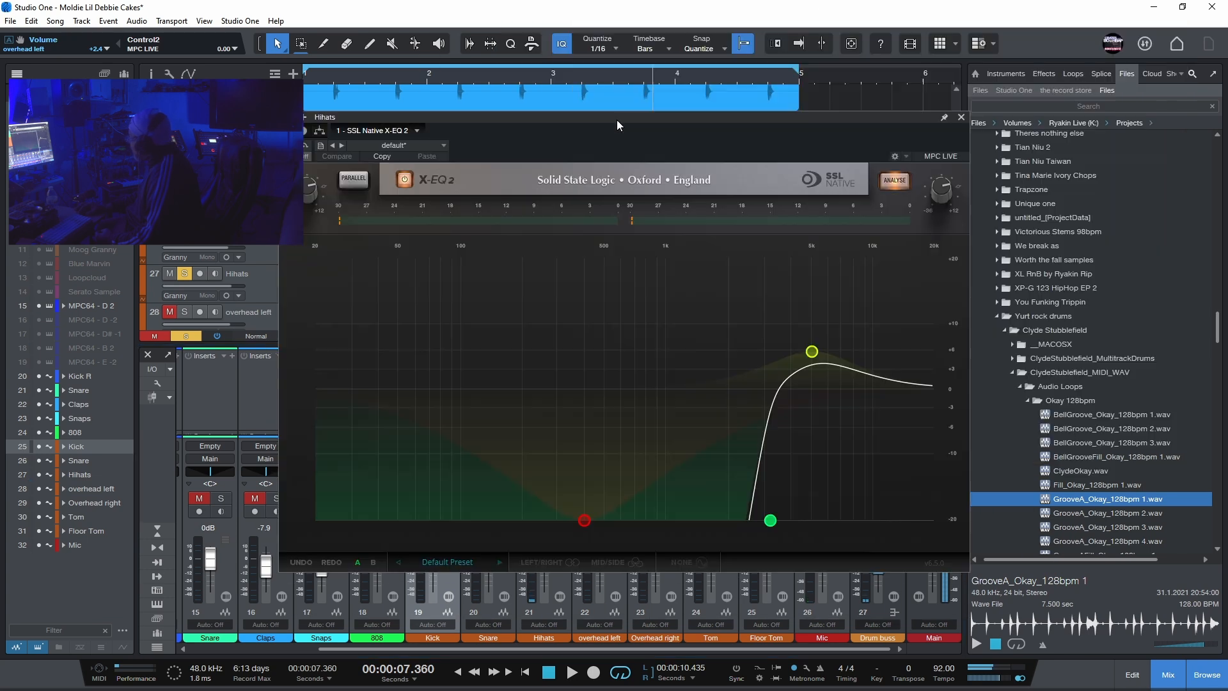
{"action": "left_click", "coordinate": [961, 117]}
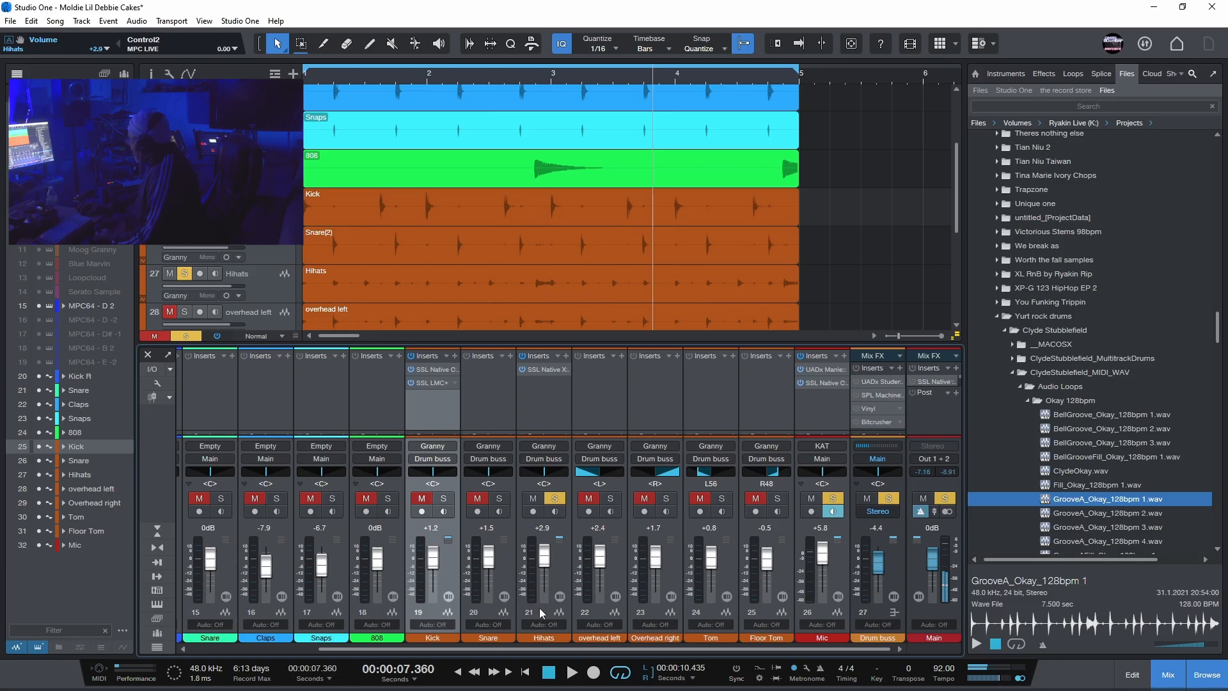
Add Snare, overhead left and Overhead right to the soloed Hihats, play them together from the start, and stop.
{"action": "left_click", "coordinate": [500, 498]}
{"action": "left_click", "coordinate": [611, 499]}
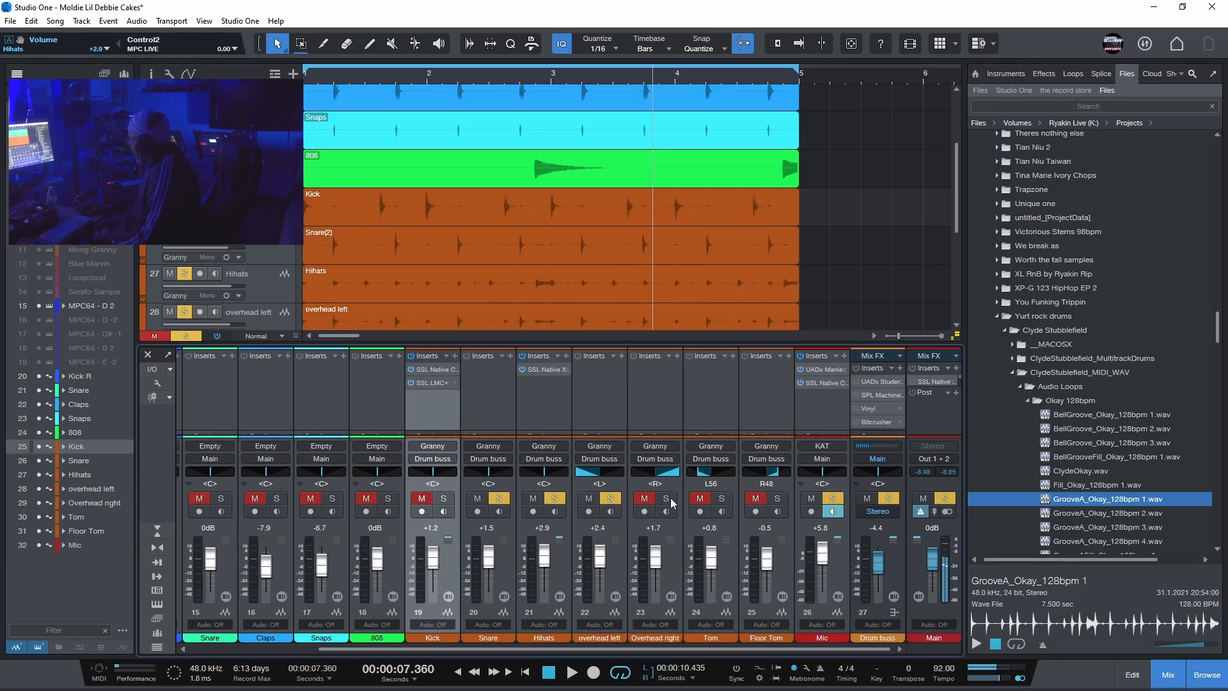
{"action": "left_click", "coordinate": [550, 672]}
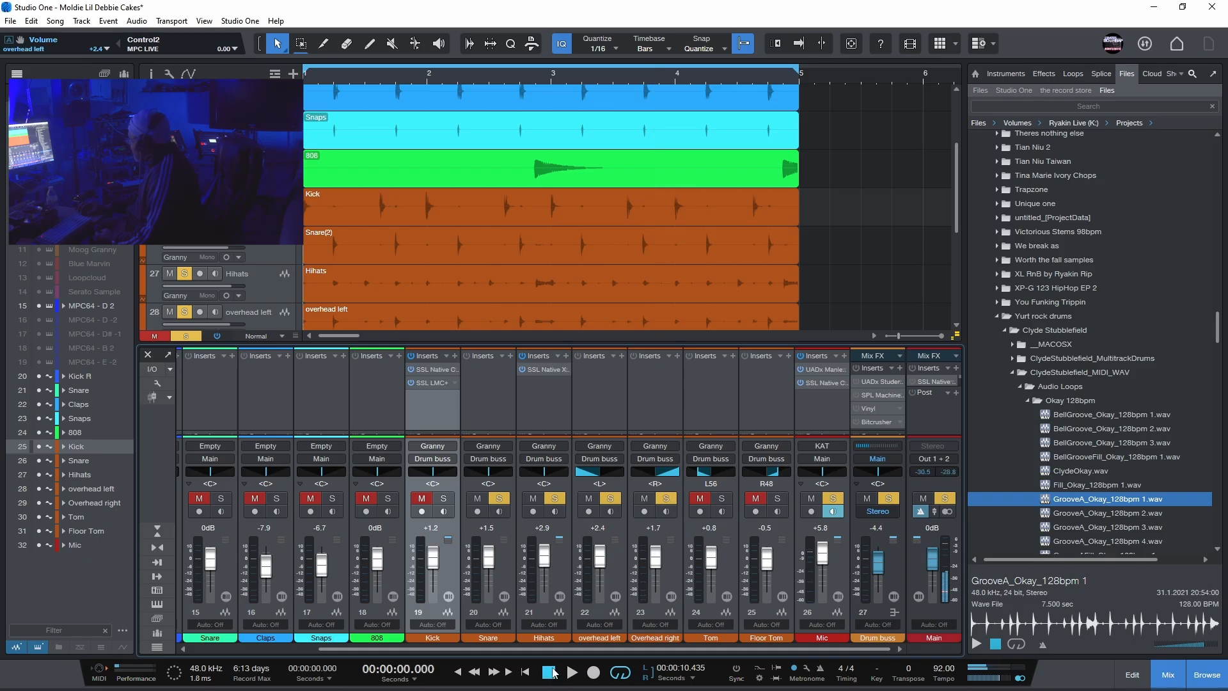
{"action": "left_click", "coordinate": [567, 676]}
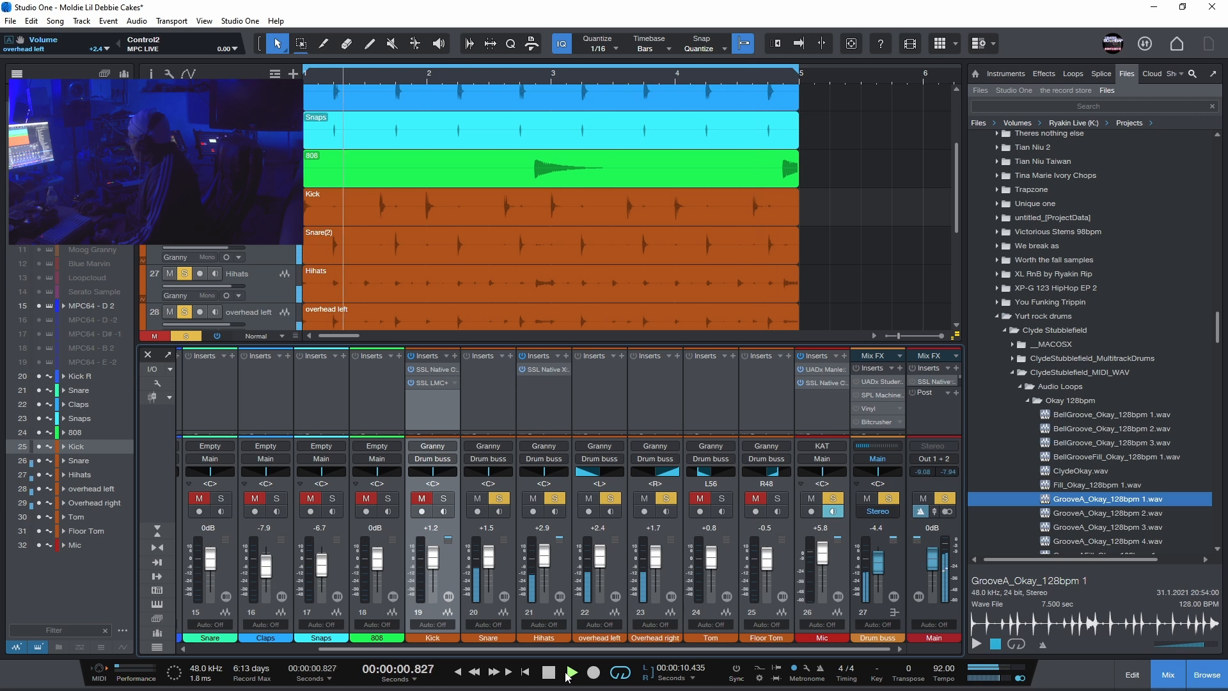
{"action": "left_click", "coordinate": [550, 679]}
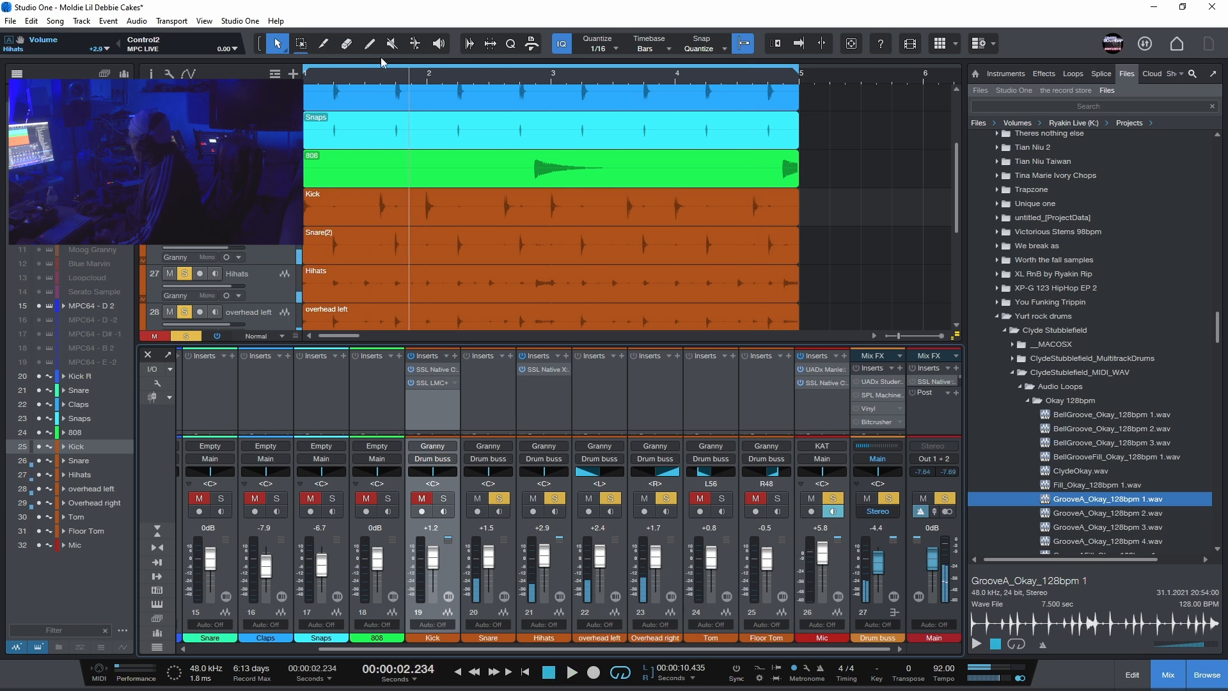
Add the recorded Kick to the soloed drum channels, play the group from the start, and stop.
{"action": "left_click", "coordinate": [443, 498]}
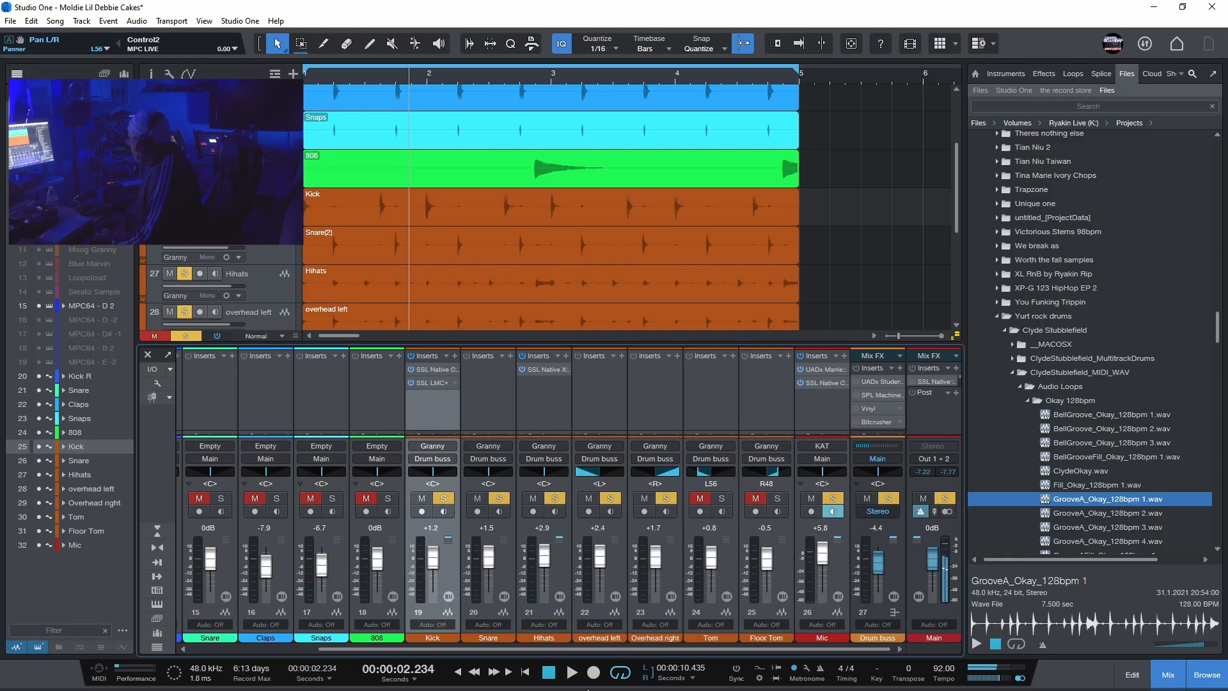
{"action": "left_click", "coordinate": [549, 673]}
{"action": "left_click", "coordinate": [575, 678]}
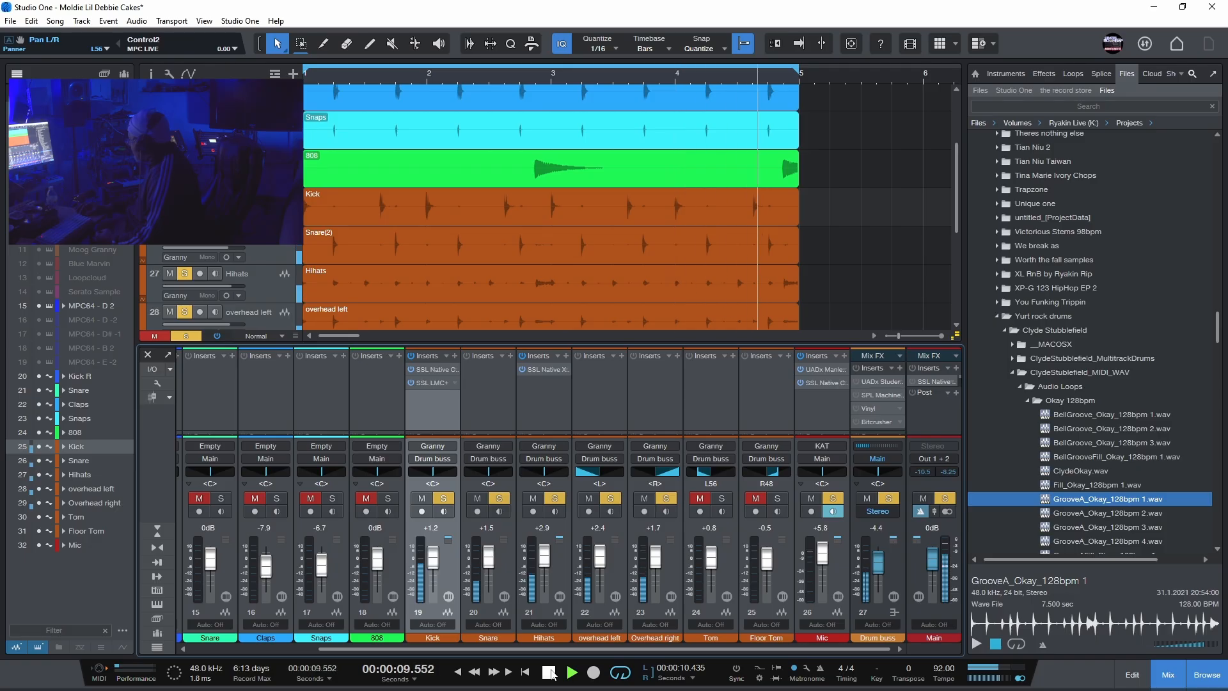
{"action": "left_click", "coordinate": [550, 673]}
{"action": "scroll", "coordinate": [538, 216], "scroll_direction": "down", "scroll_amount": 3}
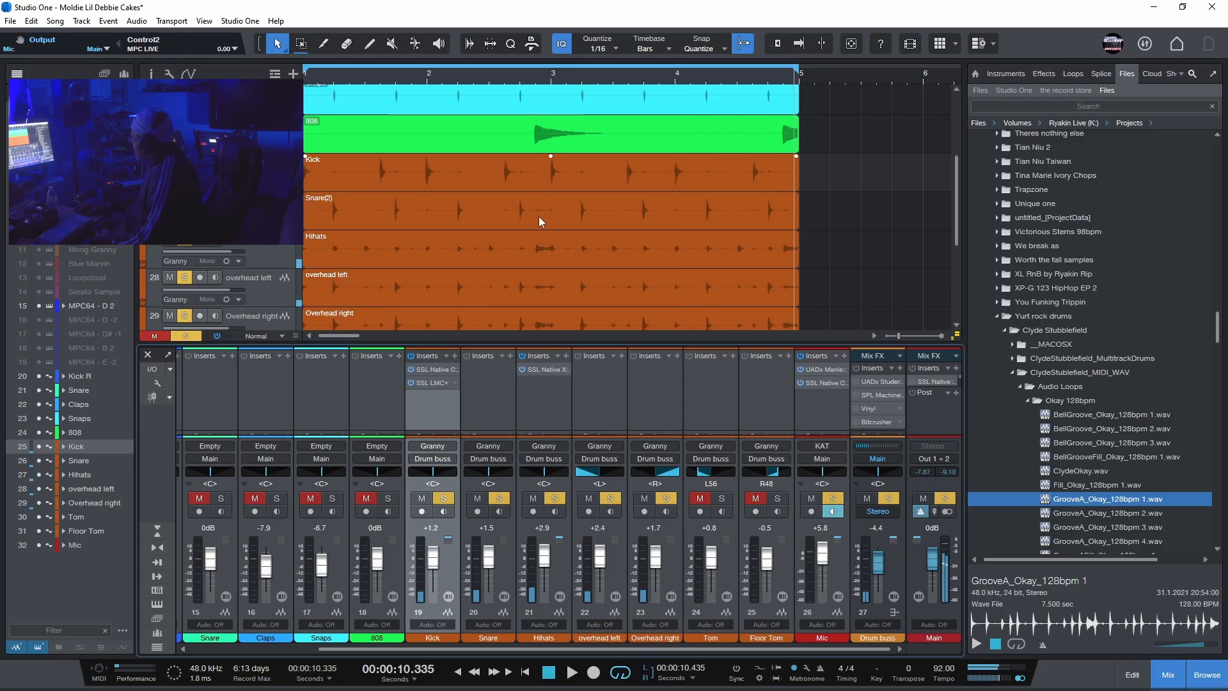
{"action": "scroll", "coordinate": [533, 245], "scroll_direction": "up", "scroll_amount": 3}
{"action": "scroll", "coordinate": [533, 237], "scroll_direction": "up", "scroll_amount": 1}
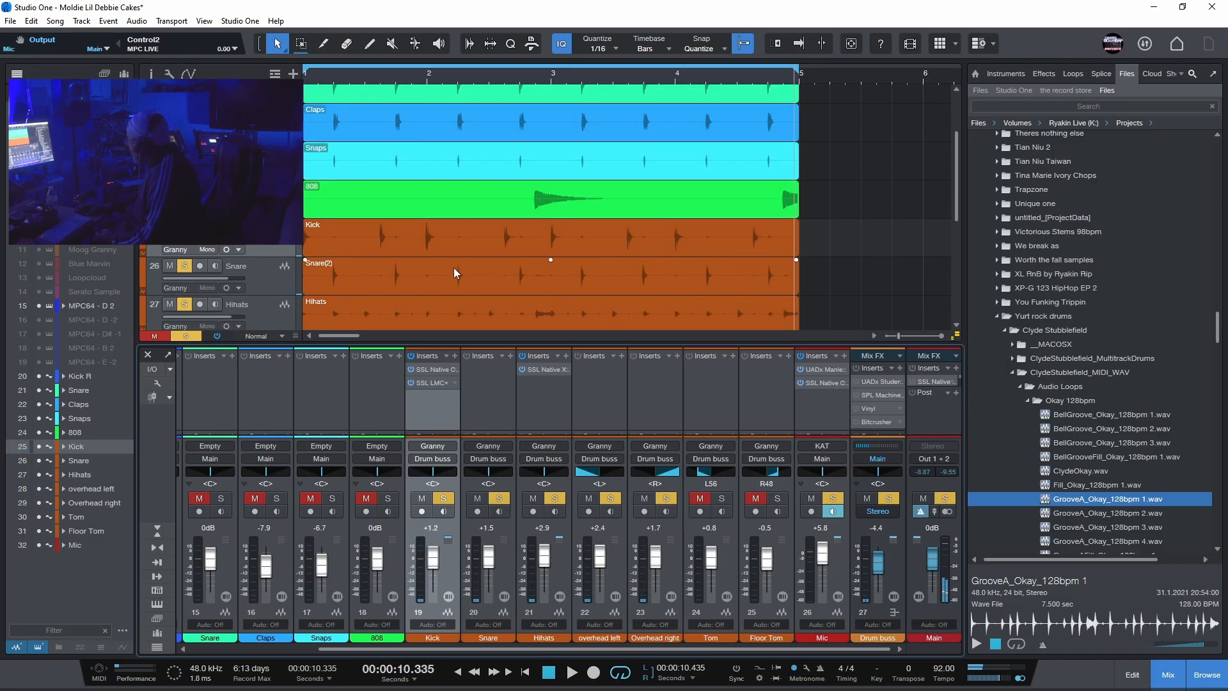
Return to the song start, add Tom and Floor Tom to the solo group, and clear all solos in the mixer.
{"action": "left_click", "coordinate": [550, 672]}
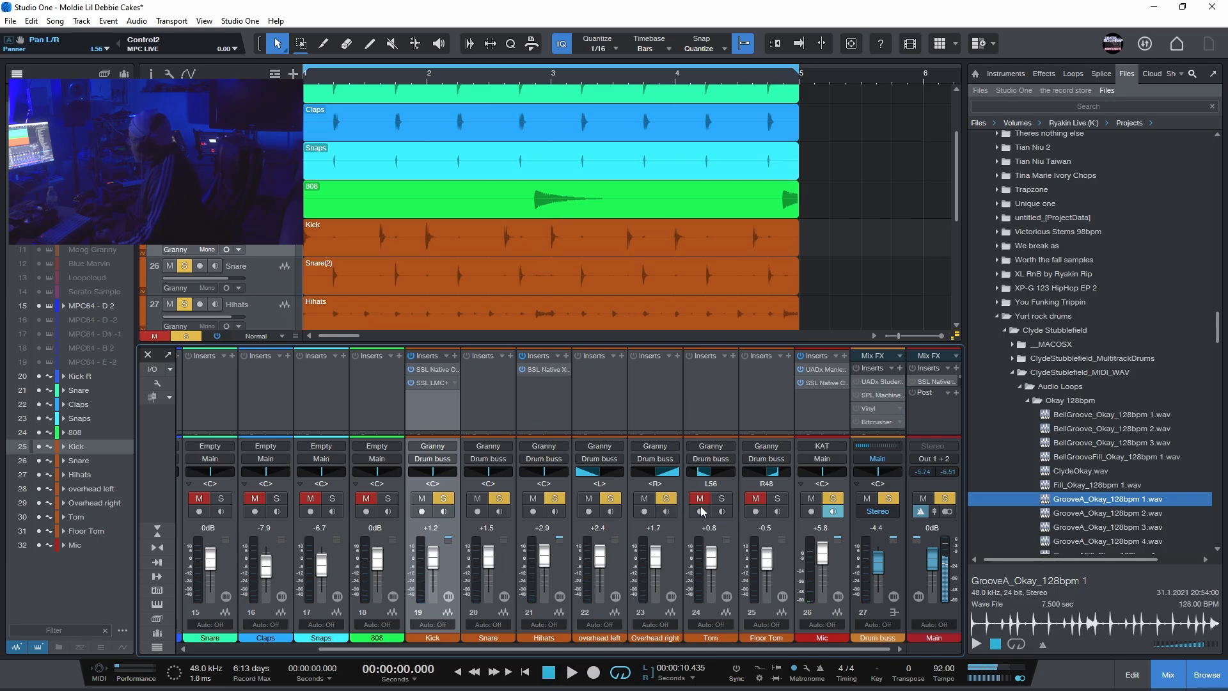
{"action": "left_click", "coordinate": [755, 504]}
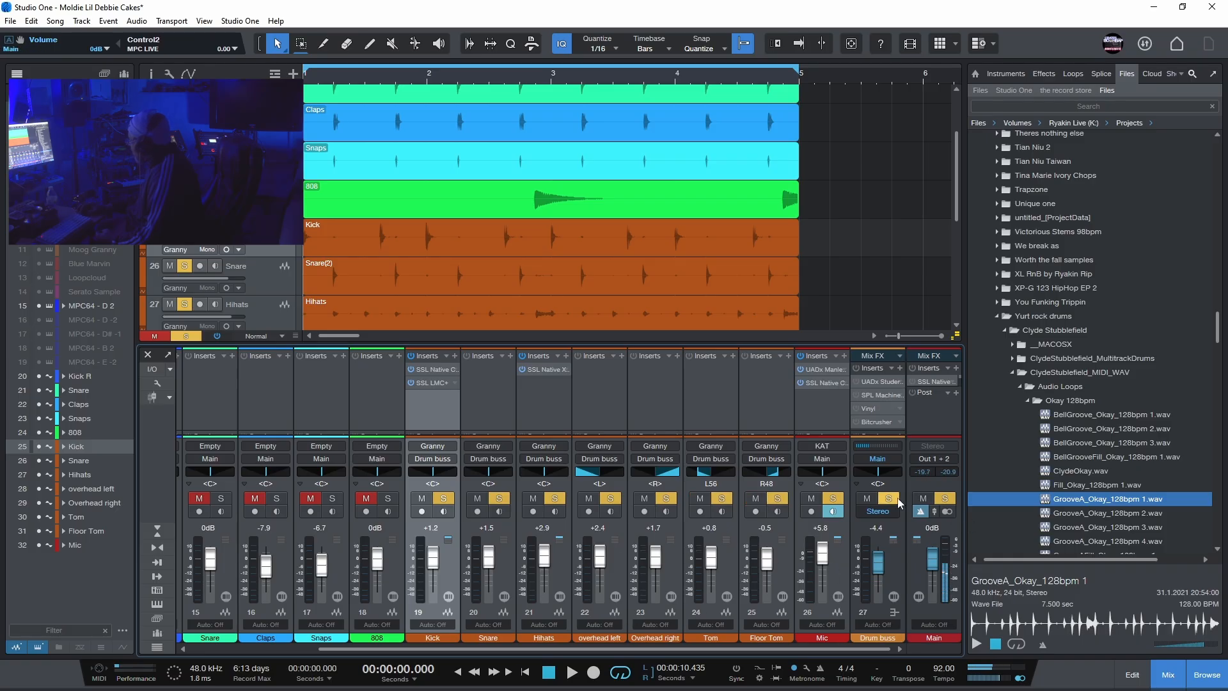
{"action": "left_click", "coordinate": [944, 498]}
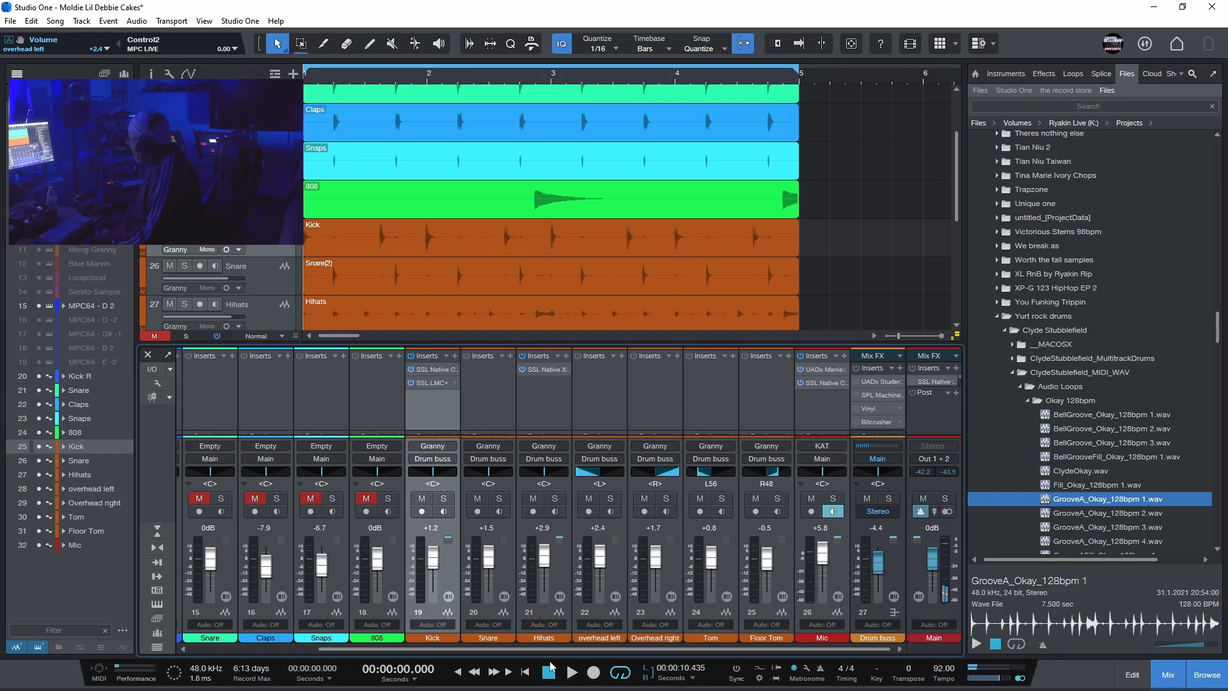
Play all recorded drum channels together with no solos active, stop, and return to the start.
{"action": "left_click", "coordinate": [572, 672]}
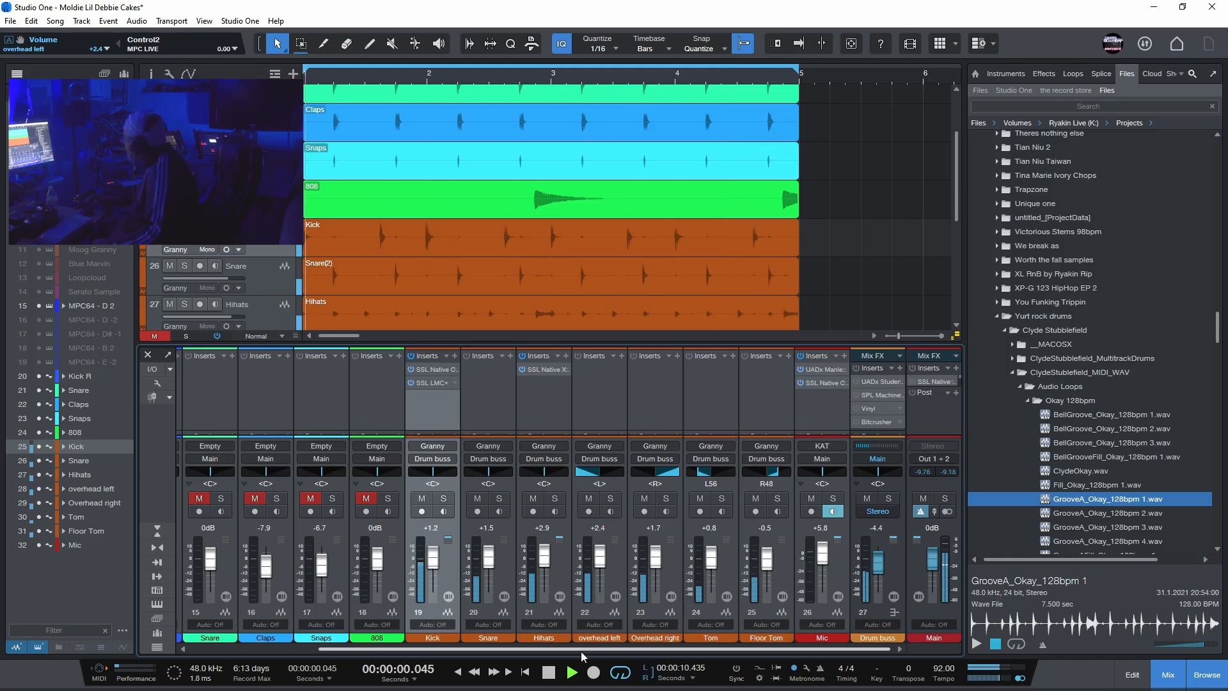
{"action": "left_click", "coordinate": [548, 672]}
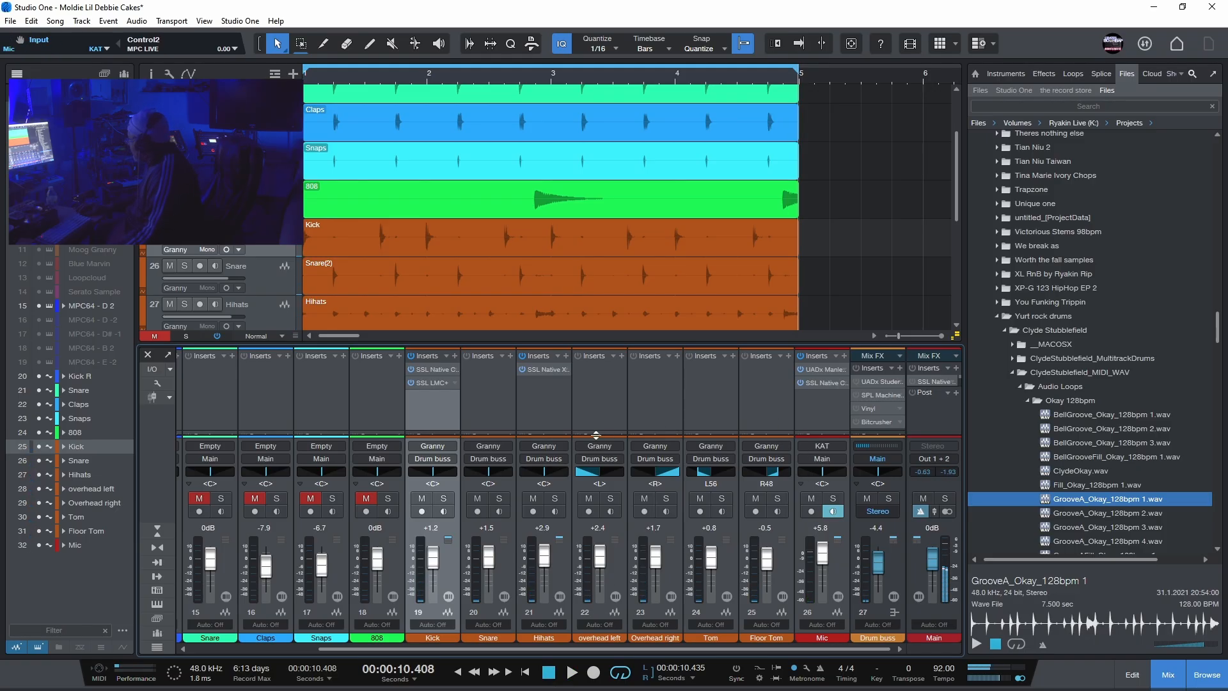
{"action": "left_click", "coordinate": [549, 671]}
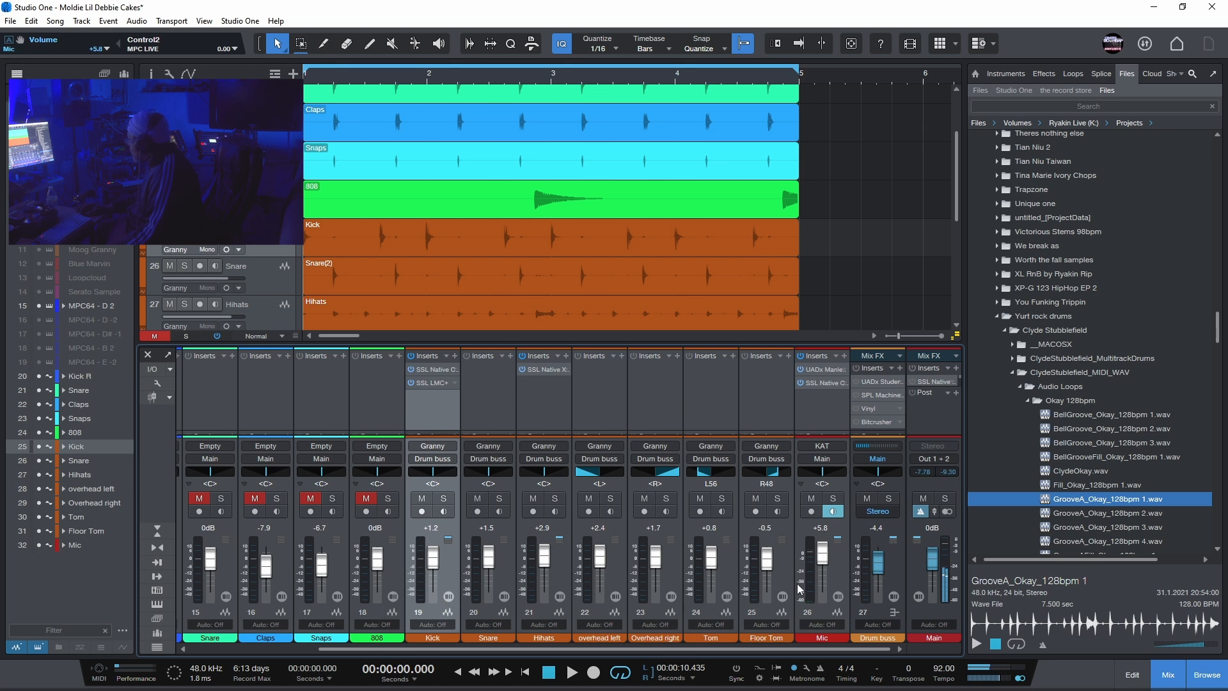
Select the Drum buss channel and slightly reduce the height of the mixer's insert area.
{"action": "left_click", "coordinate": [894, 574]}
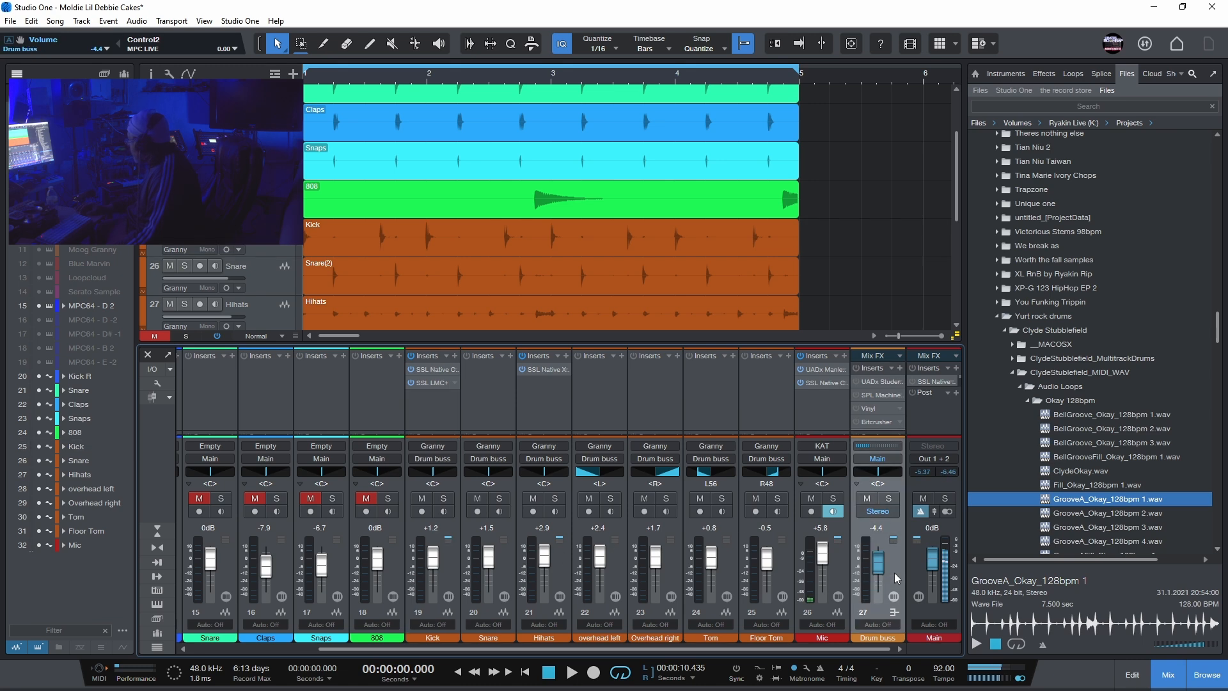
{"action": "mouse_move", "coordinate": [890, 433]}
{"action": "left_mouse_down"}
{"action": "mouse_move", "coordinate": [889, 387]}
{"action": "mouse_move", "coordinate": [879, 435]}
{"action": "left_mouse_up"}
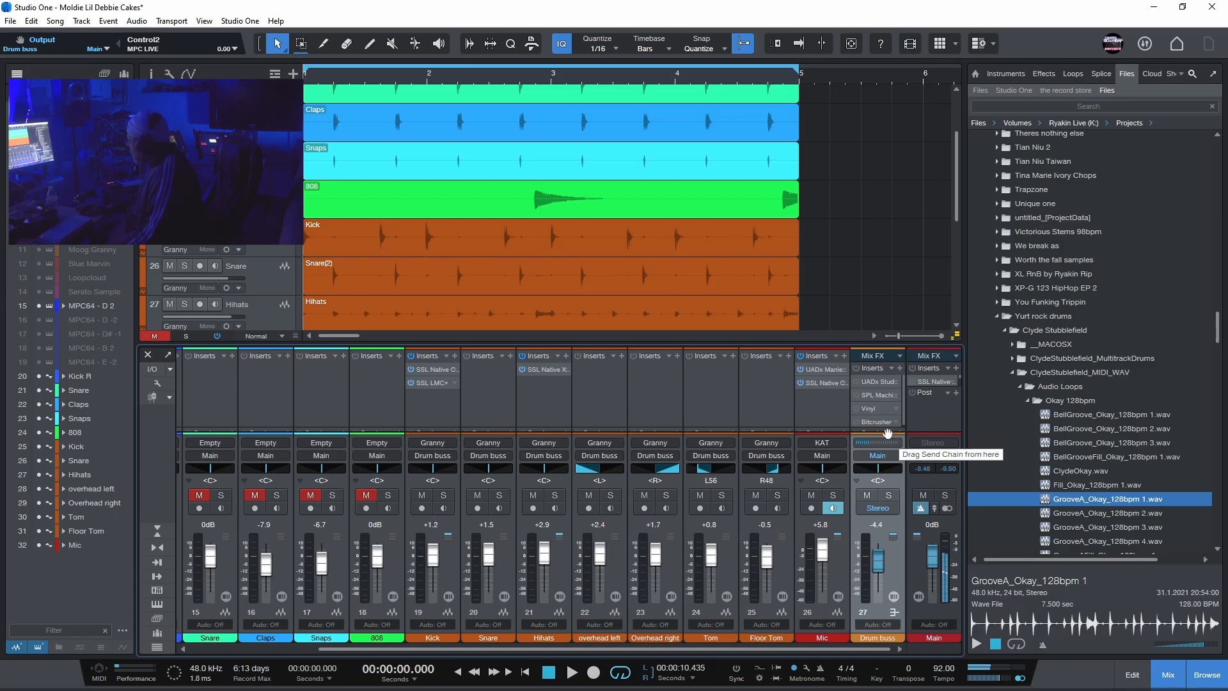
{"action": "left_click_drag", "start_coordinate": [880, 431], "coordinate": [881, 428]}
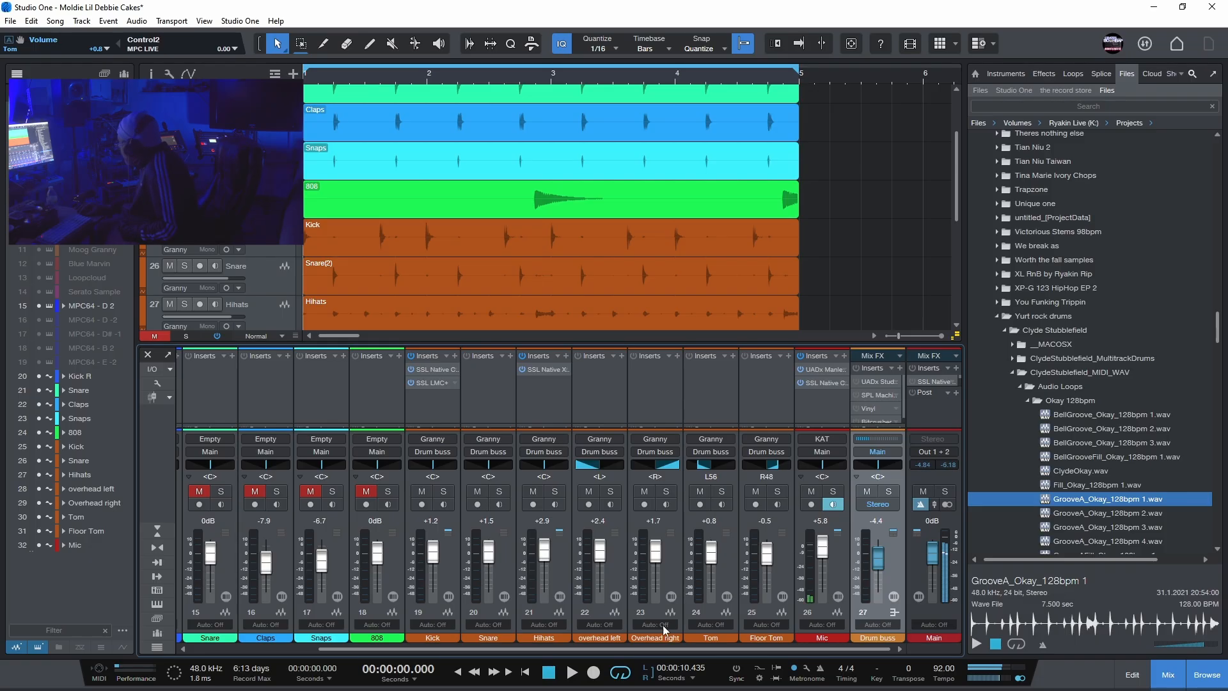
Play the drums while switching on the Drum buss's Studer A800 Tape Recorder to compare the sound without and with it.
{"action": "left_click", "coordinate": [874, 378]}
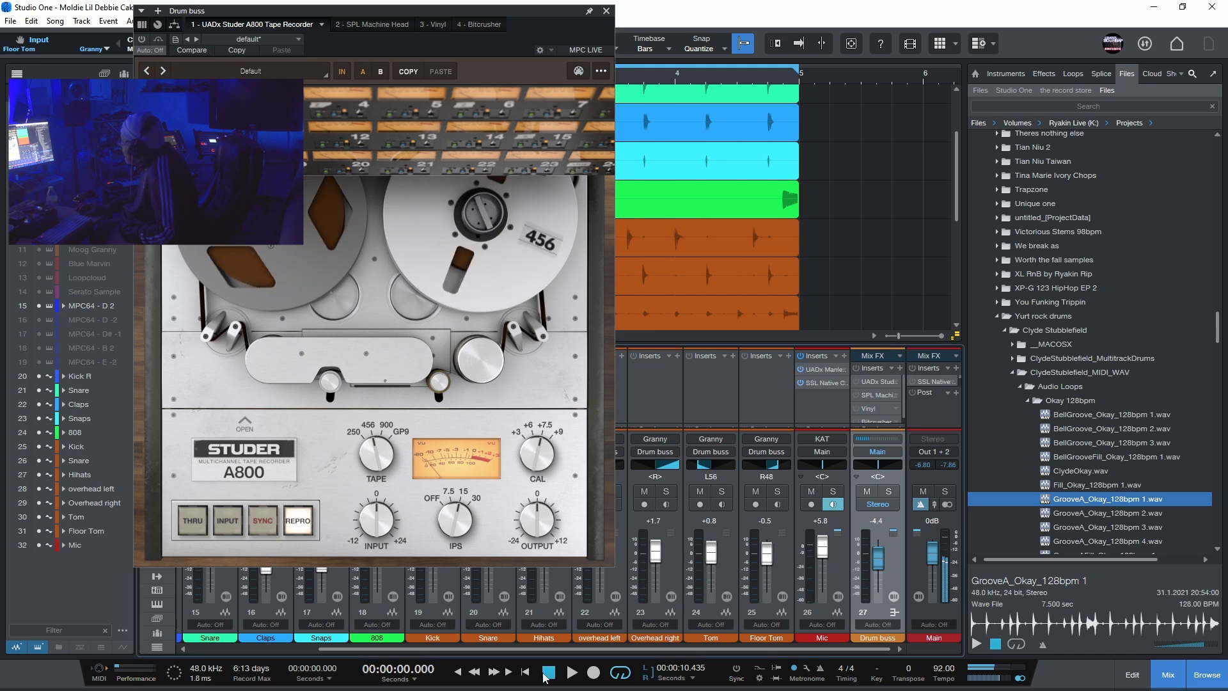
{"action": "key", "text": "space"}
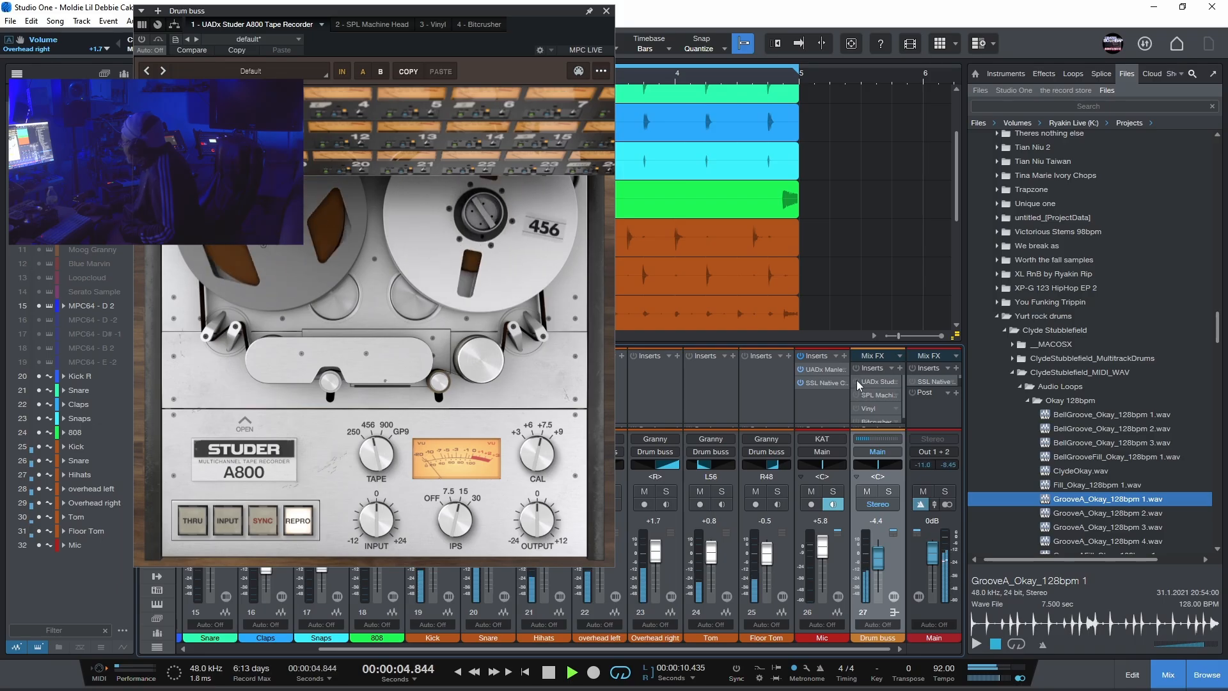
{"action": "left_click", "coordinate": [142, 41]}
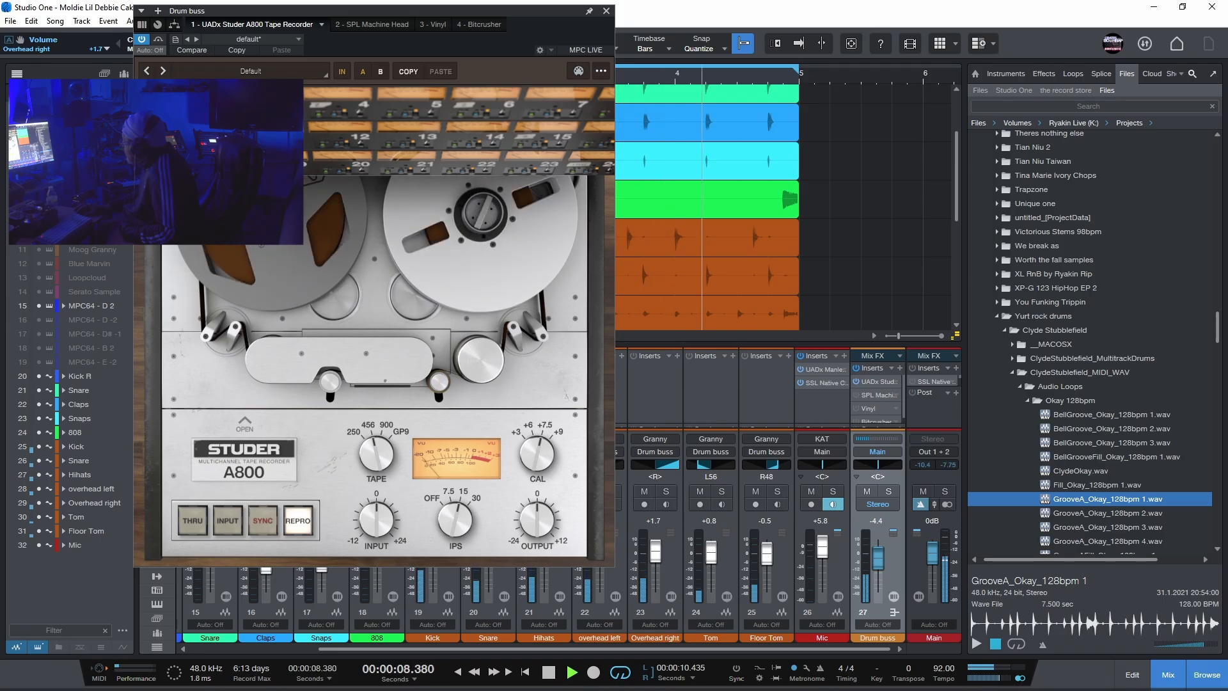
{"action": "left_click", "coordinate": [143, 45]}
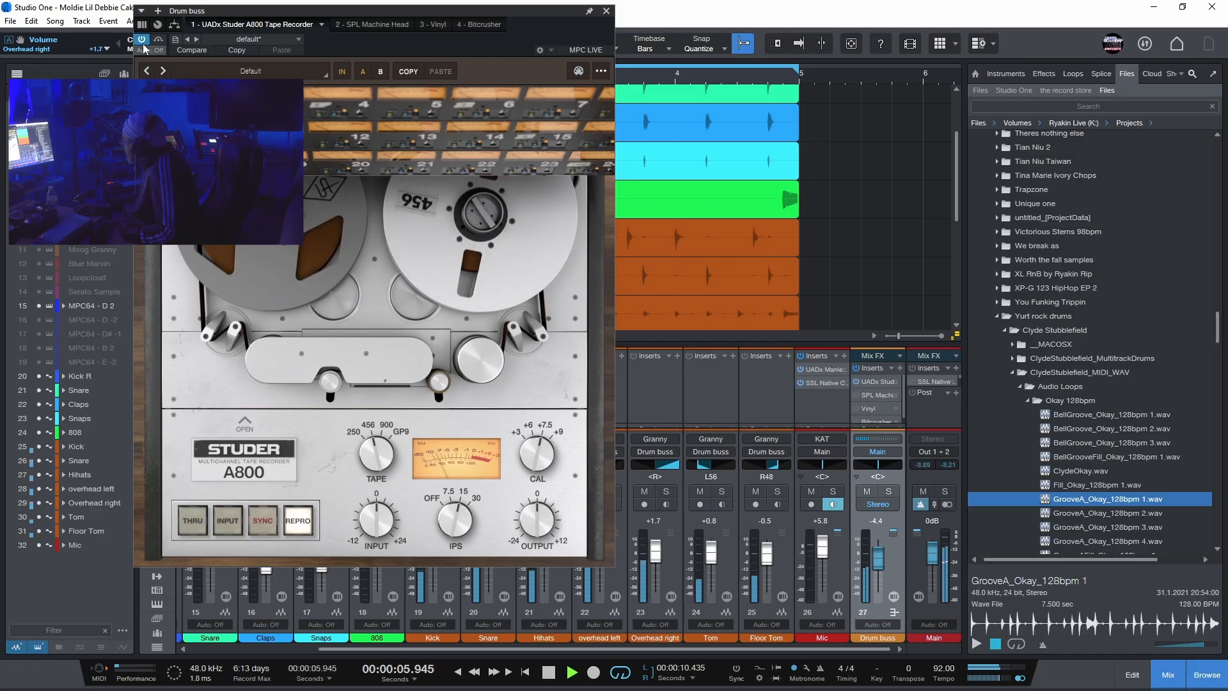
{"action": "left_click", "coordinate": [548, 672]}
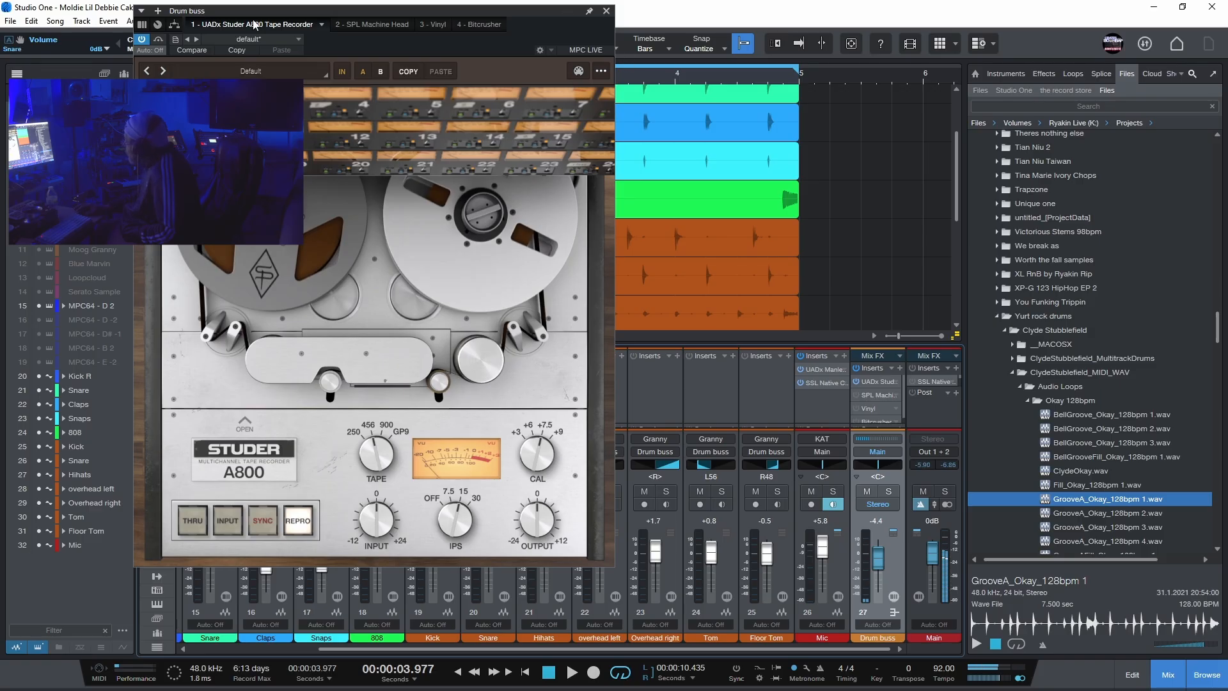
{"action": "left_click", "coordinate": [607, 12]}
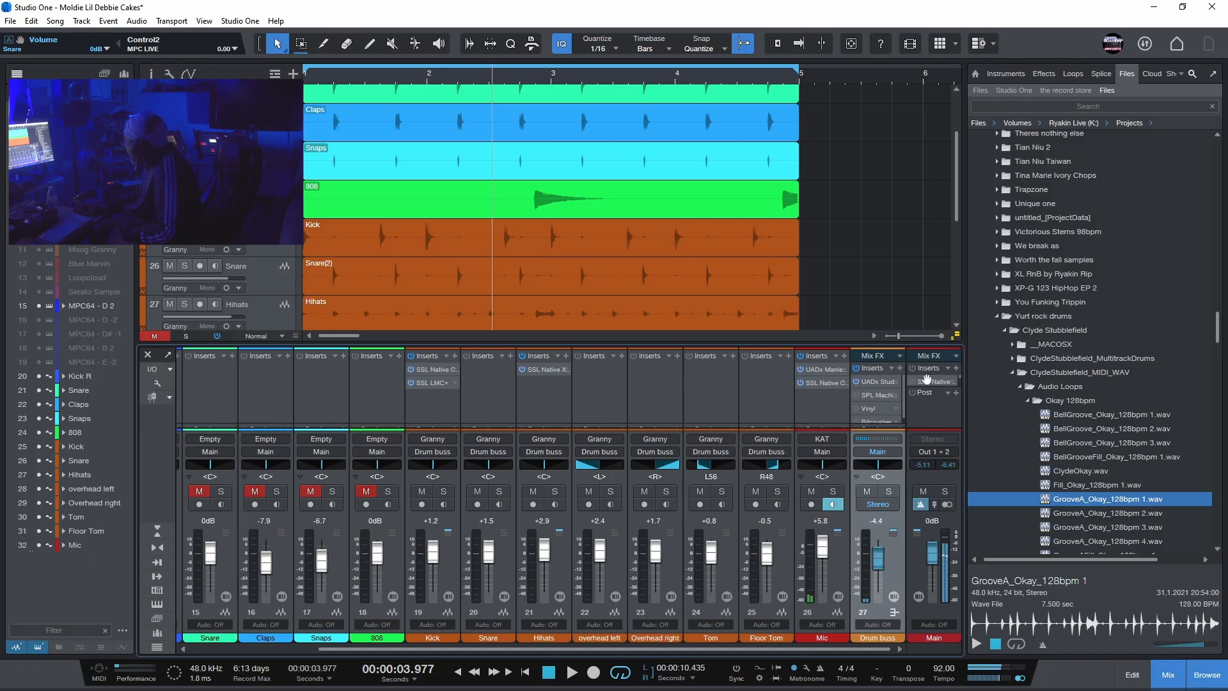
Audition the Drum buss's SPL Machine Head during playback, comparing it bypassed and active, and leave it switched on.
{"action": "left_click", "coordinate": [871, 394]}
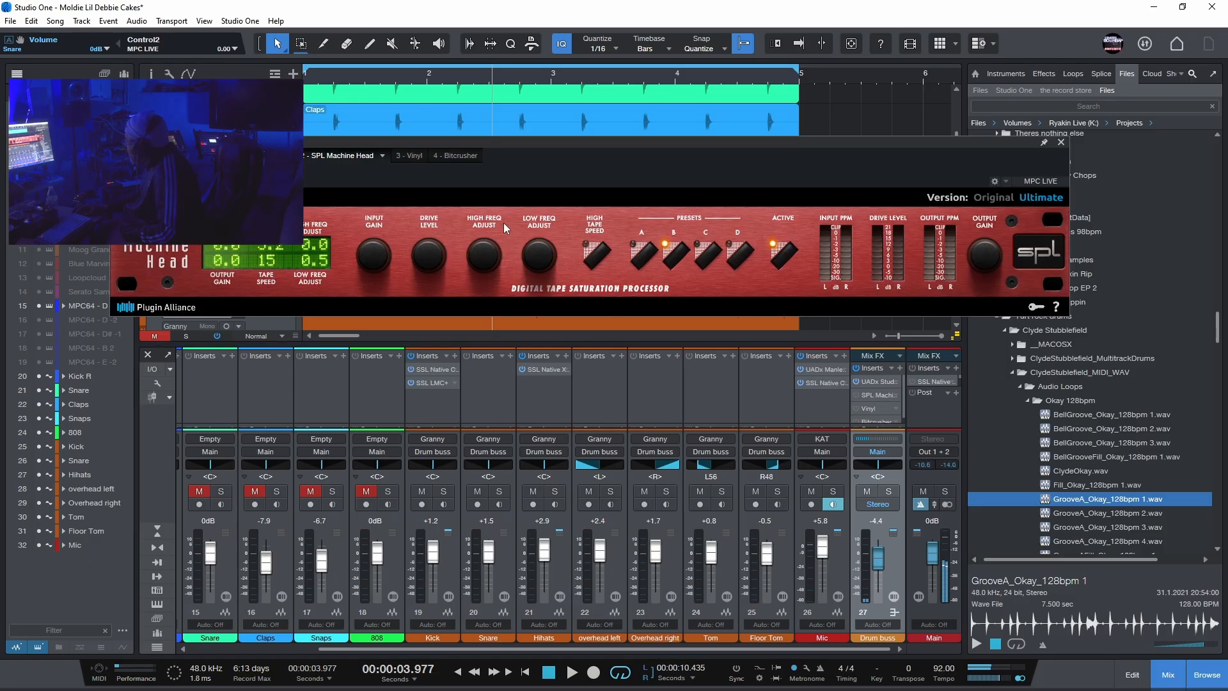
{"action": "left_click_drag", "start_coordinate": [862, 140], "coordinate": [854, 82]}
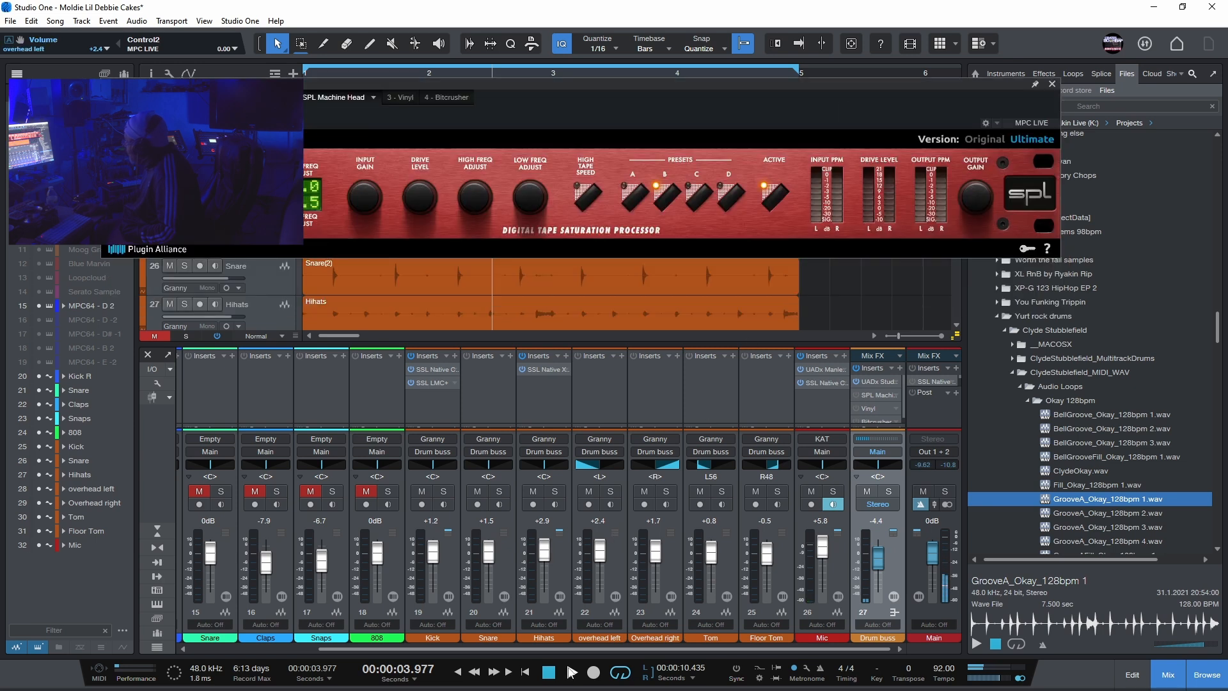
{"action": "left_click", "coordinate": [547, 672]}
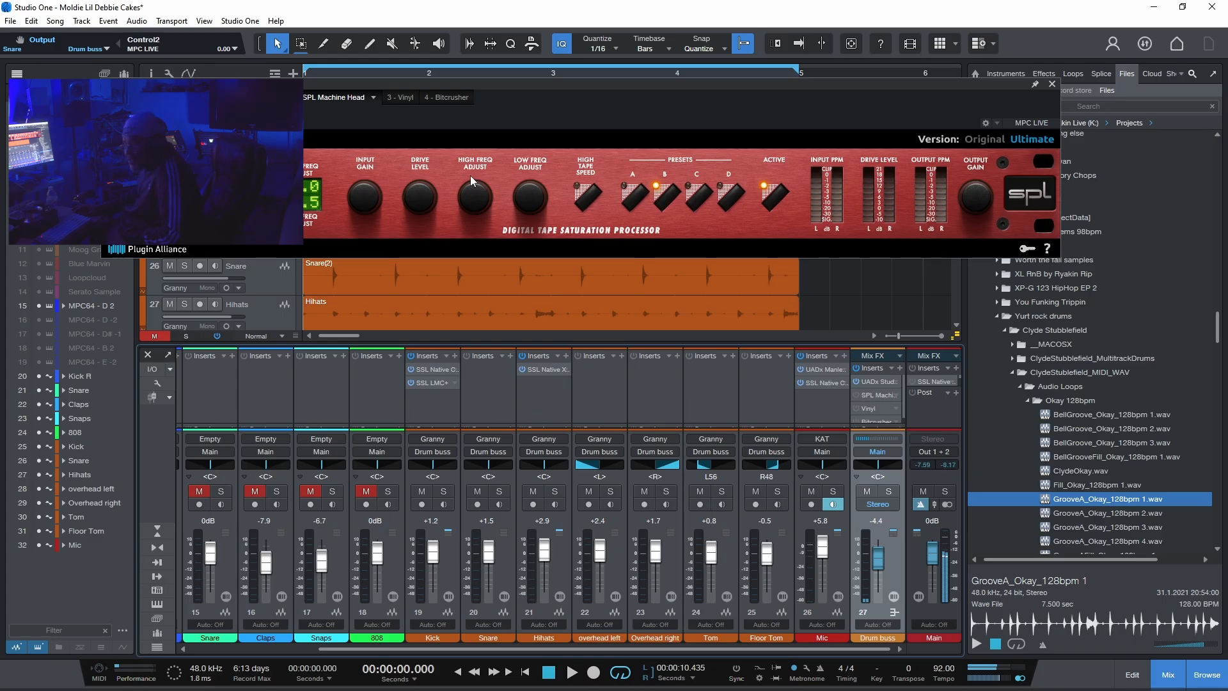
{"action": "left_click_drag", "start_coordinate": [564, 81], "coordinate": [564, 125]}
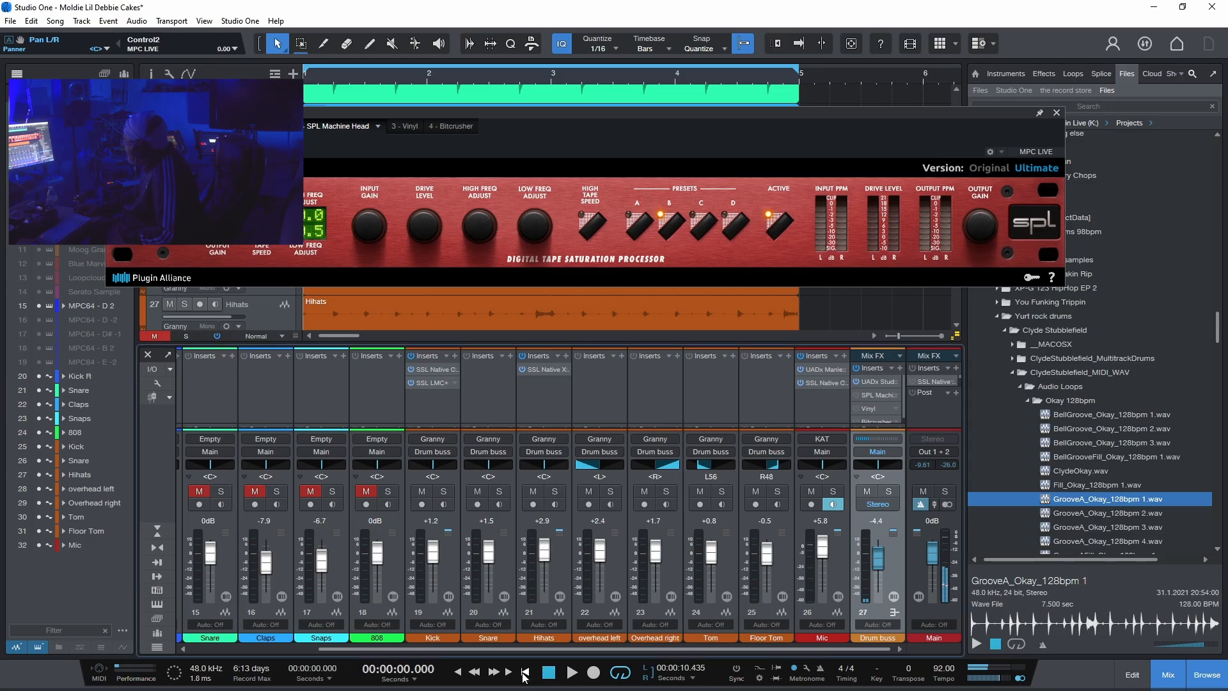
{"action": "left_click", "coordinate": [572, 672]}
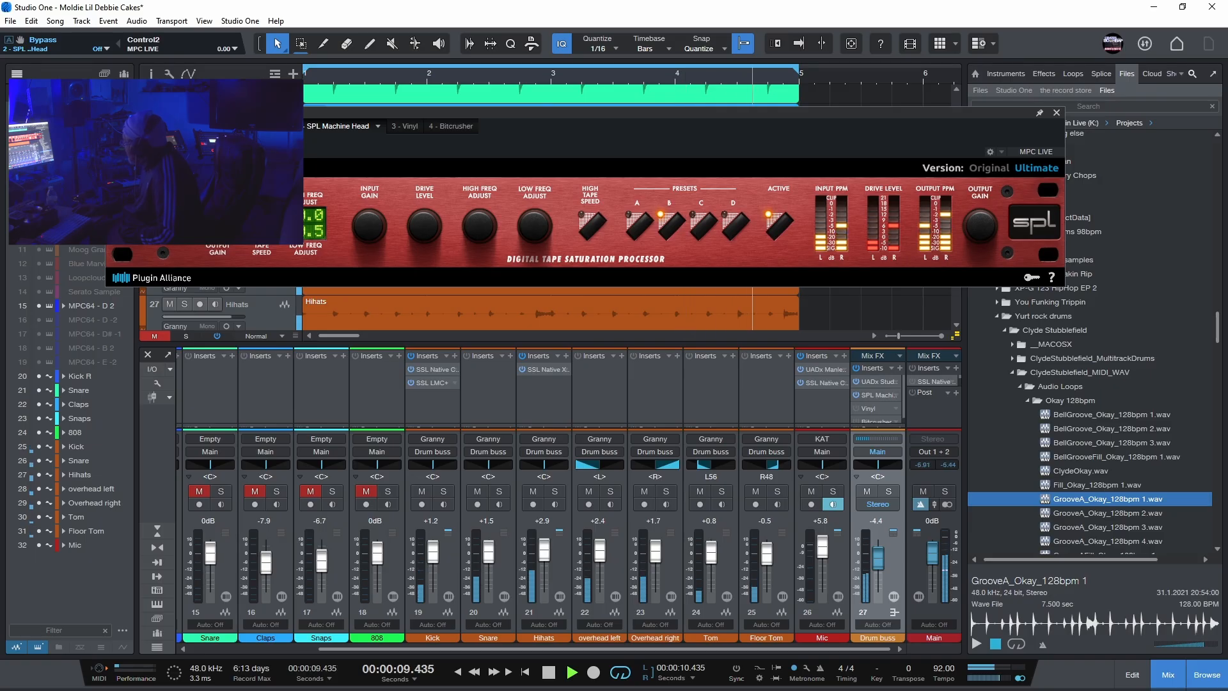
{"action": "left_click", "coordinate": [548, 672]}
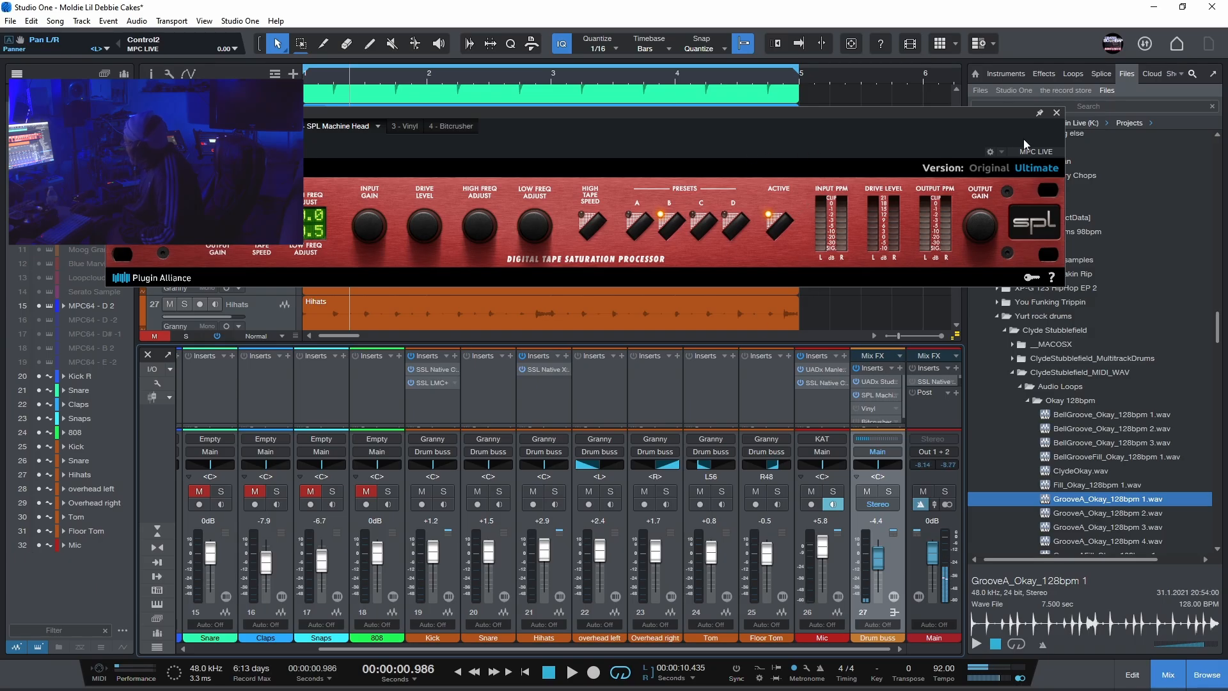
{"action": "left_click", "coordinate": [1058, 114]}
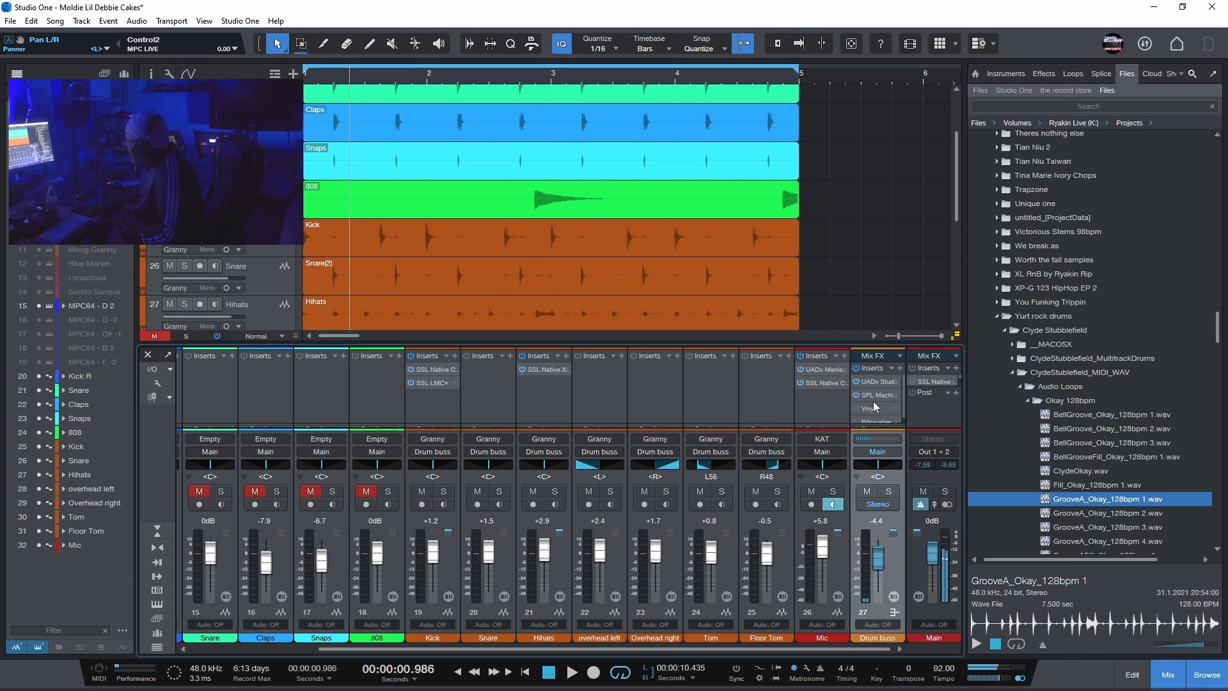
Audition the Drum buss's Vinyl effect from the song start, comparing it bypassed and active, and leave it switched on.
{"action": "scroll", "coordinate": [872, 408], "scroll_direction": "down", "scroll_amount": 1}
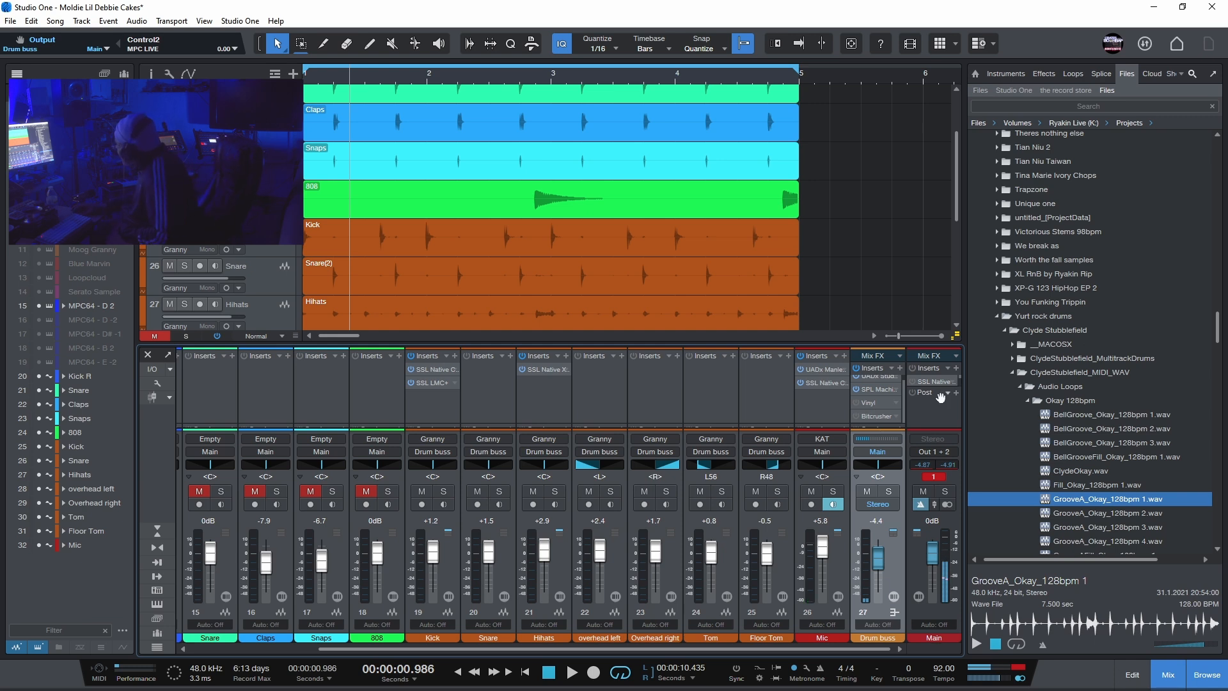
{"action": "left_click", "coordinate": [860, 403]}
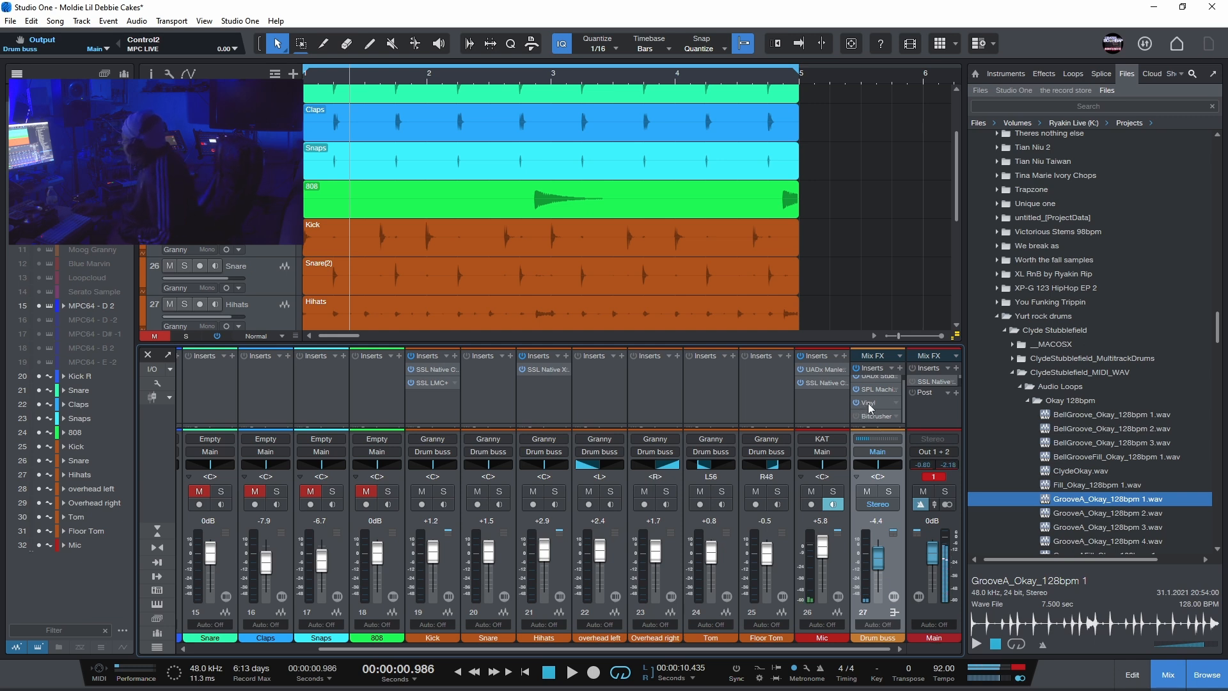
{"action": "left_click", "coordinate": [869, 403]}
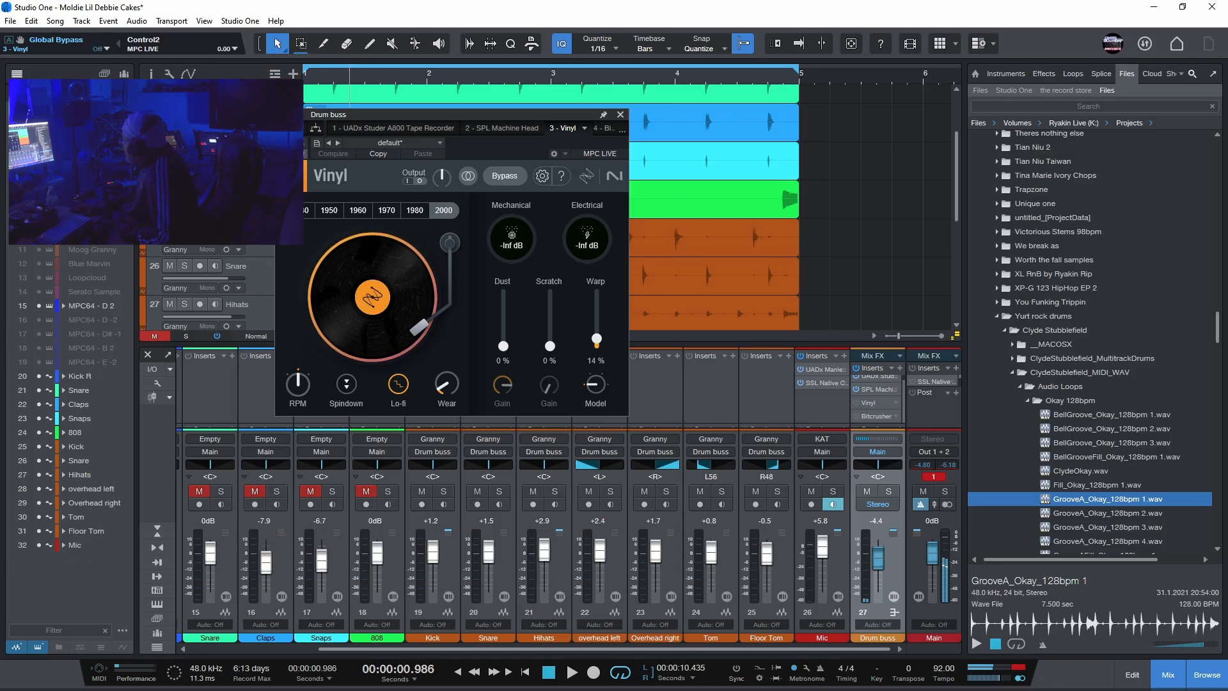
{"action": "left_click", "coordinate": [525, 673]}
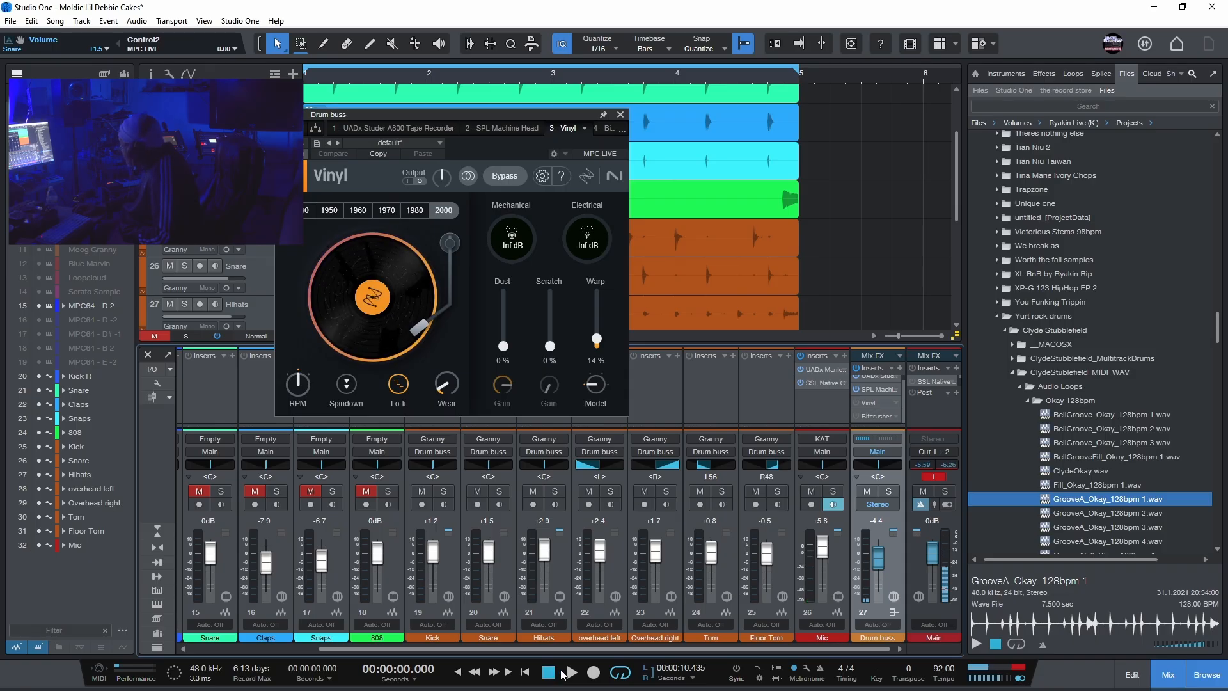
{"action": "left_click", "coordinate": [568, 673]}
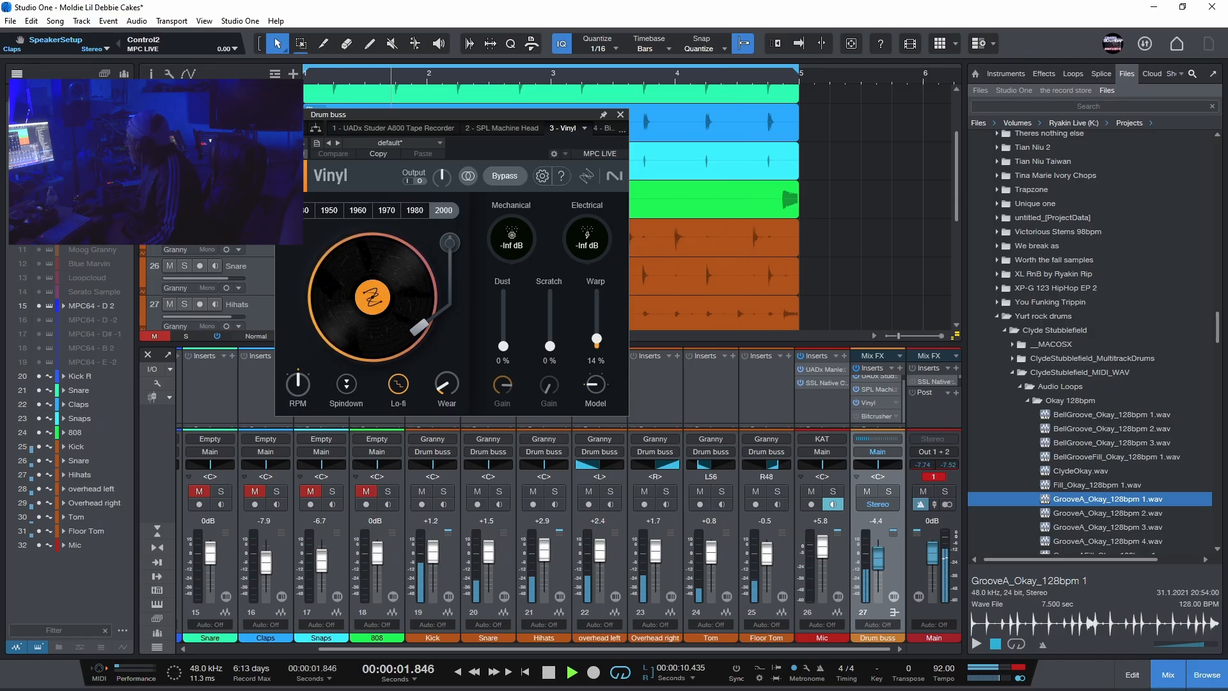
{"action": "left_click", "coordinate": [620, 114]}
{"action": "key", "text": "space"}
{"action": "left_click", "coordinate": [550, 675]}
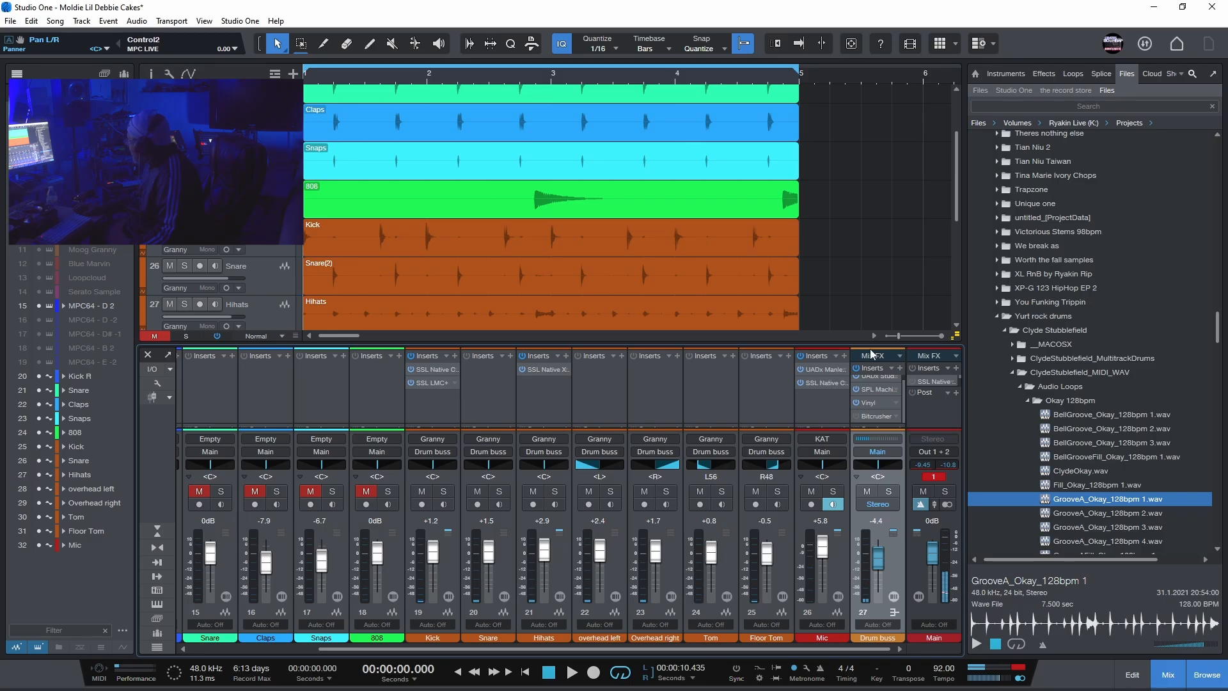
Enlarge the mixer's insert area and audition the Drum buss's Bitcrusher bypassed and active, leaving it on and returning to the song start.
{"action": "left_click_drag", "start_coordinate": [876, 346], "coordinate": [877, 307]}
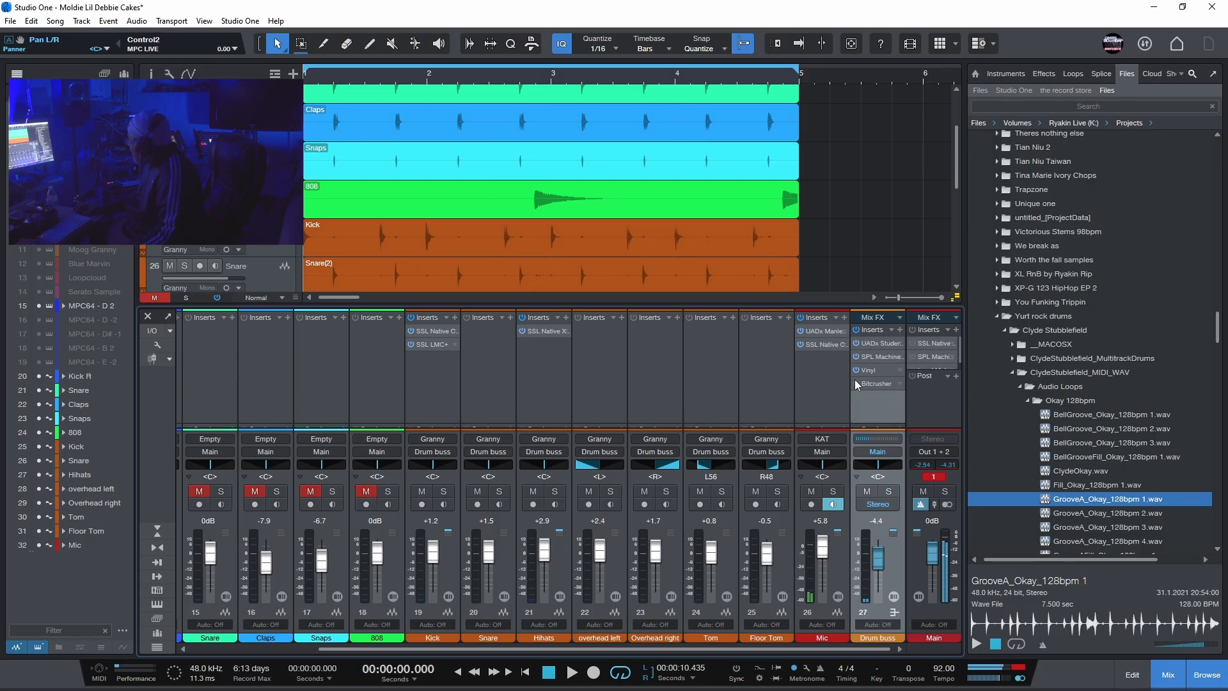
{"action": "left_click", "coordinate": [548, 672]}
{"action": "left_click", "coordinate": [875, 383]}
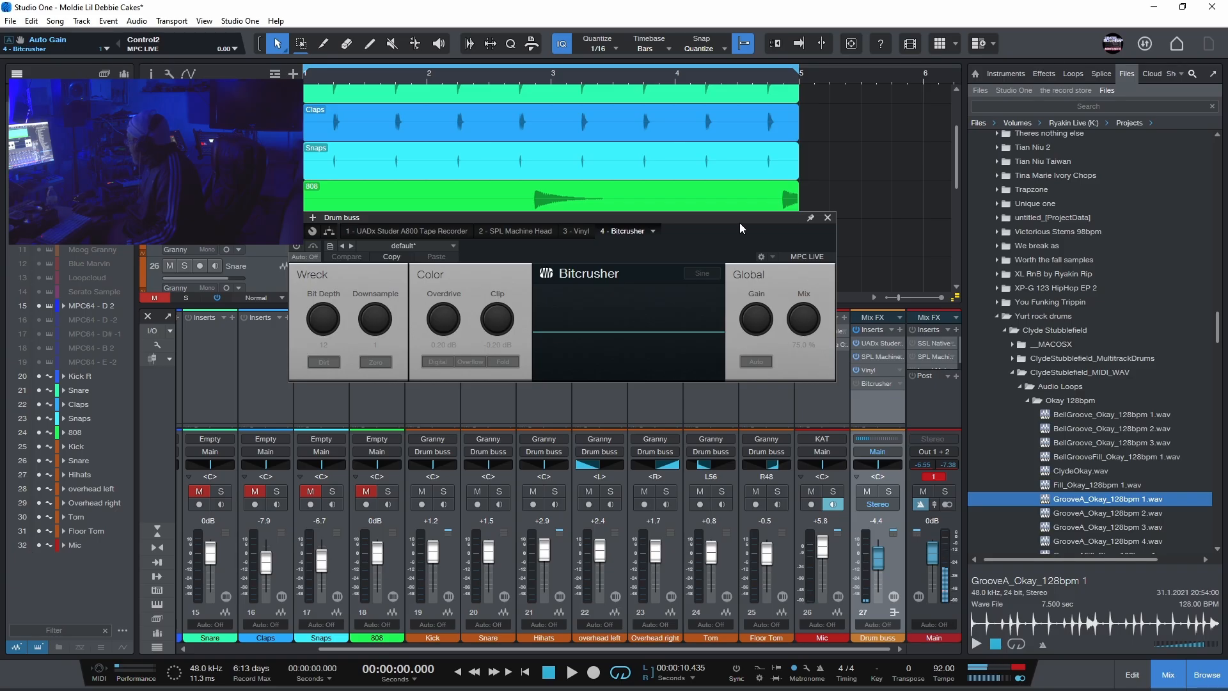
{"action": "left_click_drag", "start_coordinate": [740, 217], "coordinate": [701, 151]}
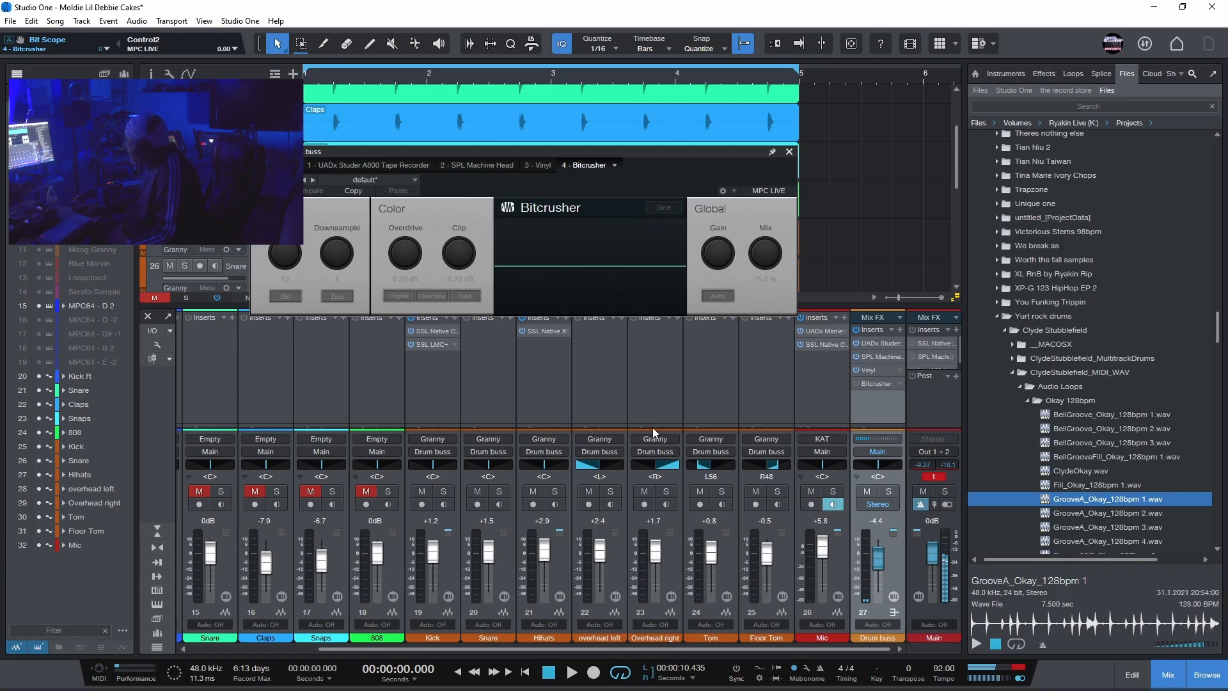
{"action": "left_click", "coordinate": [571, 672]}
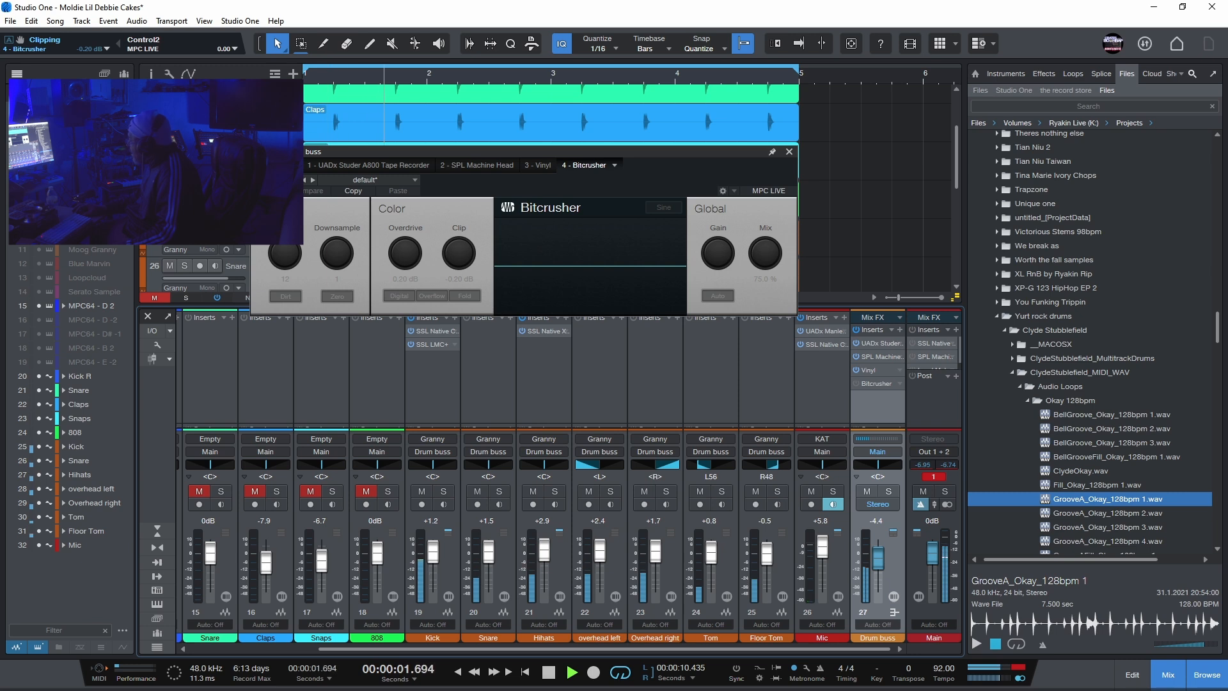
{"action": "left_click", "coordinate": [262, 184]}
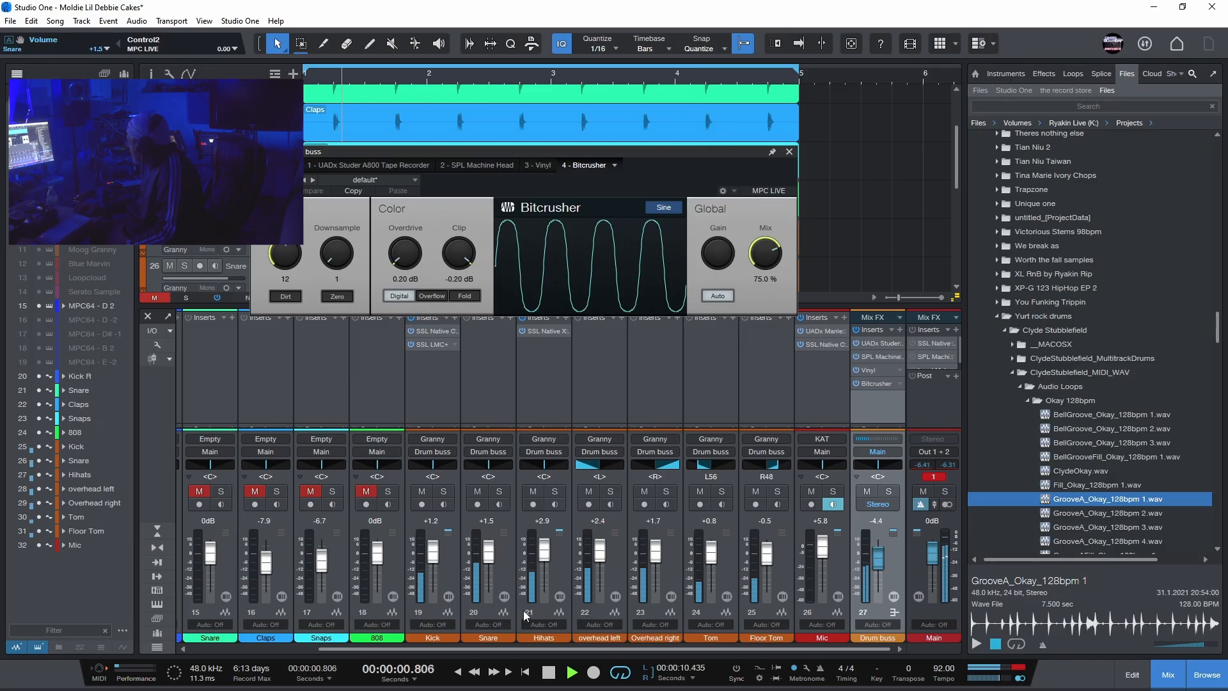
{"action": "left_click", "coordinate": [548, 676]}
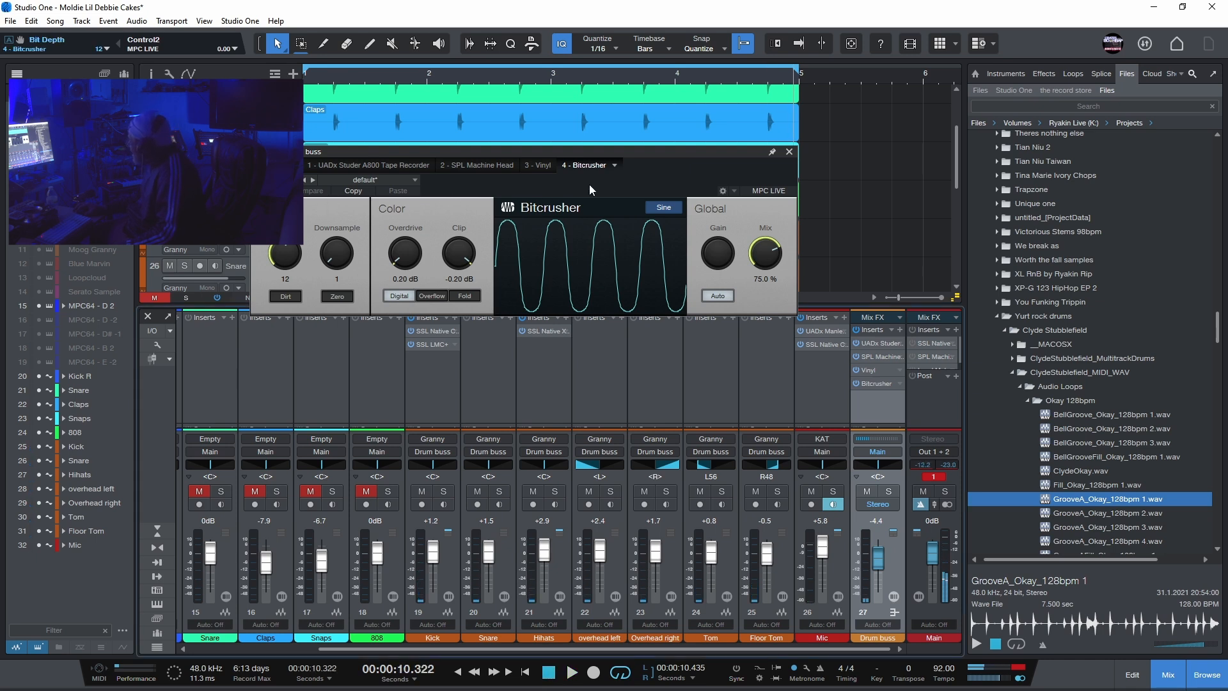
{"action": "left_click", "coordinate": [788, 152]}
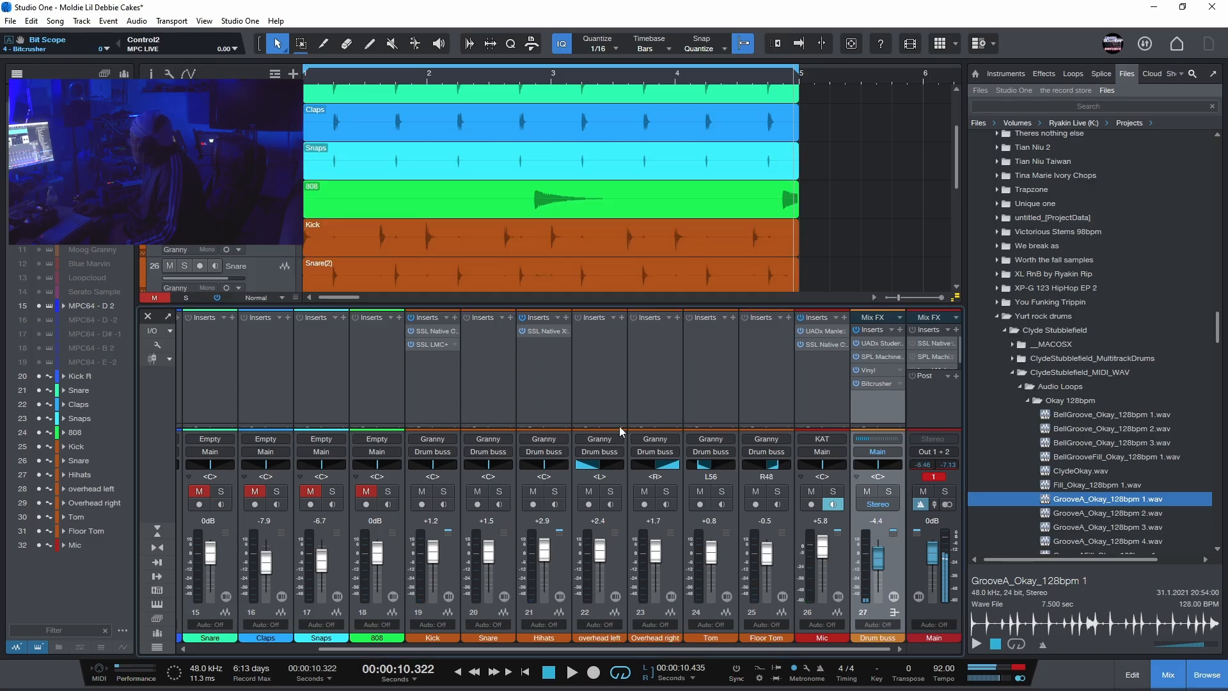
{"action": "left_click", "coordinate": [549, 673]}
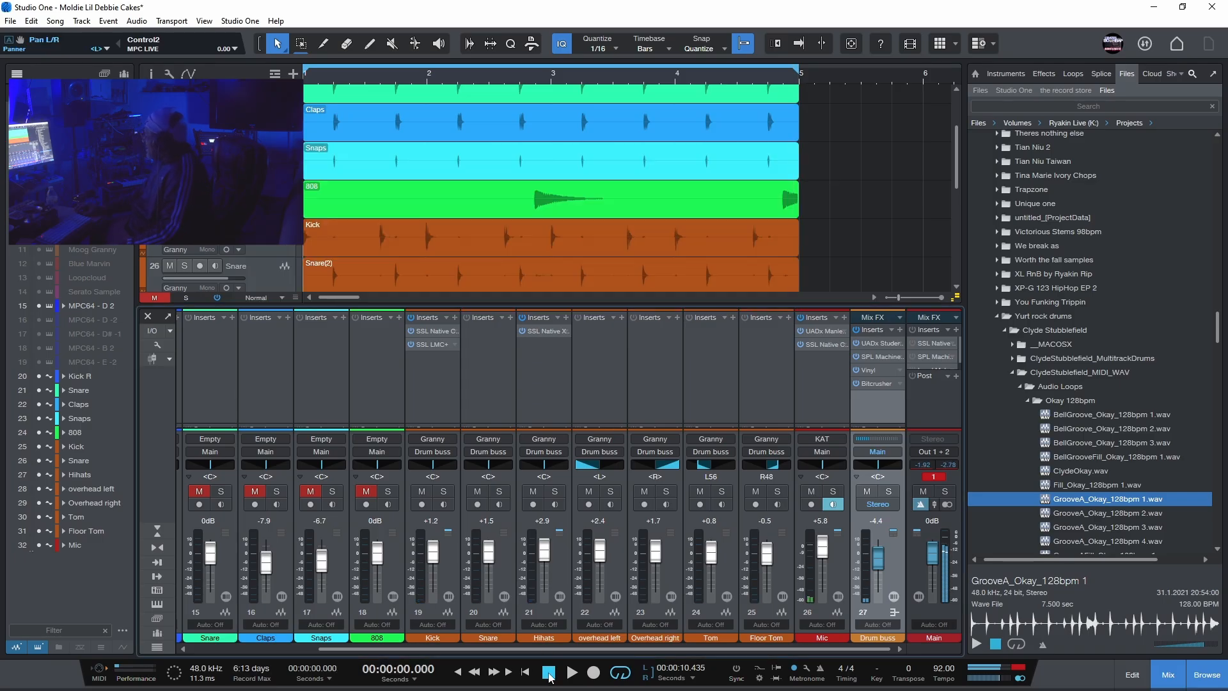
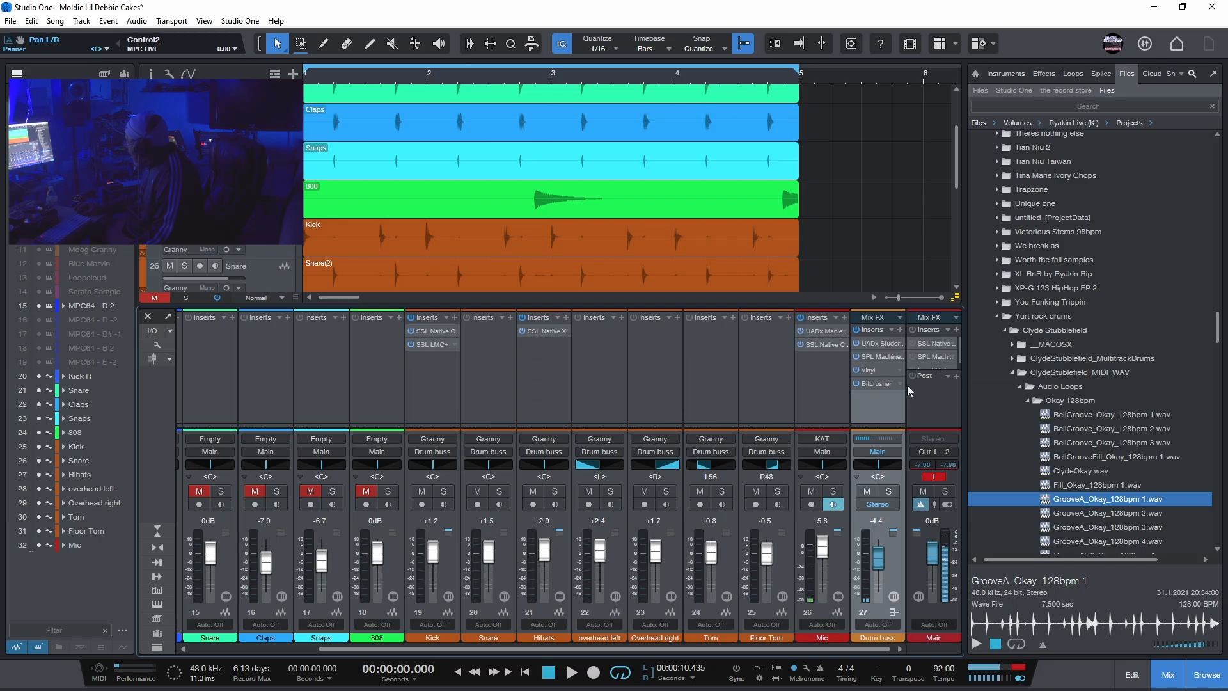
Clear the Main channel's clip indicator and enlarge the mixer and the Main insert rack to fit all its effects.
{"action": "left_click", "coordinate": [932, 477]}
{"action": "left_click_drag", "start_coordinate": [912, 306], "coordinate": [919, 277]}
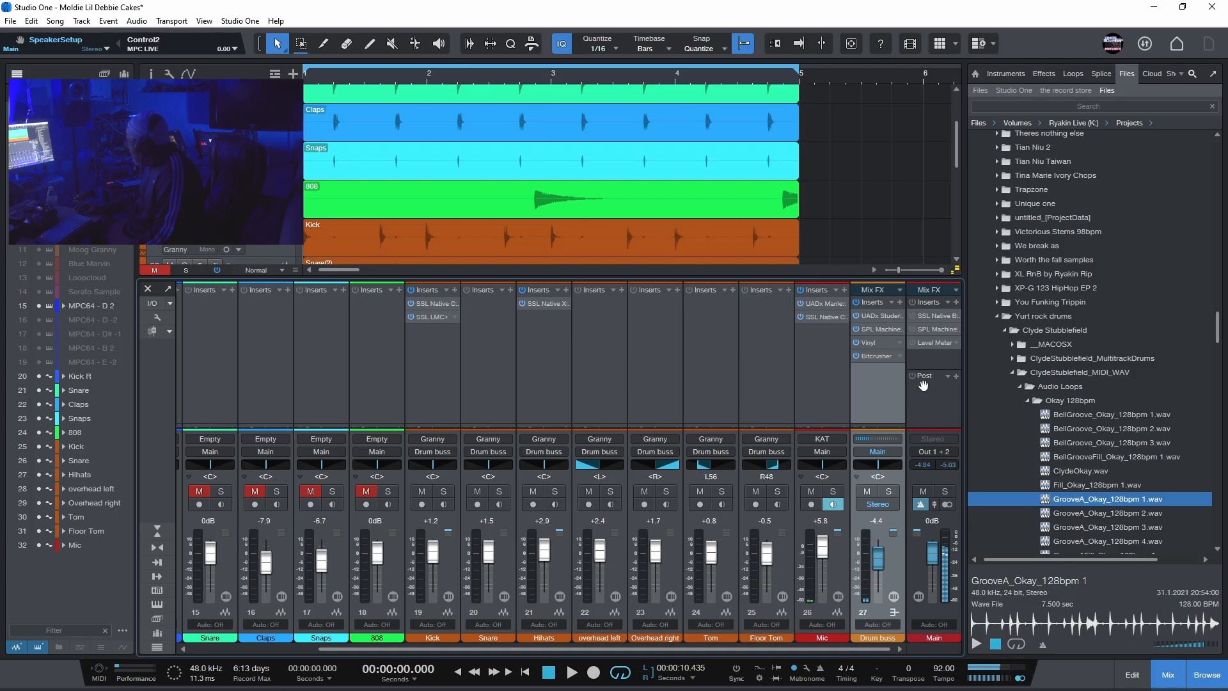
{"action": "left_click_drag", "start_coordinate": [930, 368], "coordinate": [924, 380]}
{"action": "left_click_drag", "start_coordinate": [936, 277], "coordinate": [935, 265]}
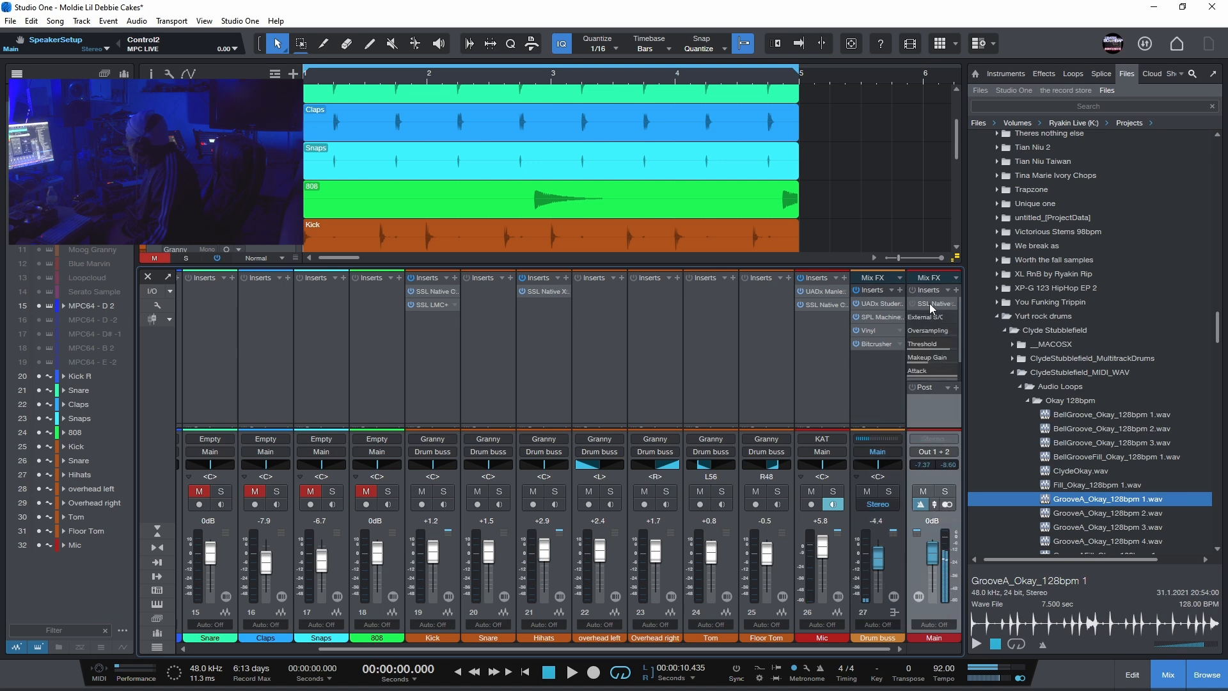
Collapse the SSL Native Bus Compressor 2 insert on the Main channel and switch the compressor on during drum playback.
{"action": "left_click", "coordinate": [930, 304]}
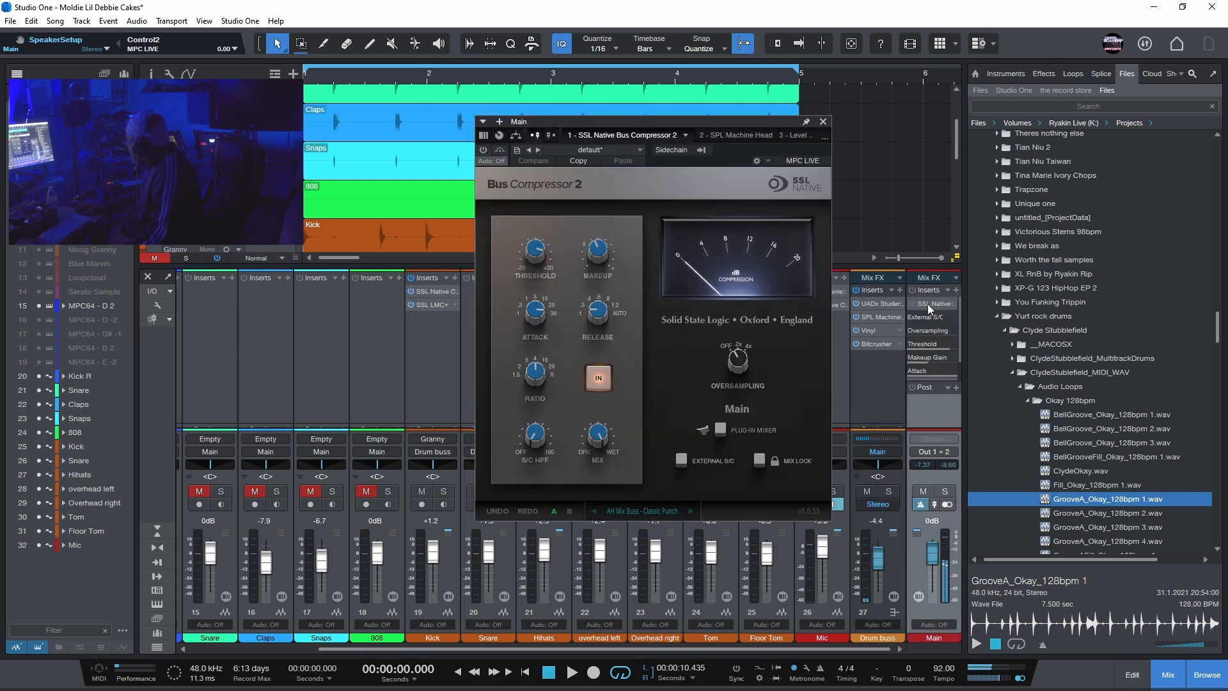
{"action": "left_click", "coordinate": [571, 673]}
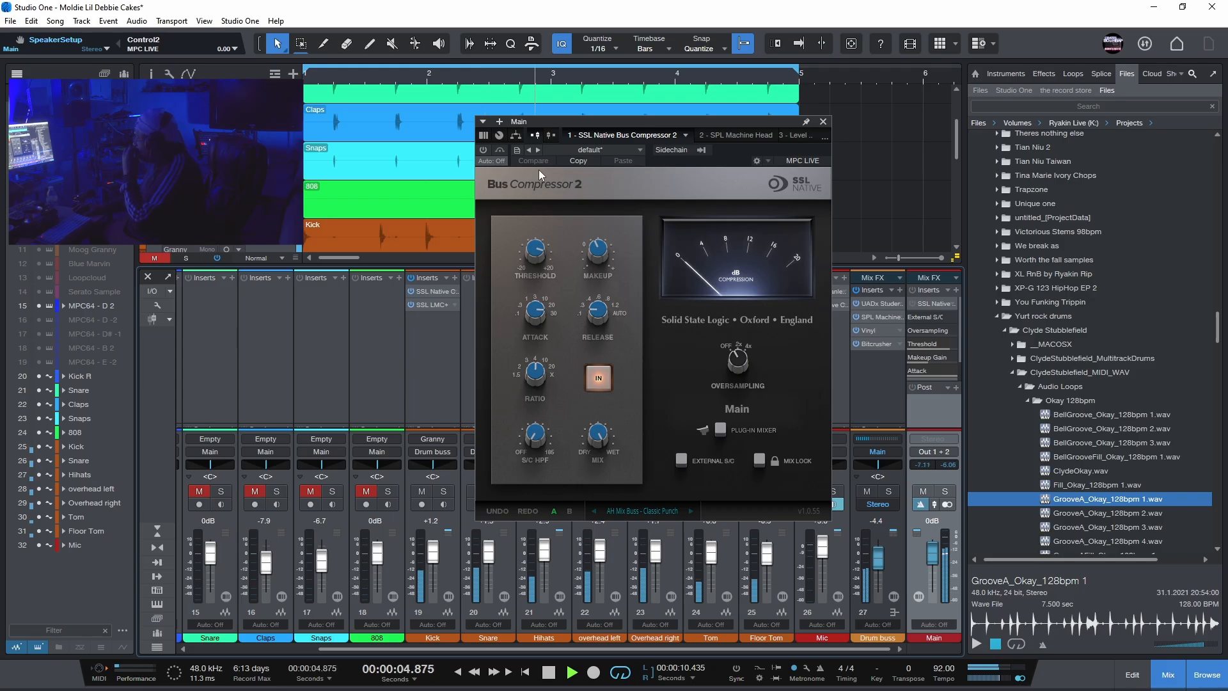
{"action": "left_click", "coordinate": [954, 304]}
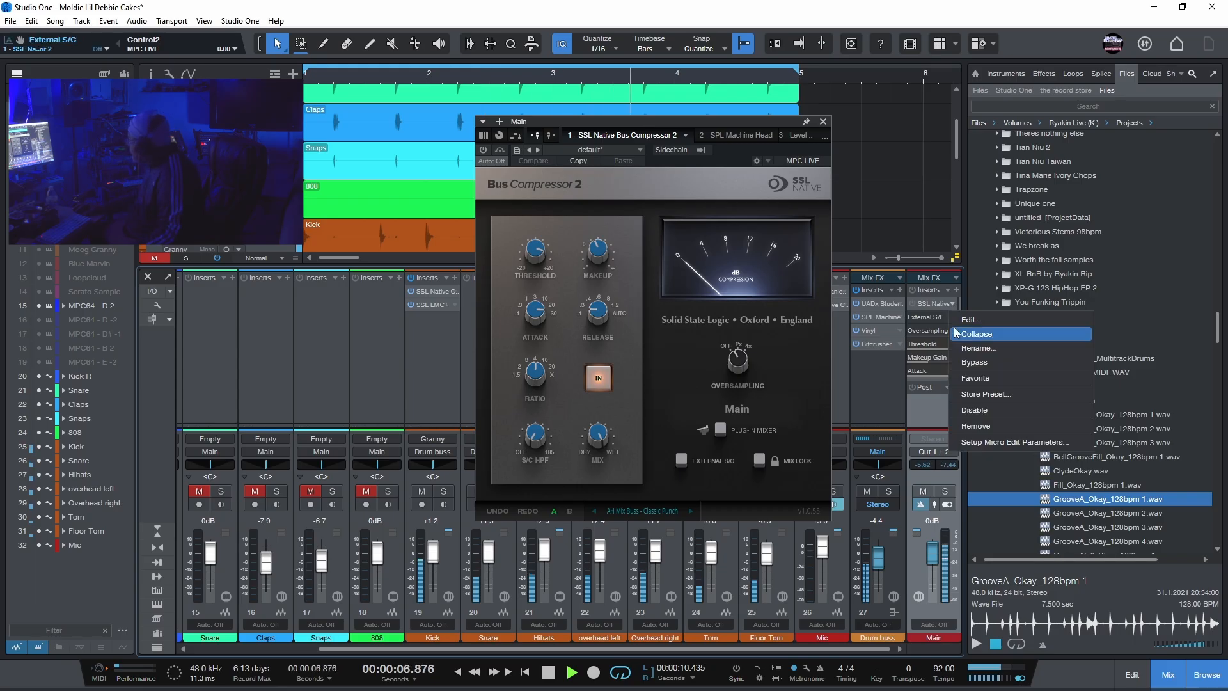
{"action": "left_click", "coordinate": [958, 333]}
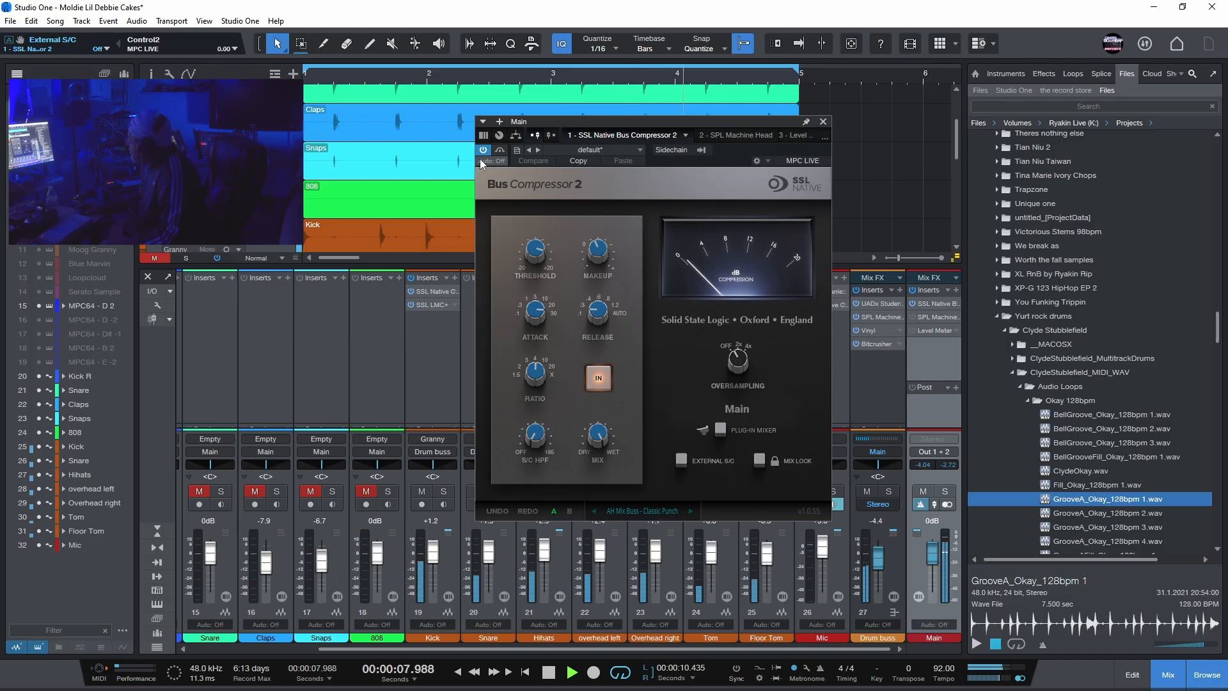
{"action": "key", "text": "space"}
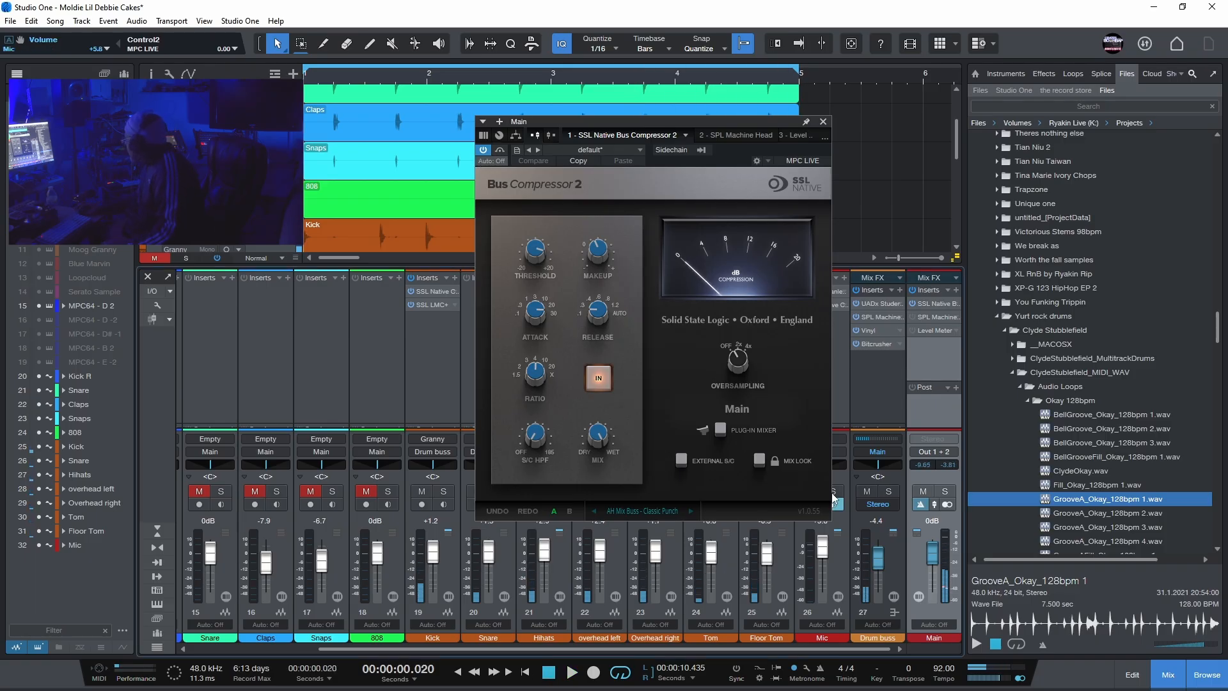
Audition the Main channel's SSL Native Bus Compressor 2 on the drums, comparing it bypassed and active, and close its window.
{"action": "left_click_drag", "start_coordinate": [747, 120], "coordinate": [622, 133]}
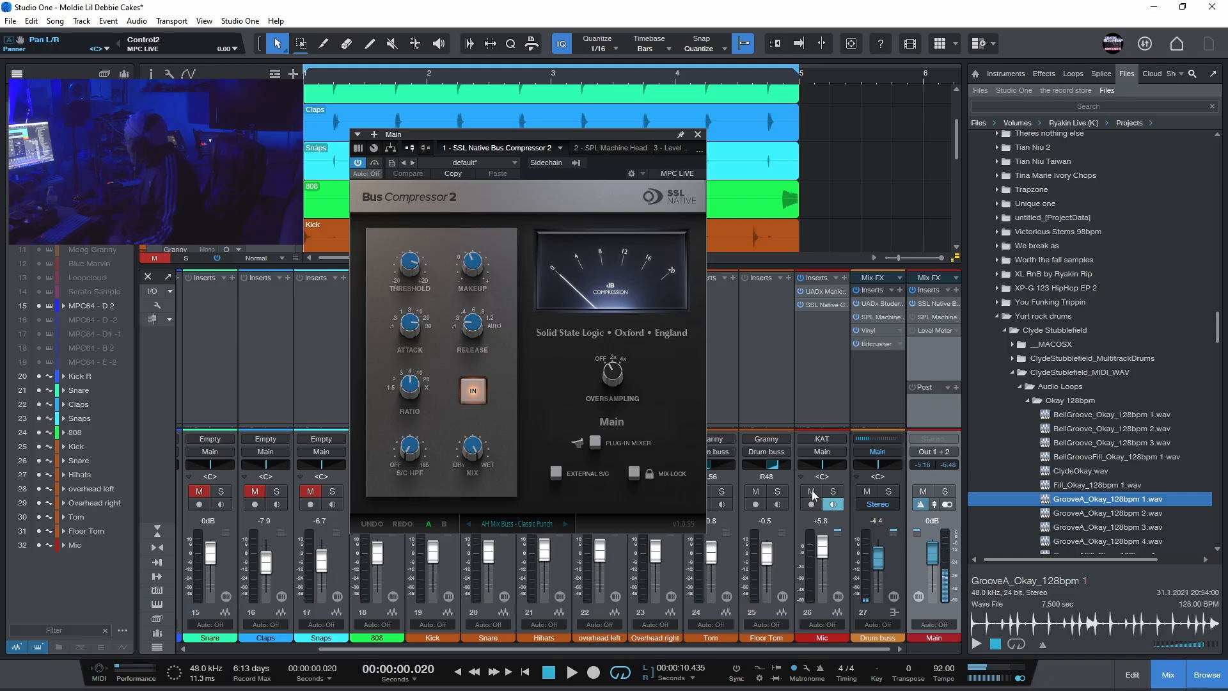
{"action": "left_click", "coordinate": [572, 672]}
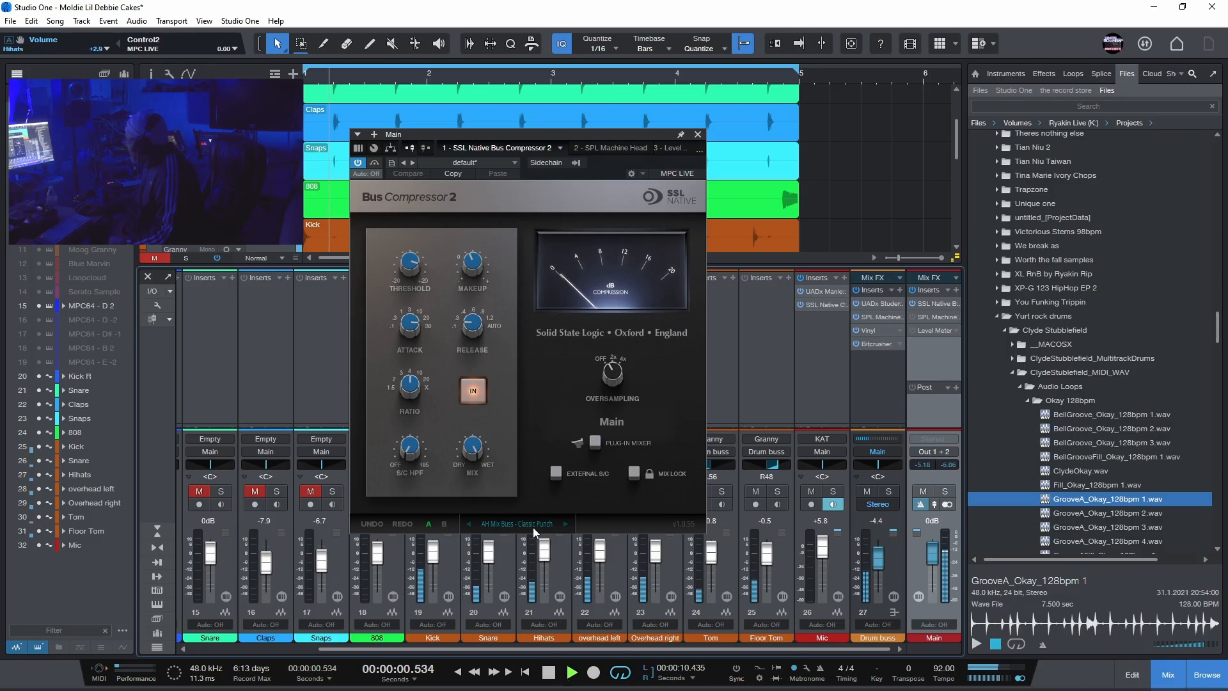
{"action": "left_click", "coordinate": [356, 163]}
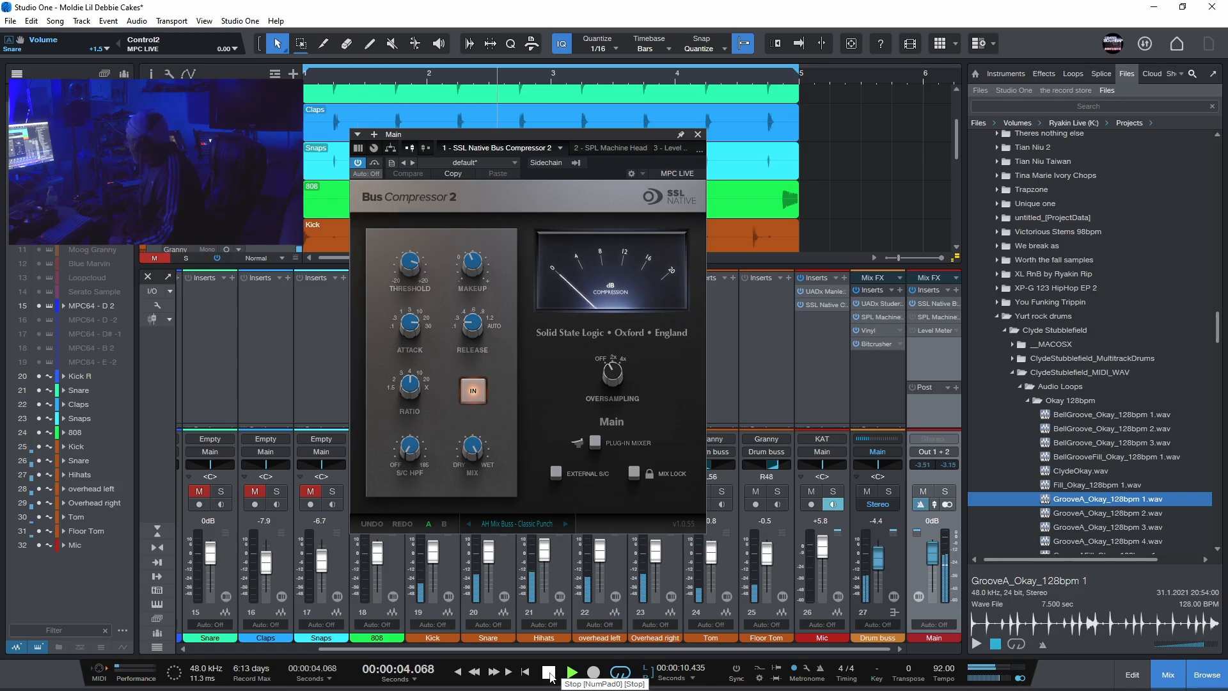
{"action": "left_click", "coordinate": [550, 673]}
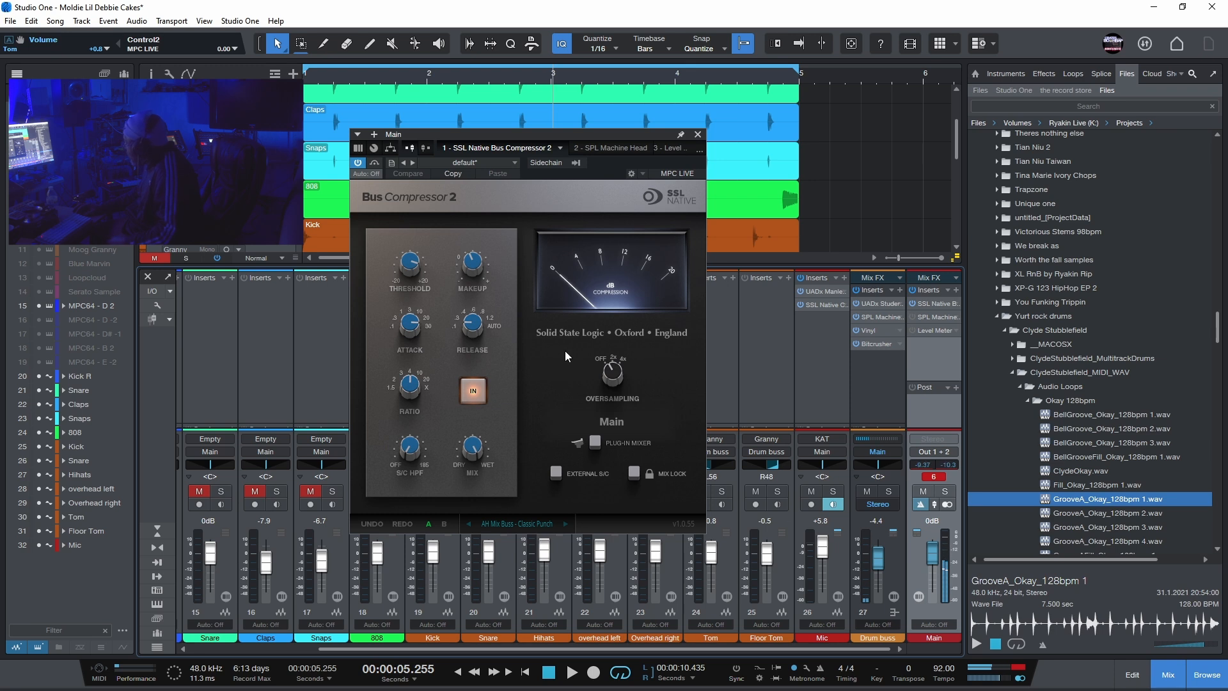
{"action": "left_click", "coordinate": [698, 135]}
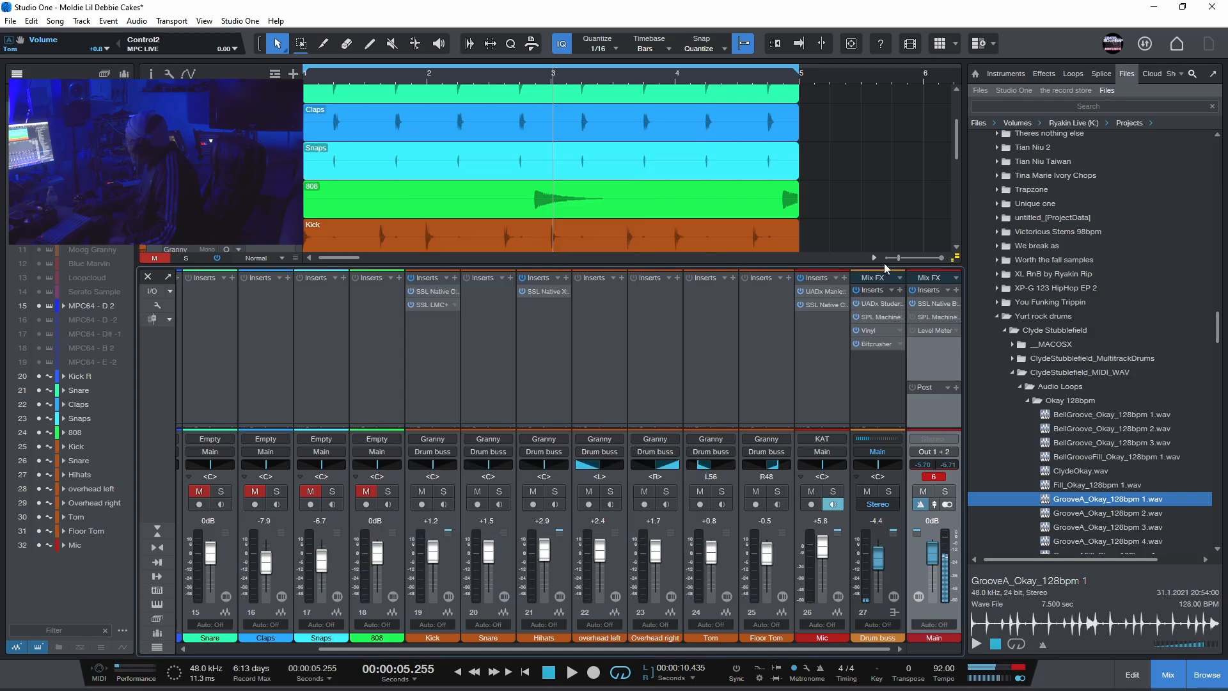
Audition the Main channel's SPL Machine Head from the song start, leave it switched on, and close its window.
{"action": "left_click", "coordinate": [933, 316]}
{"action": "left_click", "coordinate": [548, 671]}
{"action": "left_click", "coordinate": [571, 673]}
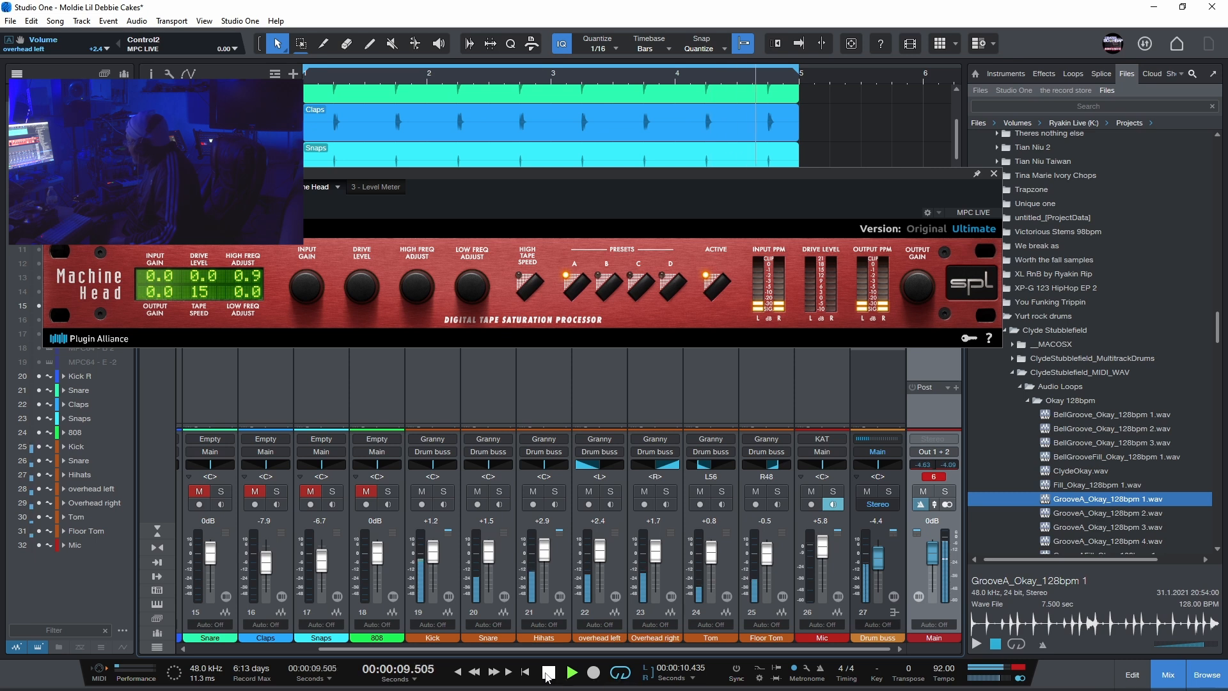
{"action": "left_click", "coordinate": [548, 673]}
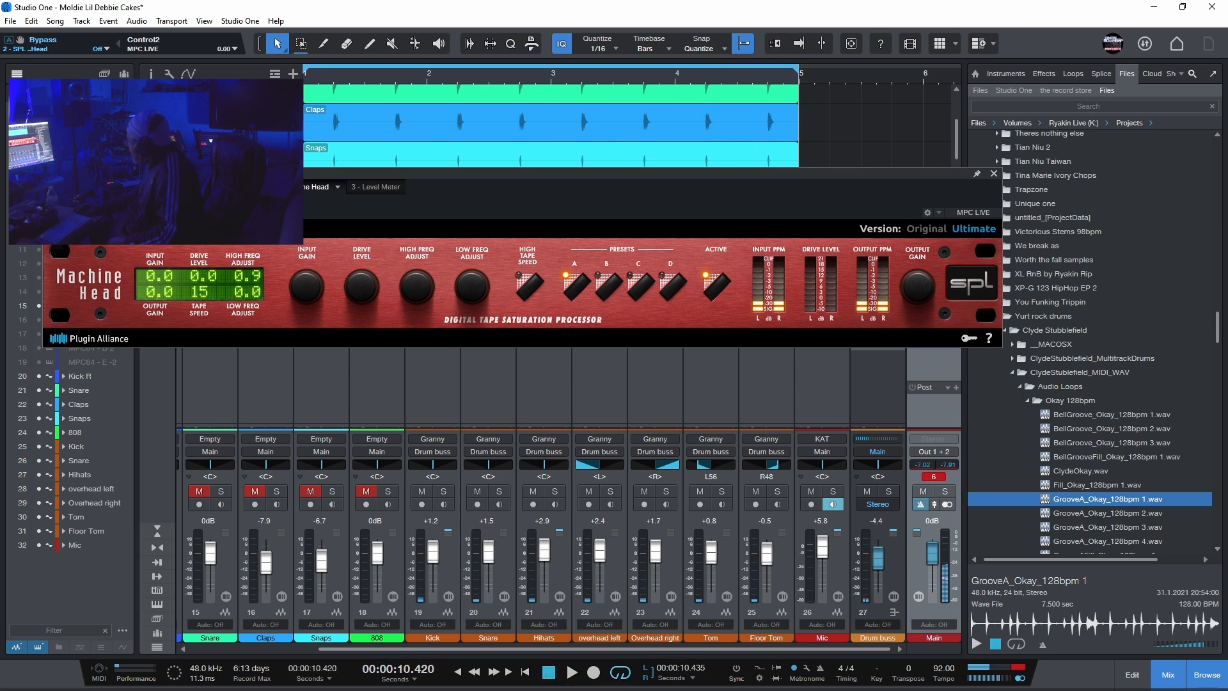
{"action": "left_click", "coordinate": [549, 672]}
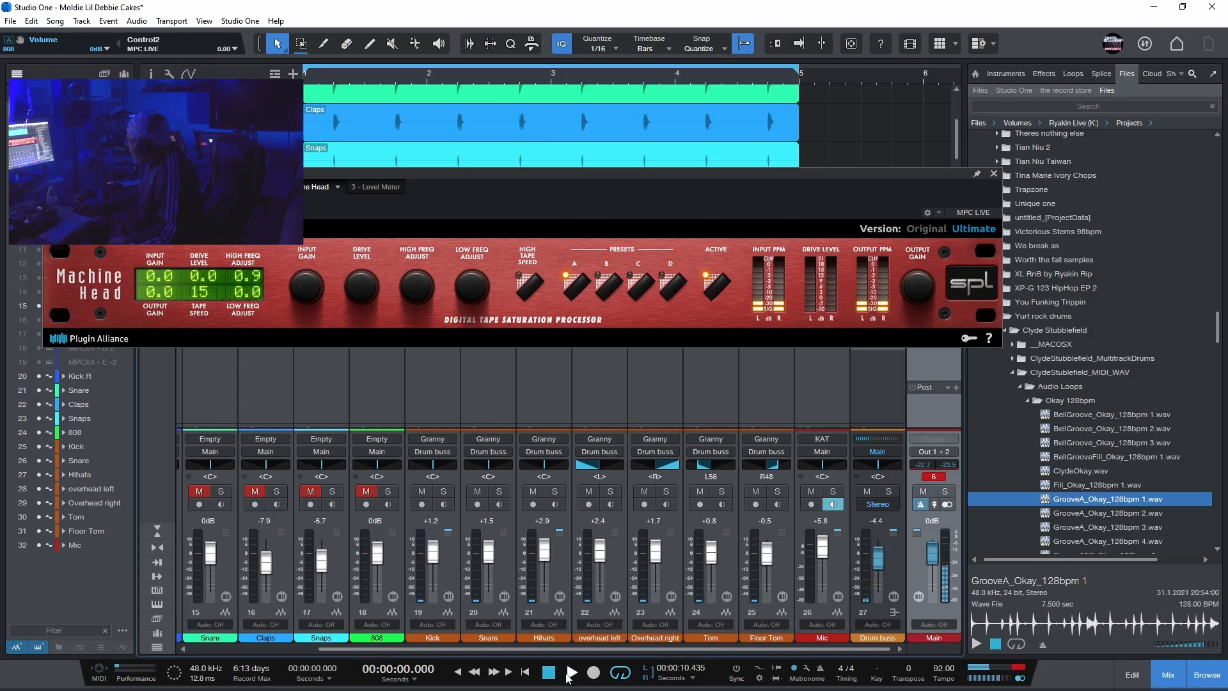
{"action": "left_click", "coordinate": [571, 673]}
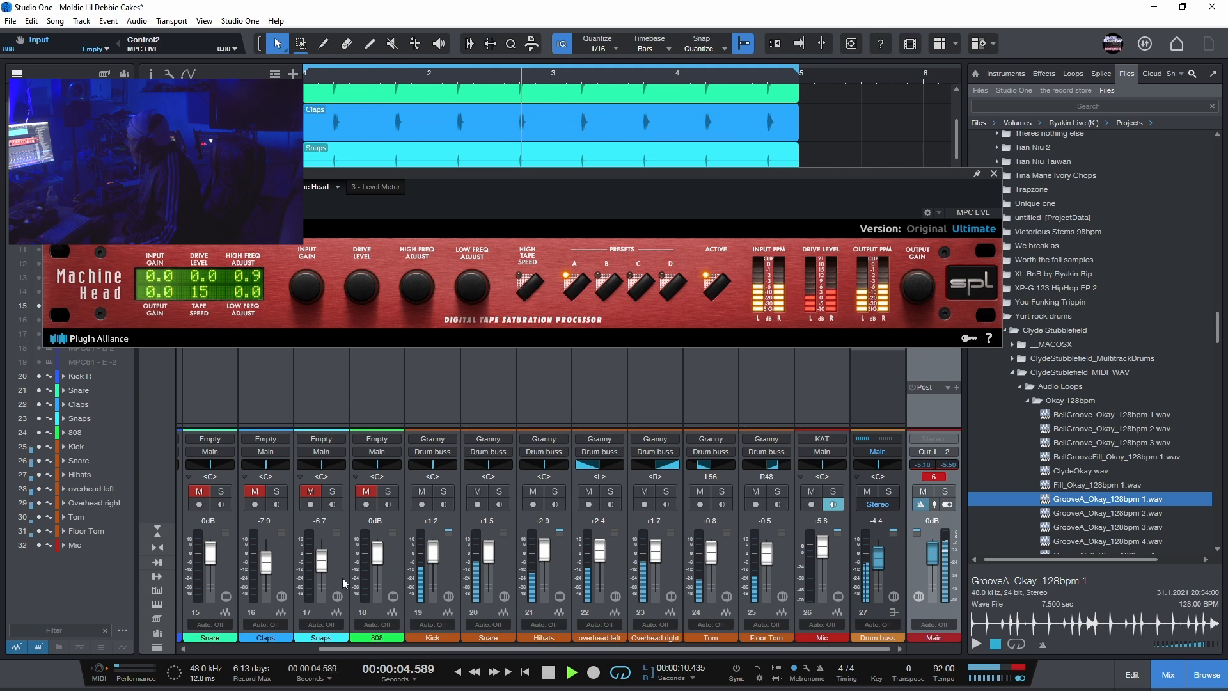
{"action": "left_click", "coordinate": [548, 672]}
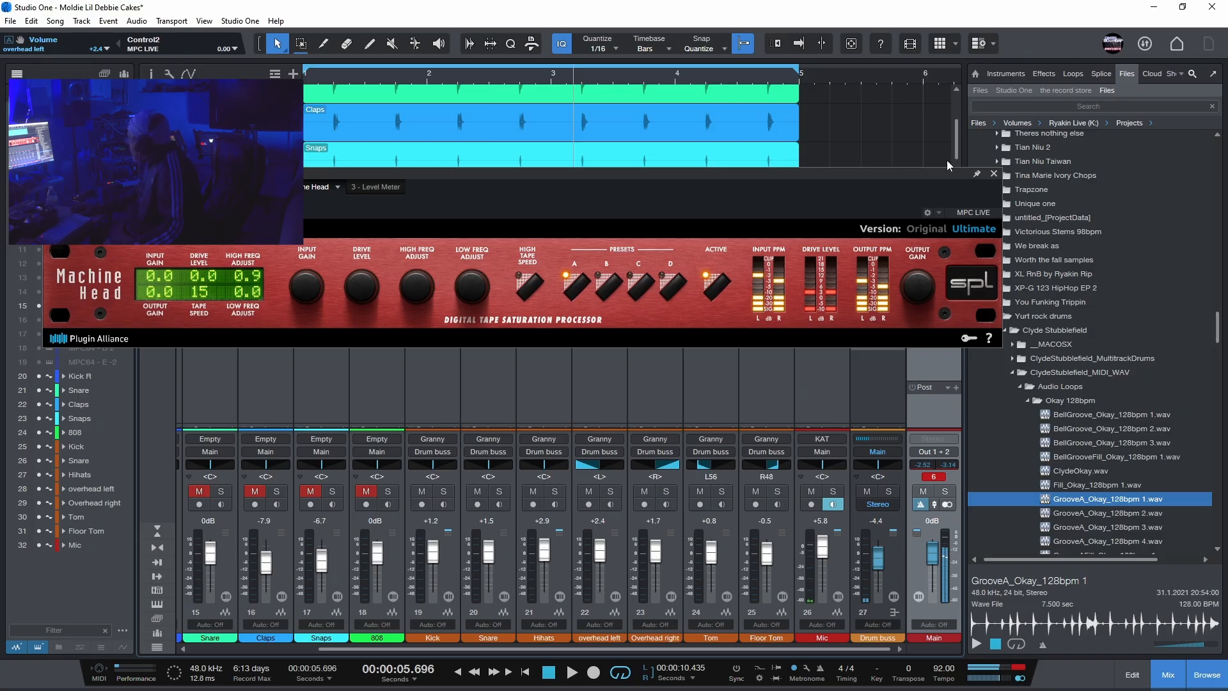
{"action": "left_click", "coordinate": [995, 174]}
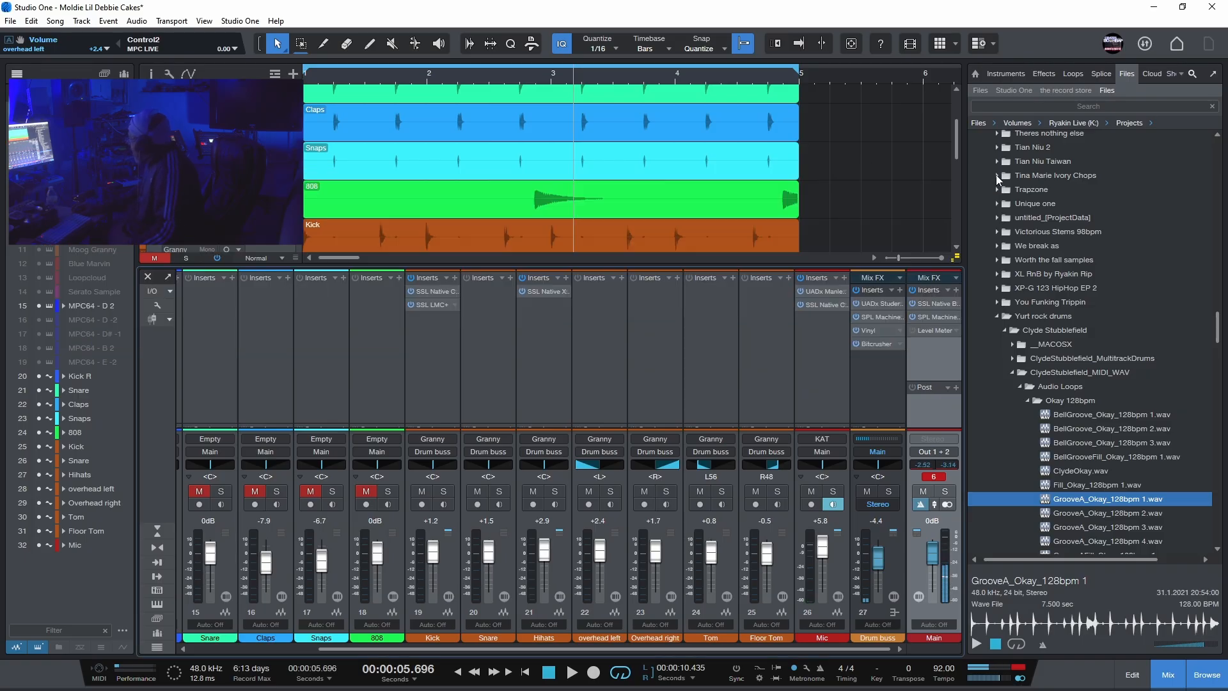
Switch on the Main channel's Level Meter, check the drums' output level during brief playback, and close the meter.
{"action": "left_click", "coordinate": [930, 330]}
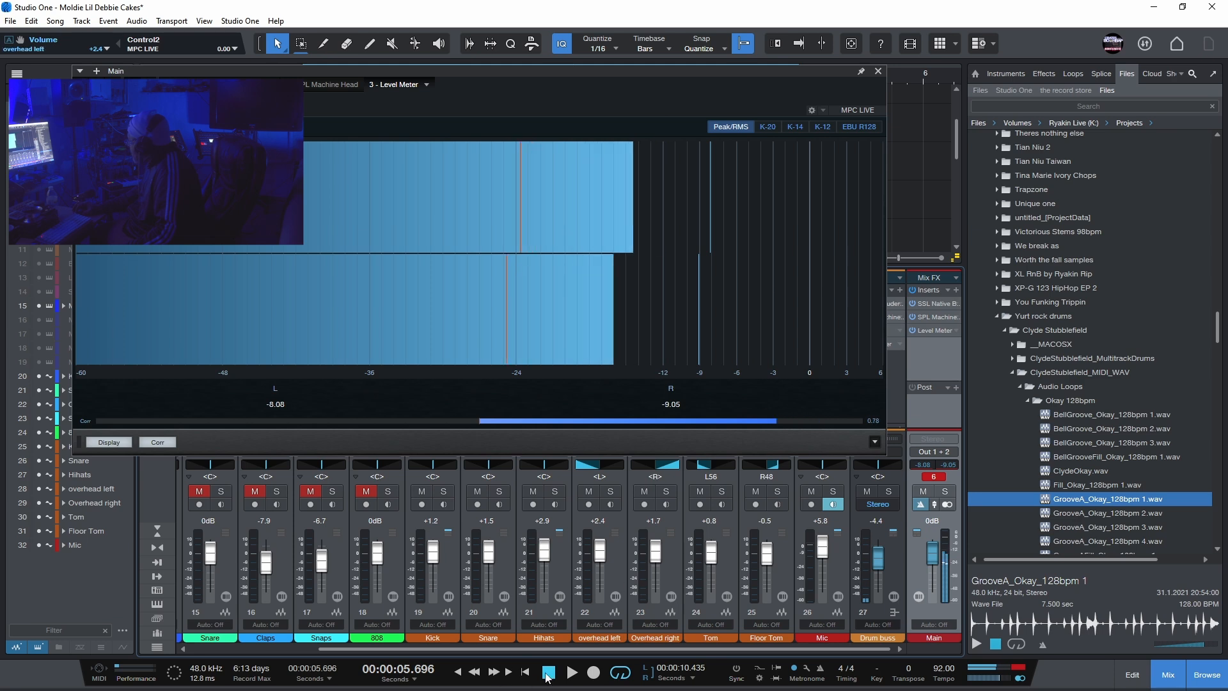
{"action": "left_click", "coordinate": [572, 671]}
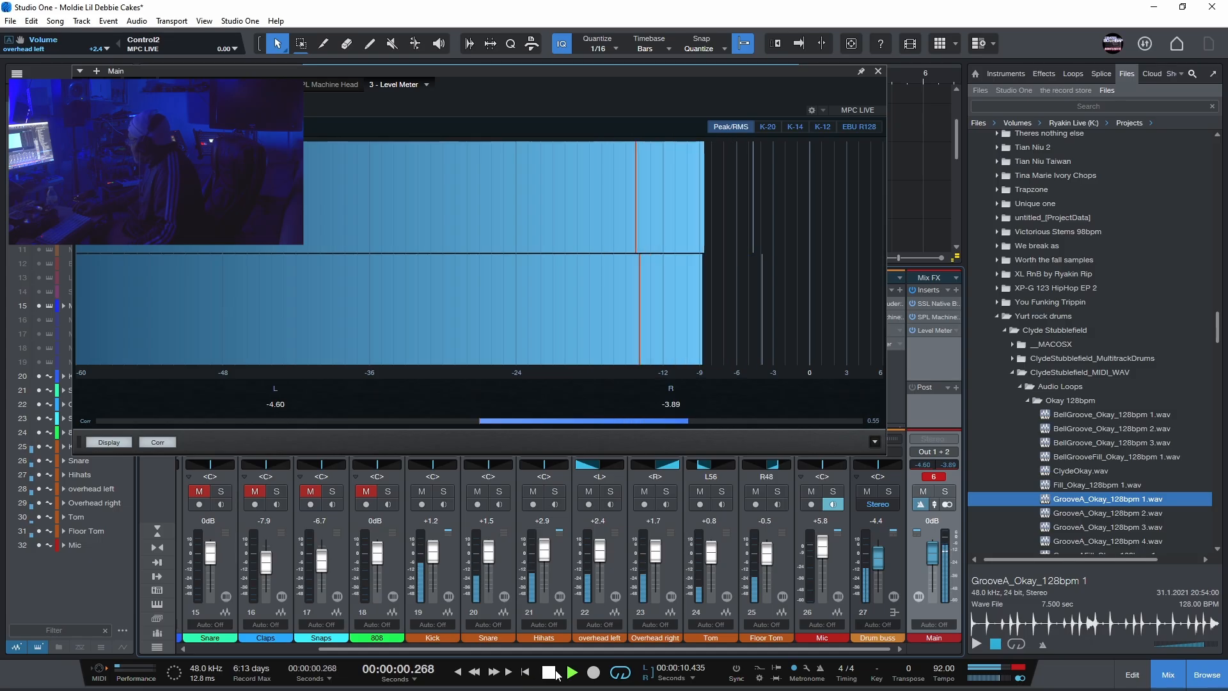
{"action": "left_click", "coordinate": [550, 673]}
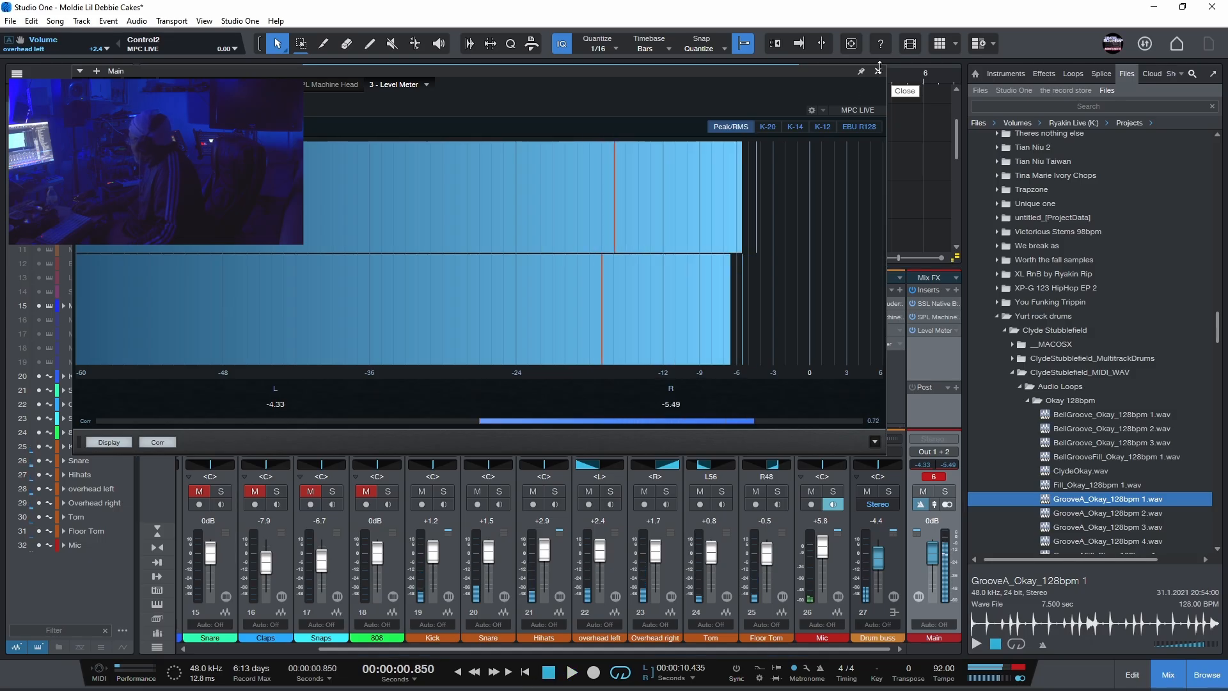
{"action": "left_click", "coordinate": [878, 70]}
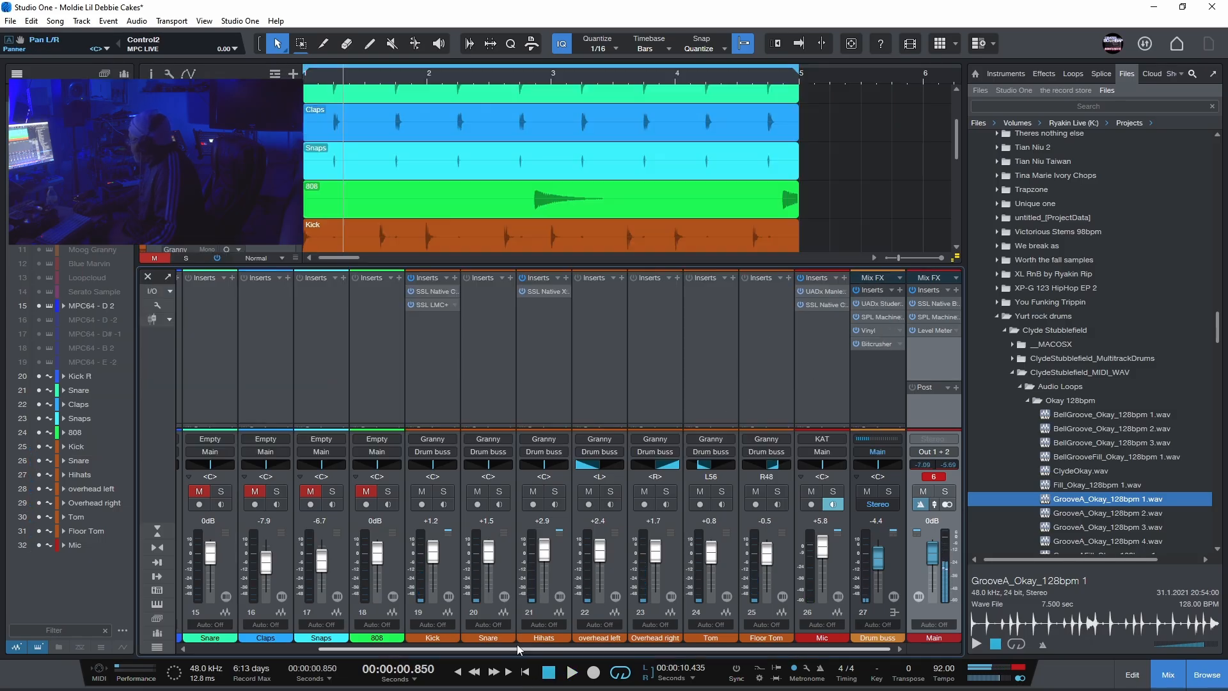
Select the Kick R track and undo the recent Mic track naming, Claps and Snaps fader changes, and Snare track reordering.
{"action": "left_click_drag", "start_coordinate": [520, 649], "coordinate": [393, 648]}
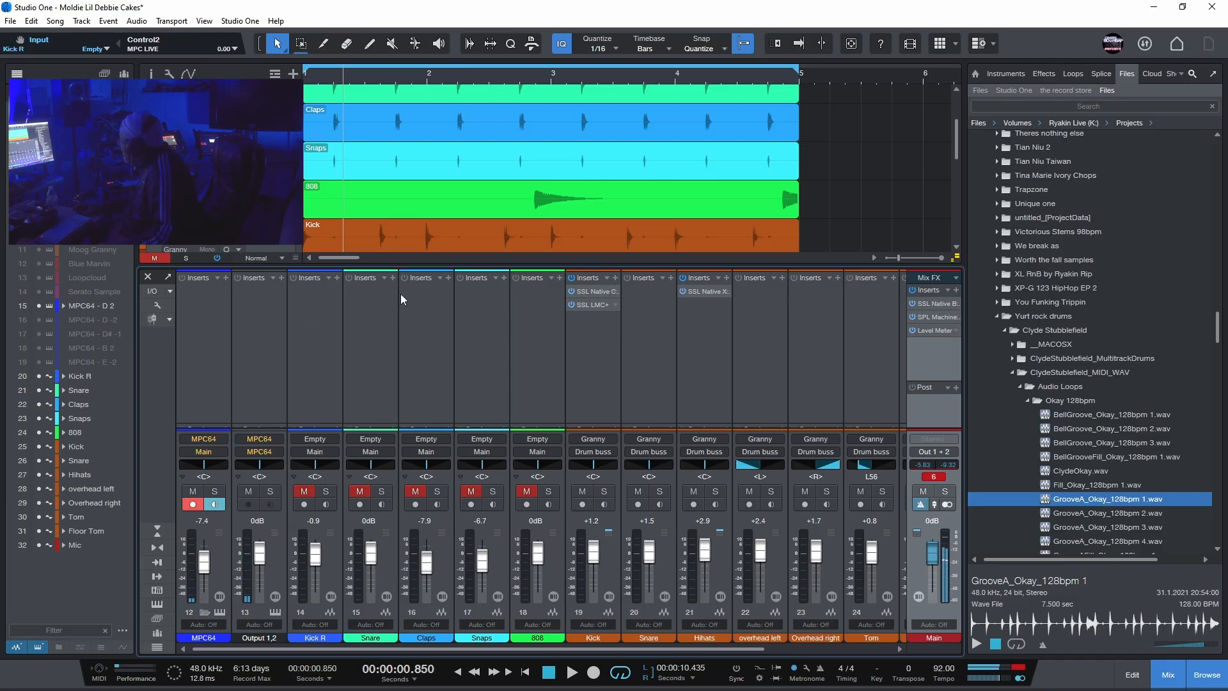
{"action": "scroll", "coordinate": [437, 93], "scroll_direction": "up", "scroll_amount": 3}
{"action": "left_click", "coordinate": [240, 138]}
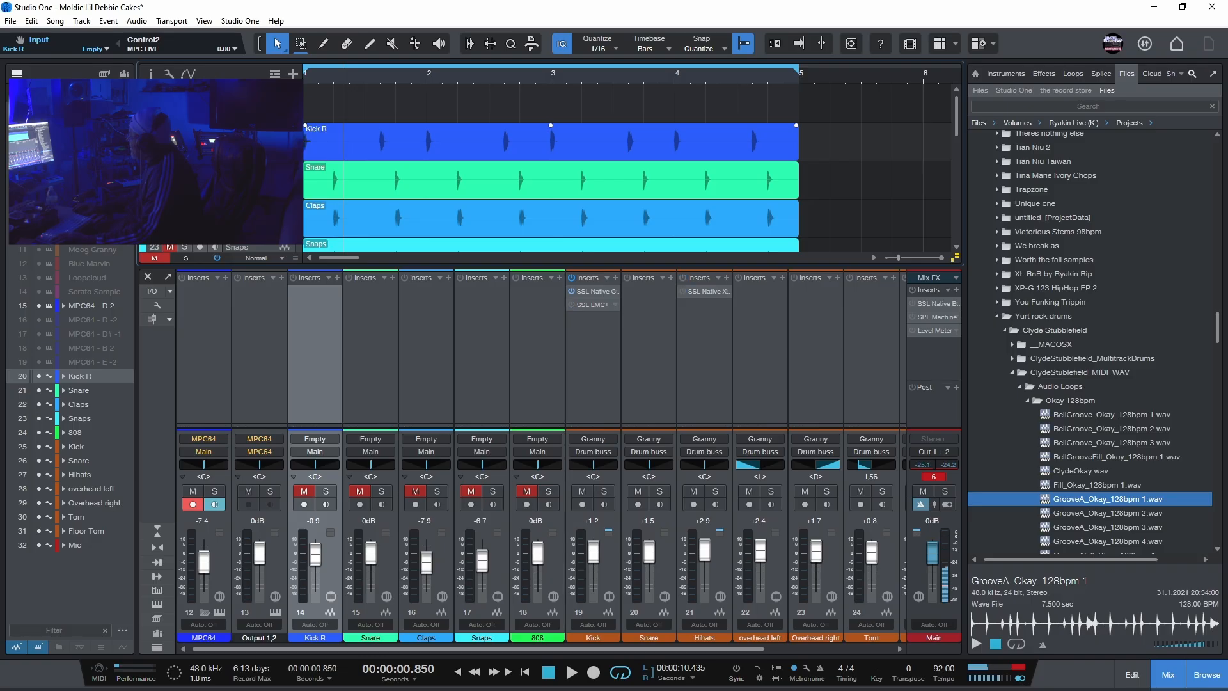
{"action": "key", "text": "ctrl+z"}
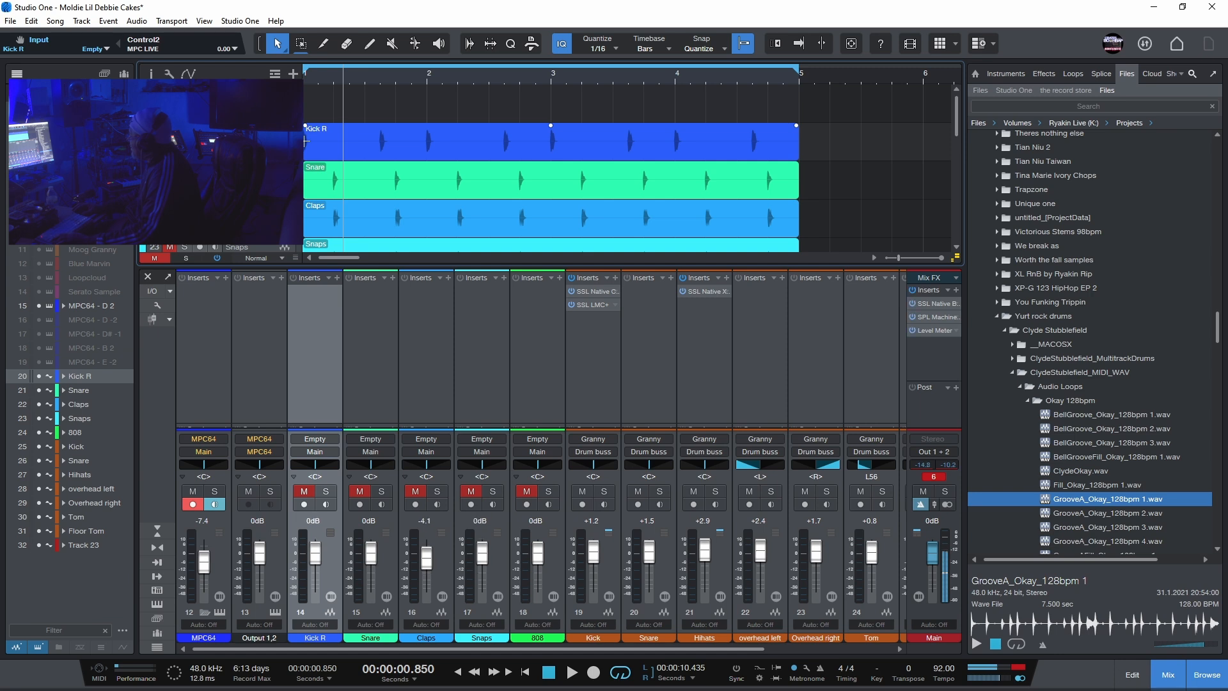
{"action": "key", "text": "ctrl+z"}
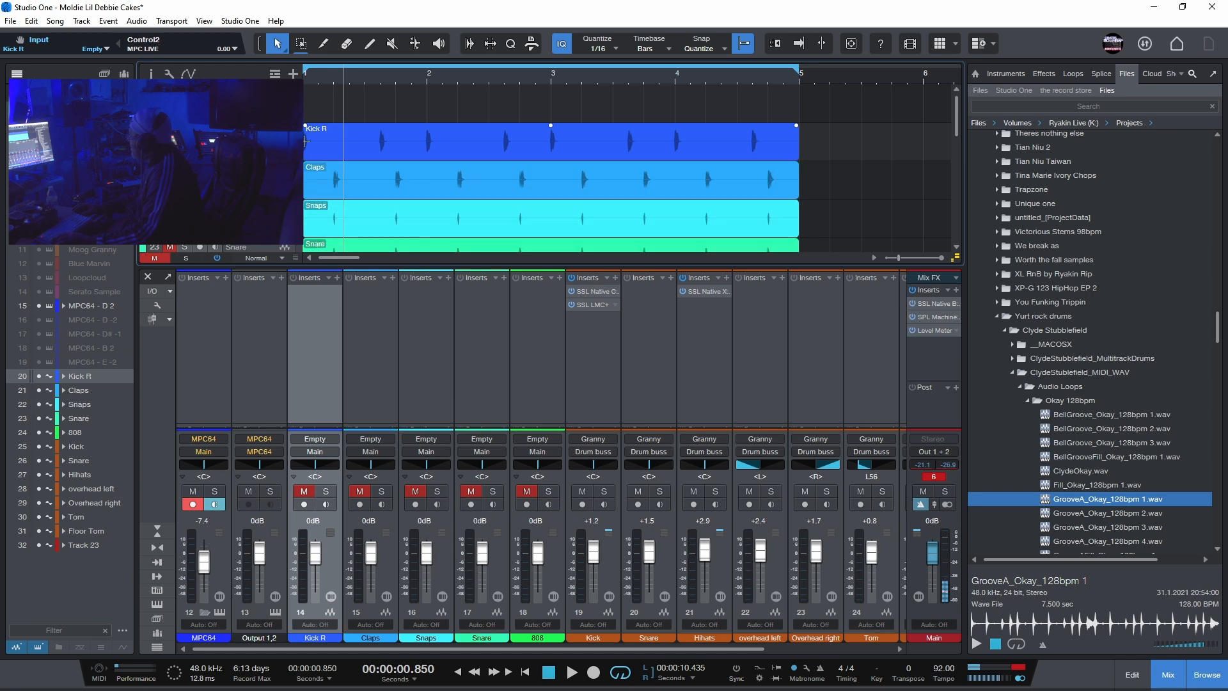
Undo the MPC64 drum track renames and their split into separate audio tracks, back to the single MPC64 instrument part.
{"action": "scroll", "coordinate": [376, 149], "scroll_direction": "down", "scroll_amount": 5}
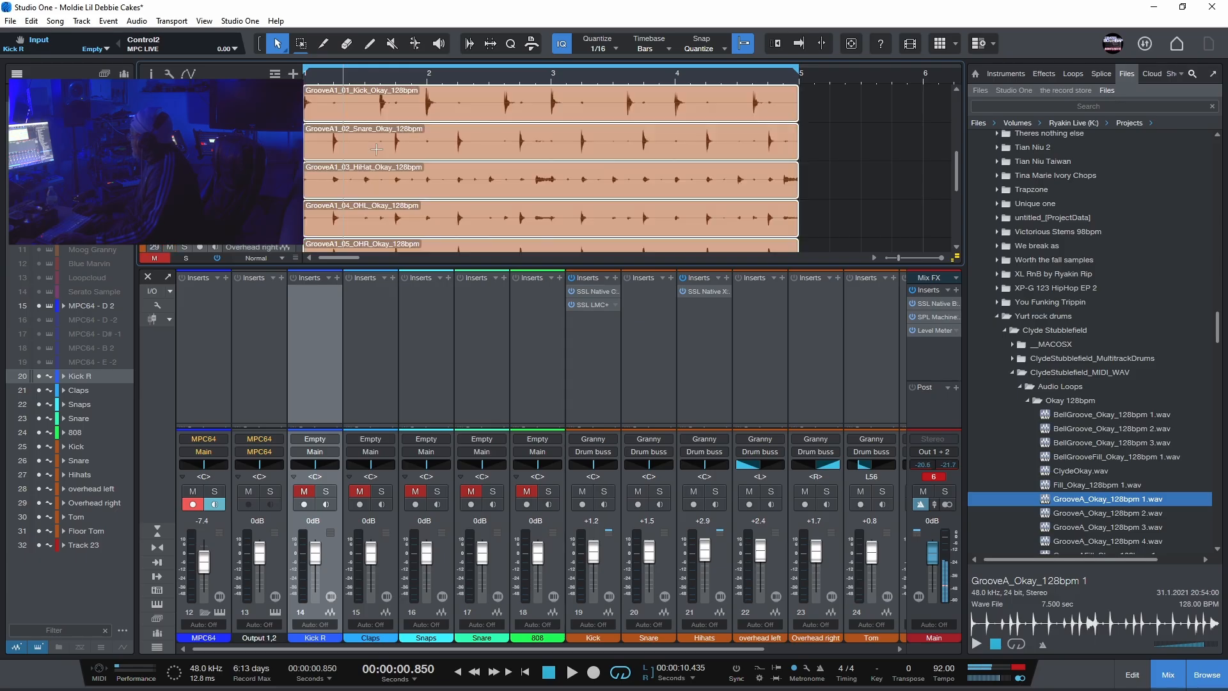
{"action": "scroll", "coordinate": [376, 149], "scroll_direction": "up", "scroll_amount": 5}
{"action": "key", "text": "ctrl+z"}
{"action": "key", "text": "ctrl+z"}
{"action": "key", "text": "ctrl+z"}
{"action": "key", "text": "ctrl+z"}
{"action": "key", "text": "ctrl+z"}
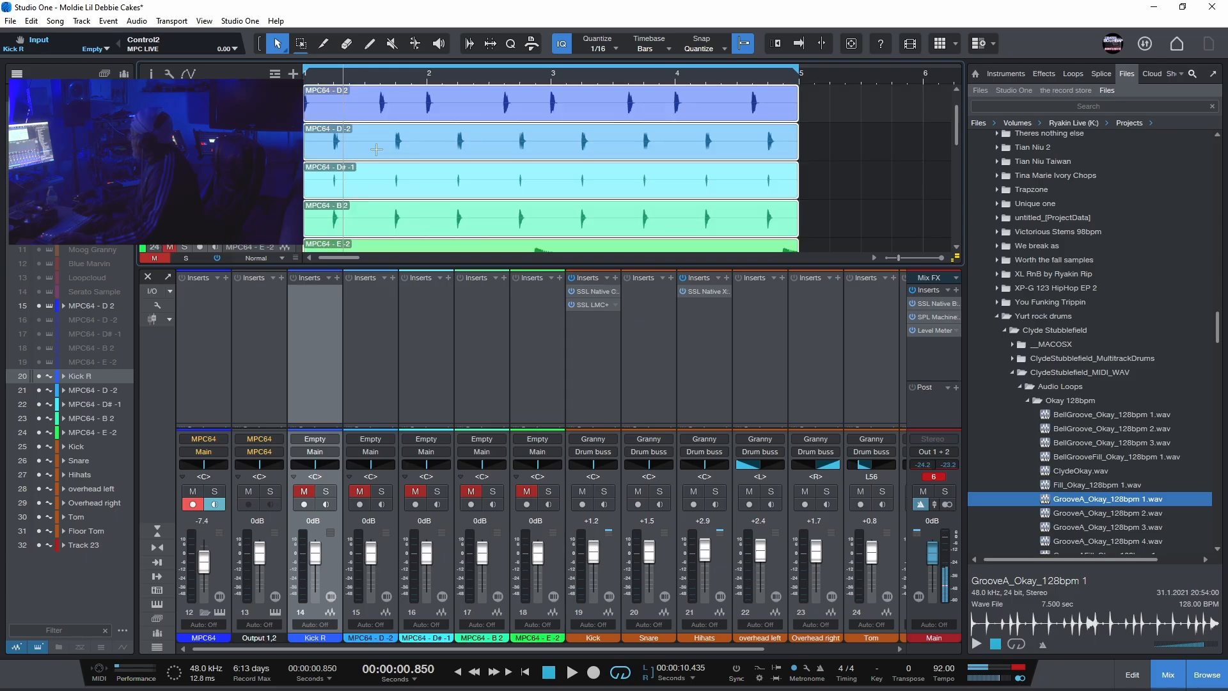
{"action": "key", "text": "ctrl+z"}
{"action": "key", "text": "ctrl+z"}
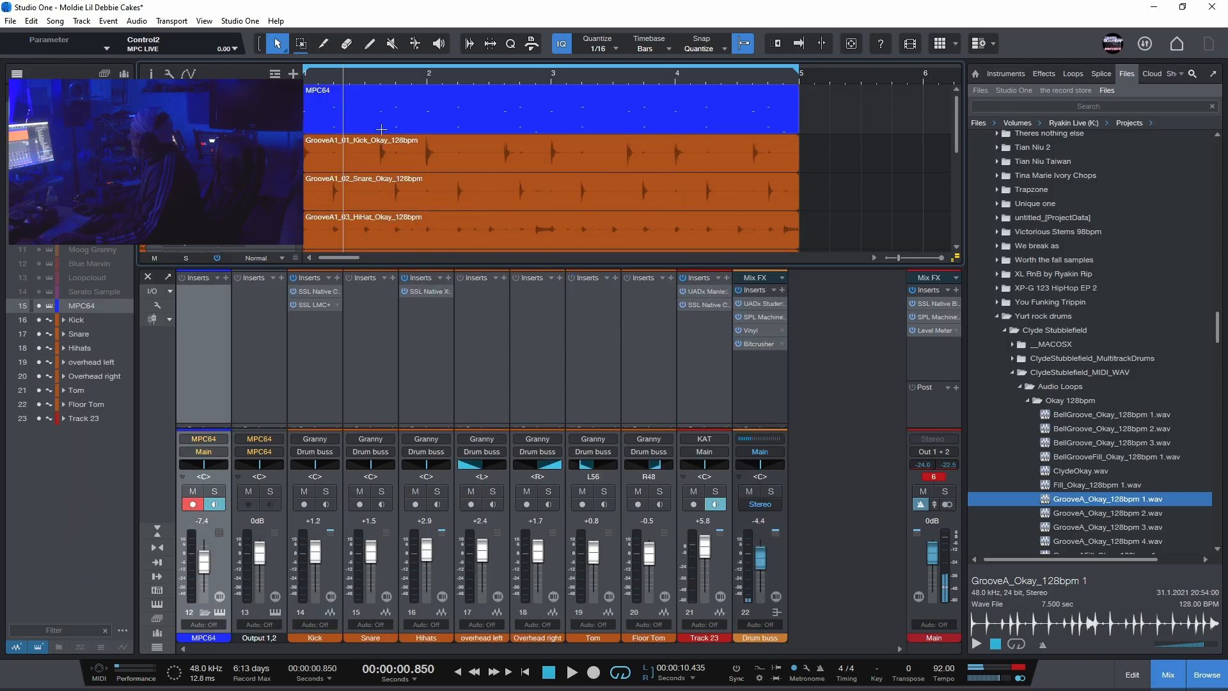
Set the arrangement's track height to Small and enlarge only the MPC64 track, with the GrooveA1 drum tracks below for review.
{"action": "scroll", "coordinate": [381, 129], "scroll_direction": "down", "scroll_amount": 4}
{"action": "scroll", "coordinate": [471, 121], "scroll_direction": "up", "scroll_amount": 3}
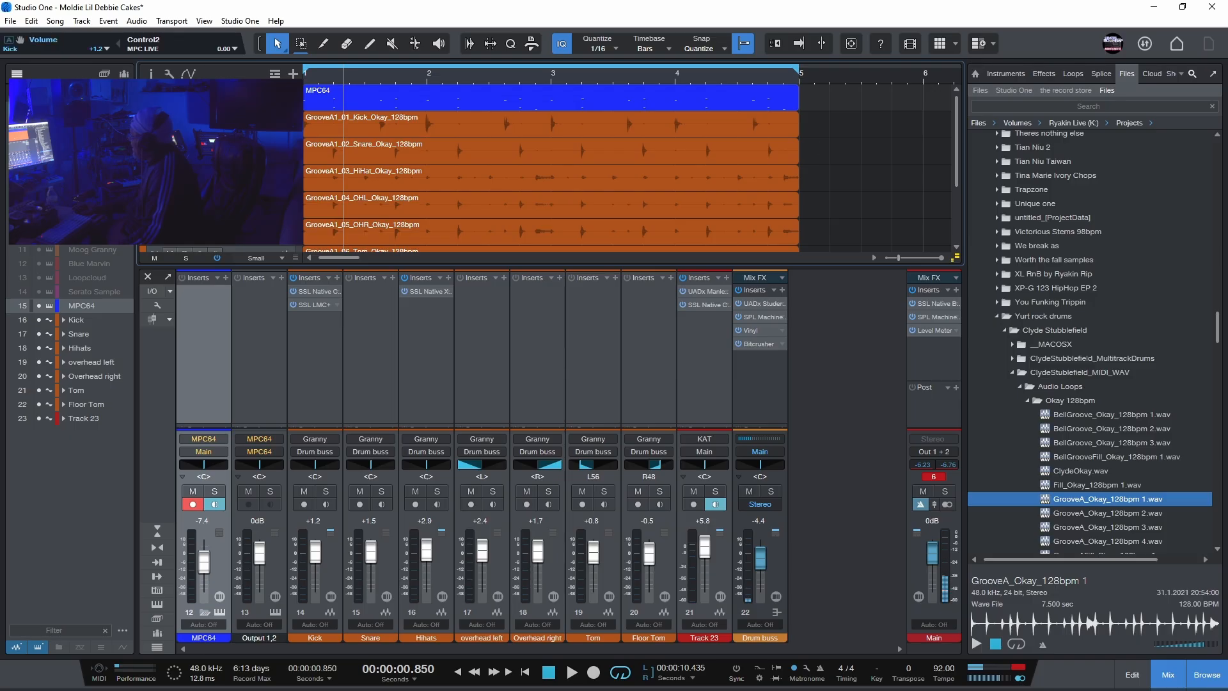
{"action": "left_click_drag", "start_coordinate": [221, 111], "coordinate": [221, 135]}
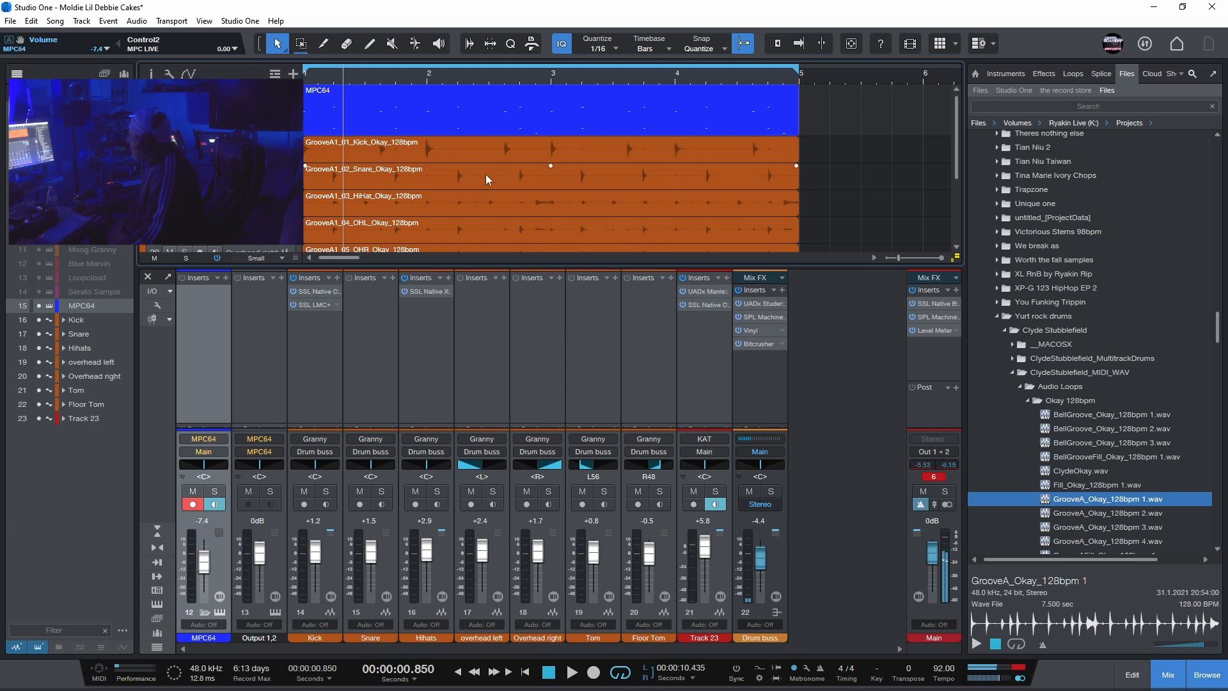
{"action": "scroll", "coordinate": [485, 174], "scroll_direction": "down", "scroll_amount": 5}
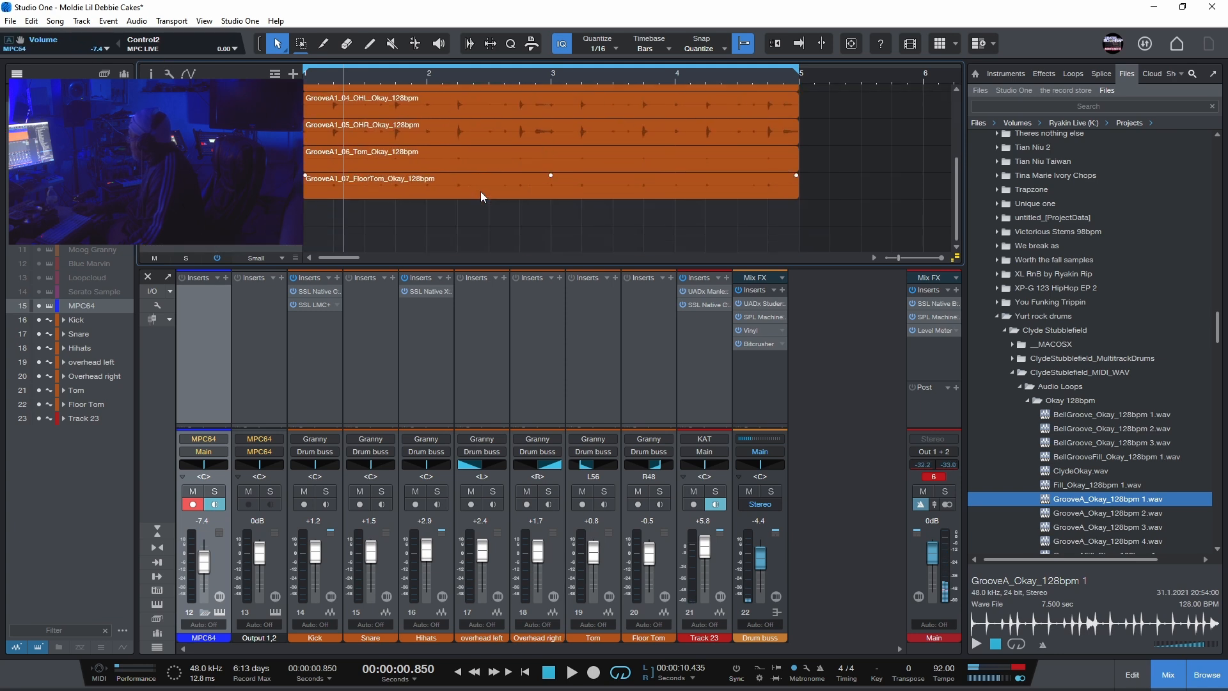
{"action": "scroll", "coordinate": [481, 191], "scroll_direction": "up", "scroll_amount": 5}
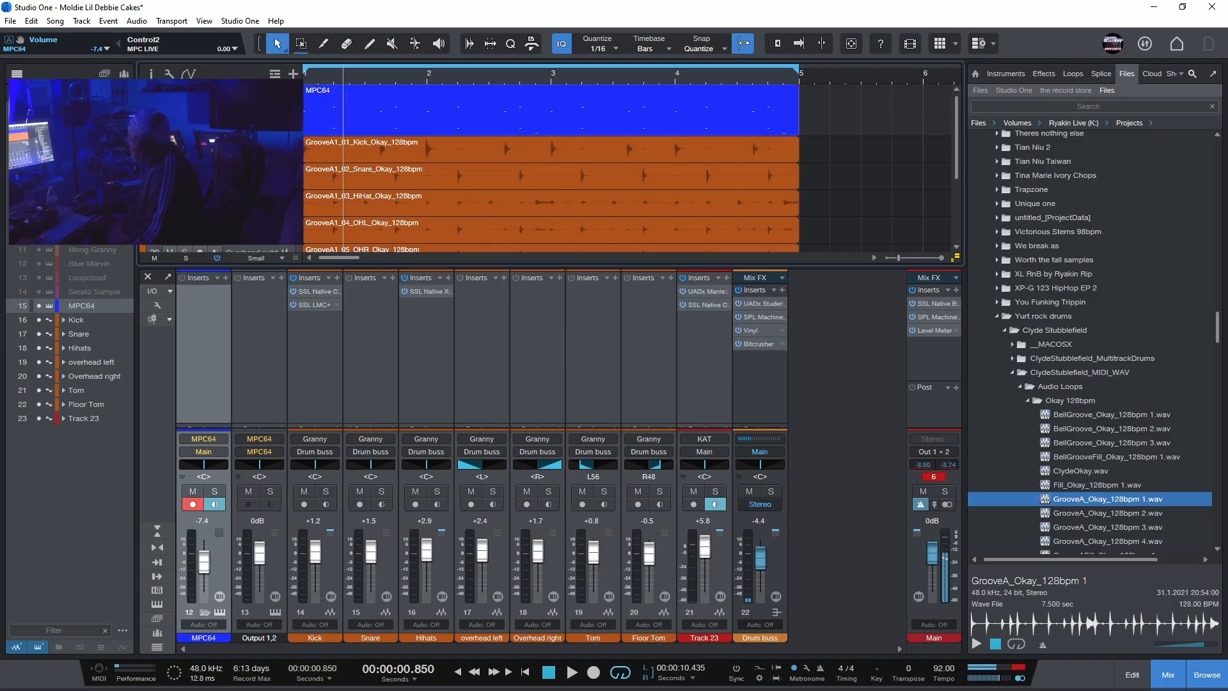
Solo the MPC64 track and Track 23, then play the MPC64 part from the song start and stop playback.
{"action": "key", "text": "s"}
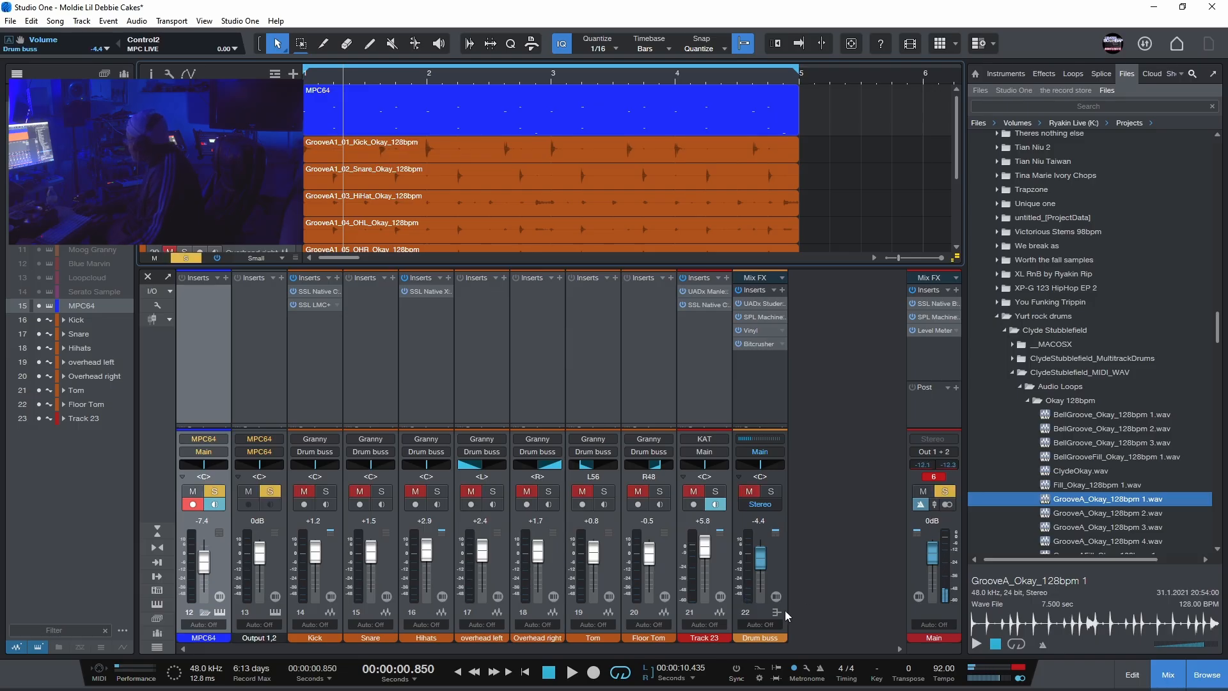
{"action": "left_click", "coordinate": [716, 536]}
{"action": "left_click", "coordinate": [716, 491]}
{"action": "left_click", "coordinate": [549, 673]}
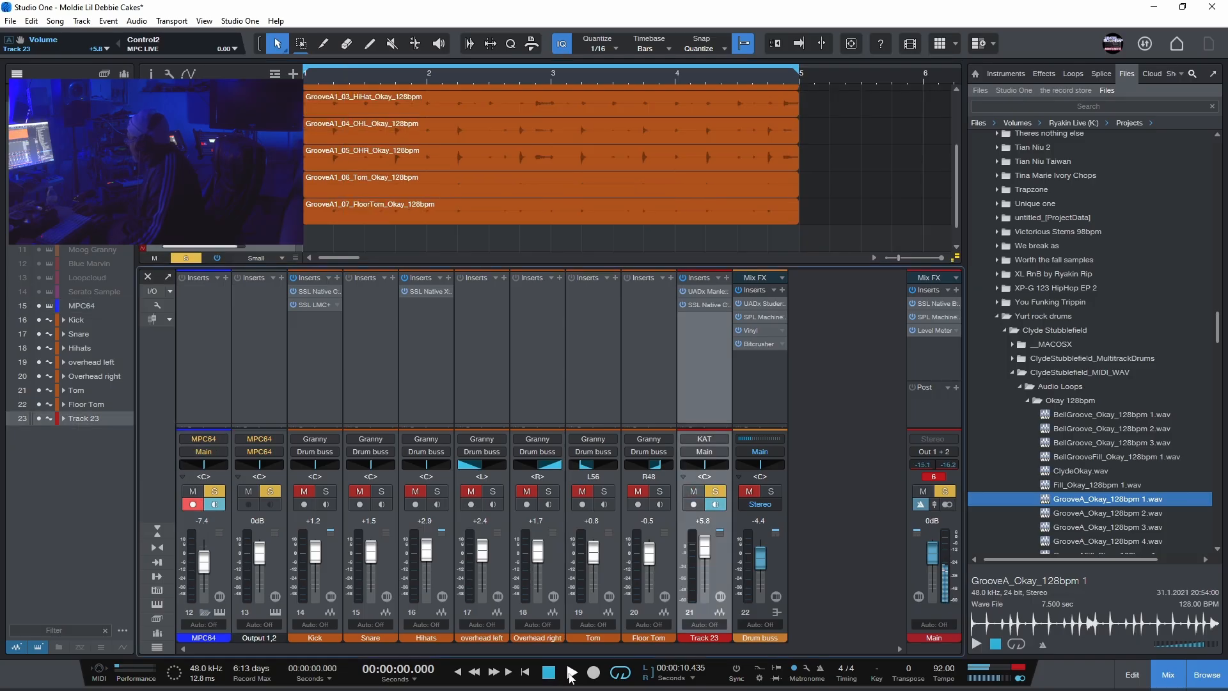
{"action": "left_click", "coordinate": [571, 672]}
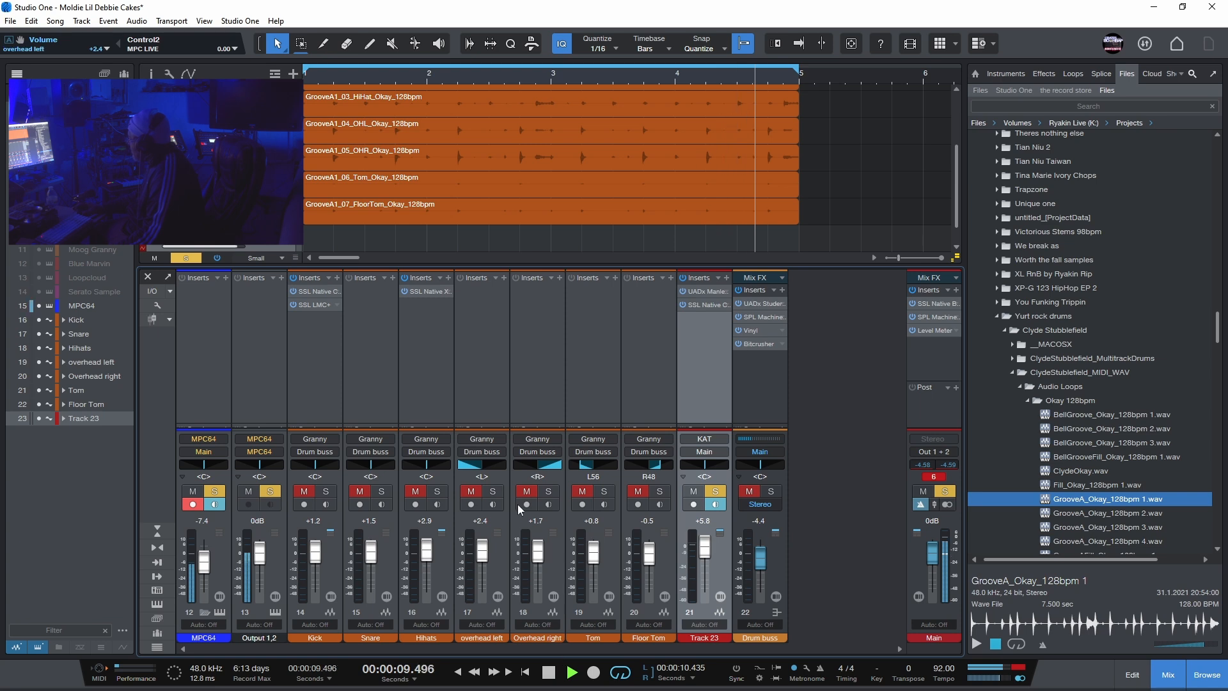
{"action": "scroll", "coordinate": [683, 192], "scroll_direction": "up", "scroll_amount": 3}
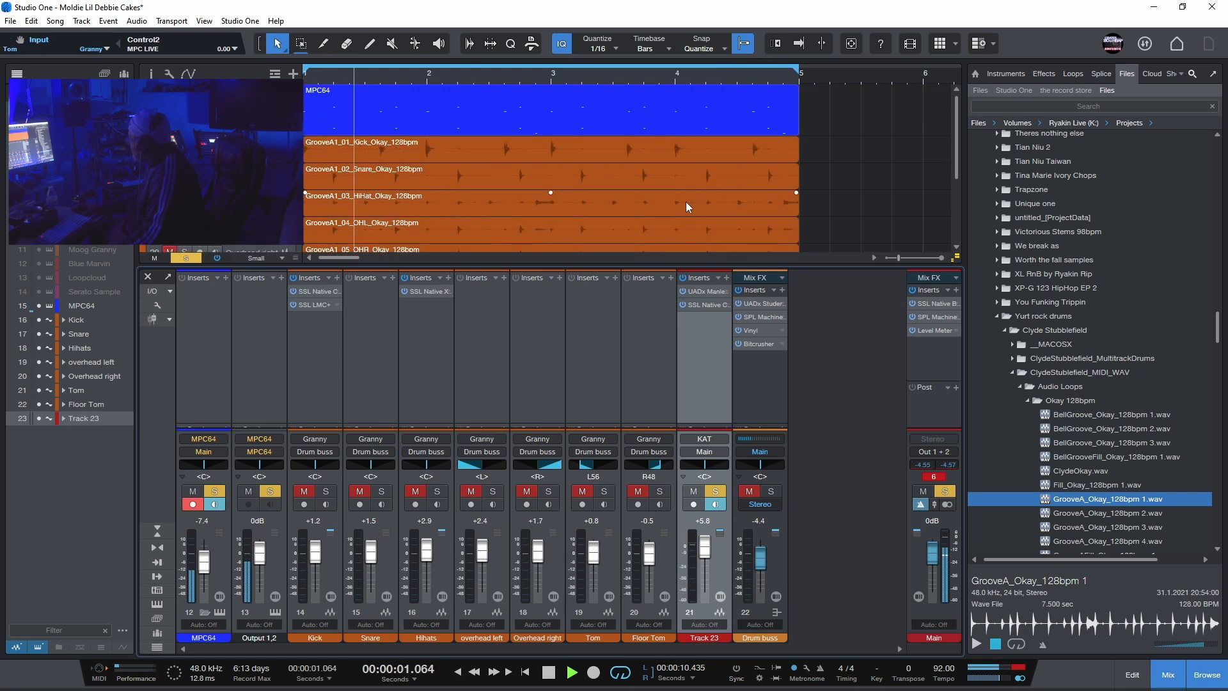
{"action": "mouse_move", "coordinate": [956, 137]}
{"action": "left_mouse_down"}
{"action": "mouse_move", "coordinate": [956, 151]}
{"action": "mouse_move", "coordinate": [957, 139]}
{"action": "left_mouse_up"}
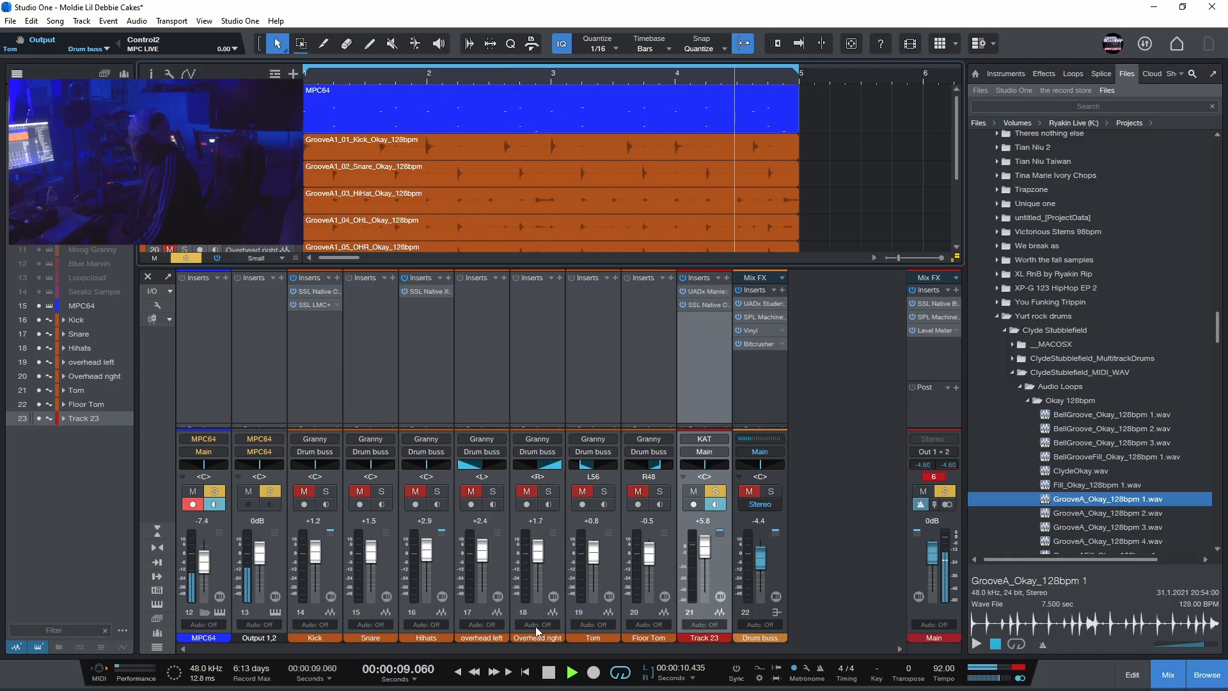
{"action": "left_click", "coordinate": [549, 671]}
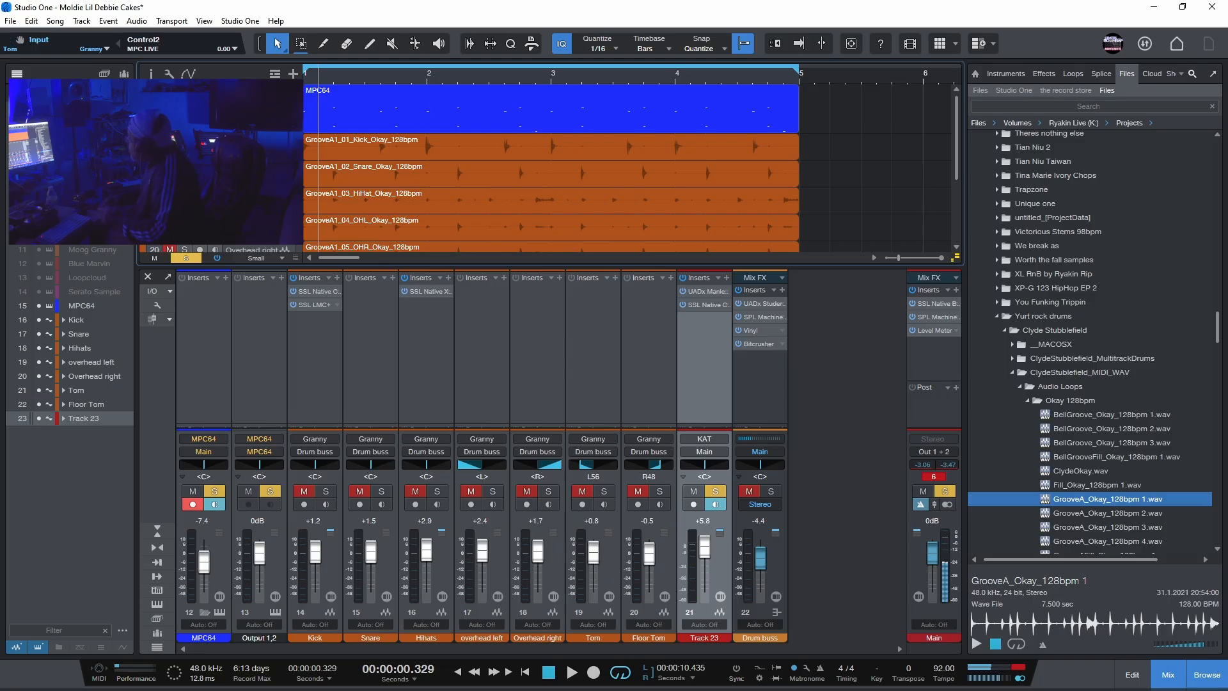
Hide the mixer to give the arrangement full height and set the track height to Normal.
{"action": "left_click_drag", "start_coordinate": [429, 265], "coordinate": [386, 367]}
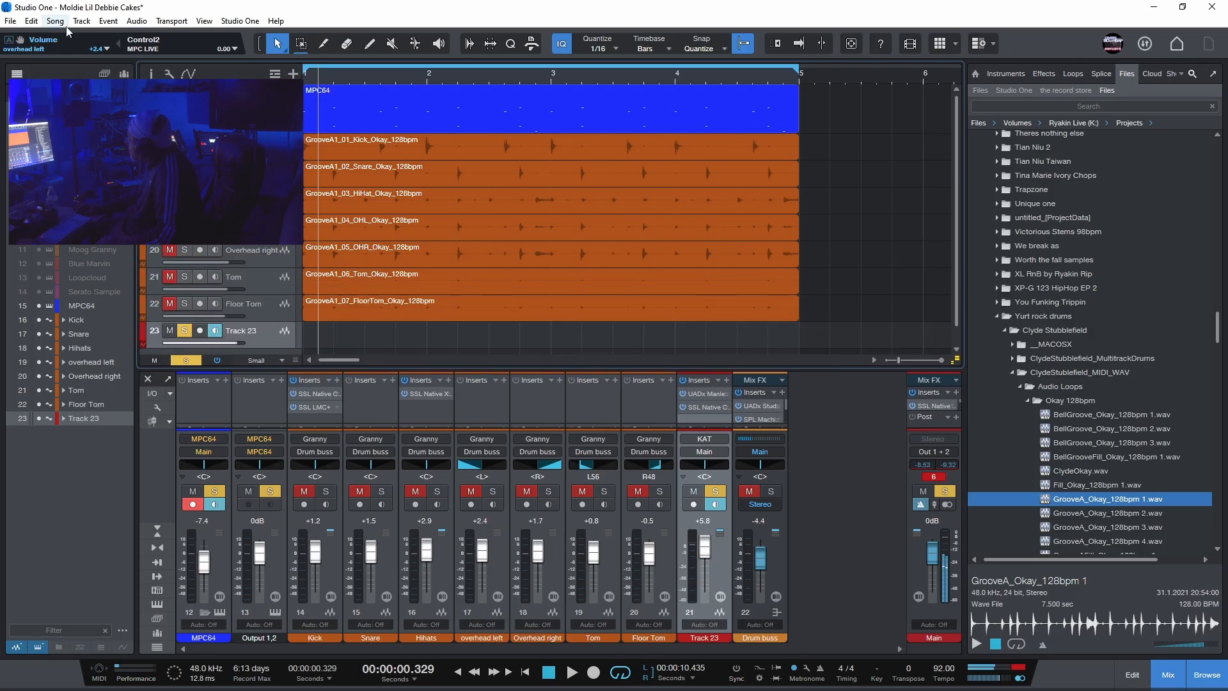
{"action": "left_click", "coordinate": [150, 384]}
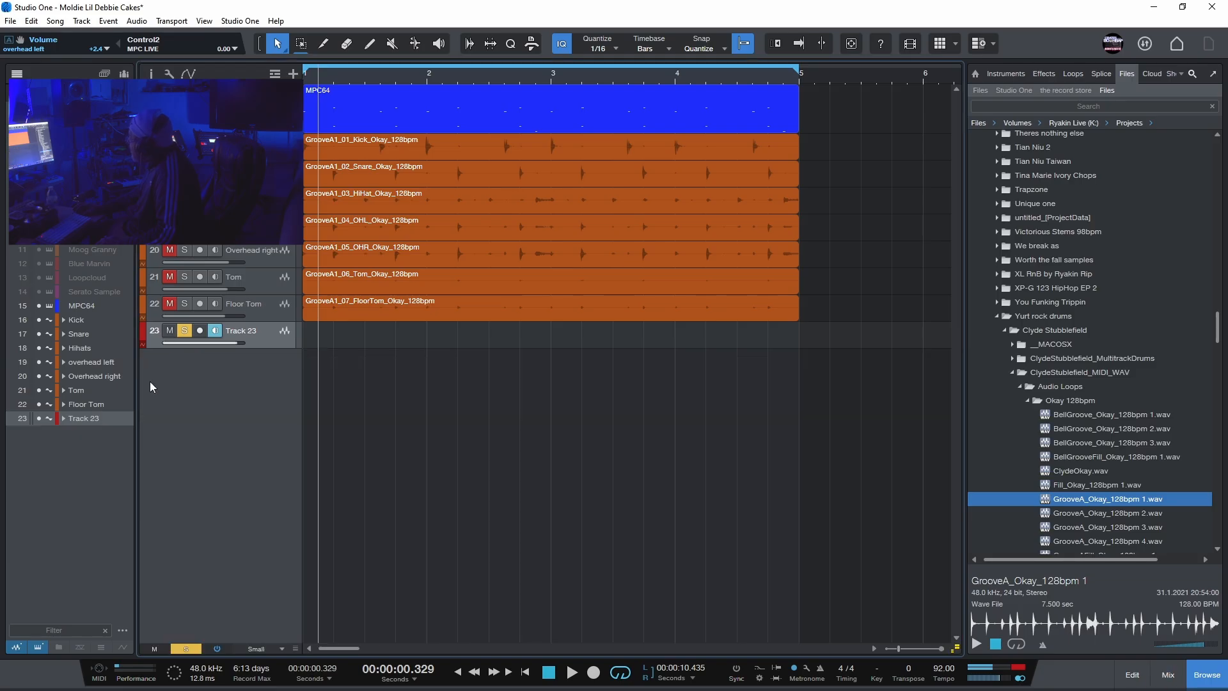
{"action": "left_click", "coordinate": [250, 650]}
{"action": "left_click", "coordinate": [271, 594]}
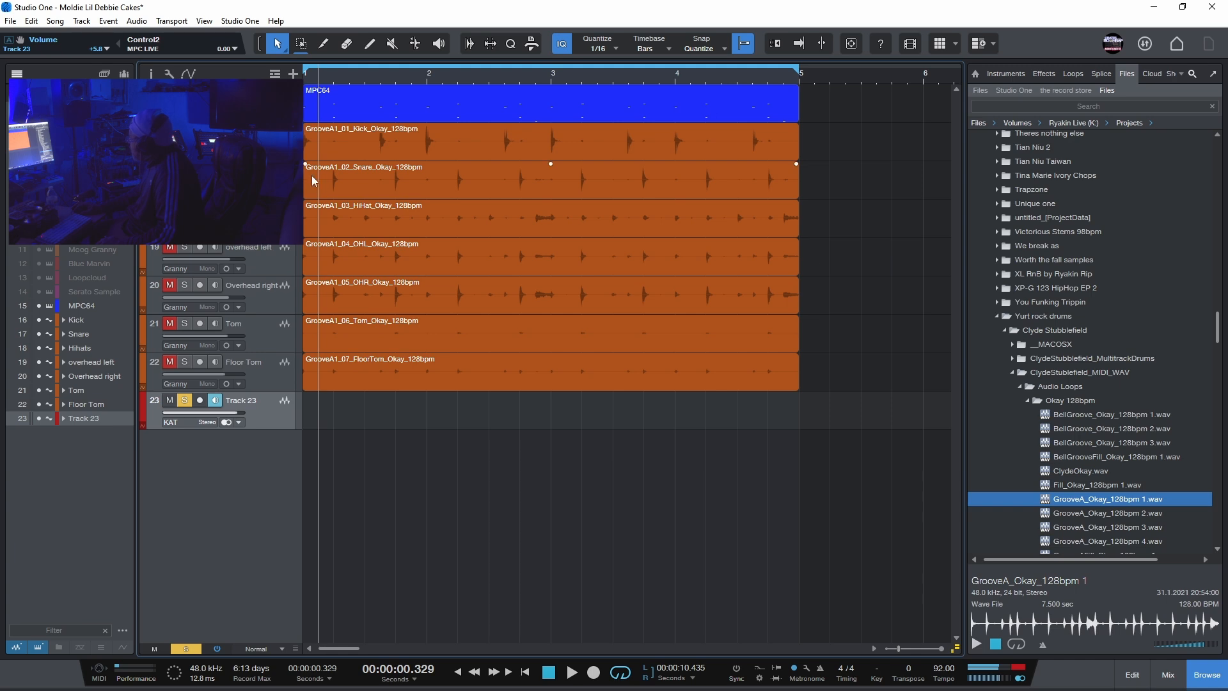
Enlarge the MPC64 track and explode its instrument part's pitches to separate tracks.
{"action": "left_click_drag", "start_coordinate": [233, 123], "coordinate": [266, 248]}
{"action": "left_click", "coordinate": [462, 147]}
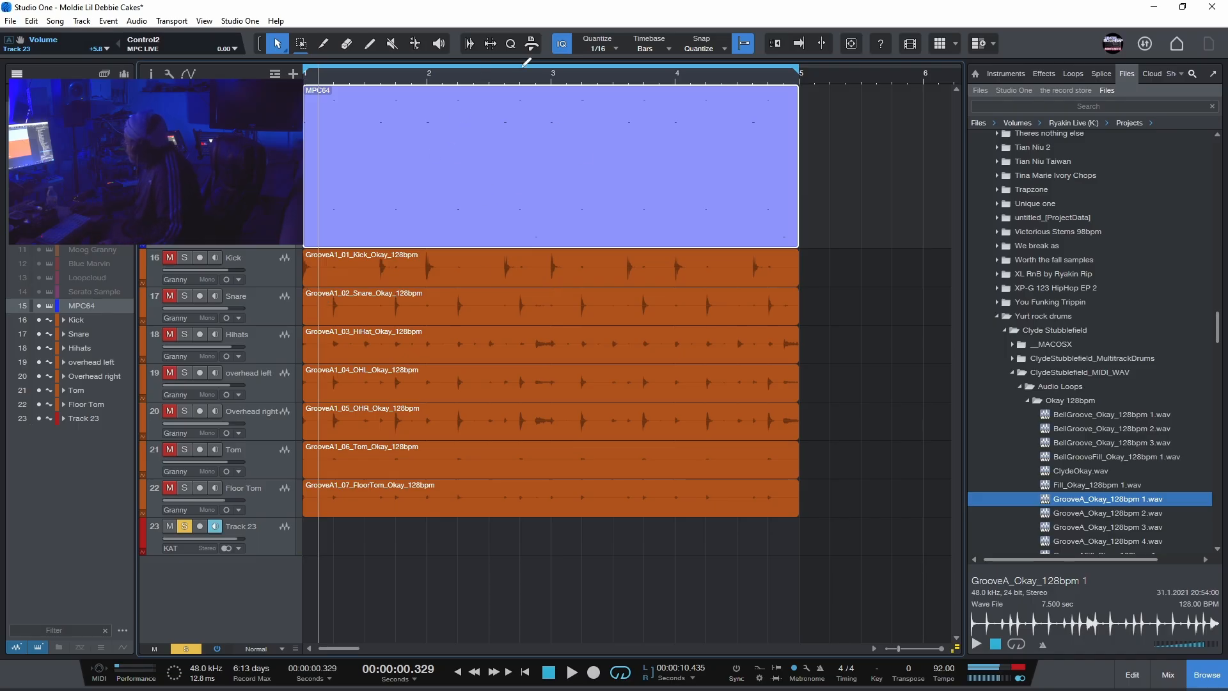
{"action": "right_click", "coordinate": [489, 153]}
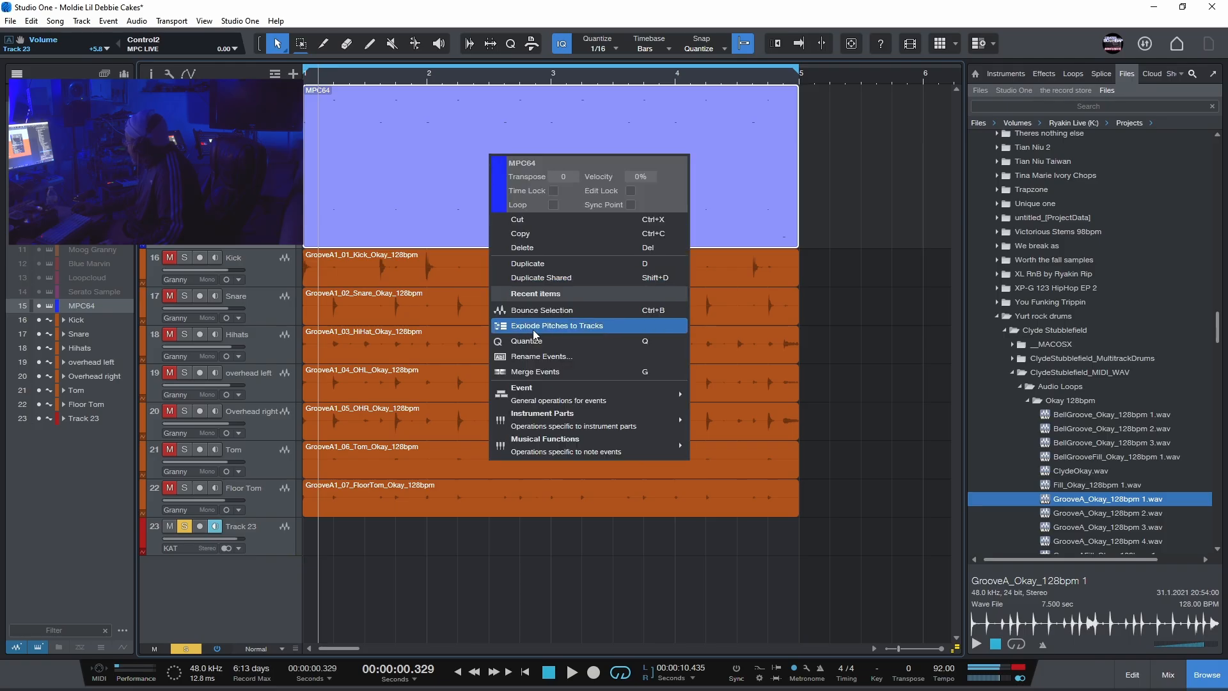
{"action": "left_click", "coordinate": [568, 324]}
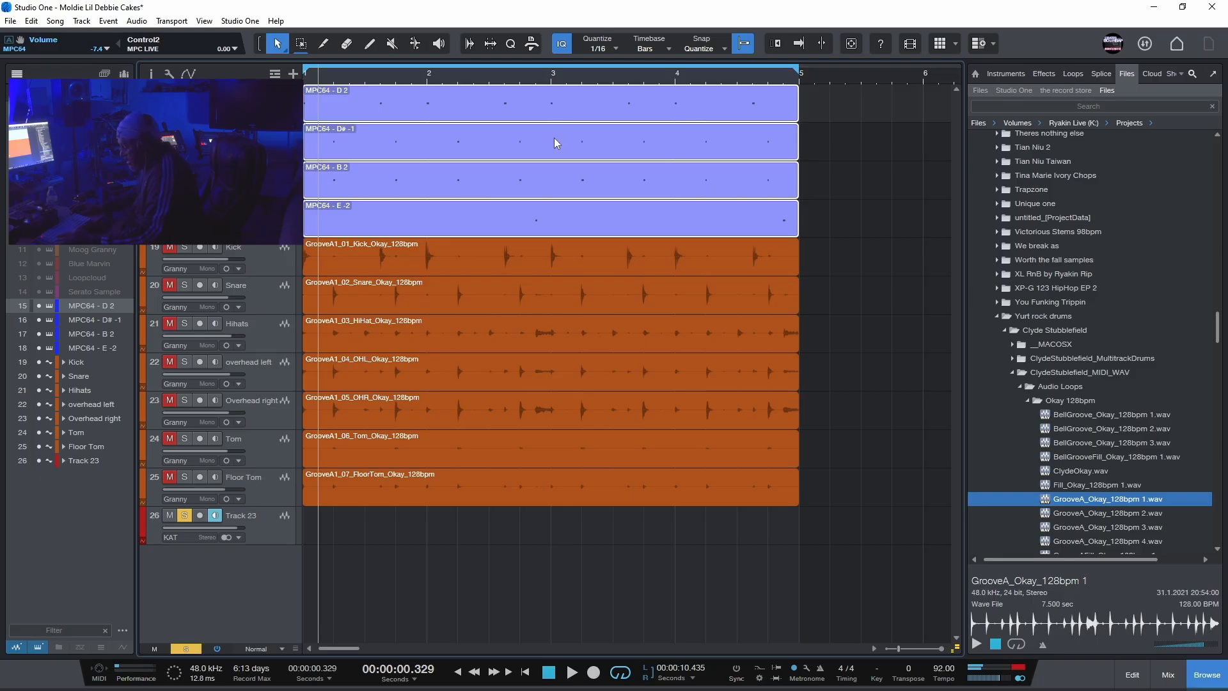
Undo the pitch explosion and the earlier MPC64 recordings, and redo everything up to Explode Pitches to Tracks.
{"action": "key", "text": "ctrl+z"}
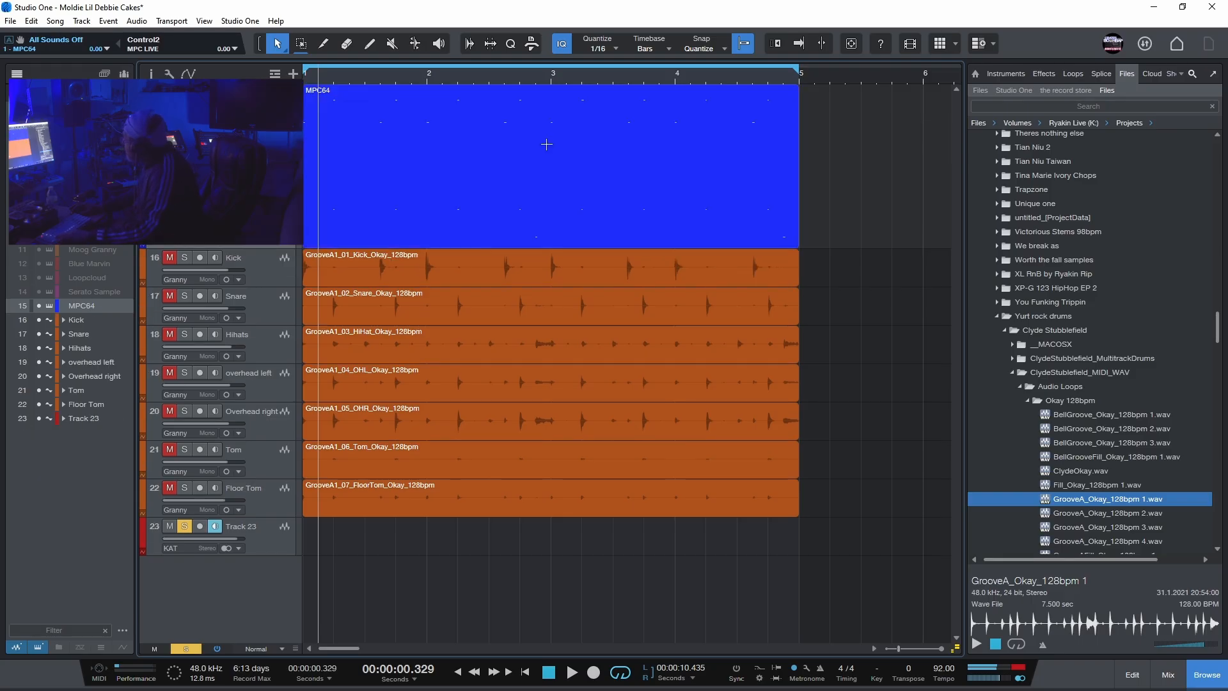
{"action": "key", "text": "Delete"}
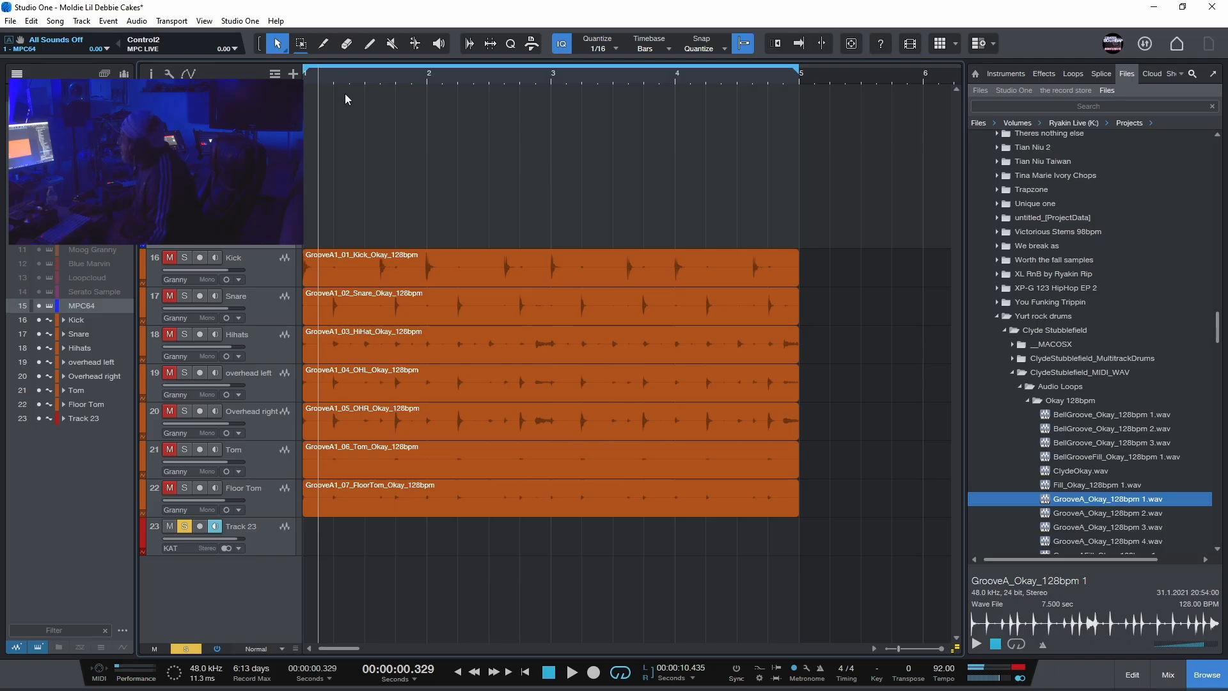
{"action": "left_click", "coordinate": [33, 21]}
{"action": "left_click", "coordinate": [46, 51]}
{"action": "left_click", "coordinate": [32, 21]}
{"action": "left_click", "coordinate": [48, 52]}
{"action": "left_click", "coordinate": [38, 23]}
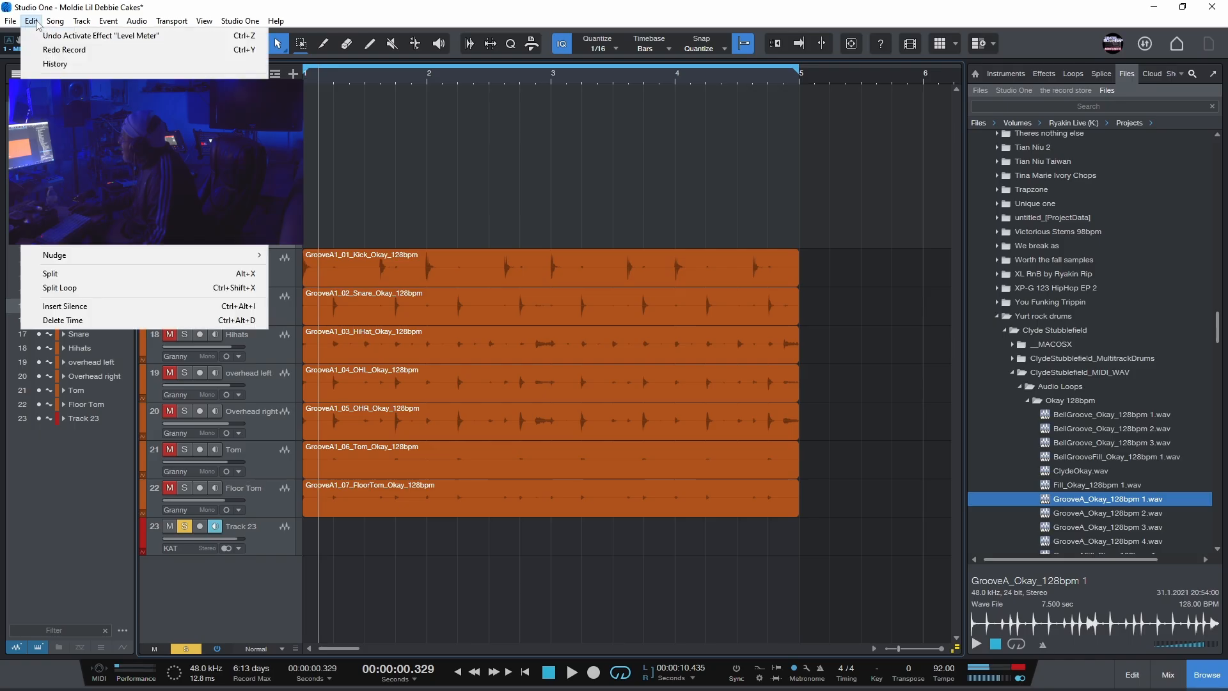
{"action": "left_click", "coordinate": [58, 50]}
{"action": "left_click", "coordinate": [28, 25]}
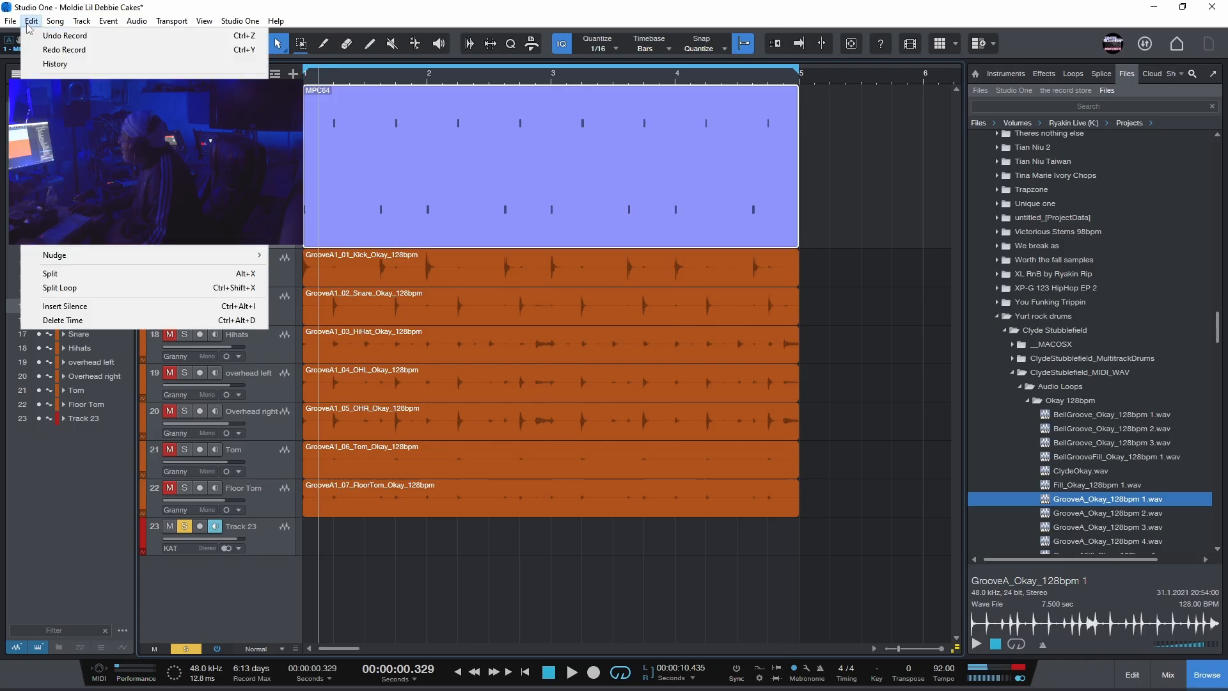
{"action": "left_click", "coordinate": [58, 50]}
{"action": "left_click", "coordinate": [30, 21]}
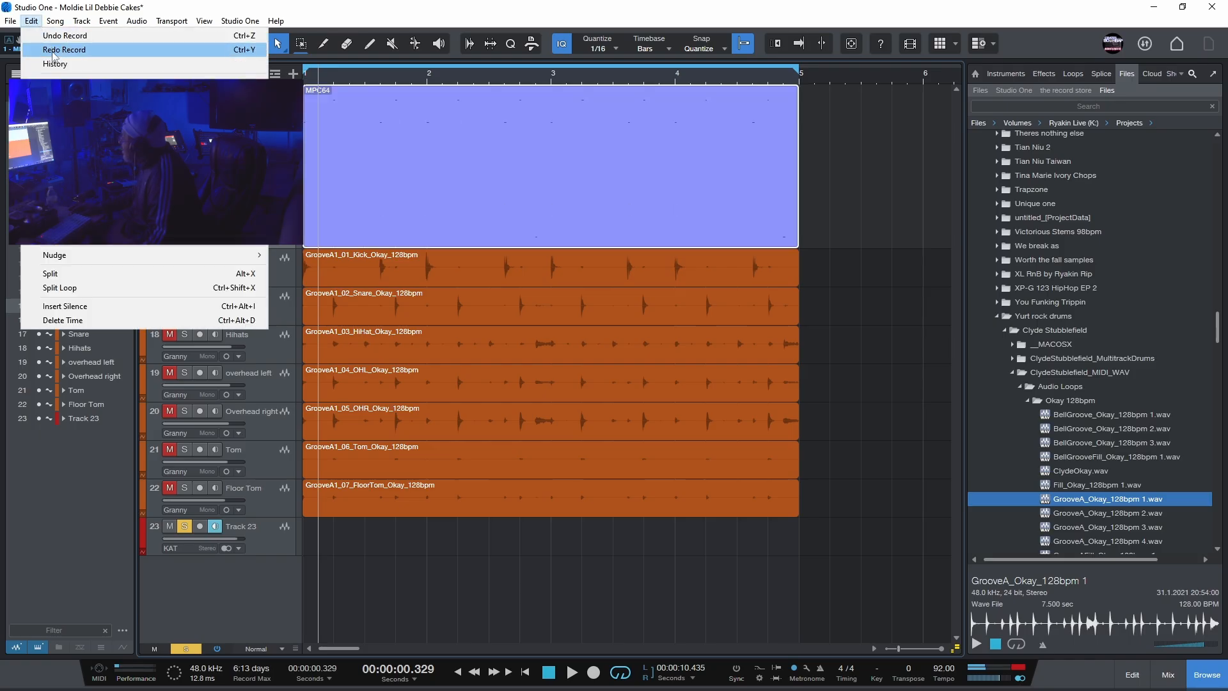
{"action": "left_click", "coordinate": [53, 50]}
{"action": "left_click", "coordinate": [31, 21]}
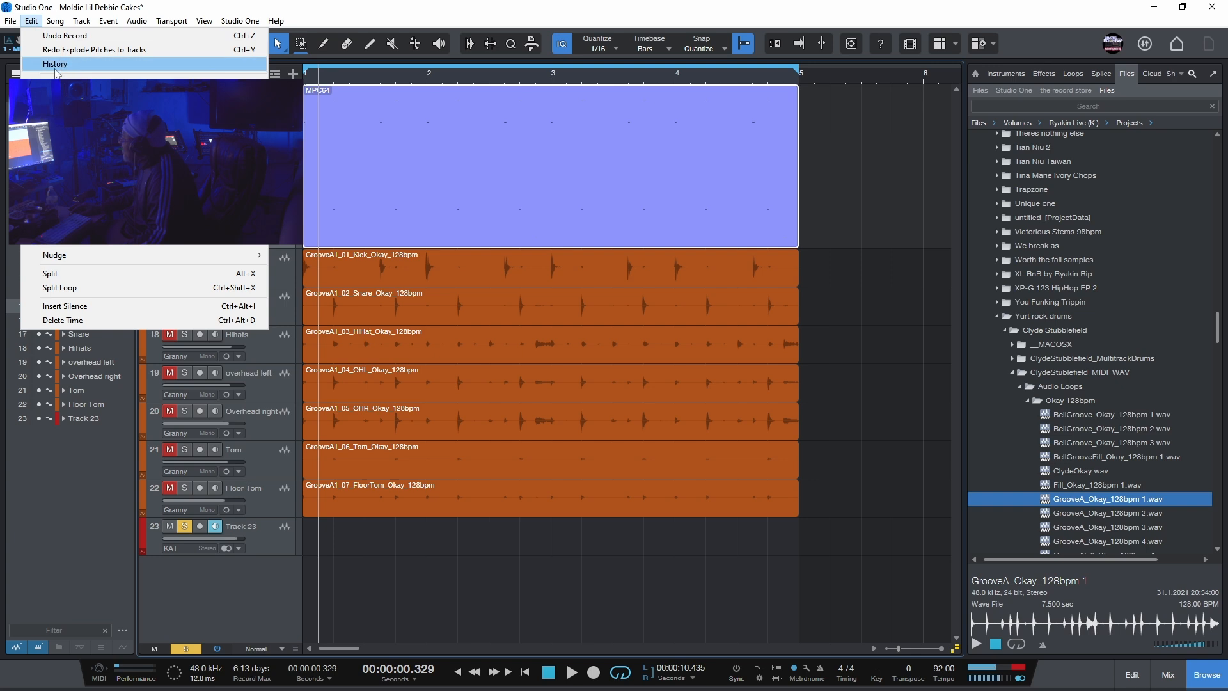
{"action": "left_click", "coordinate": [58, 51]}
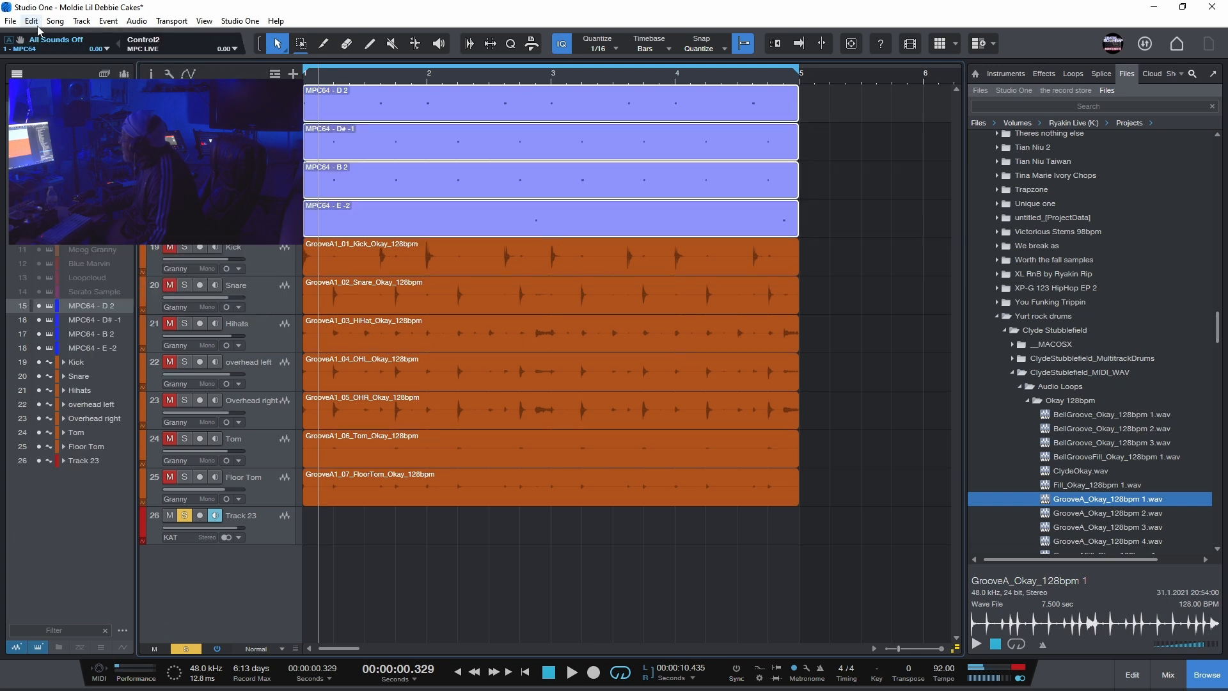
{"action": "left_click", "coordinate": [30, 21]}
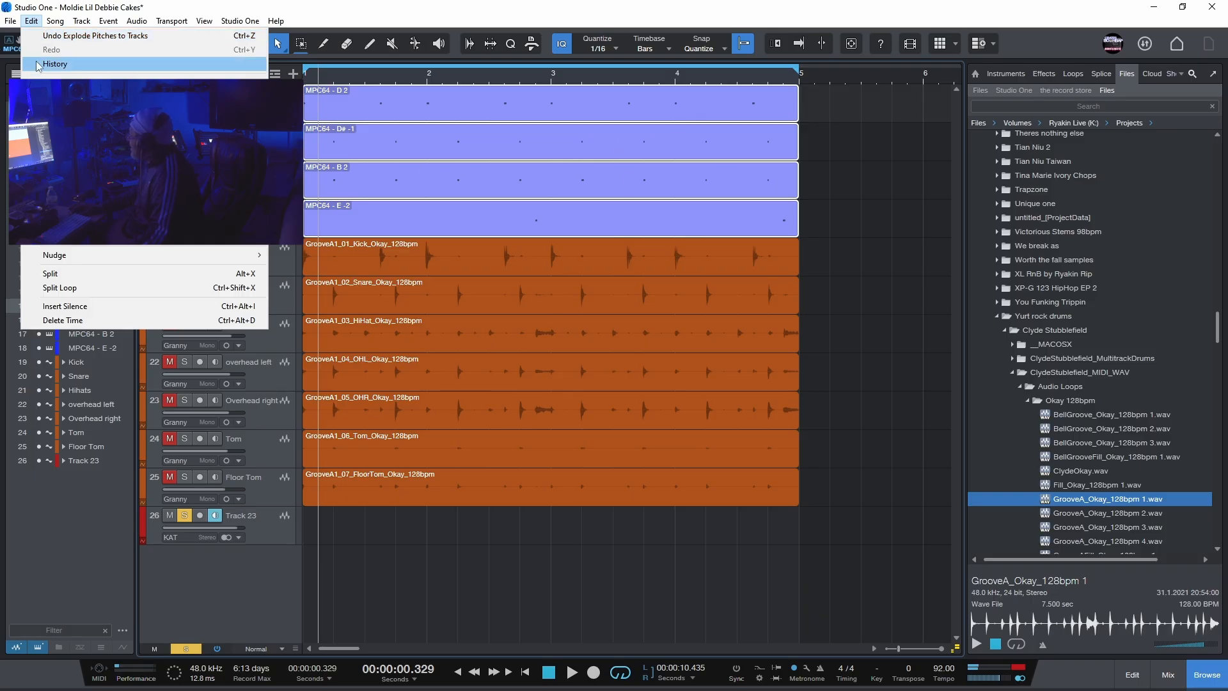
{"action": "left_click", "coordinate": [612, 24]}
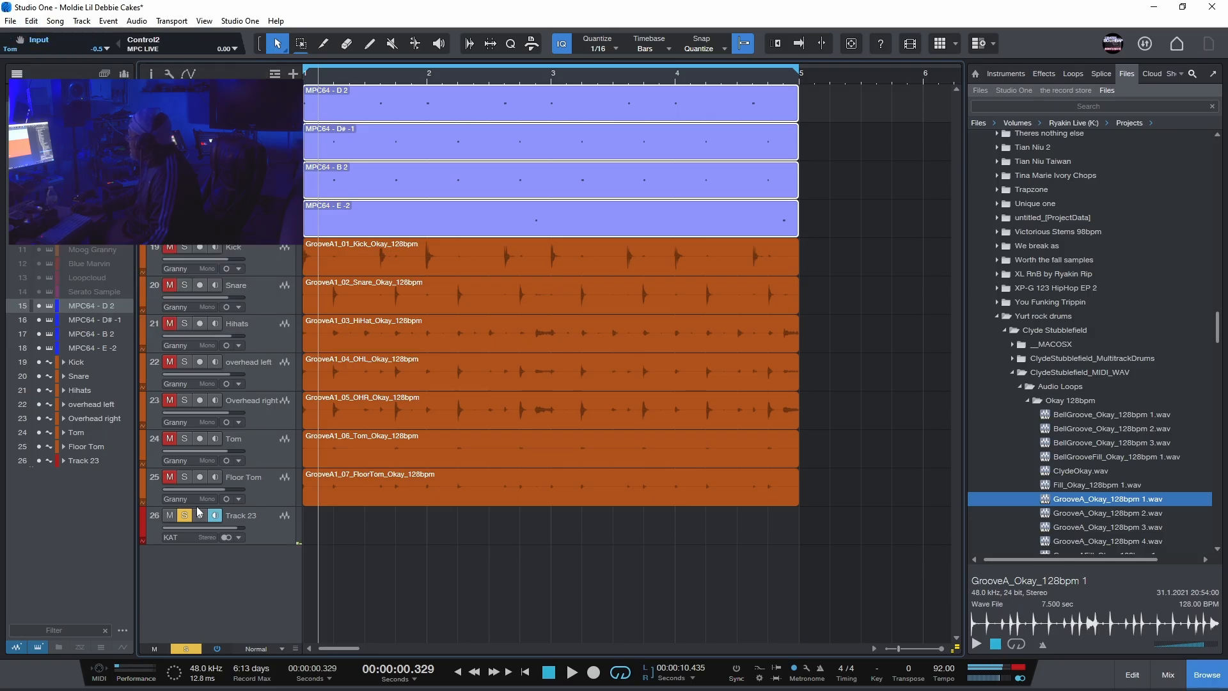
Switch all solos off and back on, and play the exploded MPC64 parts from the song start, stopping playback at the end.
{"action": "left_click", "coordinate": [190, 649]}
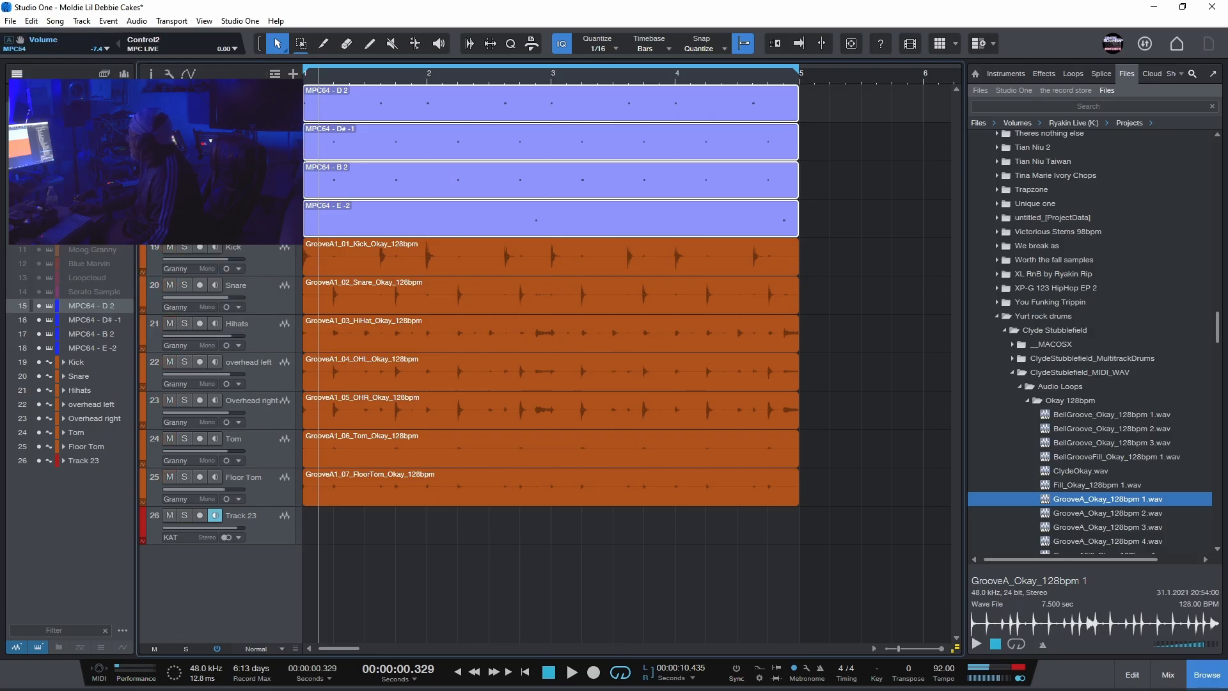
{"action": "left_click", "coordinate": [186, 649]}
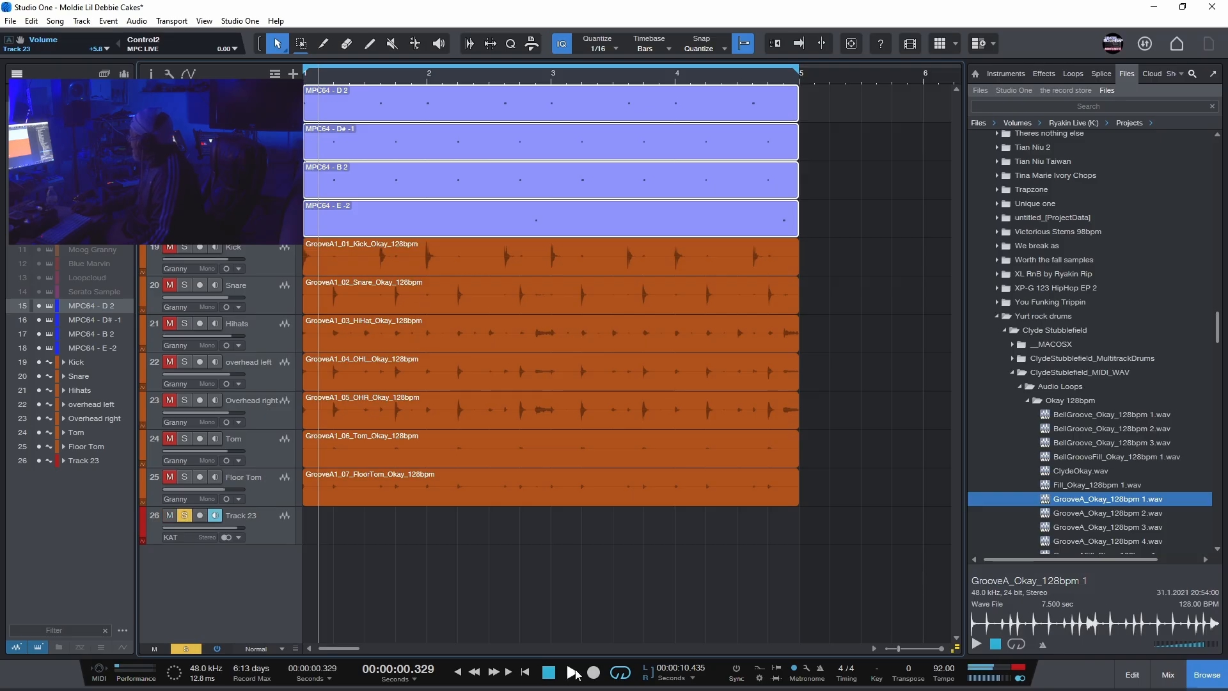
{"action": "left_click", "coordinate": [550, 673]}
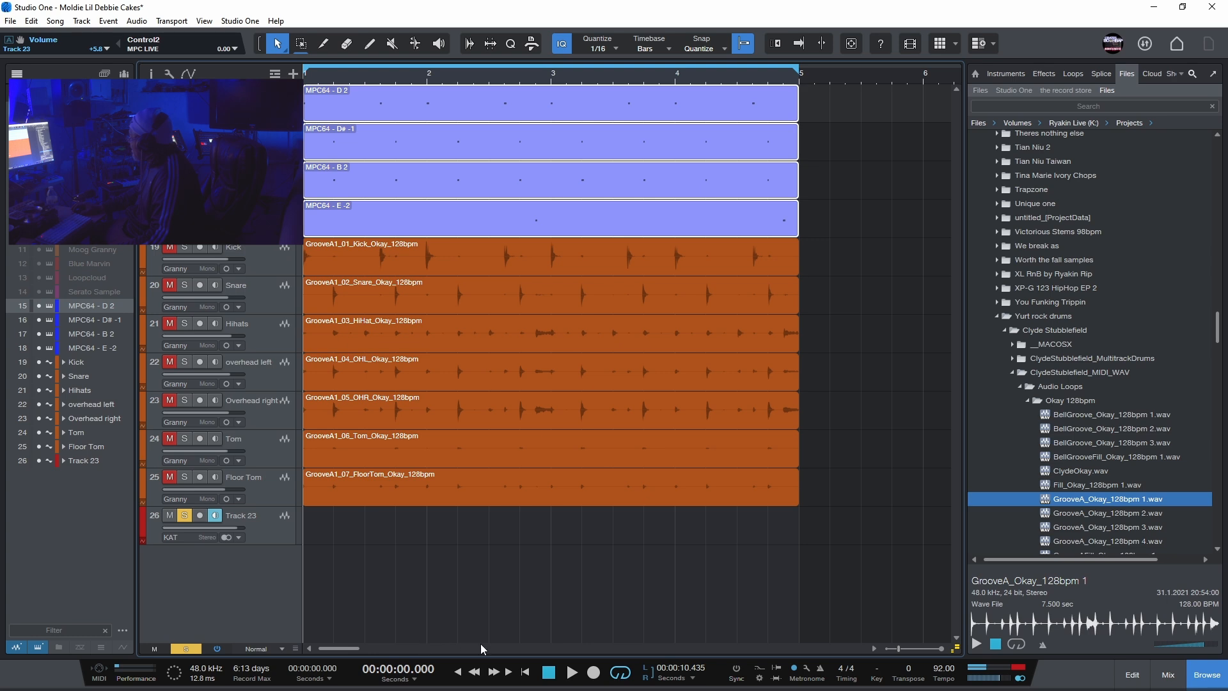
{"action": "left_click", "coordinate": [574, 673]}
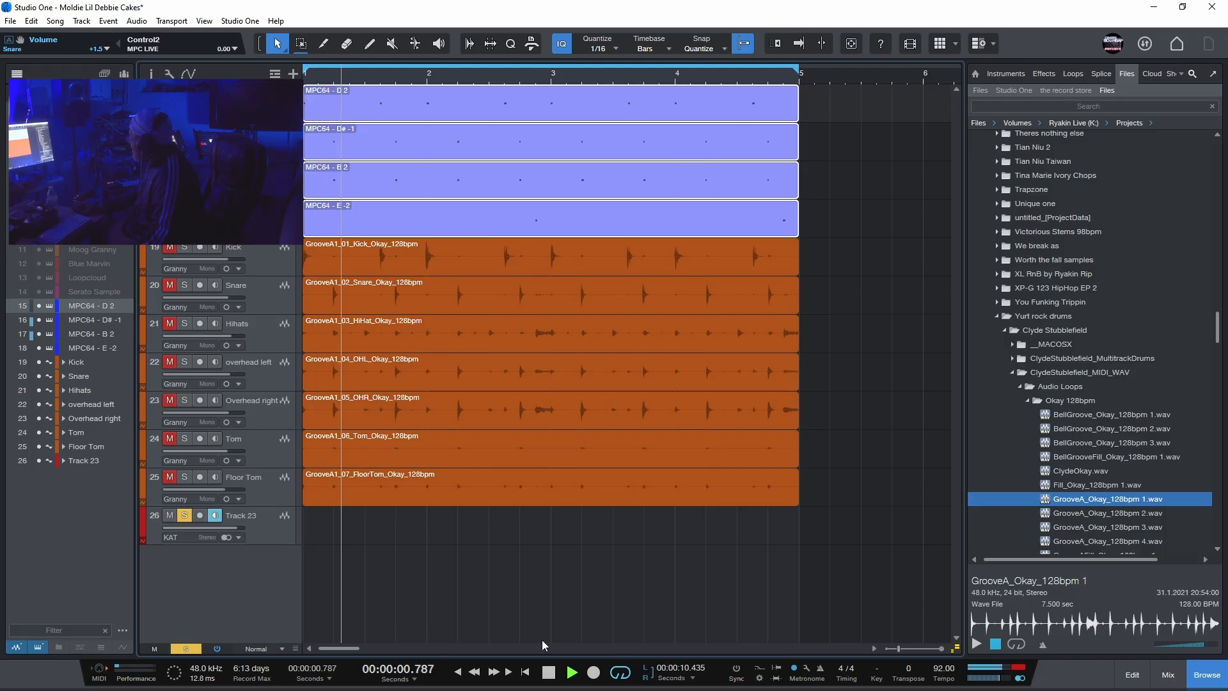
{"action": "left_click", "coordinate": [548, 672]}
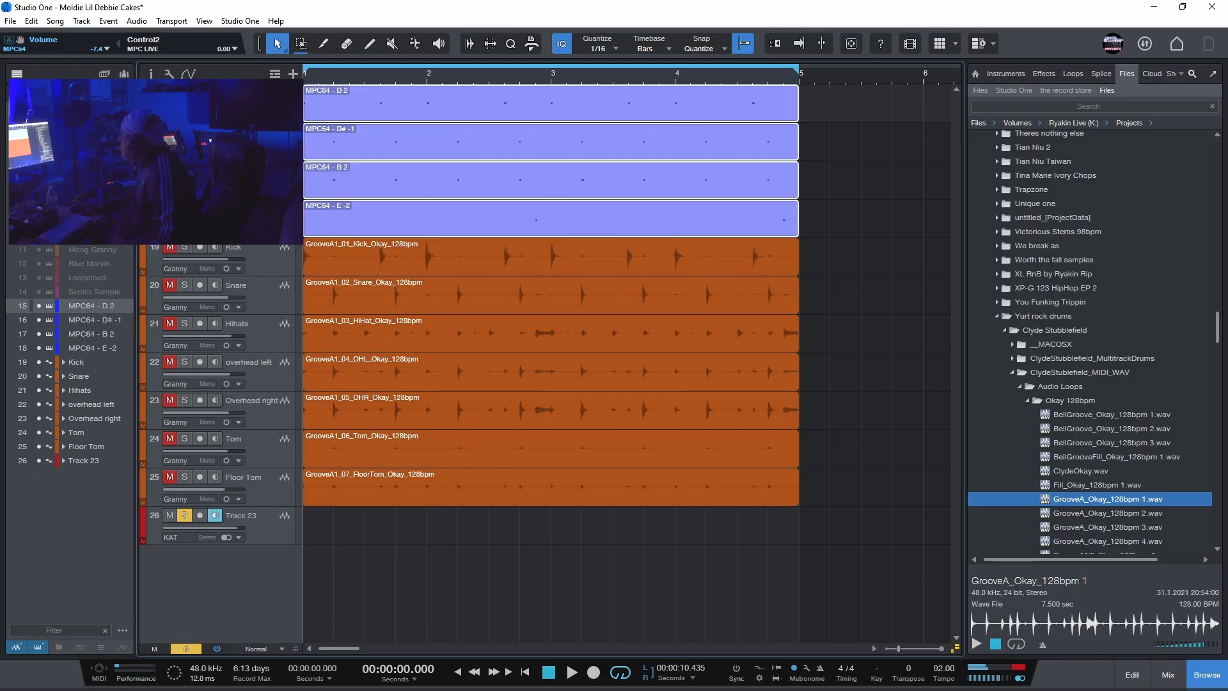
Overdub a take into the MPC64 - D 2 part from the song start and stop recording.
{"action": "left_click", "coordinate": [359, 109]}
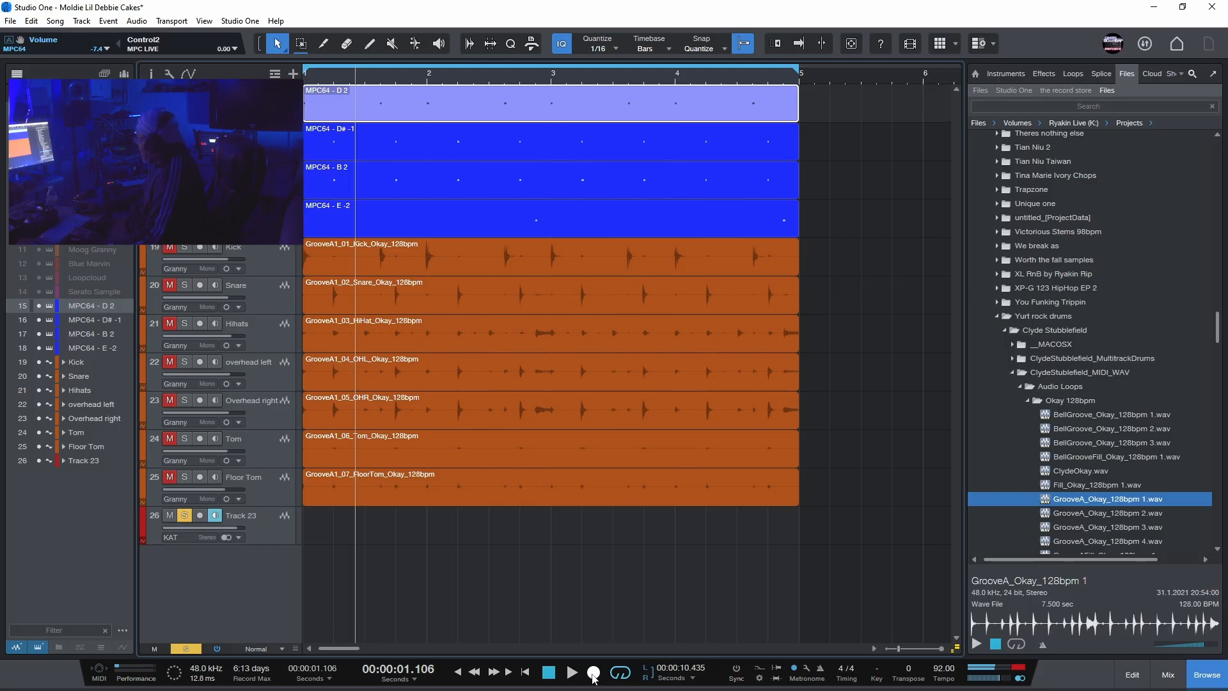
{"action": "left_click", "coordinate": [549, 672]}
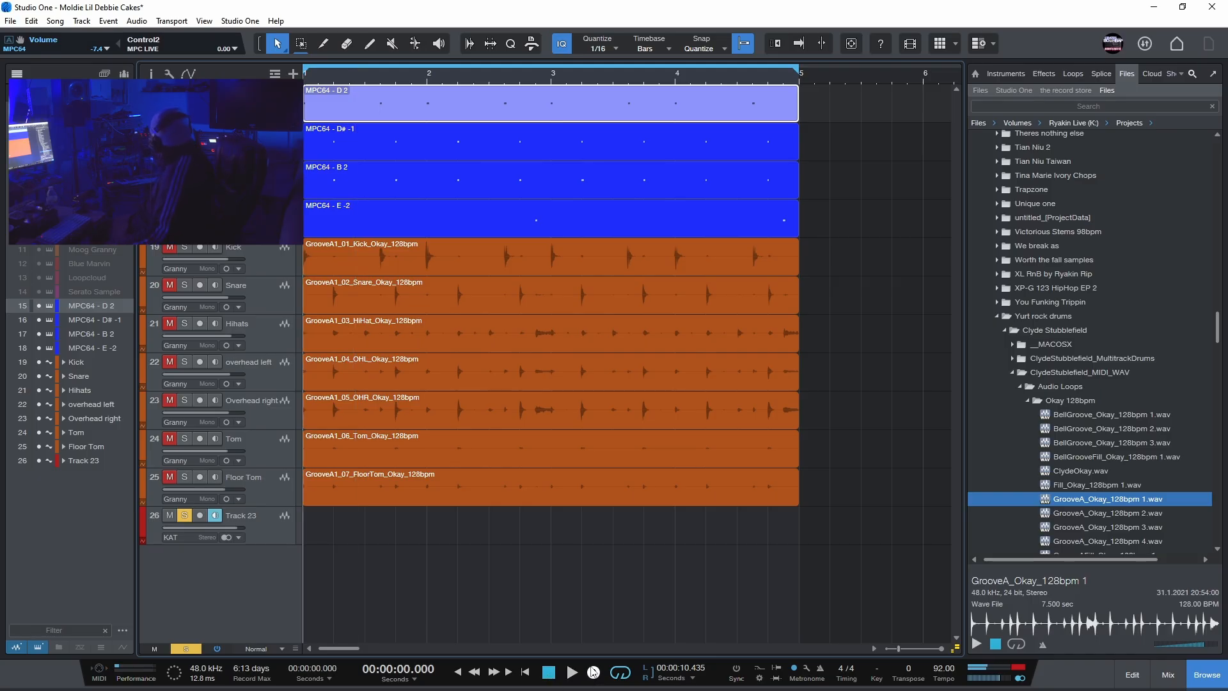
{"action": "left_click", "coordinate": [593, 672]}
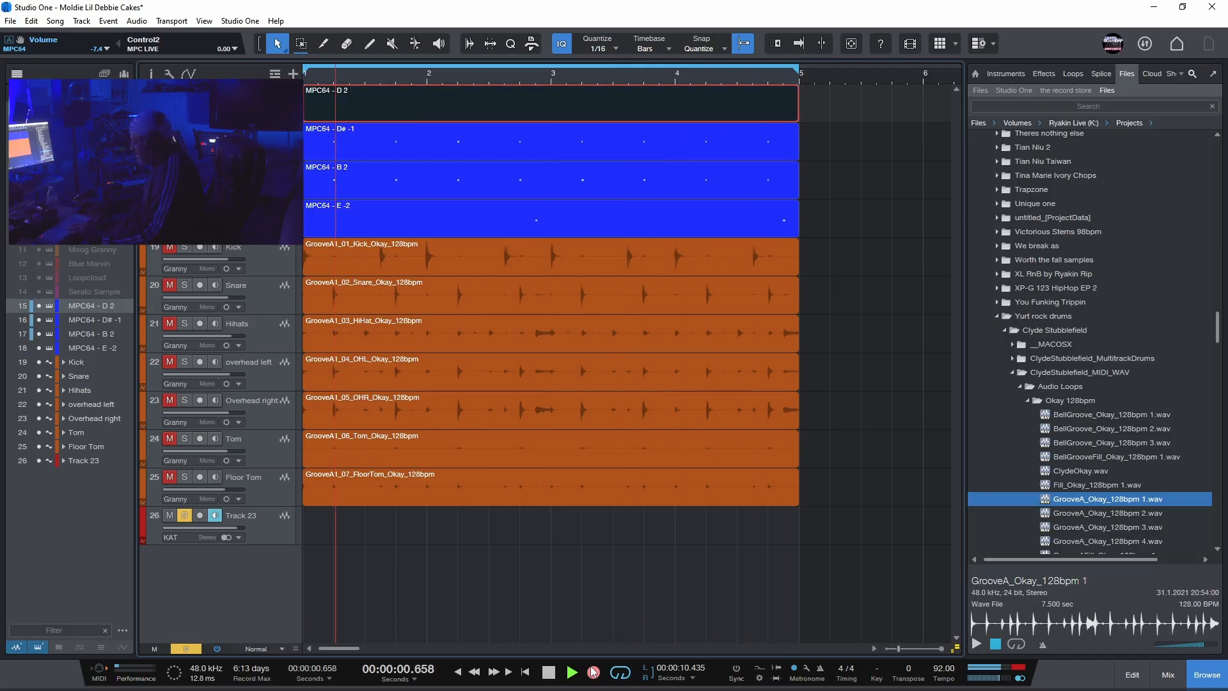
{"action": "key", "text": "space"}
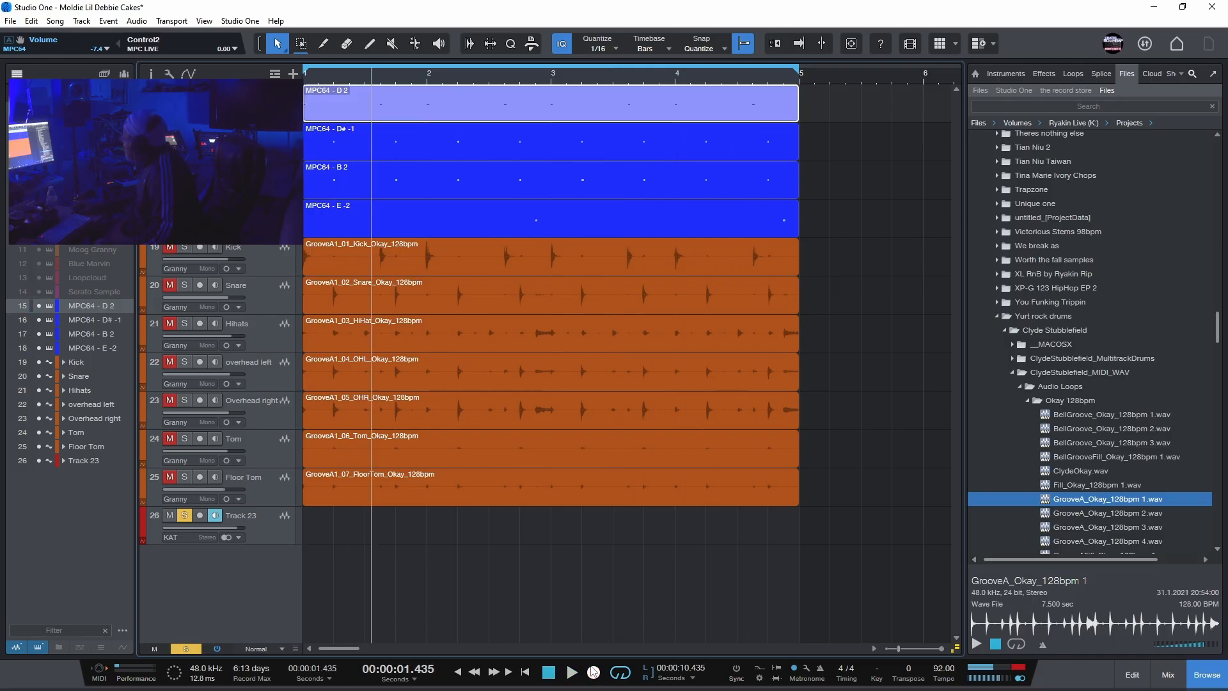
Explode the pitches of the overdubbed MPC64 - D 2 part to tracks and return the playhead to the song start.
{"action": "right_click", "coordinate": [517, 104]}
{"action": "left_click", "coordinate": [589, 263]}
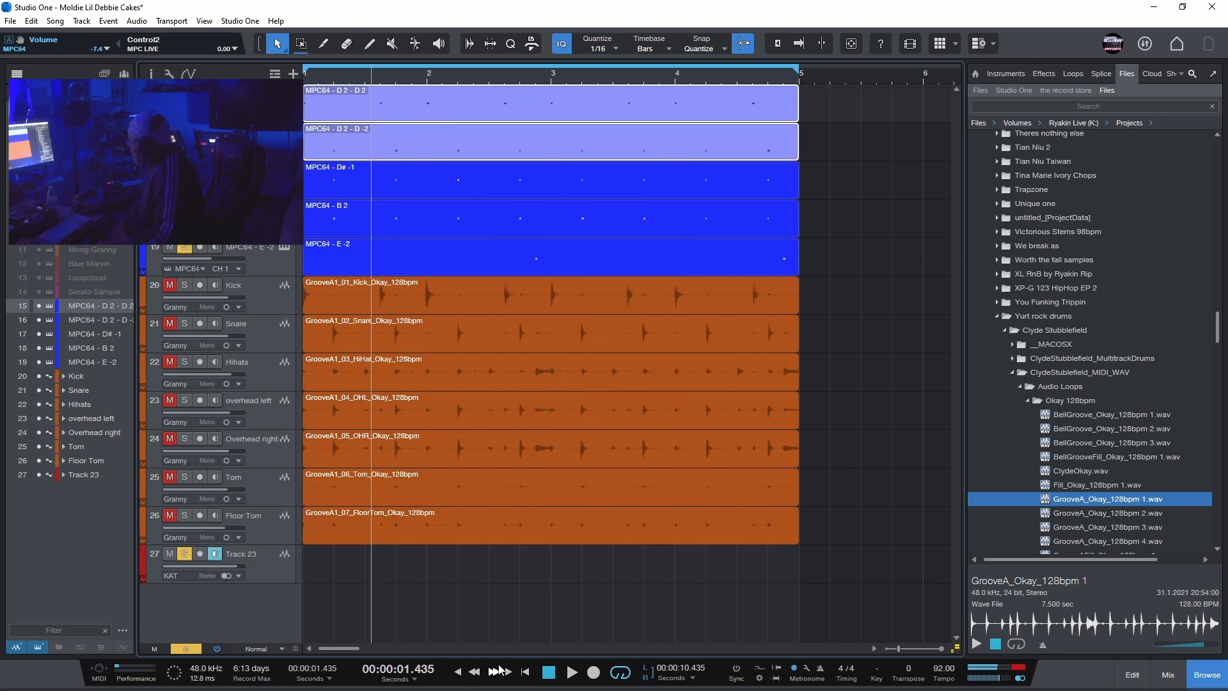
{"action": "left_click", "coordinate": [549, 677]}
Bounce all five MPC64 instrument parts to audio tracks.
{"action": "left_click_drag", "start_coordinate": [830, 101], "coordinate": [323, 276]}
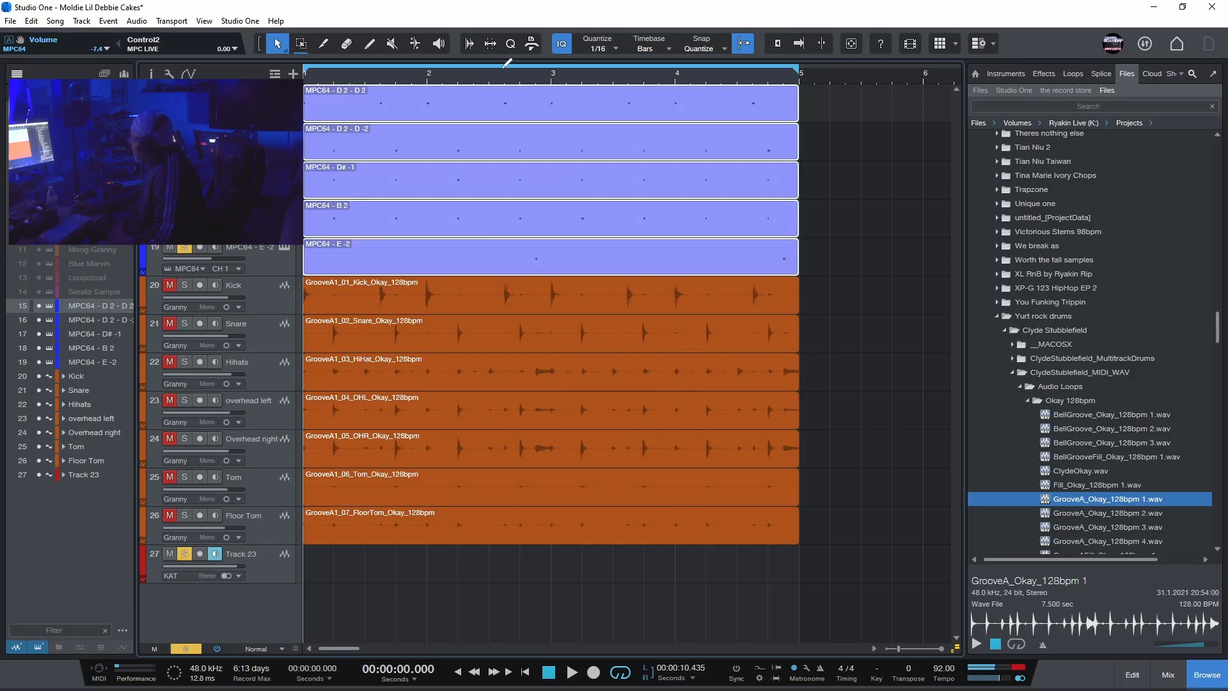
{"action": "right_click", "coordinate": [453, 110]}
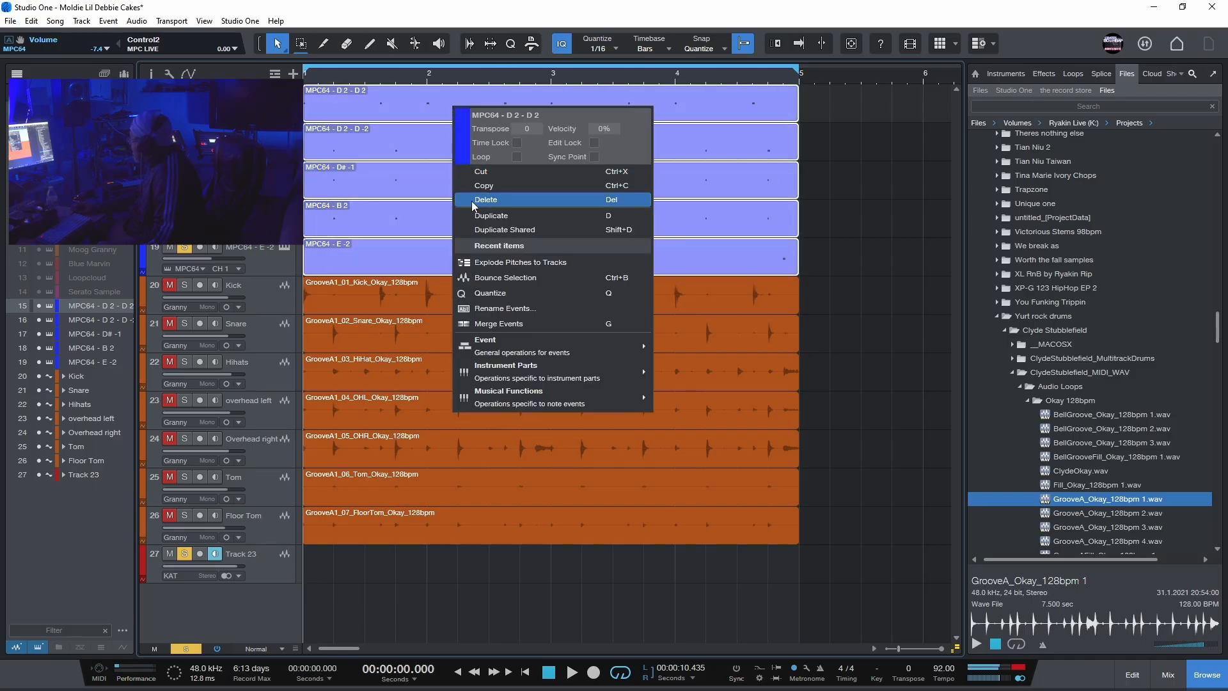
{"action": "left_click", "coordinate": [500, 279]}
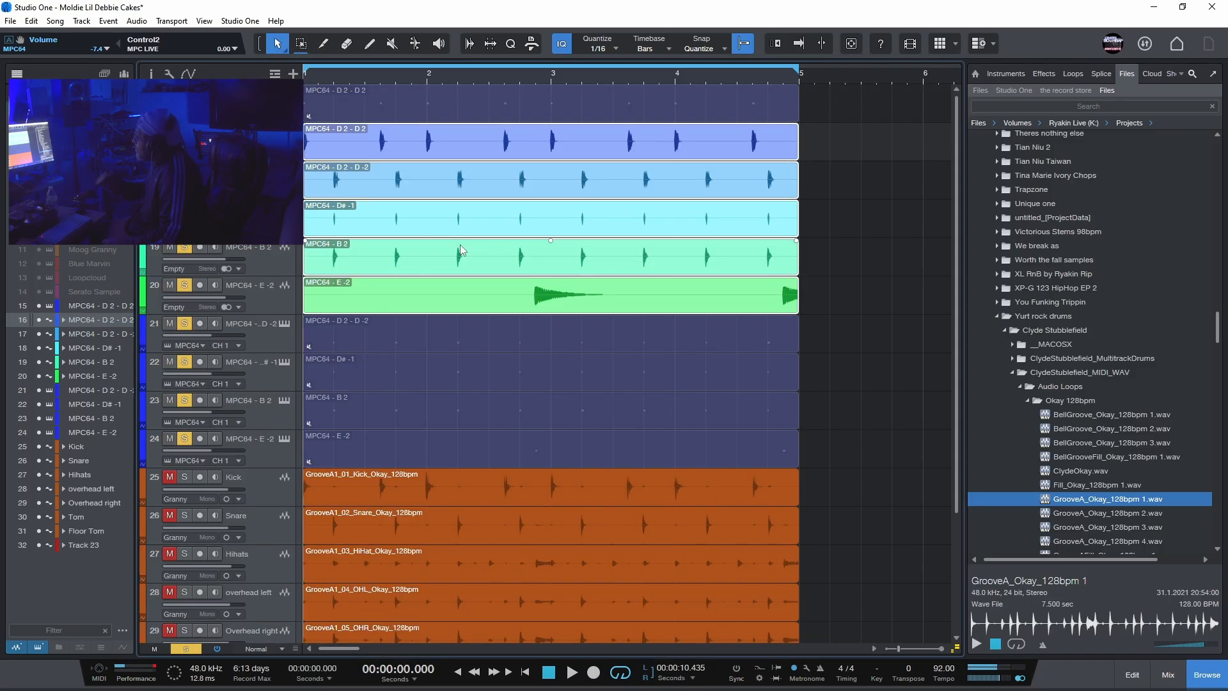
Move the four muted instrument tracks D 2 - D -2, D# -1, B 2 and E -2 directly below MPC64 - D 2 - D 2 and hide them.
{"action": "left_click", "coordinate": [281, 344]}
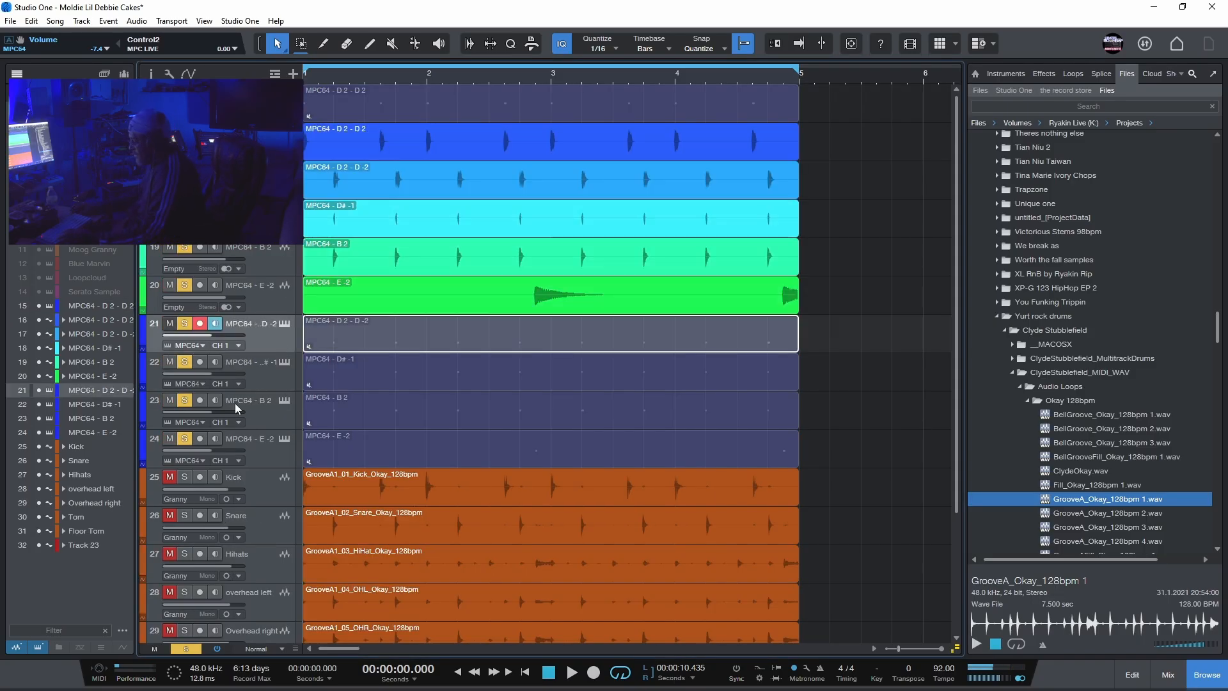
{"action": "left_click", "coordinate": [250, 388], "text": "shift"}
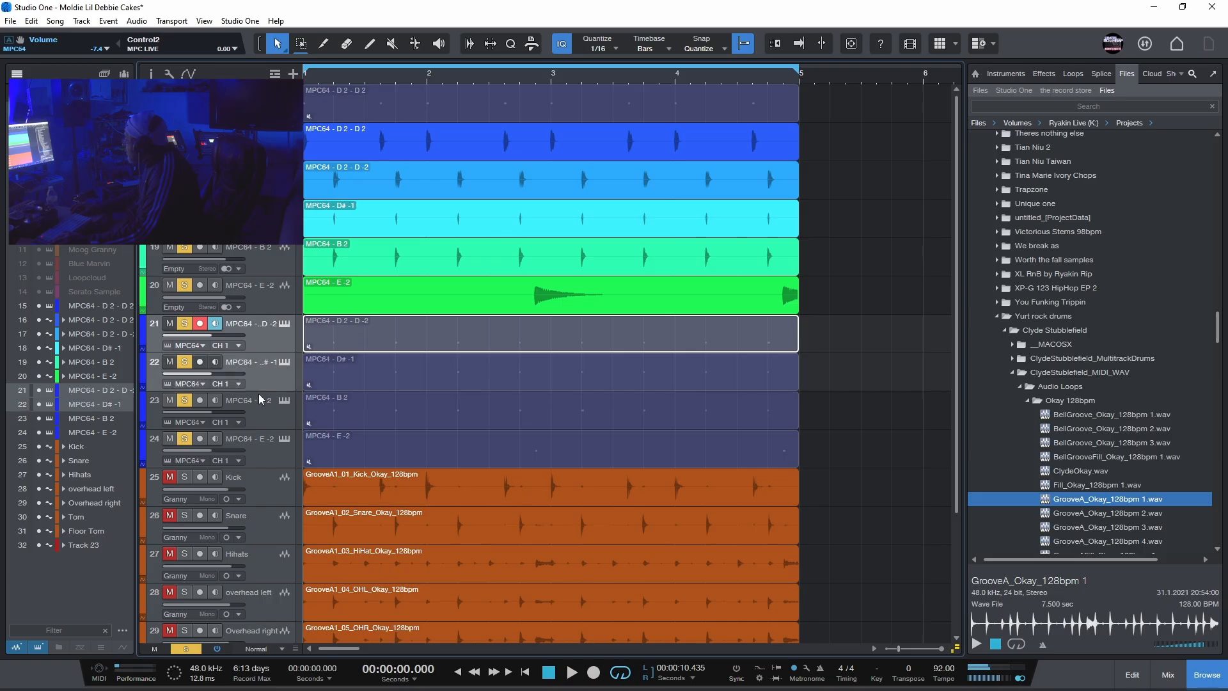
{"action": "left_click", "coordinate": [259, 403], "text": "shift"}
{"action": "left_click", "coordinate": [259, 445], "text": "shift"}
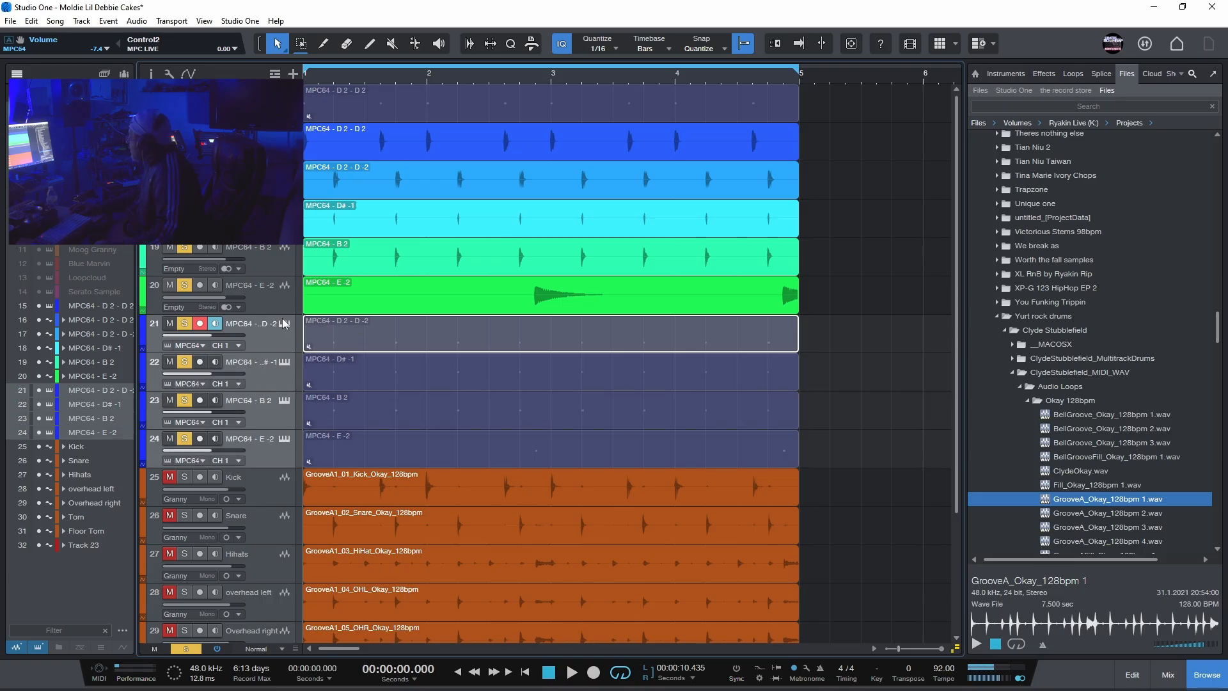
{"action": "left_click_drag", "start_coordinate": [263, 334], "coordinate": [308, 159]}
{"action": "right_click", "coordinate": [307, 160]}
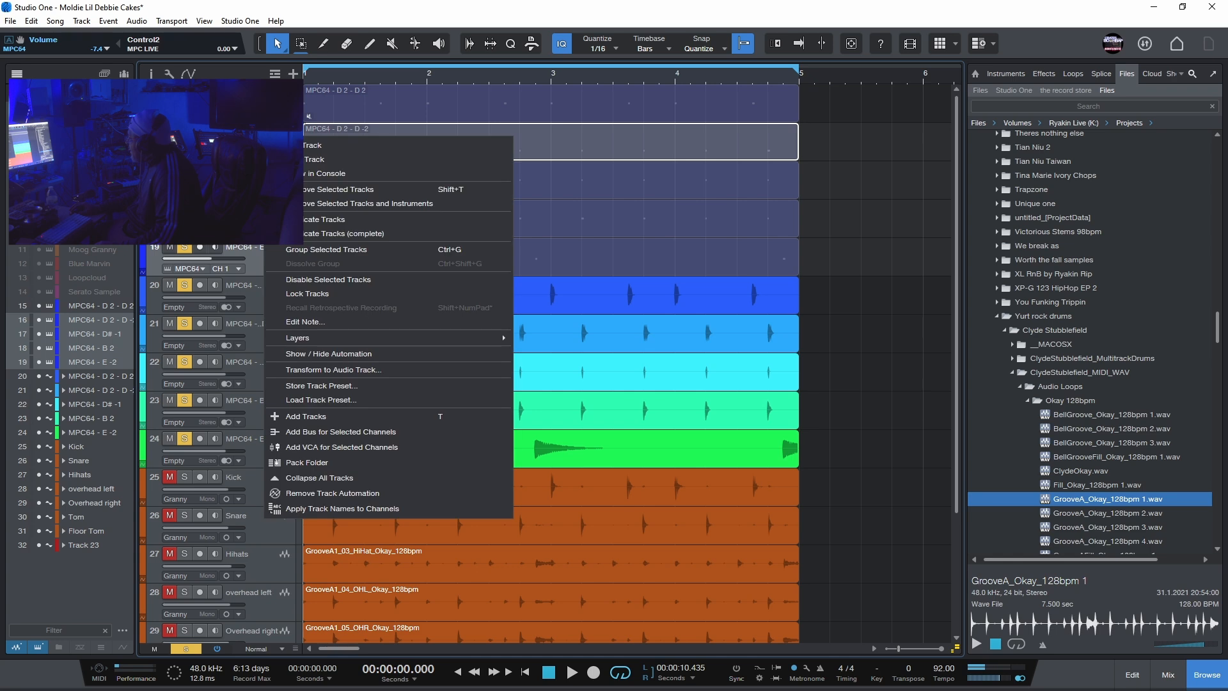
{"action": "left_click", "coordinate": [308, 159]}
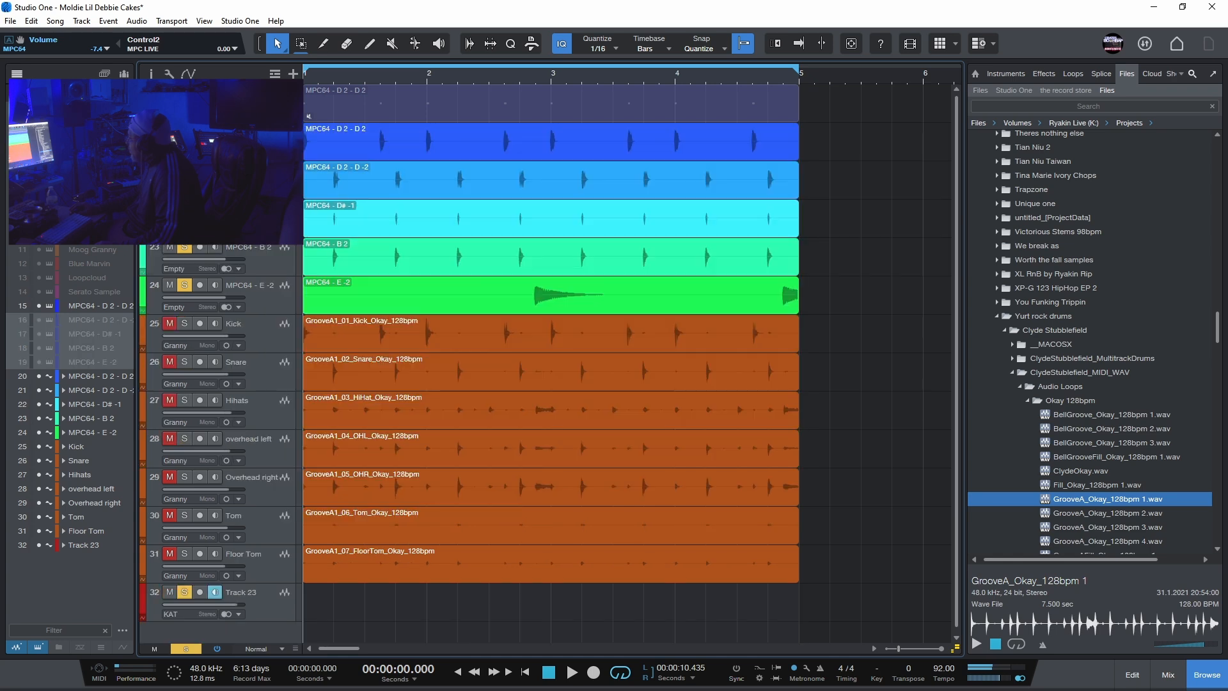
Add a new layer named MPC64 - D 2 - D 2.2 to the remaining MPC64 instrument track.
{"action": "right_click", "coordinate": [317, 110]}
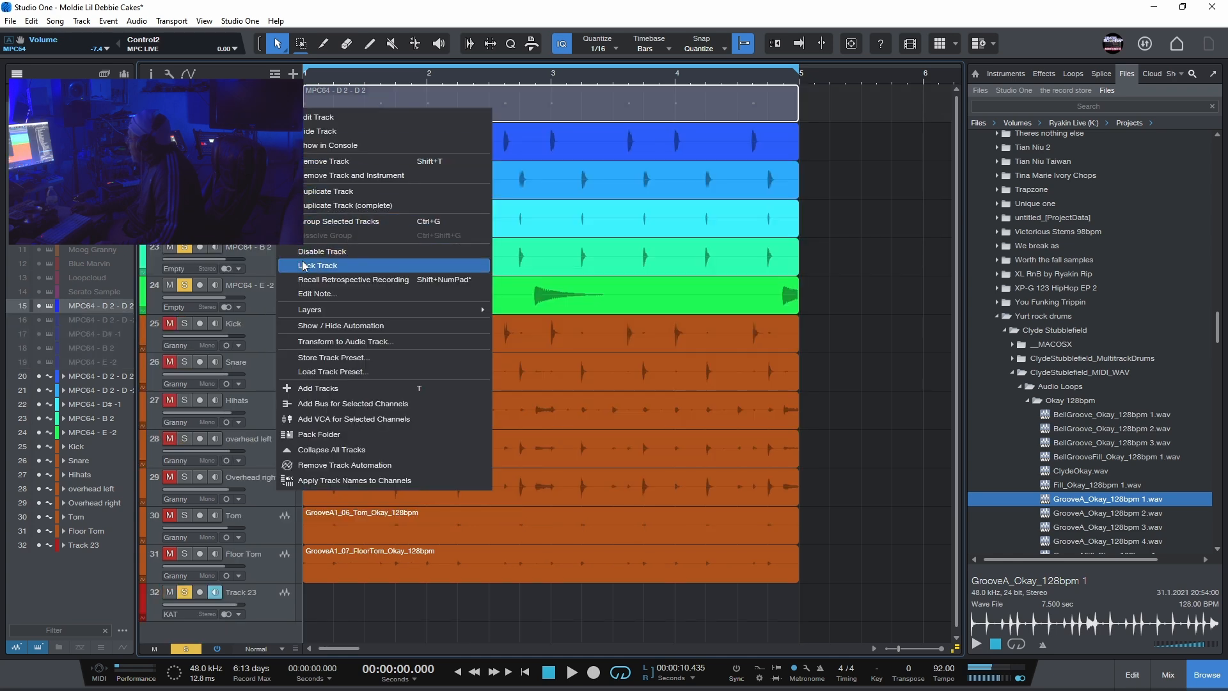
{"action": "mouse_move", "coordinate": [341, 312]}
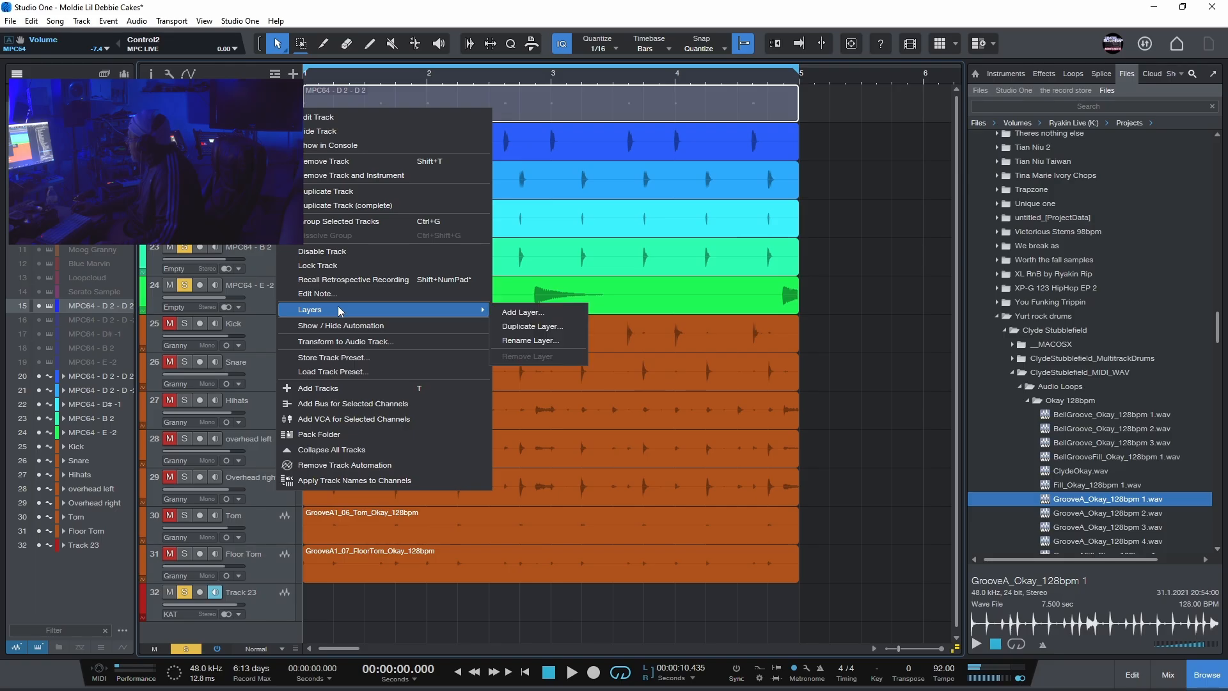
{"action": "left_click", "coordinate": [527, 313]}
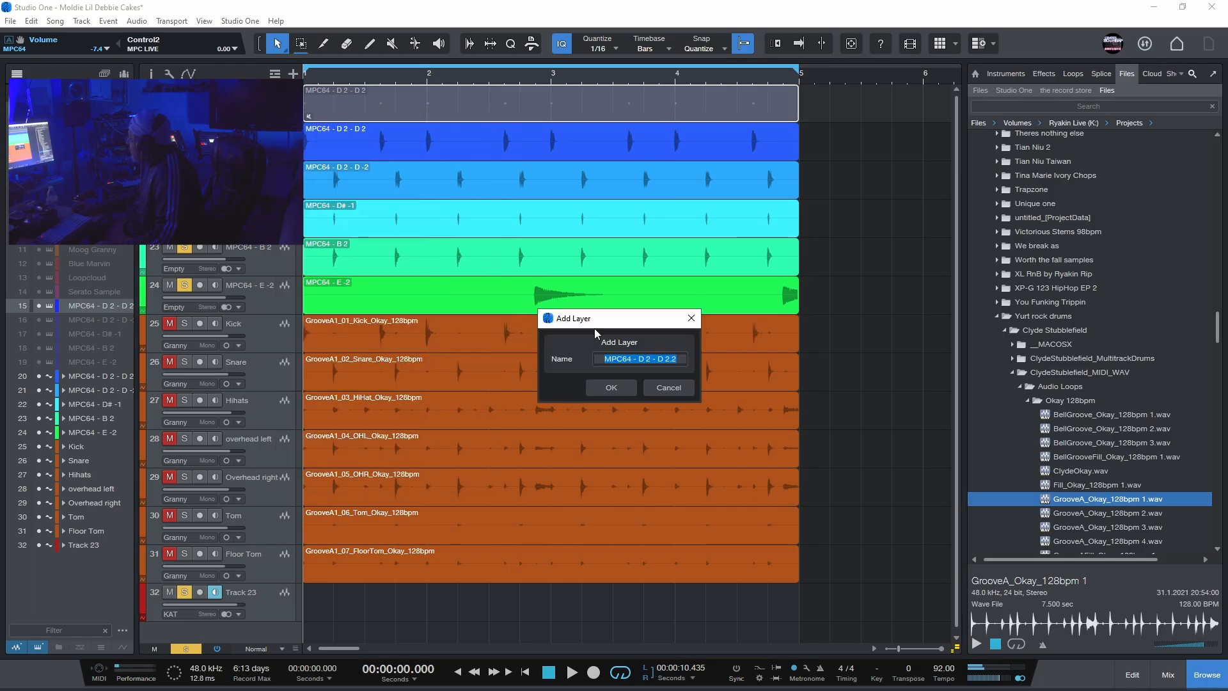
{"action": "left_click", "coordinate": [610, 387]}
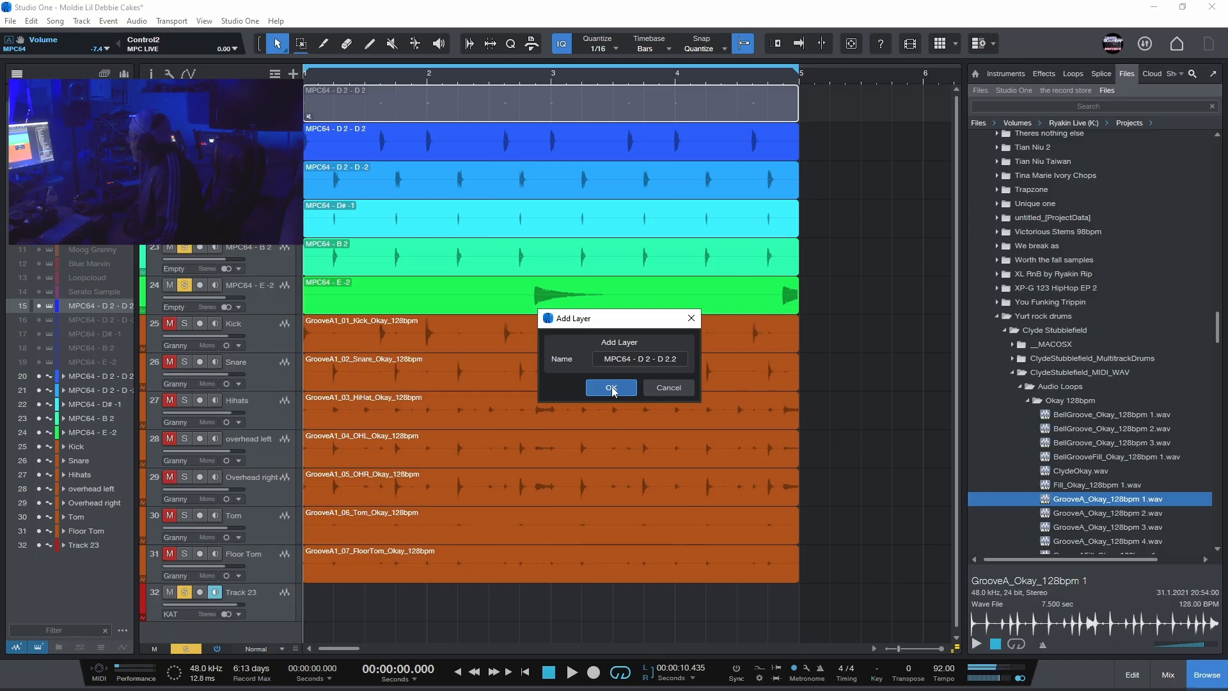
{"action": "left_click", "coordinate": [611, 386]}
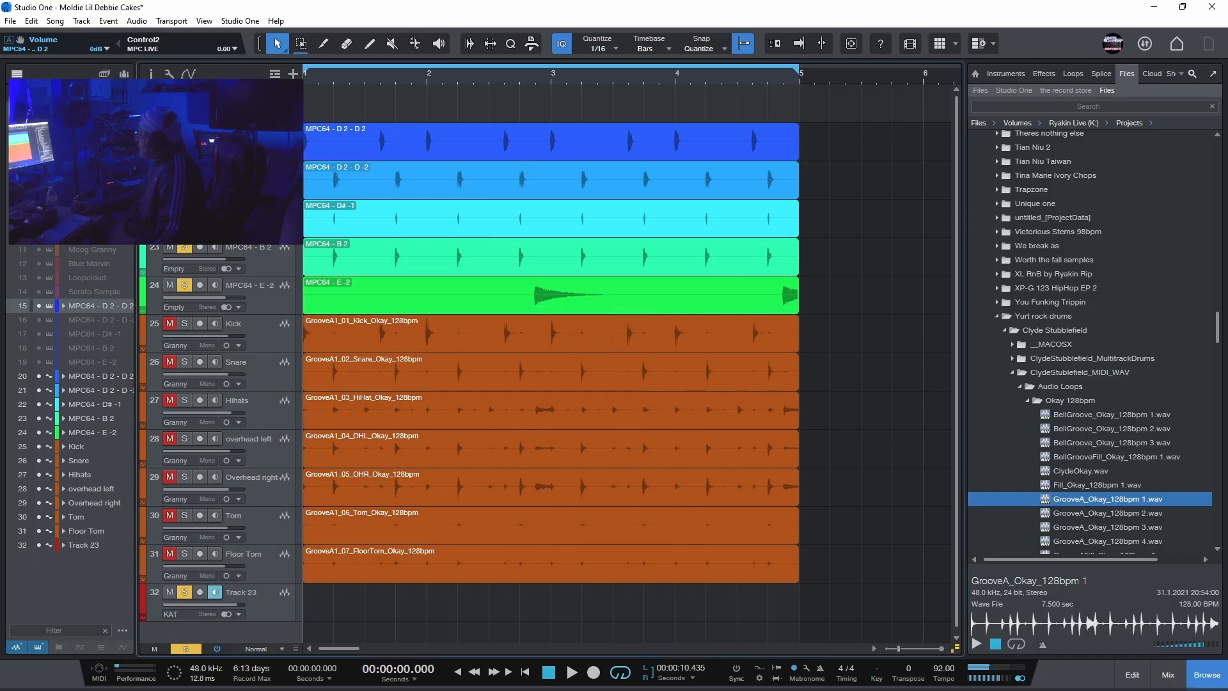
Rename the bounced MPC64 - D 2 - D 2 audio track as Kick.
{"action": "left_click", "coordinate": [253, 133]}
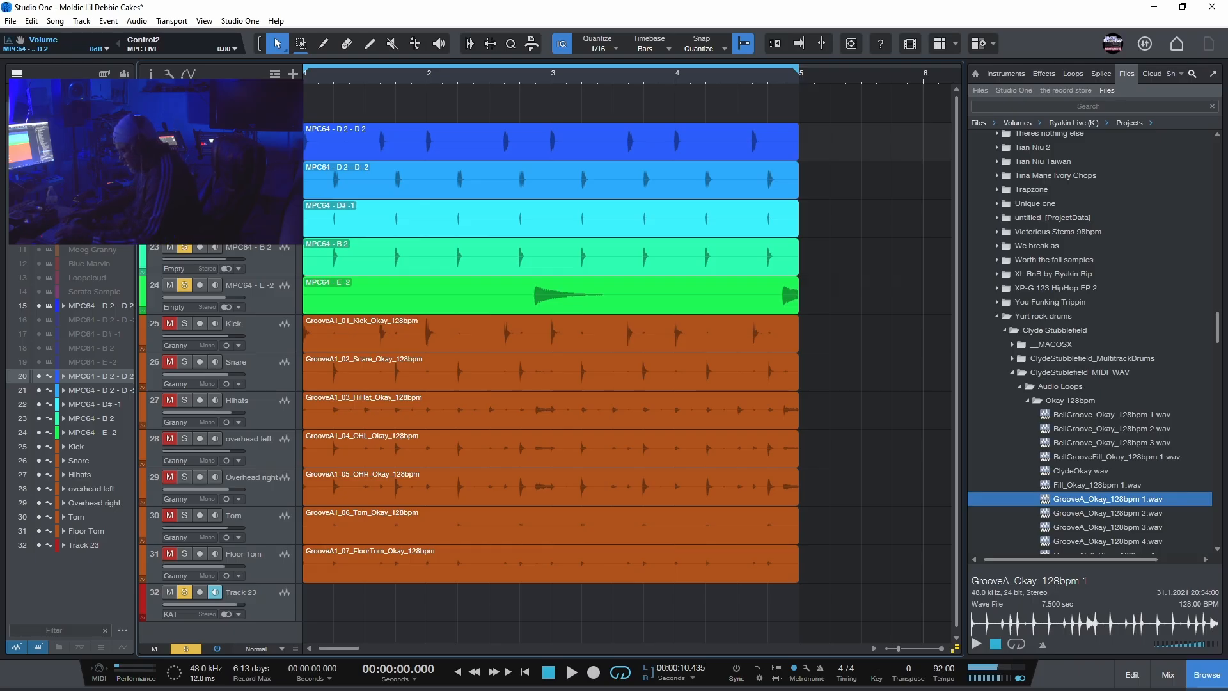
{"action": "type", "text": "Kick"}
{"action": "key", "text": "Return"}
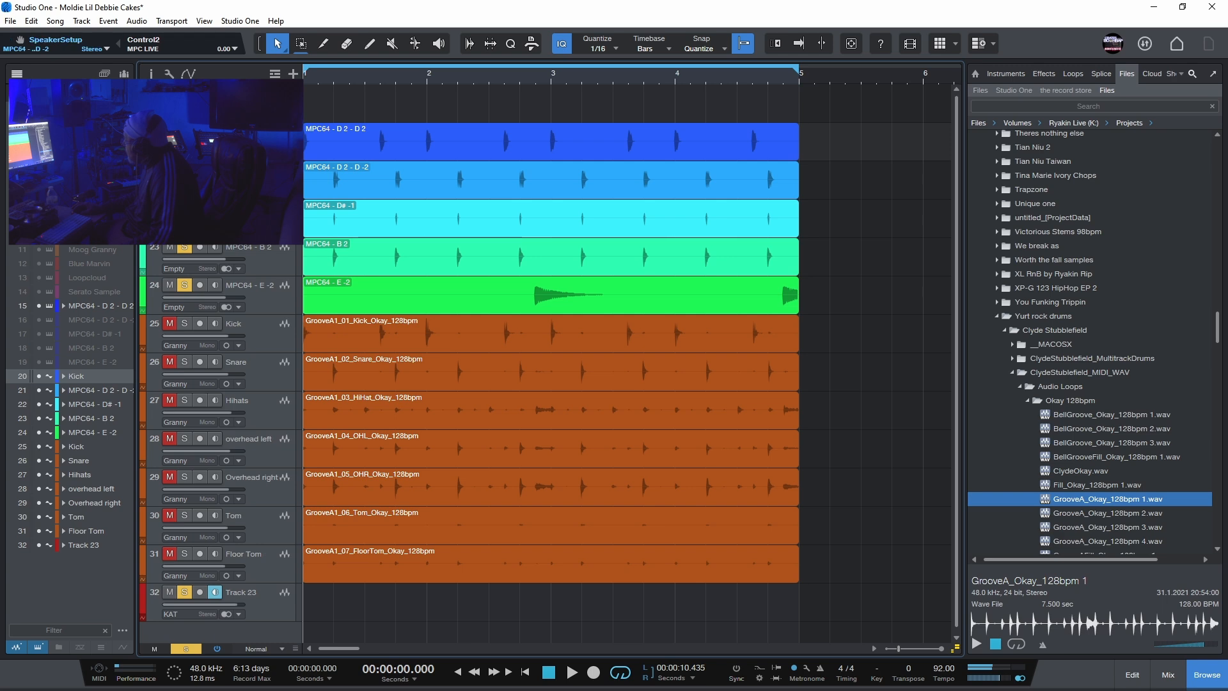
Audition the bounced MPC64 - D 2 - D -2 audio track in solo and rename it as Claps.
{"action": "double_click", "coordinate": [248, 170]}
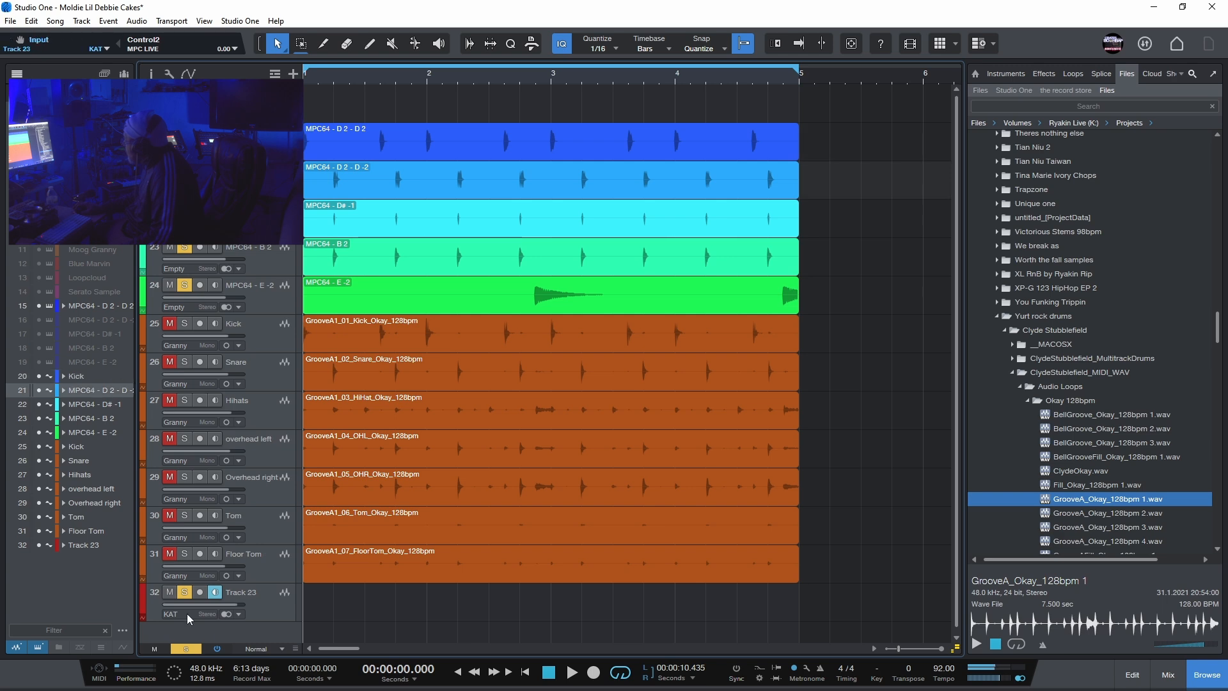
{"action": "left_click", "coordinate": [188, 648]}
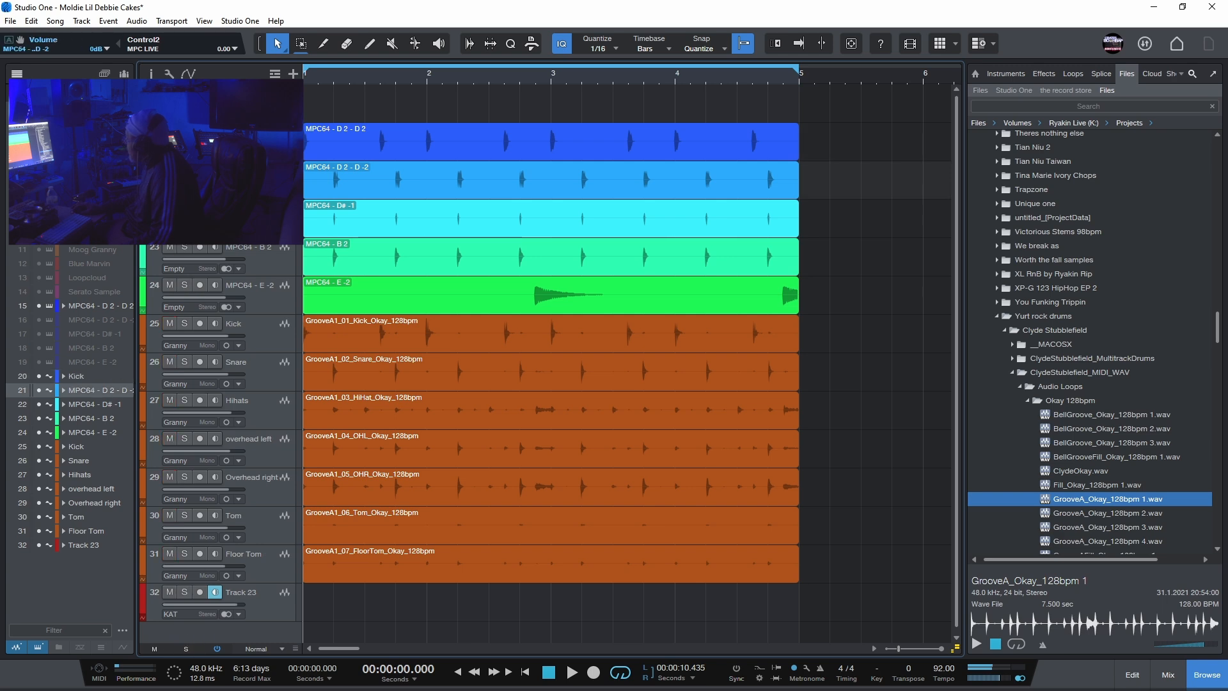
{"action": "key", "text": "s"}
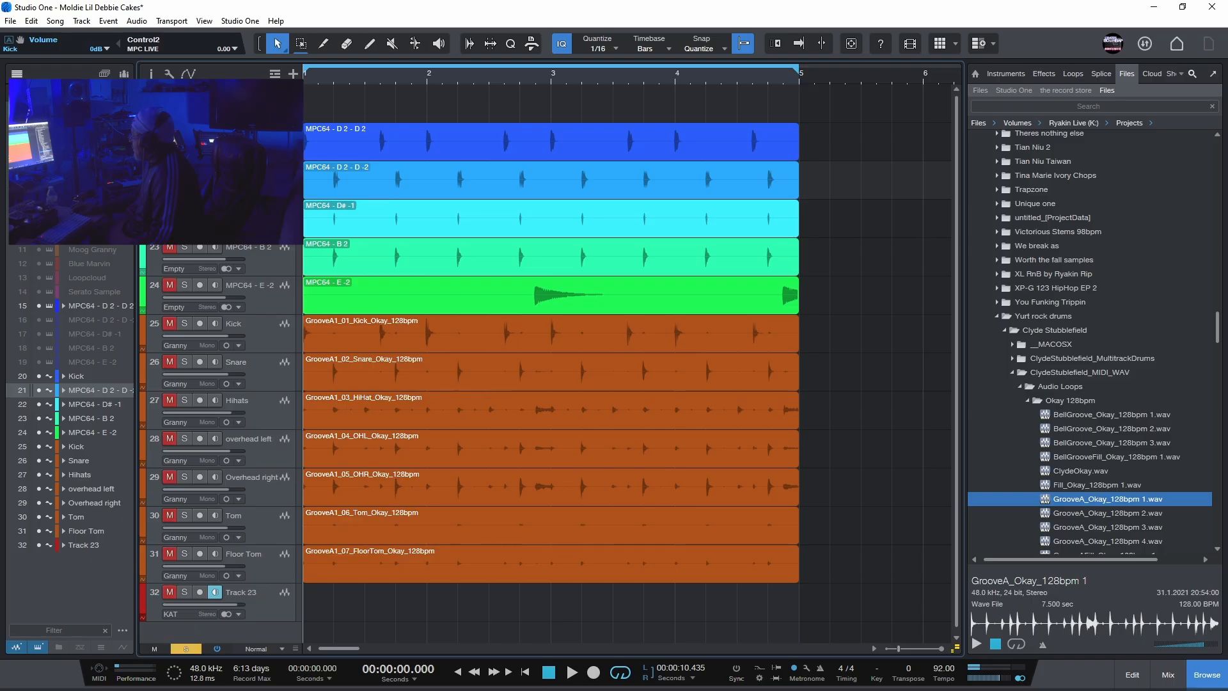
{"action": "key", "text": "space"}
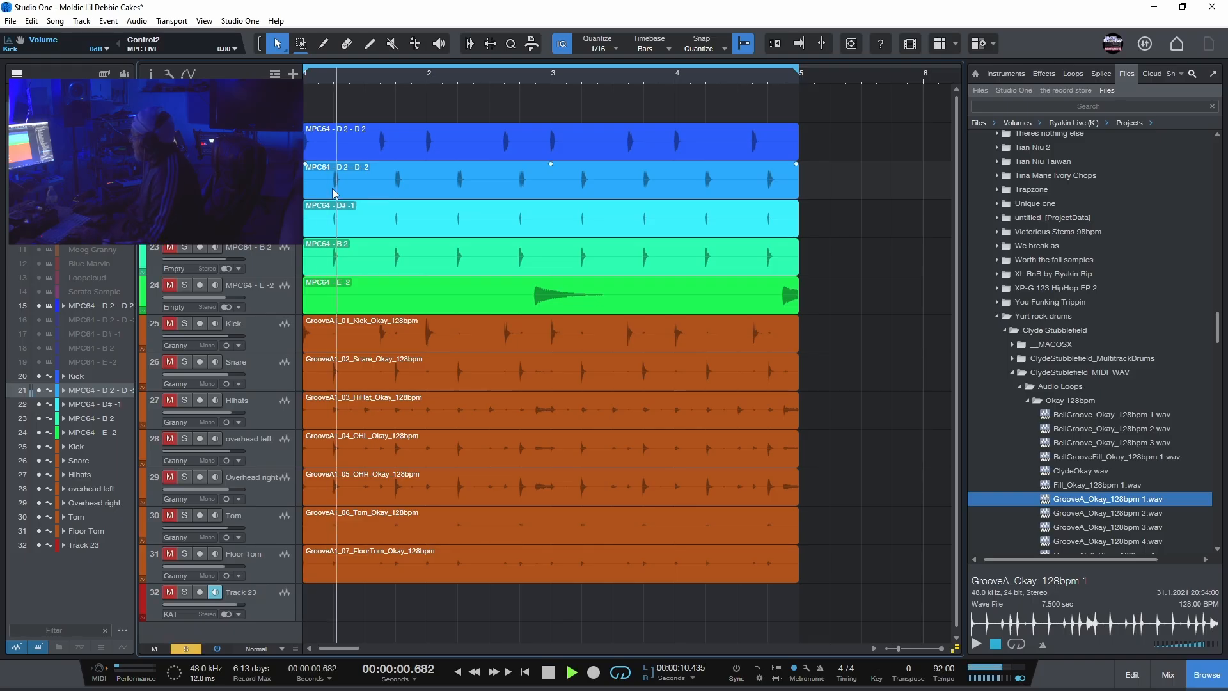
{"action": "key", "text": "space"}
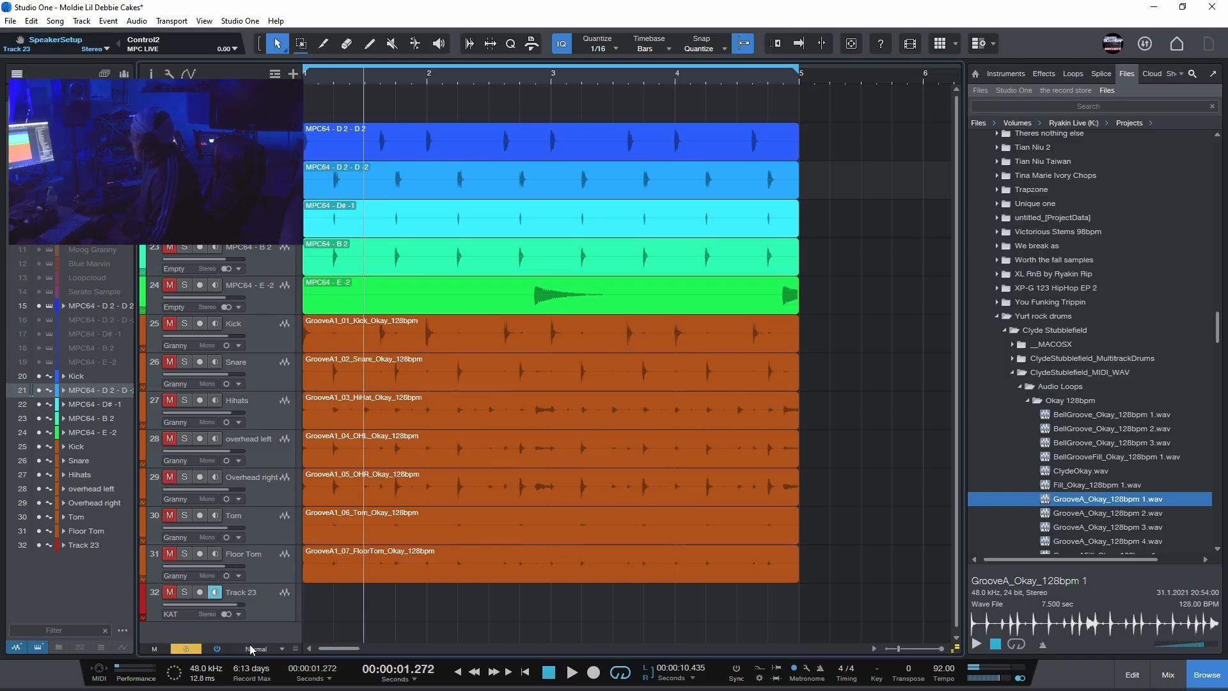
{"action": "left_click", "coordinate": [187, 649]}
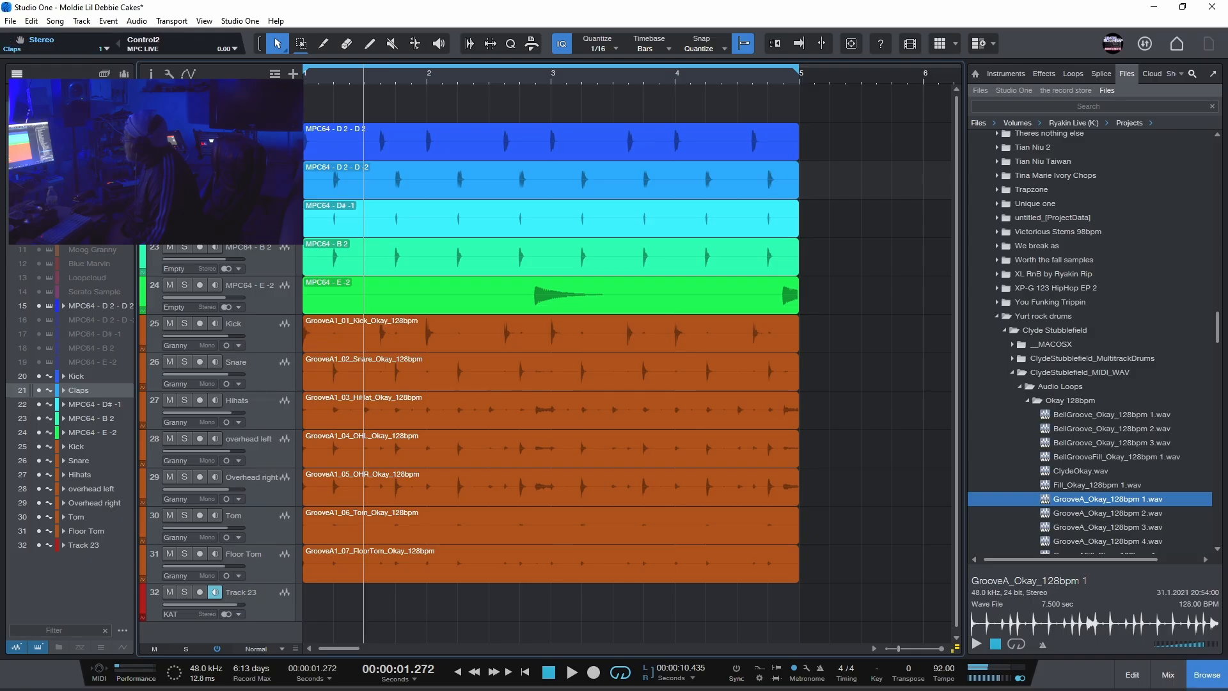
Audition the bounced MPC64 - D# -1 audio track in solo from the song start and rename it as Snaps.
{"action": "left_click", "coordinate": [221, 220]}
{"action": "key", "text": "s"}
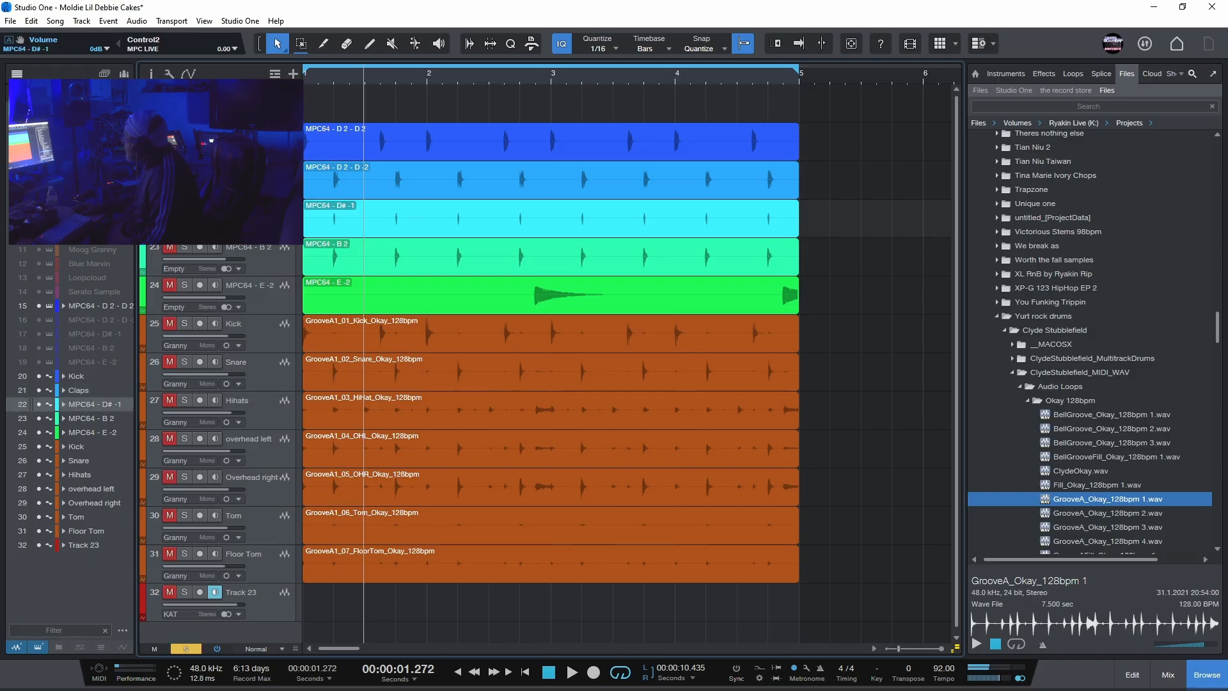
{"action": "left_click", "coordinate": [184, 592]}
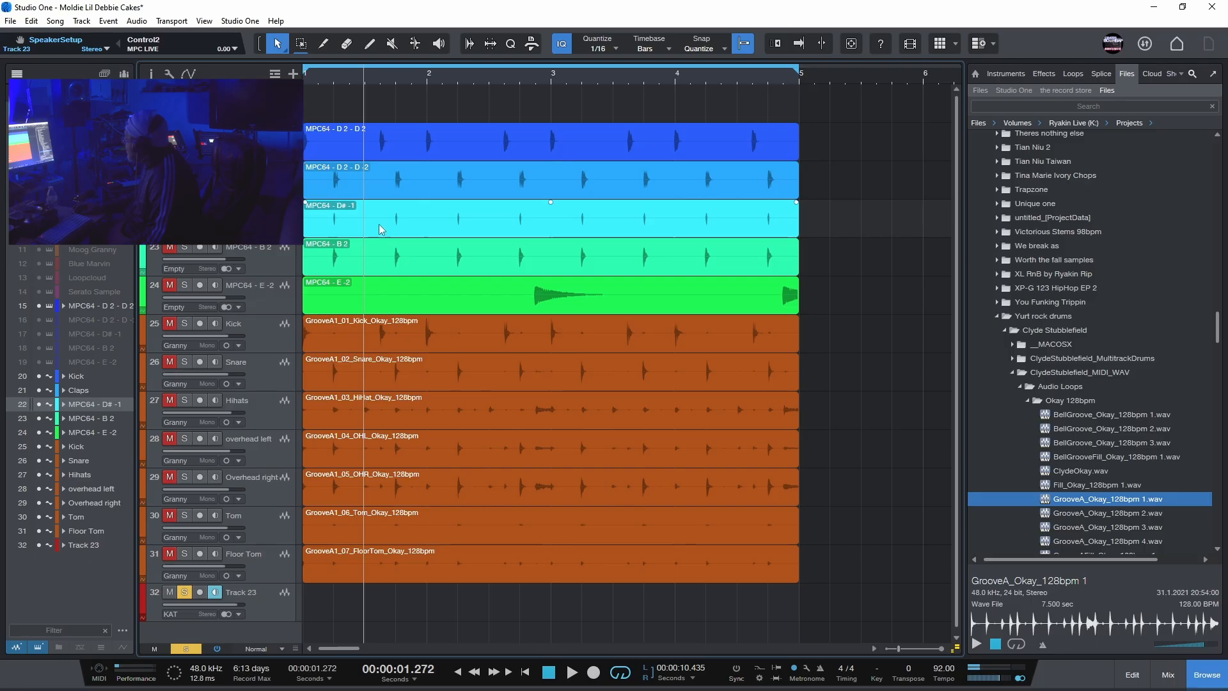
{"action": "left_click", "coordinate": [550, 675]}
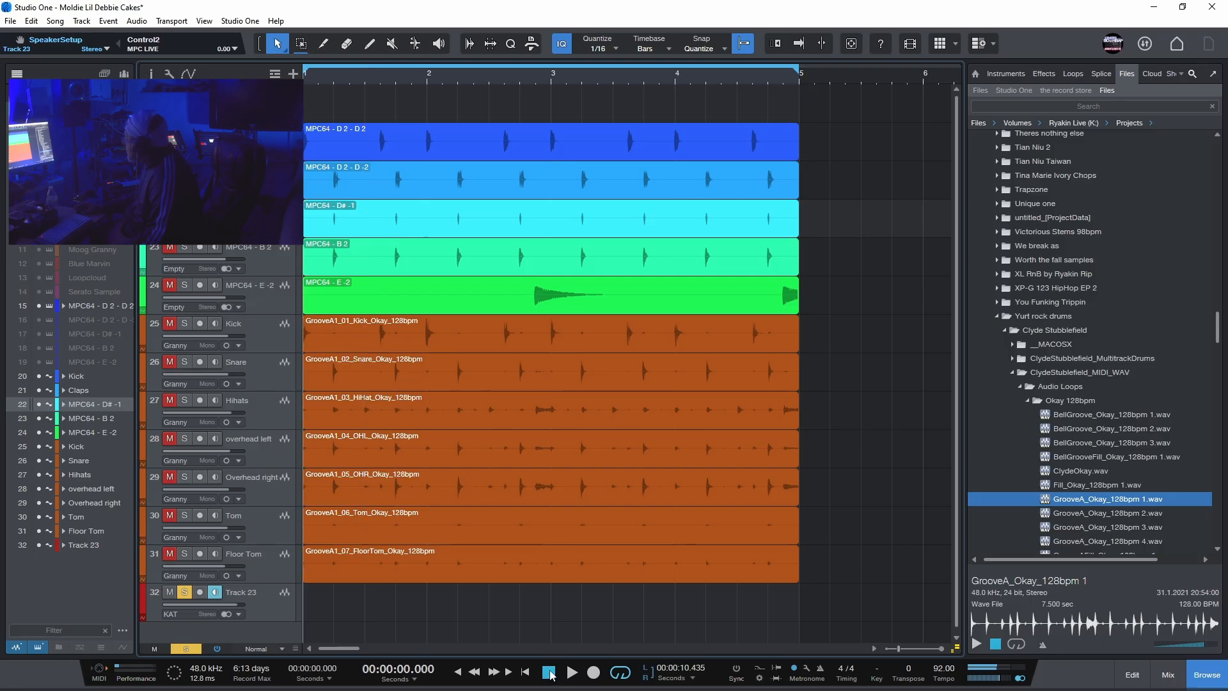
{"action": "left_click", "coordinate": [569, 674]}
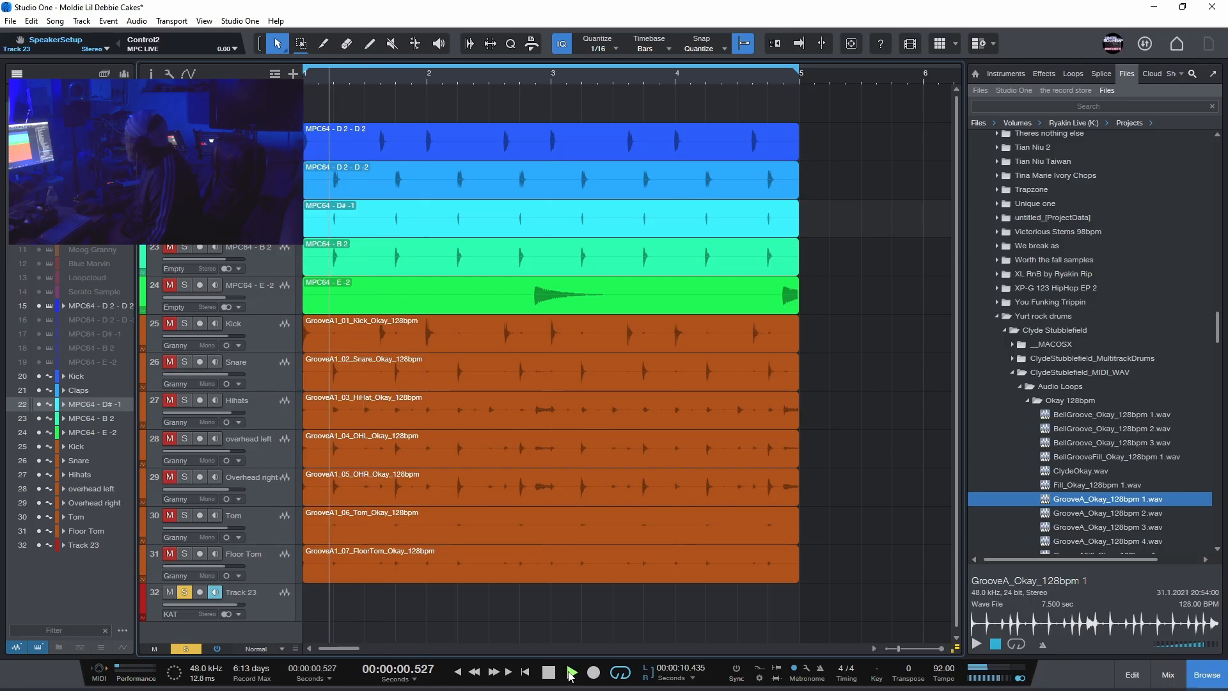
{"action": "left_click", "coordinate": [553, 676]}
{"action": "left_click", "coordinate": [553, 676]}
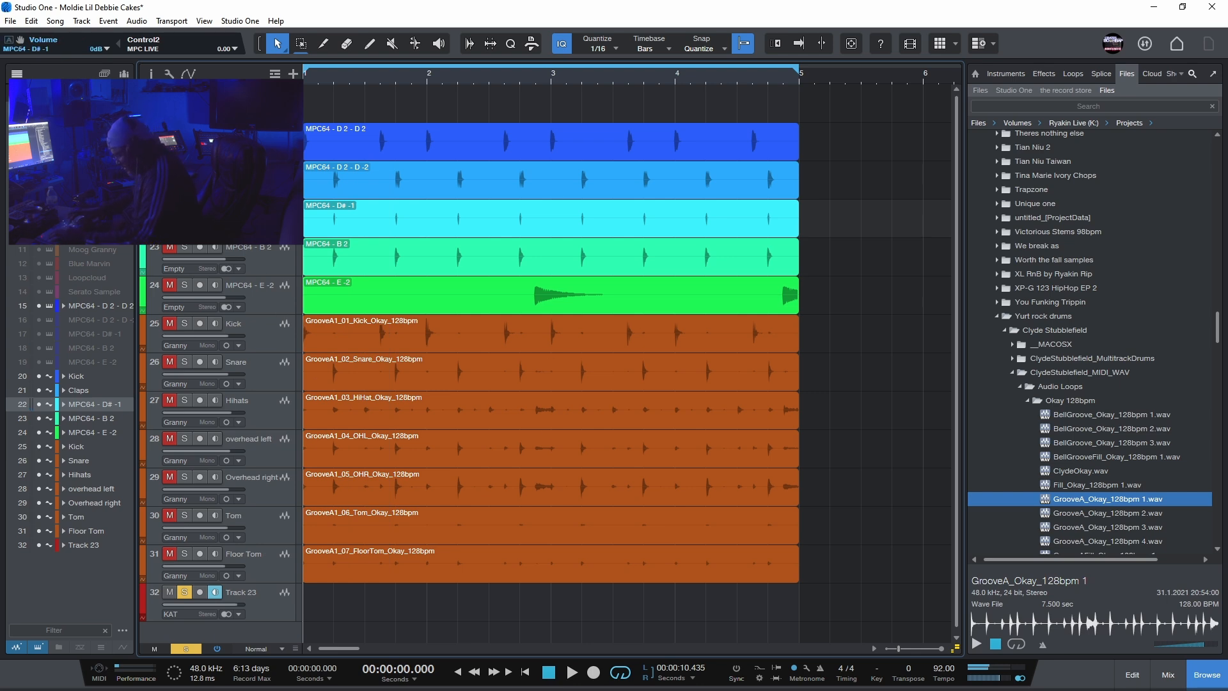
{"action": "key", "text": "Return"}
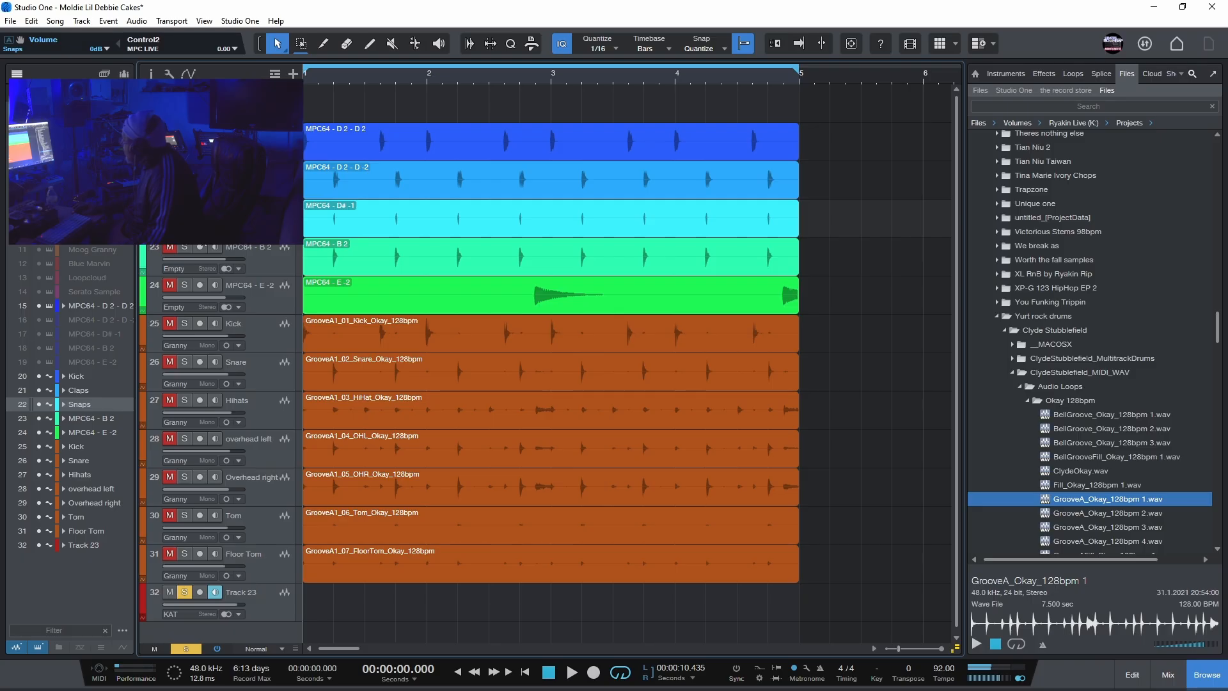
Rename the bounced MPC64 - B 2 audio track as Snare and the MPC64 - E -2 track as 808.
{"action": "left_click", "coordinate": [185, 249]}
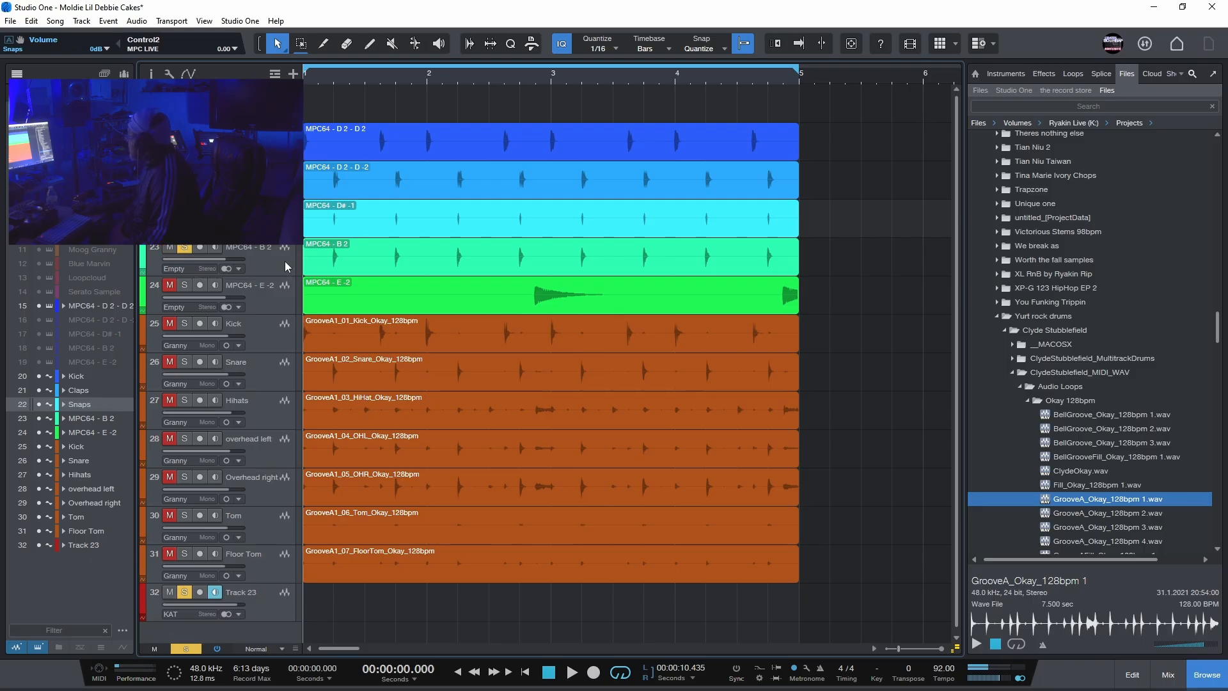
{"action": "double_click", "coordinate": [248, 247]}
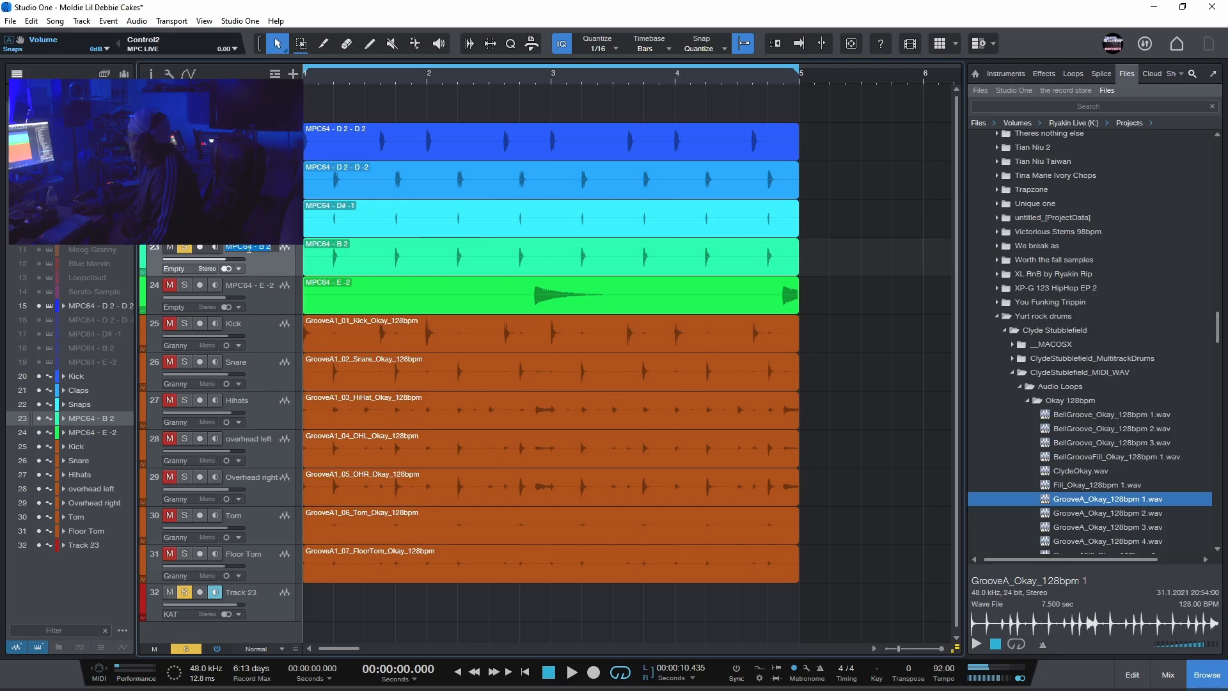
{"action": "type", "text": "S"}
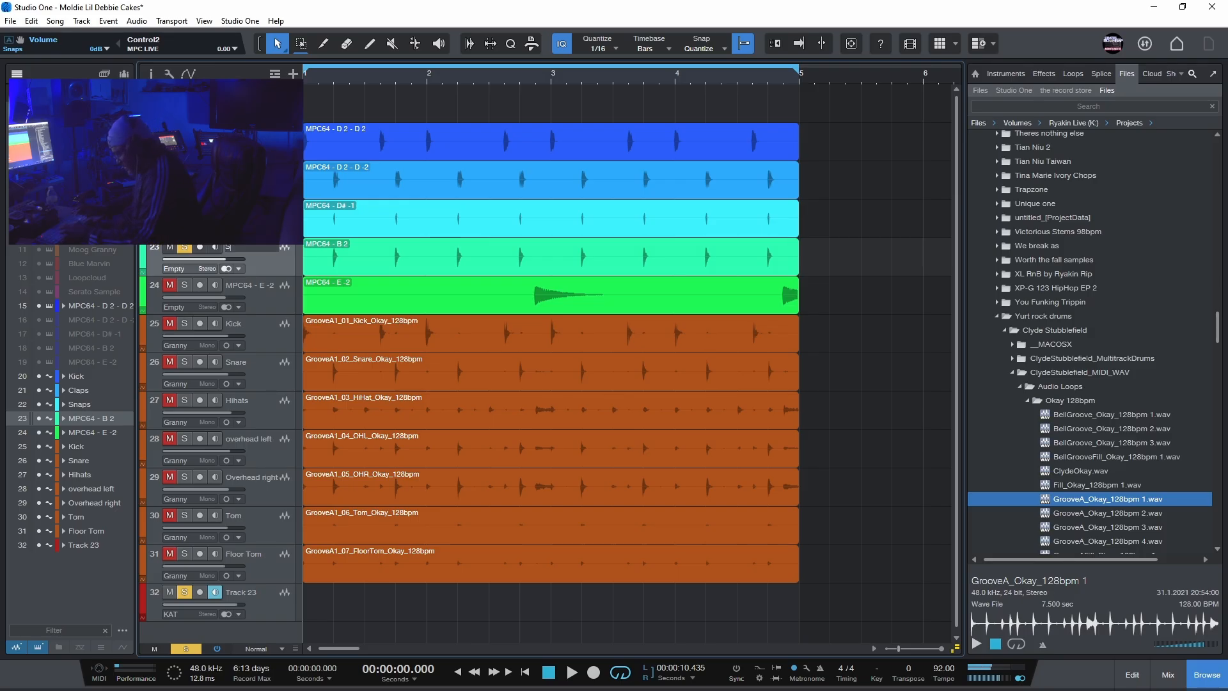
{"action": "type", "text": "nare"}
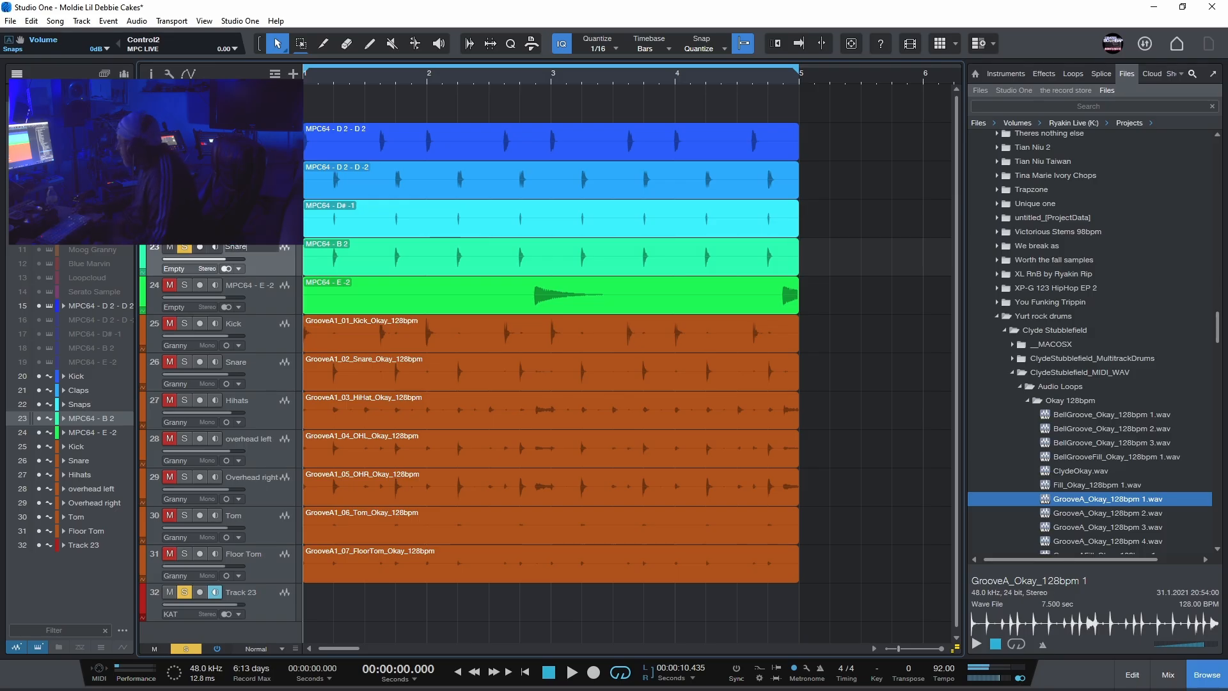
{"action": "left_click", "coordinate": [279, 297]}
{"action": "double_click", "coordinate": [261, 286]}
{"action": "type", "text": "808"}
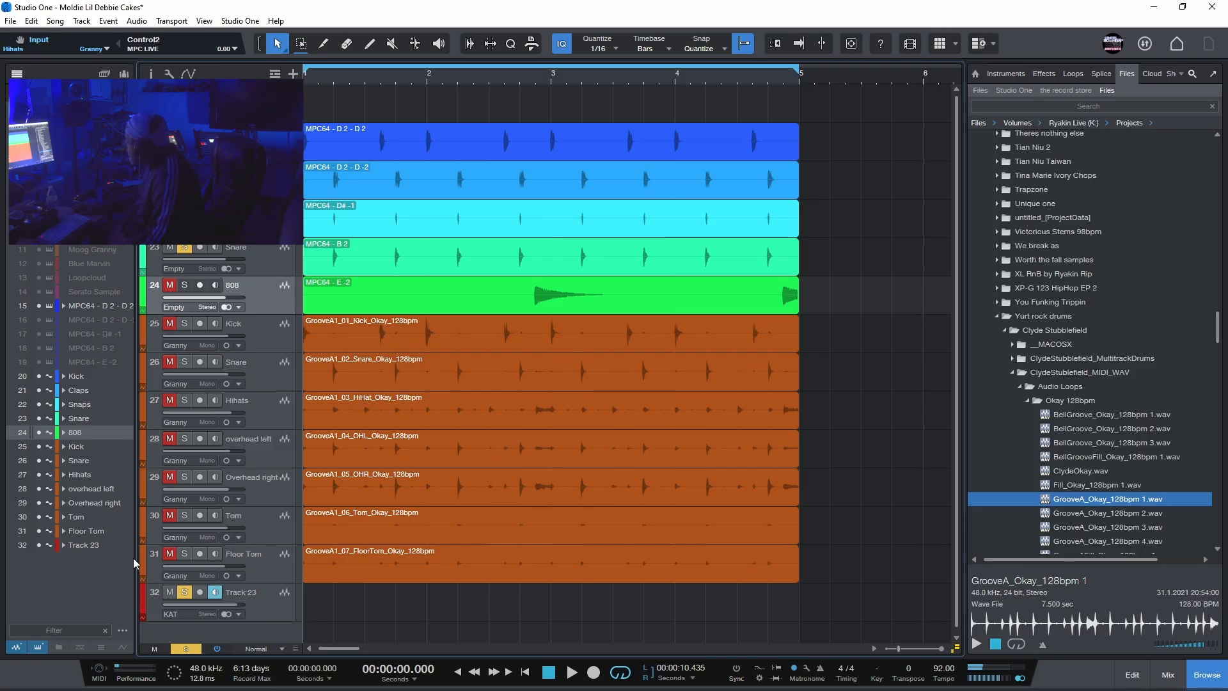
Clear the solos, play all drum tracks together and slightly lower the Snaps track's volume.
{"action": "left_click", "coordinate": [195, 646]}
{"action": "key", "text": "space"}
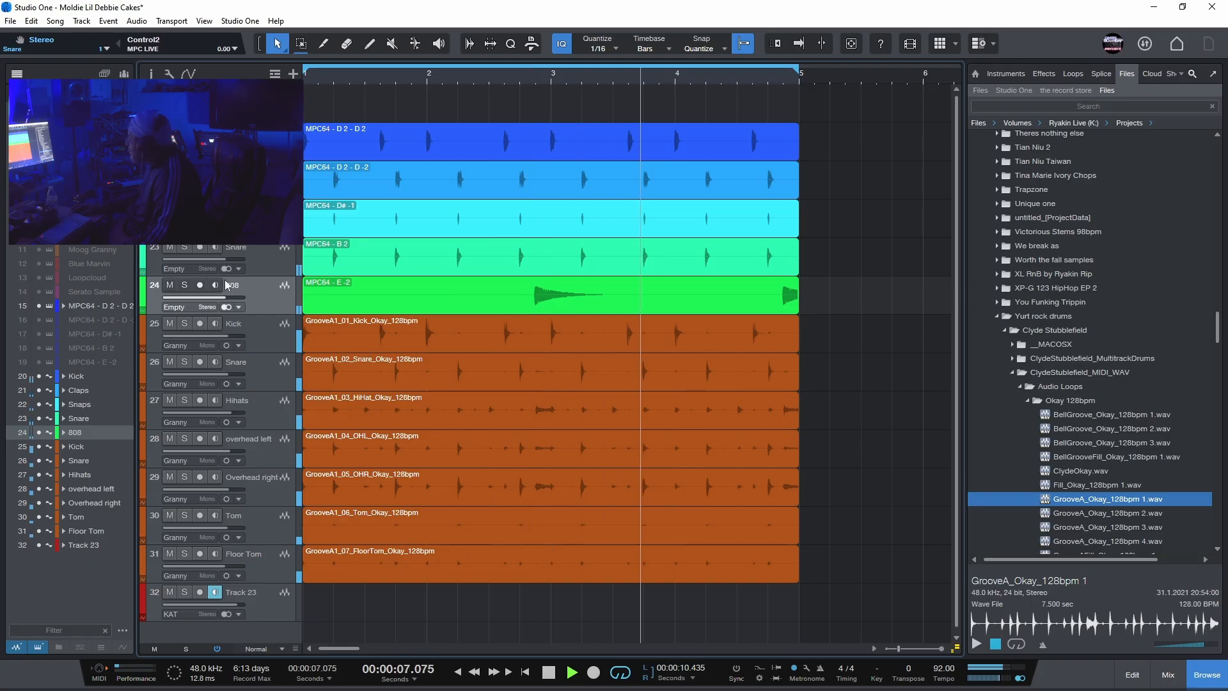
{"action": "mouse_move", "coordinate": [227, 300]}
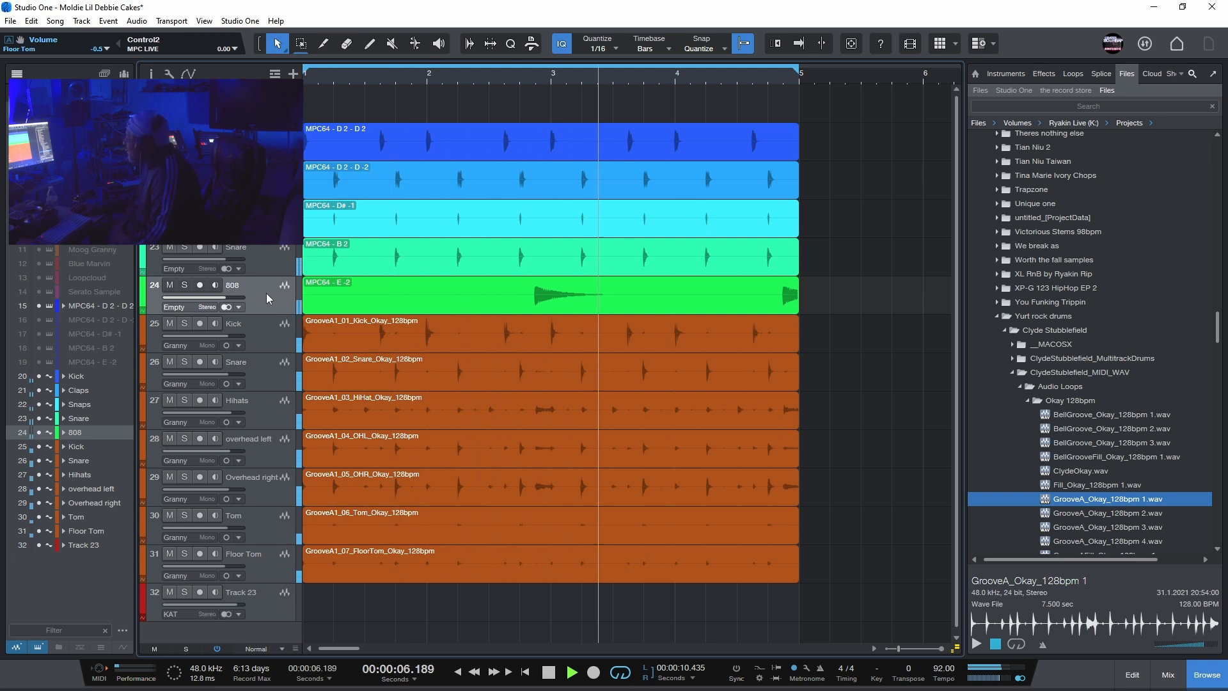
{"action": "left_click_drag", "start_coordinate": [225, 220], "coordinate": [224, 220]}
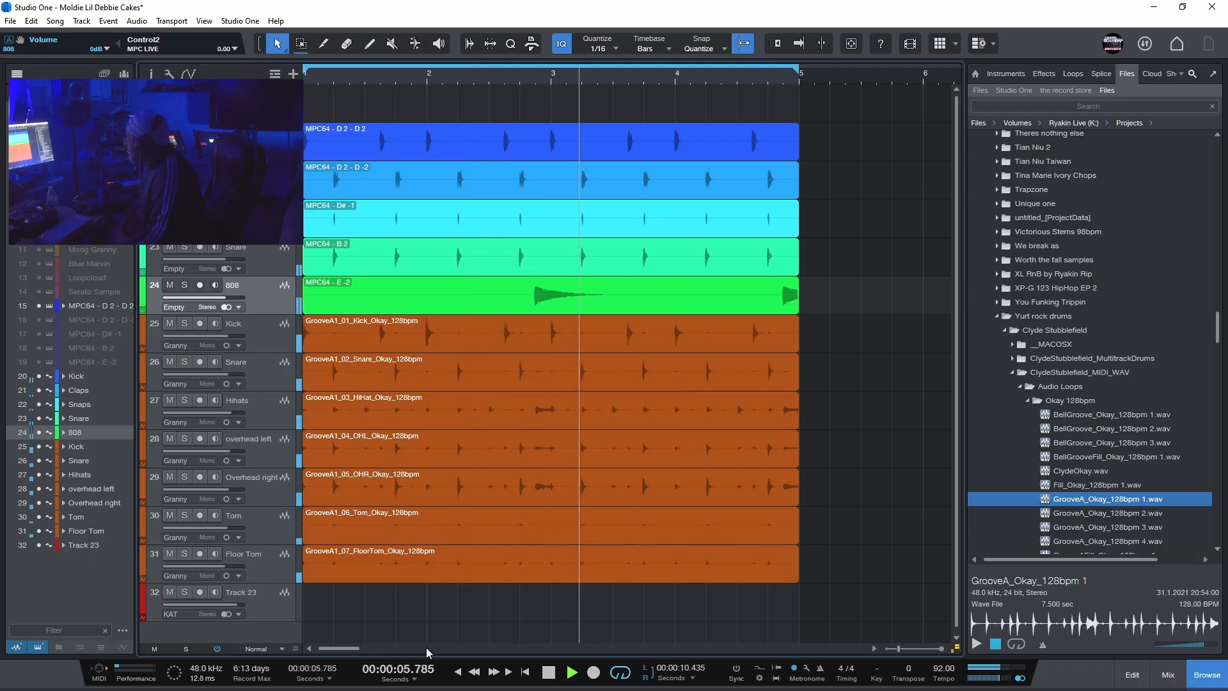
{"action": "key", "text": "space"}
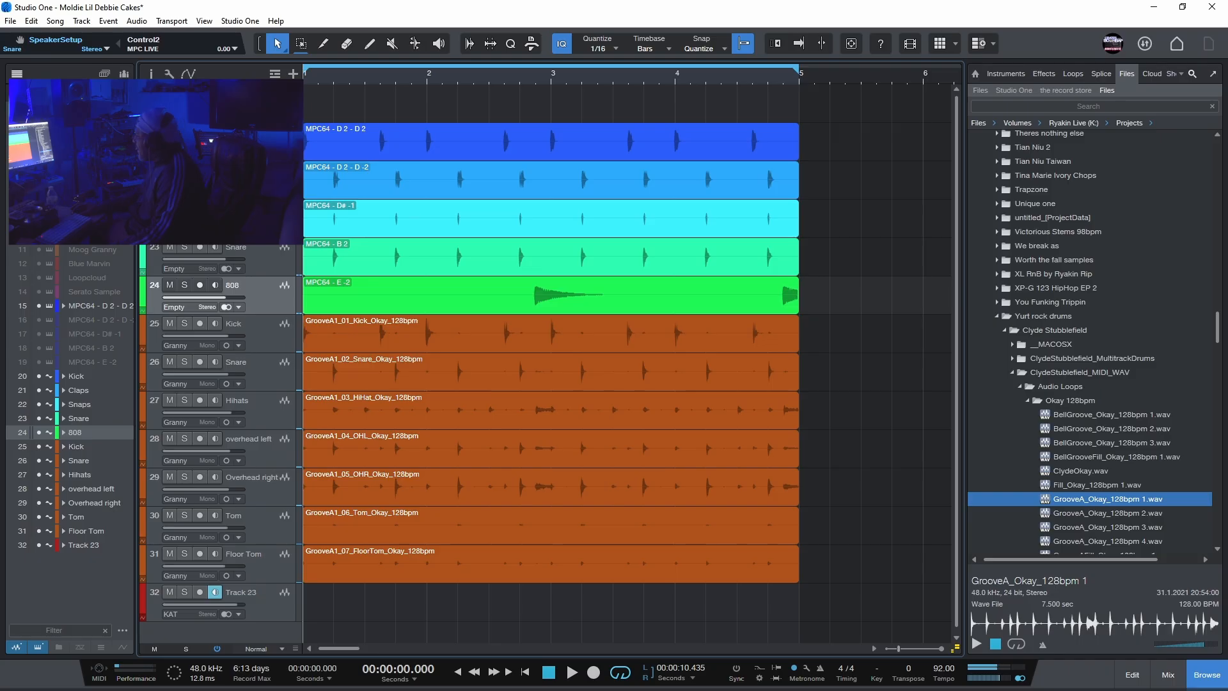
Move the bounced Snare track directly below the bounced Kick track.
{"action": "left_click", "coordinate": [254, 259]}
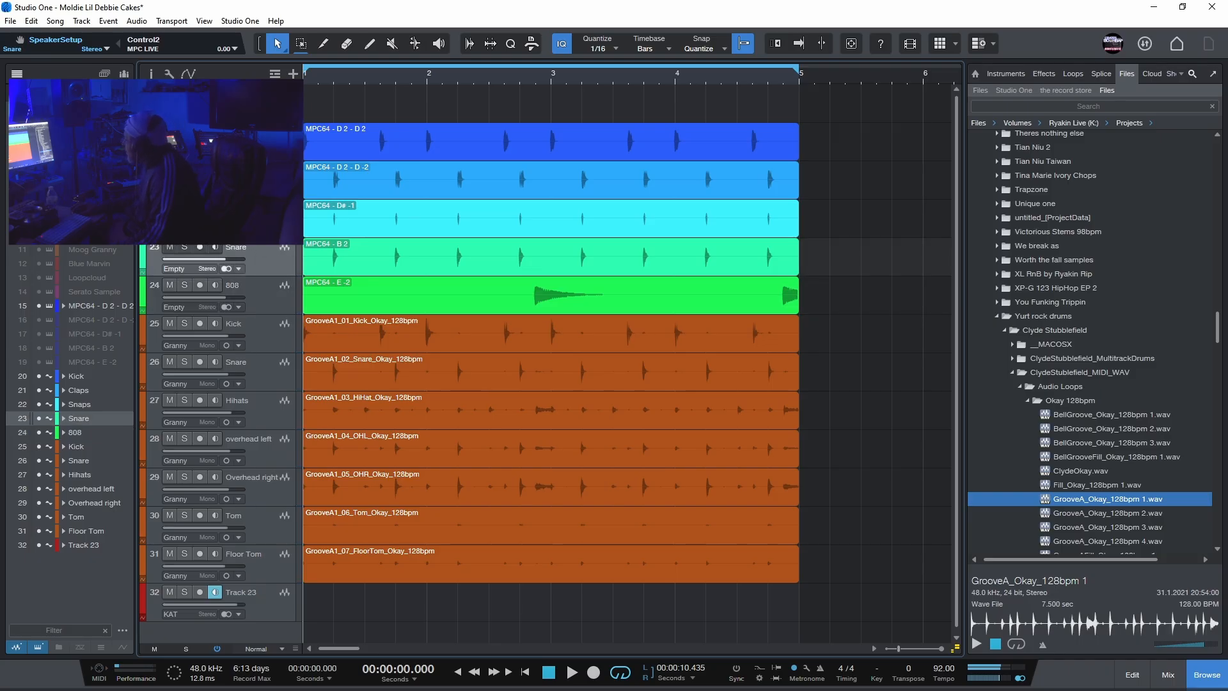
{"action": "left_click_drag", "start_coordinate": [255, 258], "coordinate": [254, 168]}
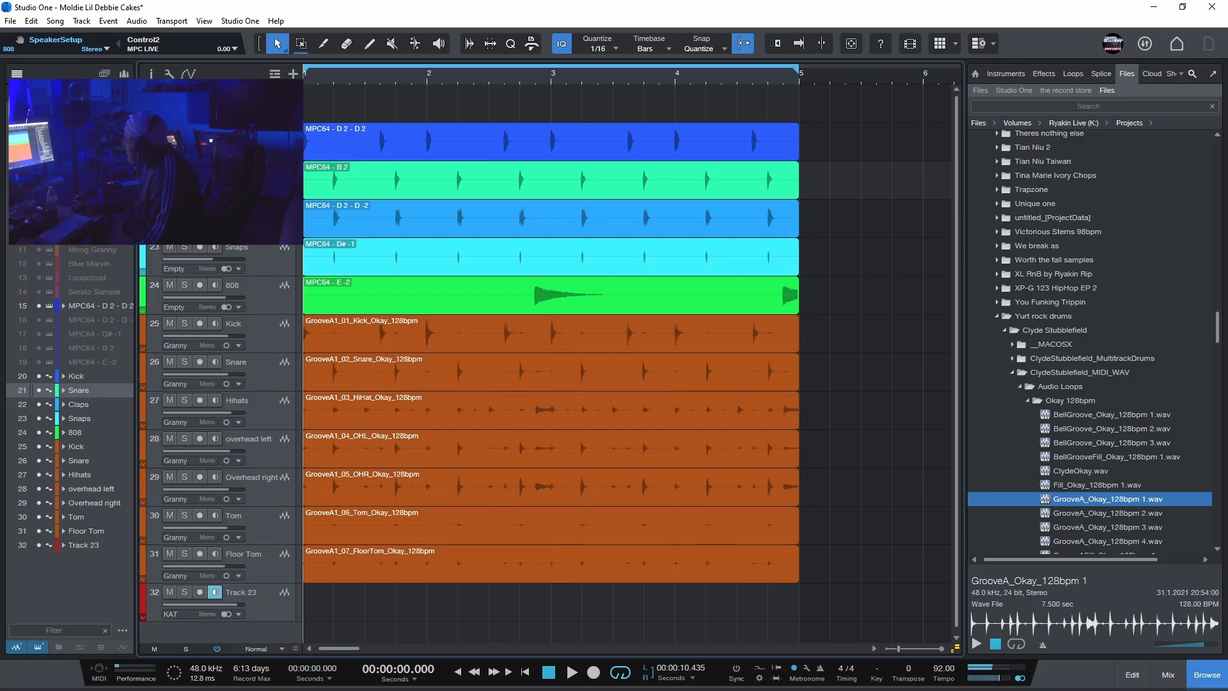
Play the loop with both Kick tracks and Track 23 soloed to compare the kicks, and return to the song start.
{"action": "left_click", "coordinate": [254, 136]}
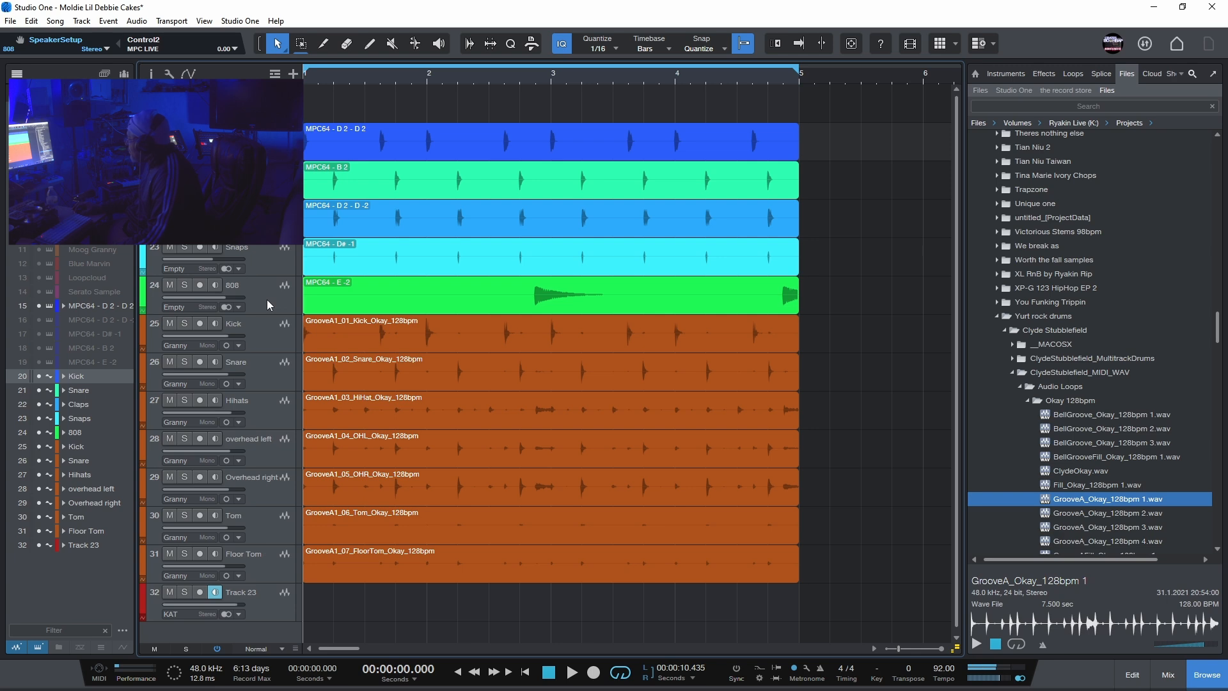
{"action": "left_click", "coordinate": [570, 672]}
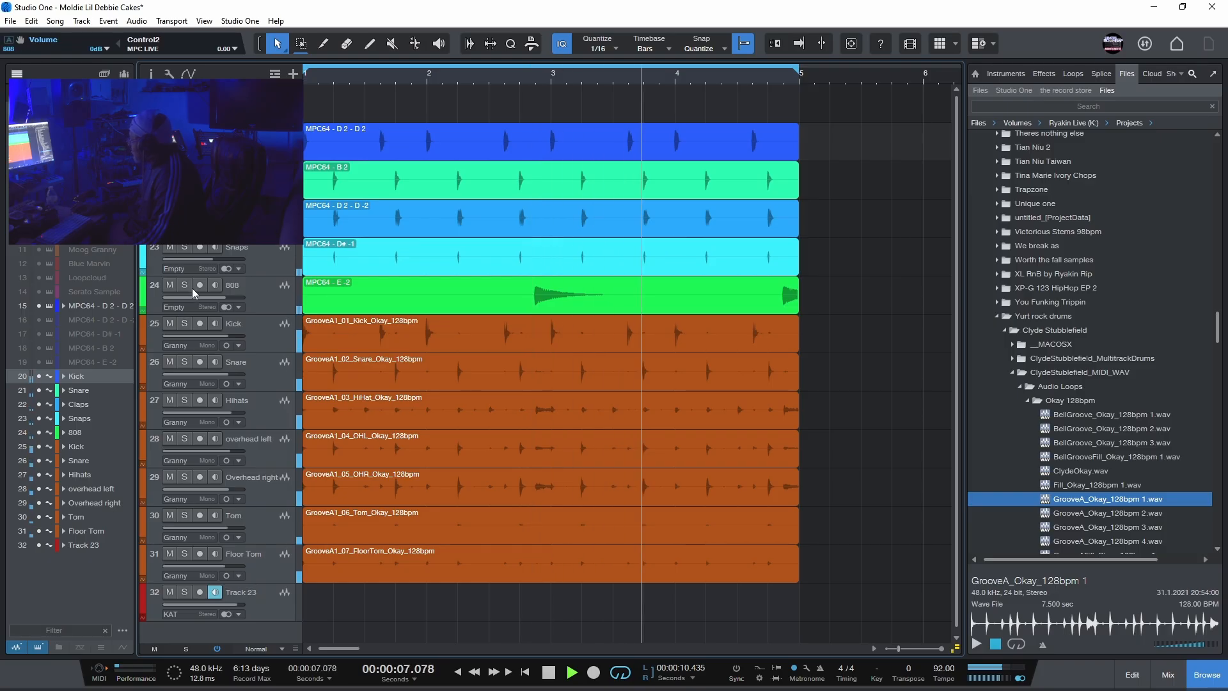
{"action": "left_click", "coordinate": [183, 324]}
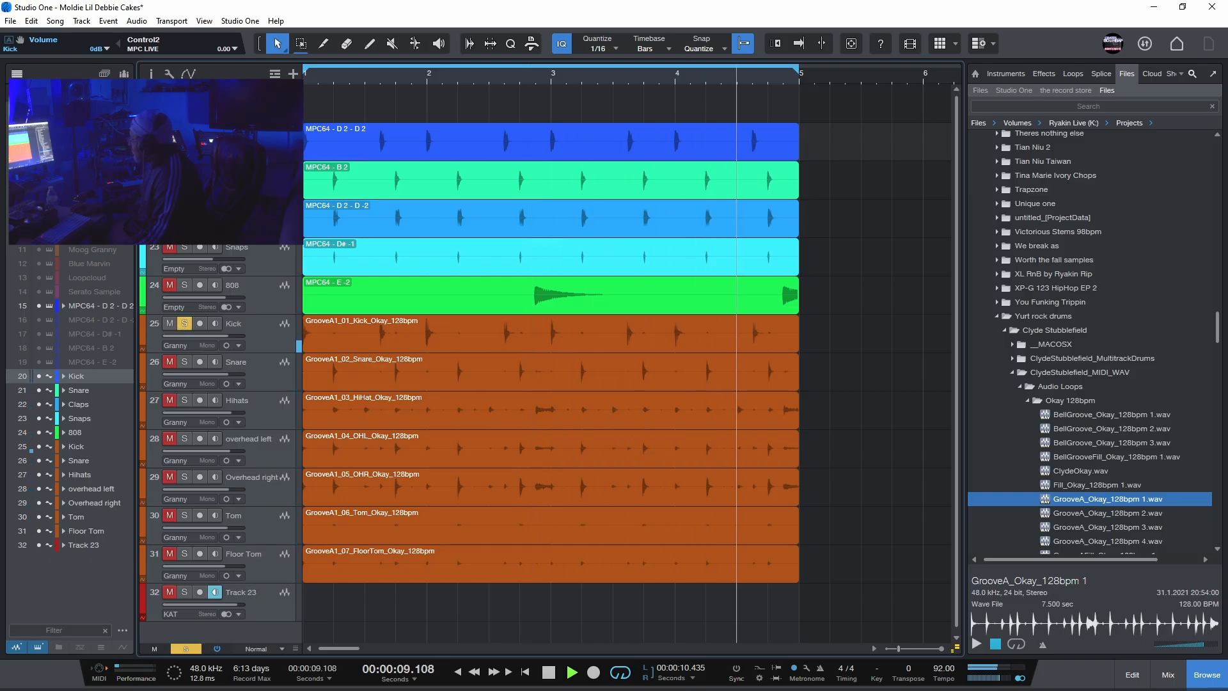
{"action": "left_click", "coordinate": [184, 593]}
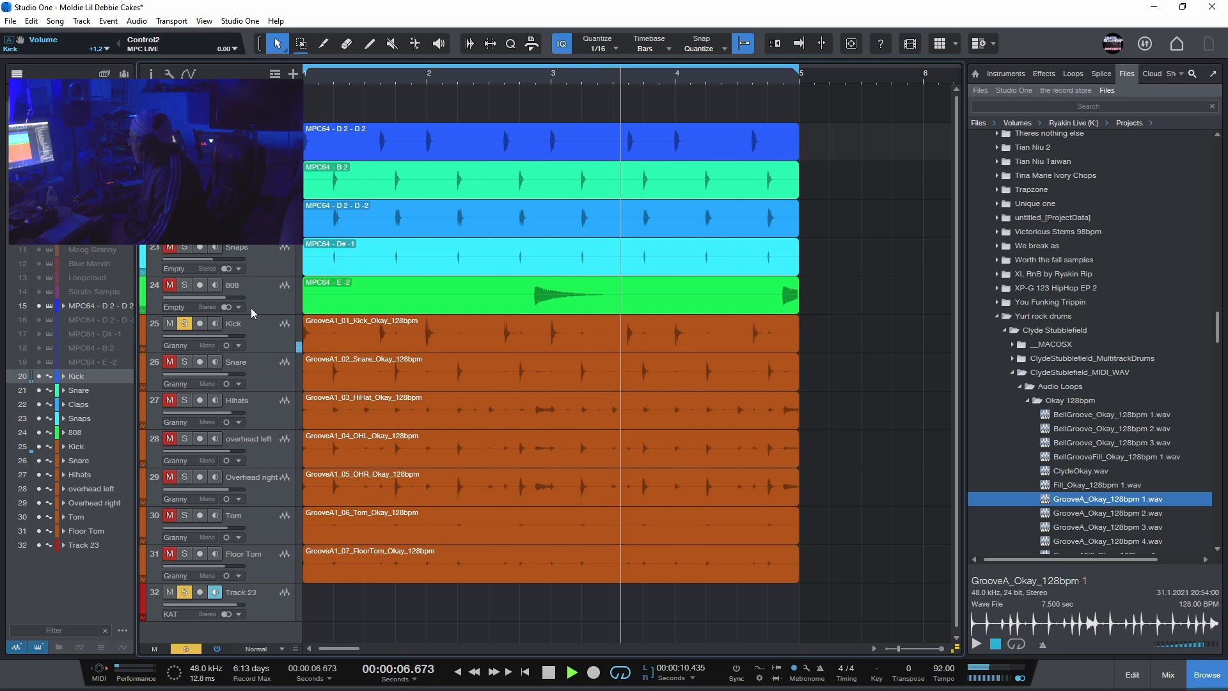
{"action": "left_click", "coordinate": [256, 330]}
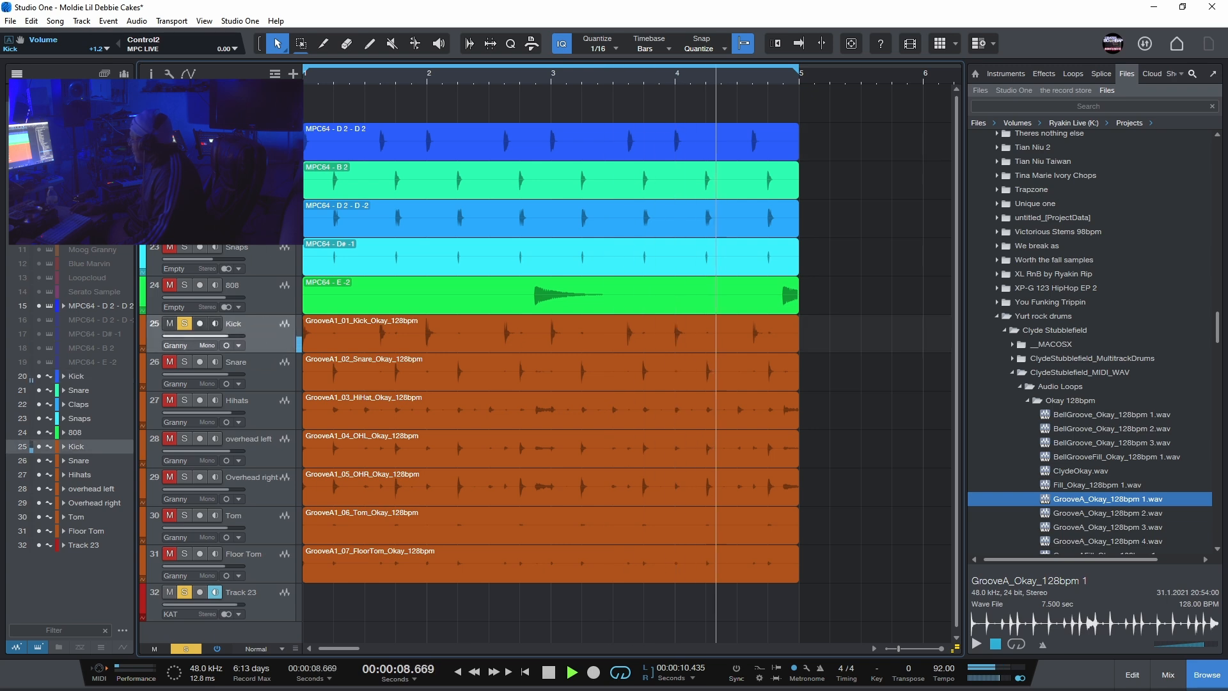
{"action": "mouse_move", "coordinate": [228, 336]}
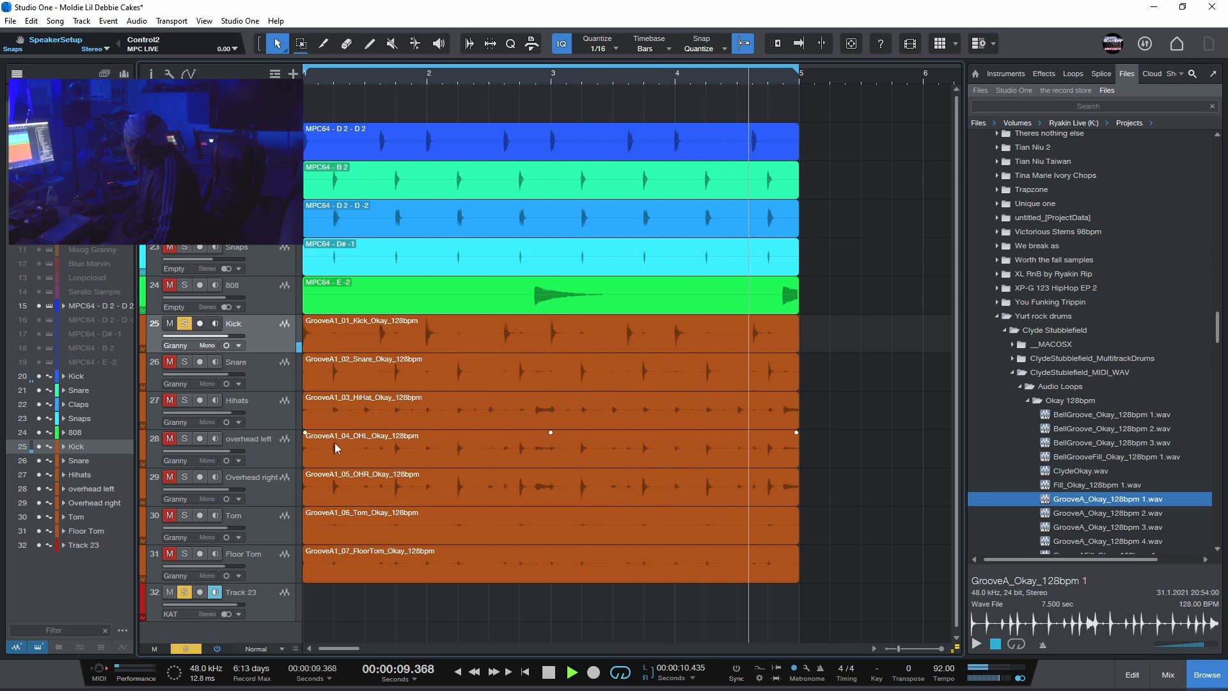
{"action": "left_click", "coordinate": [545, 672]}
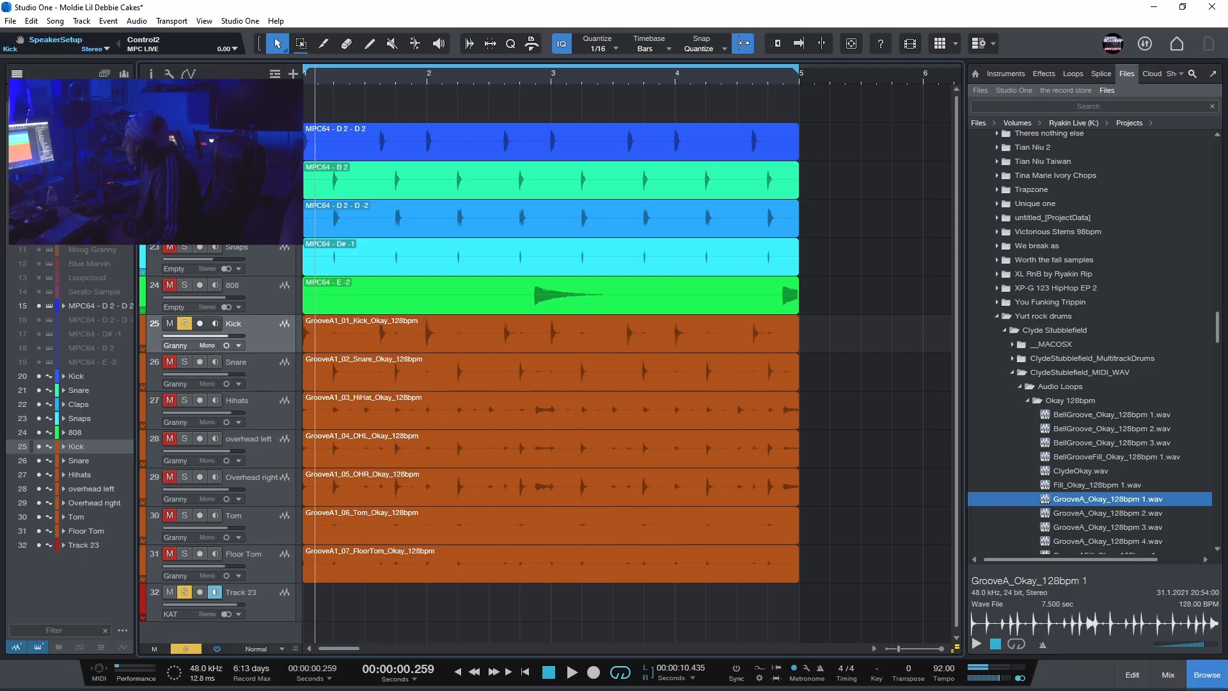
{"action": "left_click", "coordinate": [549, 672]}
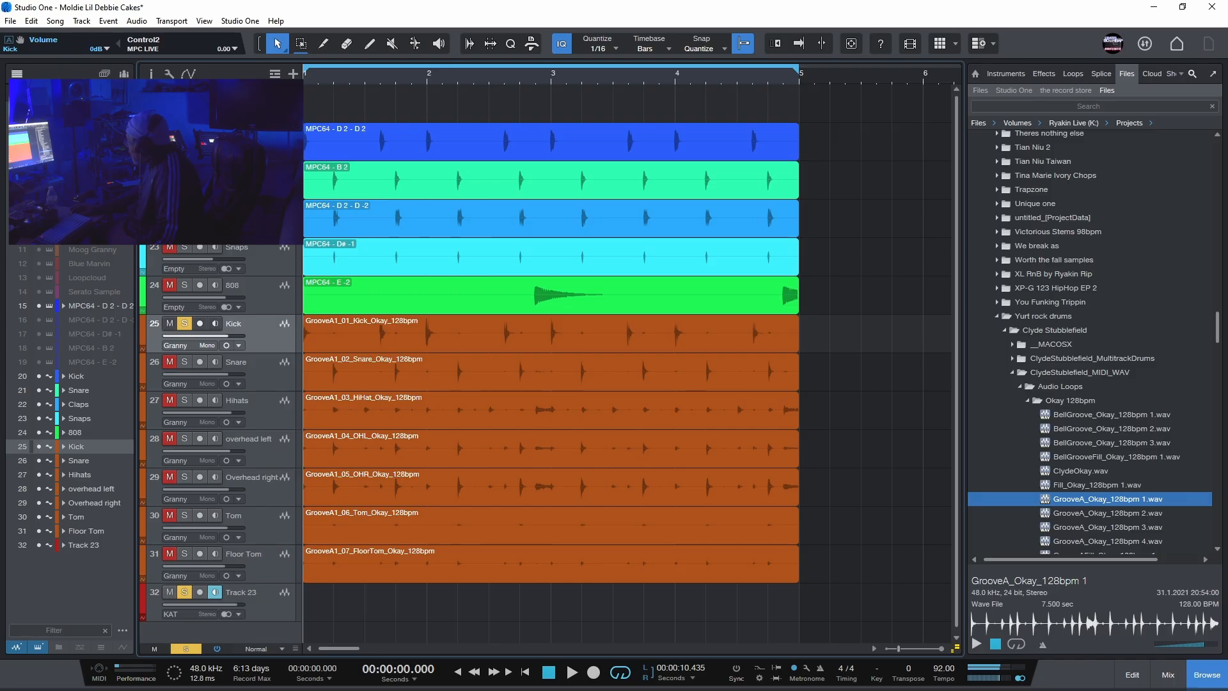
Clear the track solos and insert the Native Instruments Replika delay on the bounced Snare track.
{"action": "left_click", "coordinate": [199, 651]}
{"action": "left_click", "coordinate": [237, 171]}
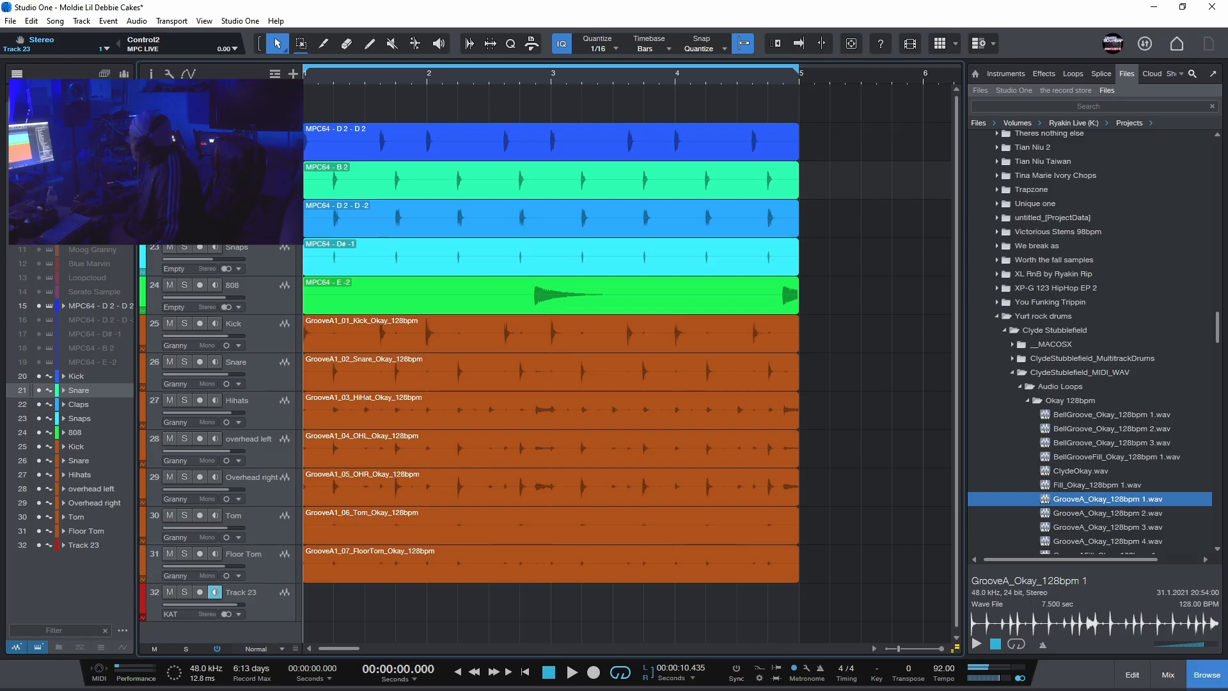
{"action": "left_click", "coordinate": [1040, 74]}
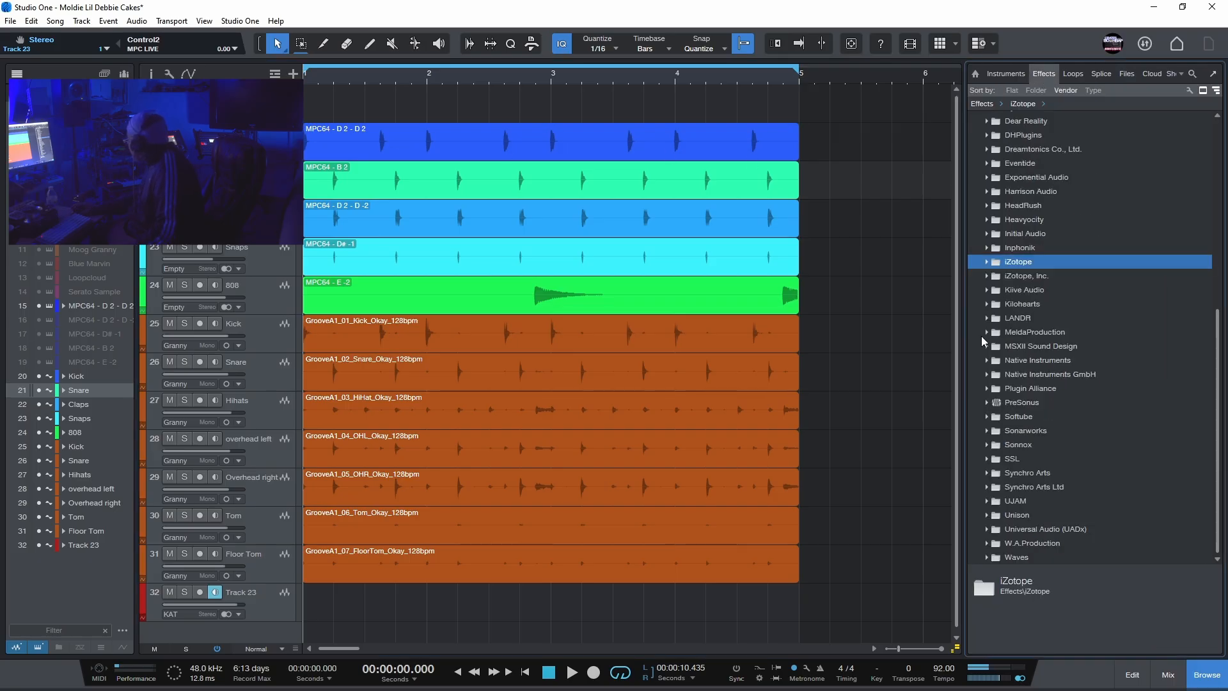
{"action": "left_click", "coordinate": [986, 360]}
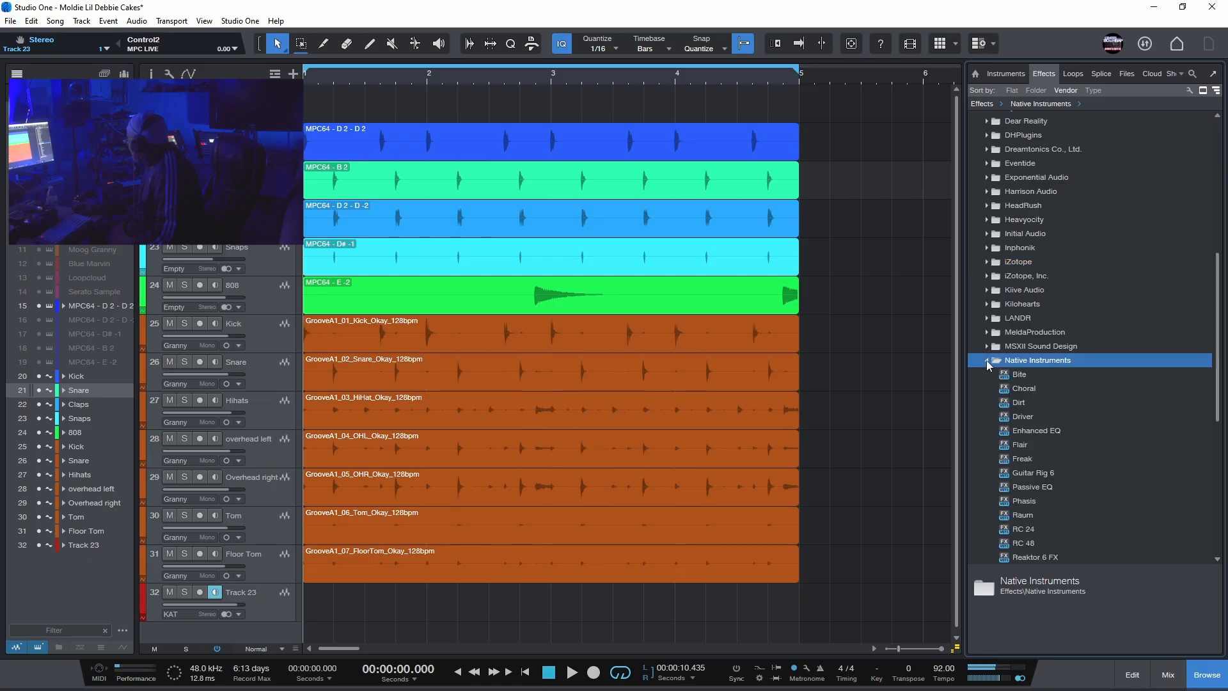
{"action": "scroll", "coordinate": [1015, 425], "scroll_direction": "down", "scroll_amount": 3}
{"action": "scroll", "coordinate": [1014, 449], "scroll_direction": "down", "scroll_amount": 1}
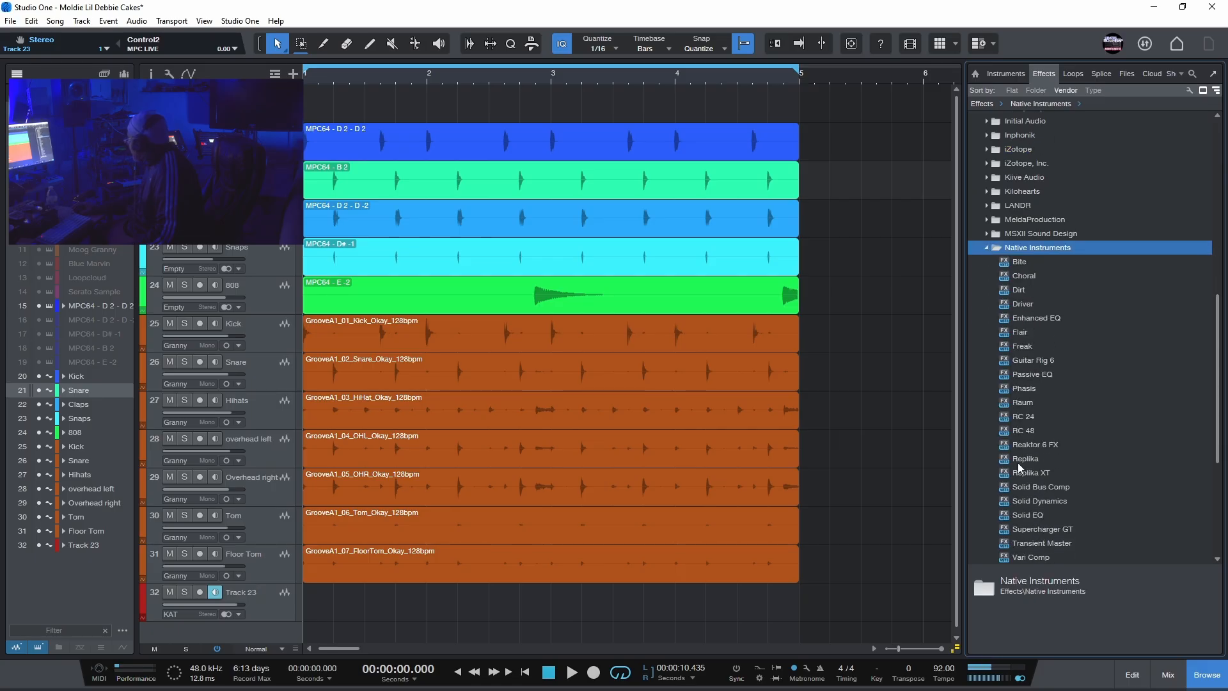
{"action": "left_click_drag", "start_coordinate": [1020, 461], "coordinate": [324, 226]}
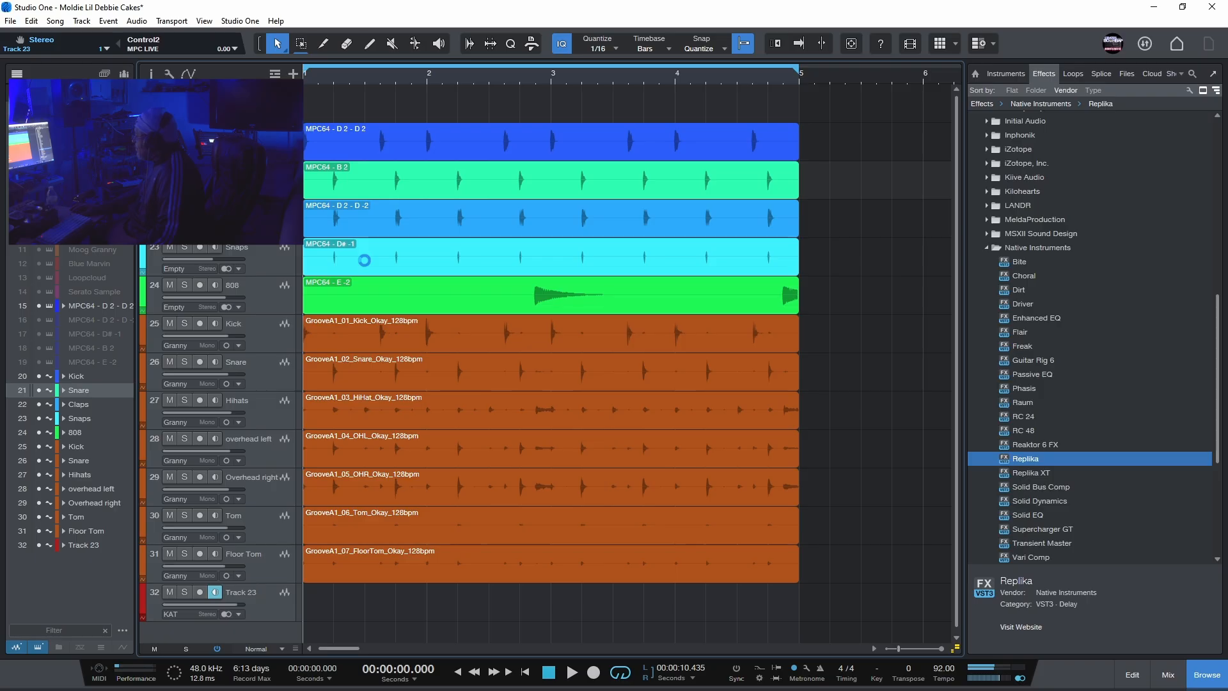
{"action": "left_click_drag", "start_coordinate": [420, 71], "coordinate": [884, 72]}
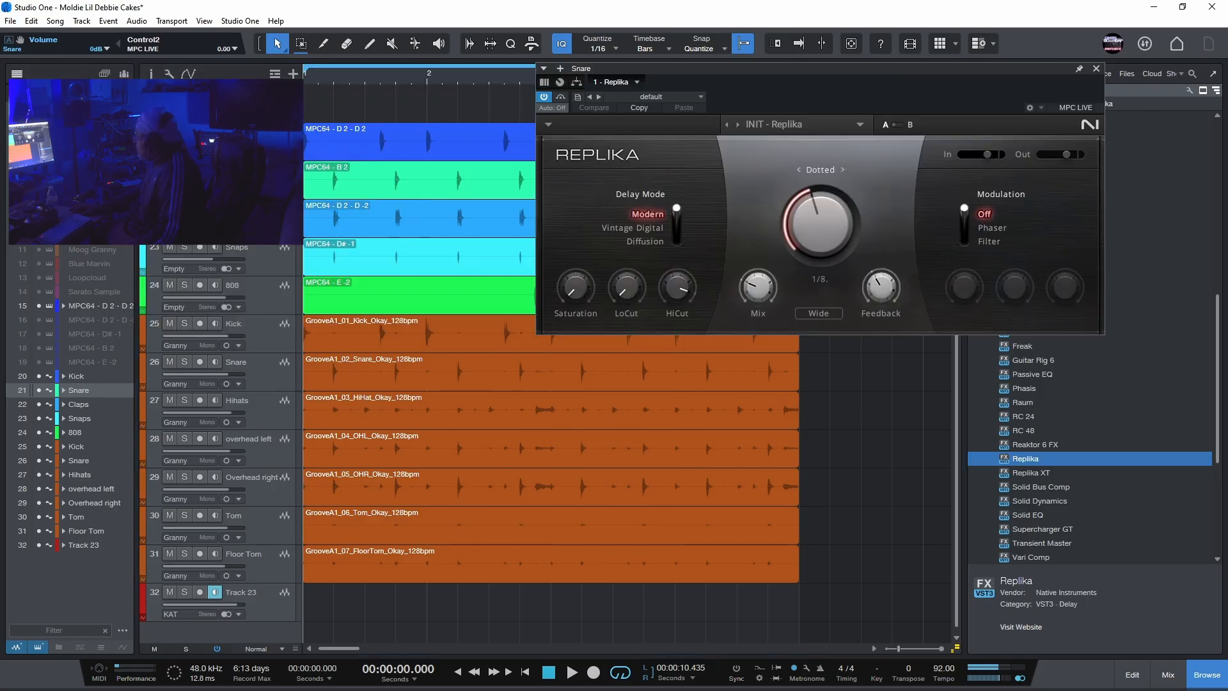
Audition Replika on the soloed Snare with dotted 1/4 and 1/8 delay times and a 91% / 9% mix, and clear the solos.
{"action": "key", "text": "s"}
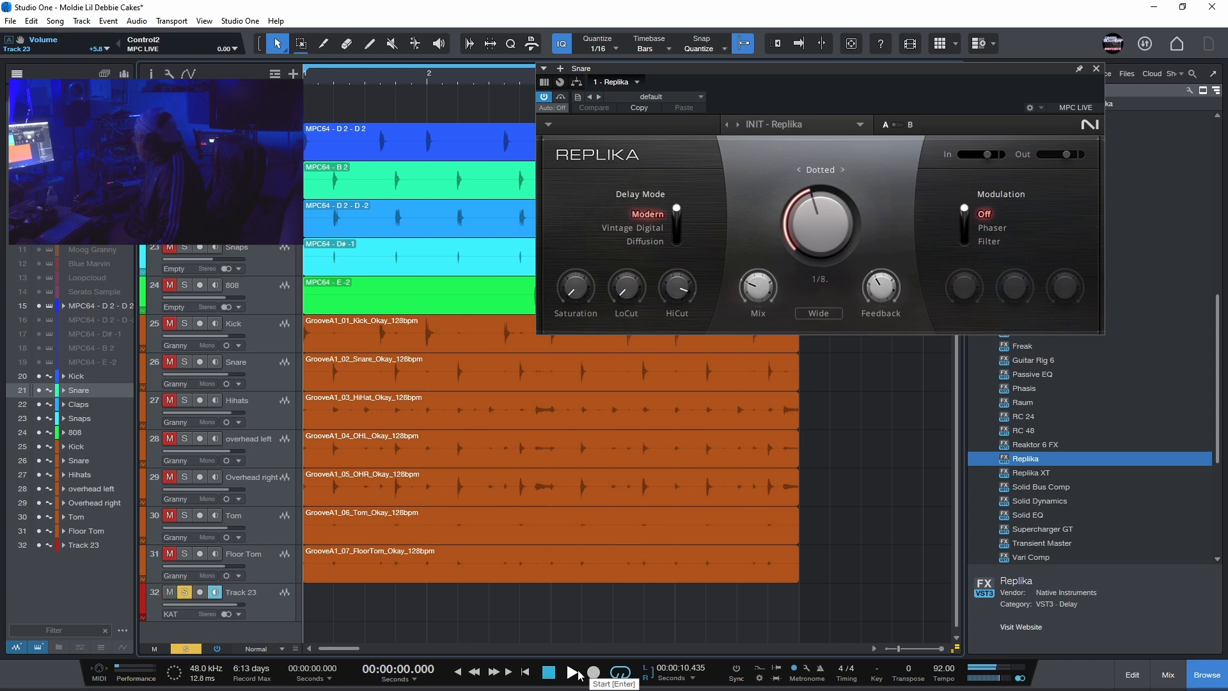
{"action": "left_click", "coordinate": [579, 671]}
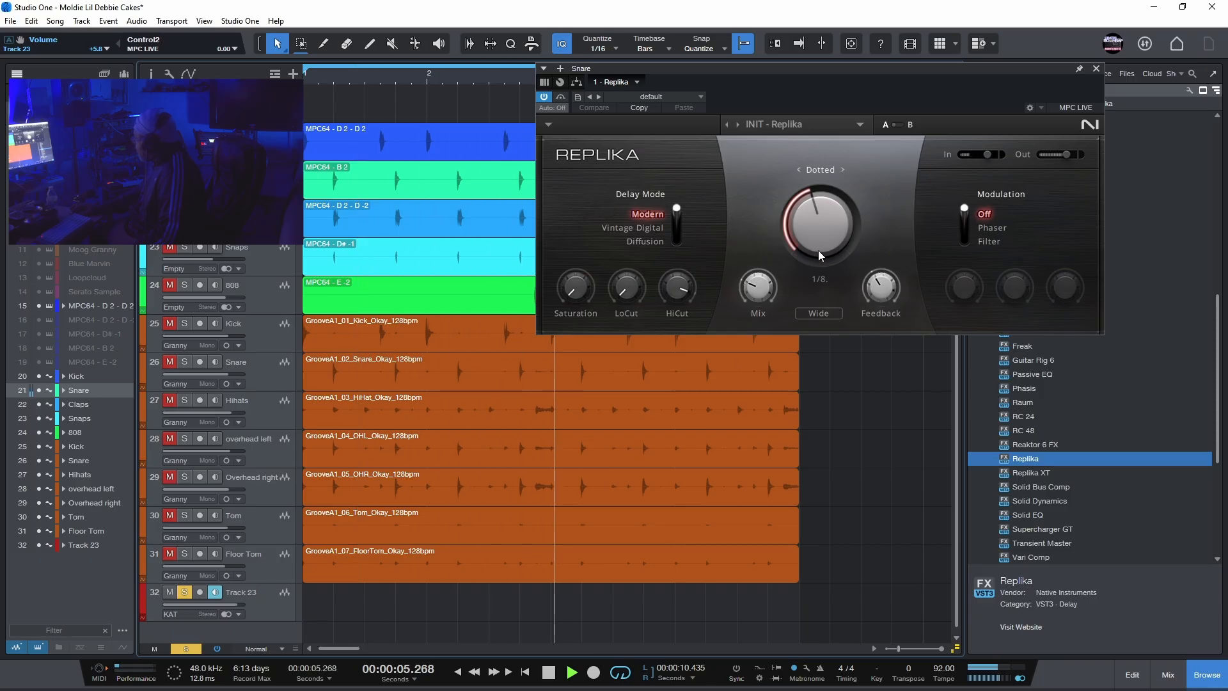
{"action": "left_click_drag", "start_coordinate": [819, 251], "coordinate": [819, 237]}
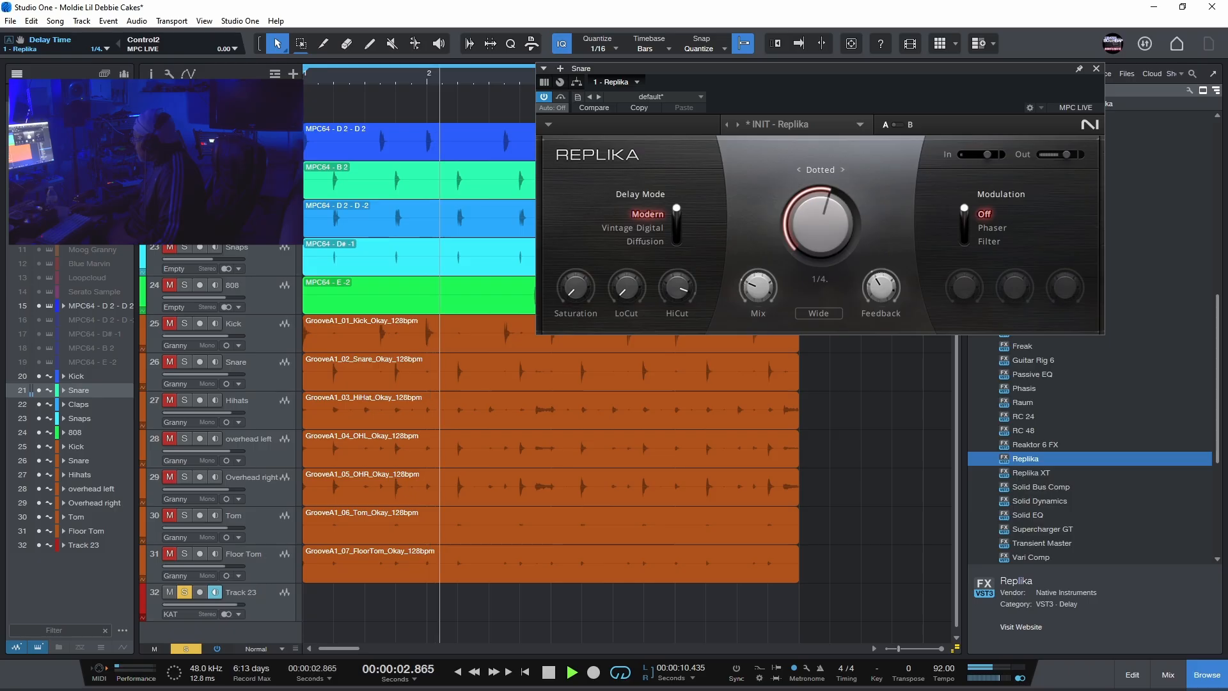
{"action": "left_click_drag", "start_coordinate": [821, 224], "coordinate": [821, 238]}
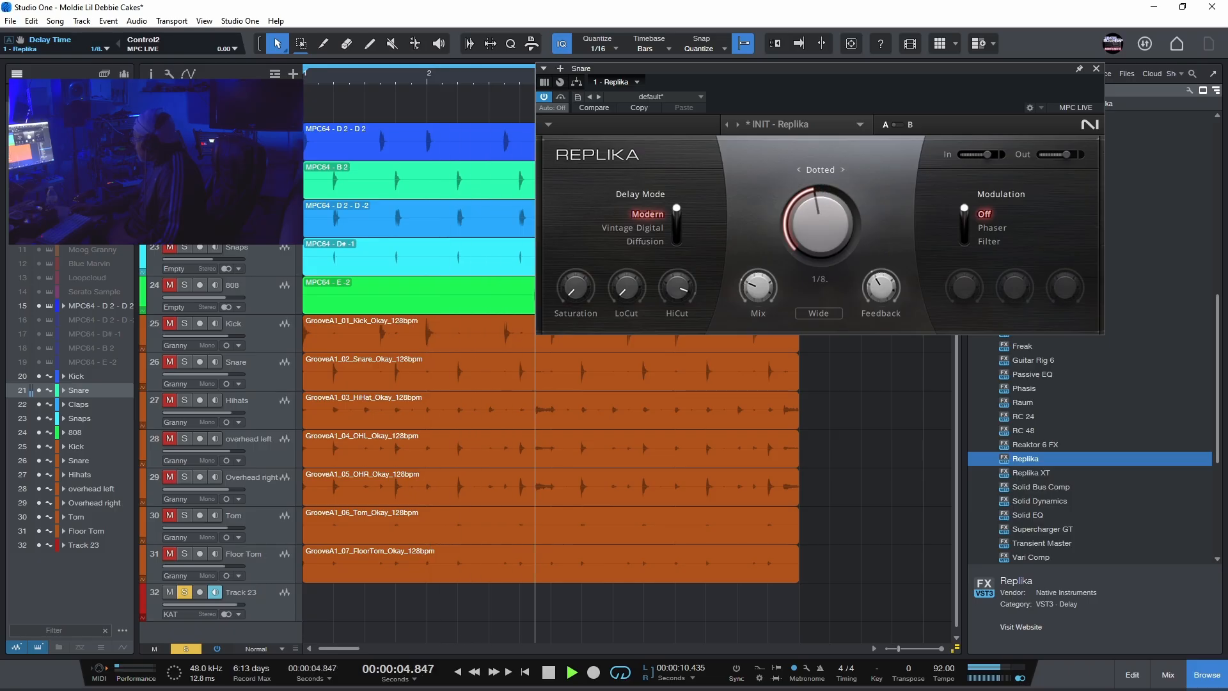
{"action": "left_click_drag", "start_coordinate": [758, 287], "coordinate": [757, 298]}
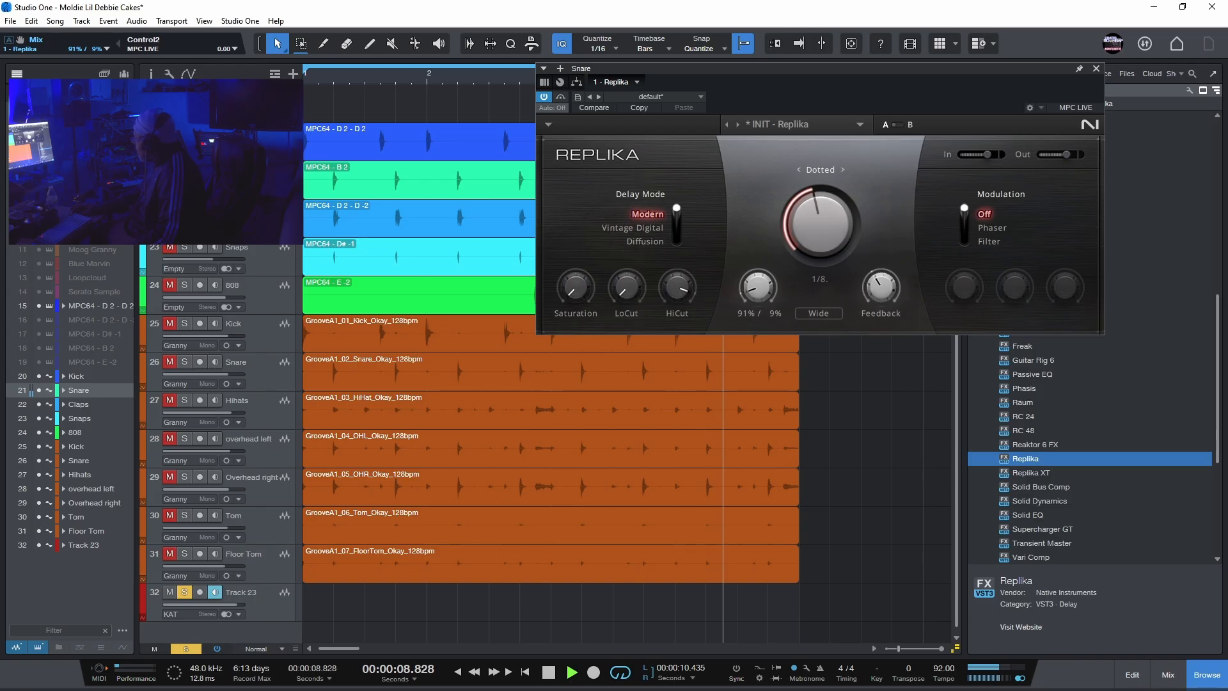
{"action": "left_click", "coordinate": [195, 651]}
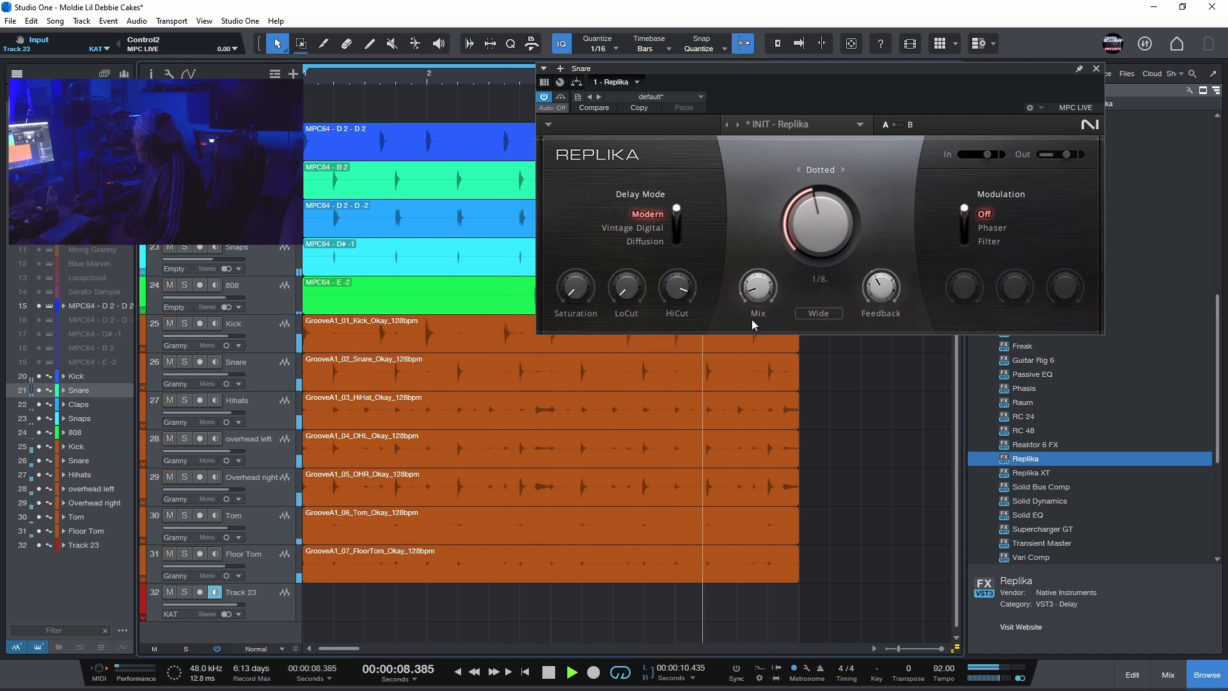
With all tracks playing, try Replika mixes of 89% / 11% and 94% / 6% and a dotted 1/4 delay time.
{"action": "left_click_drag", "start_coordinate": [761, 294], "coordinate": [761, 288]}
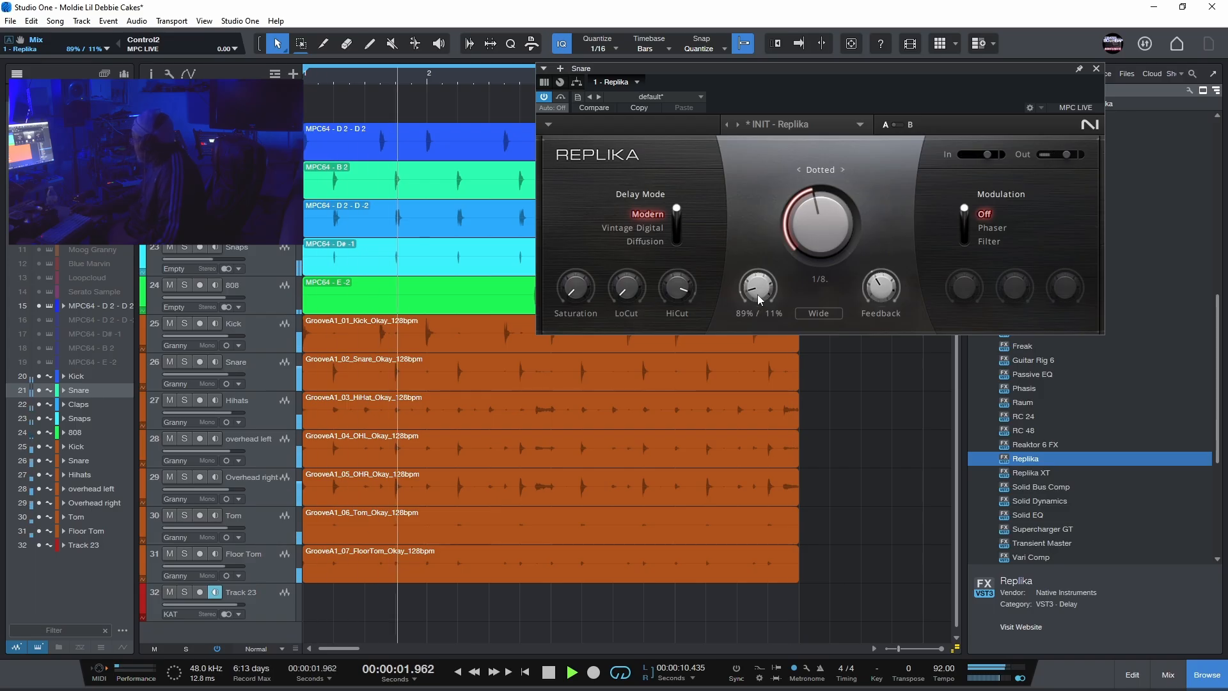
{"action": "left_click_drag", "start_coordinate": [758, 291], "coordinate": [758, 285]}
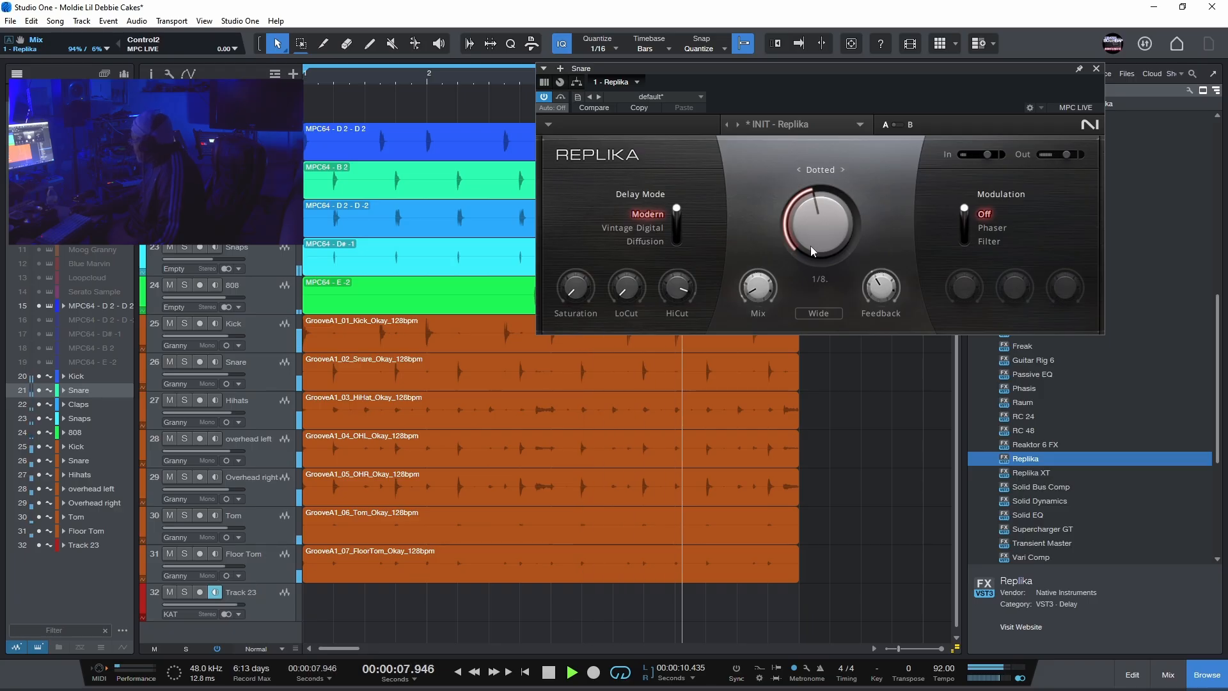
{"action": "left_click_drag", "start_coordinate": [820, 233], "coordinate": [820, 229]}
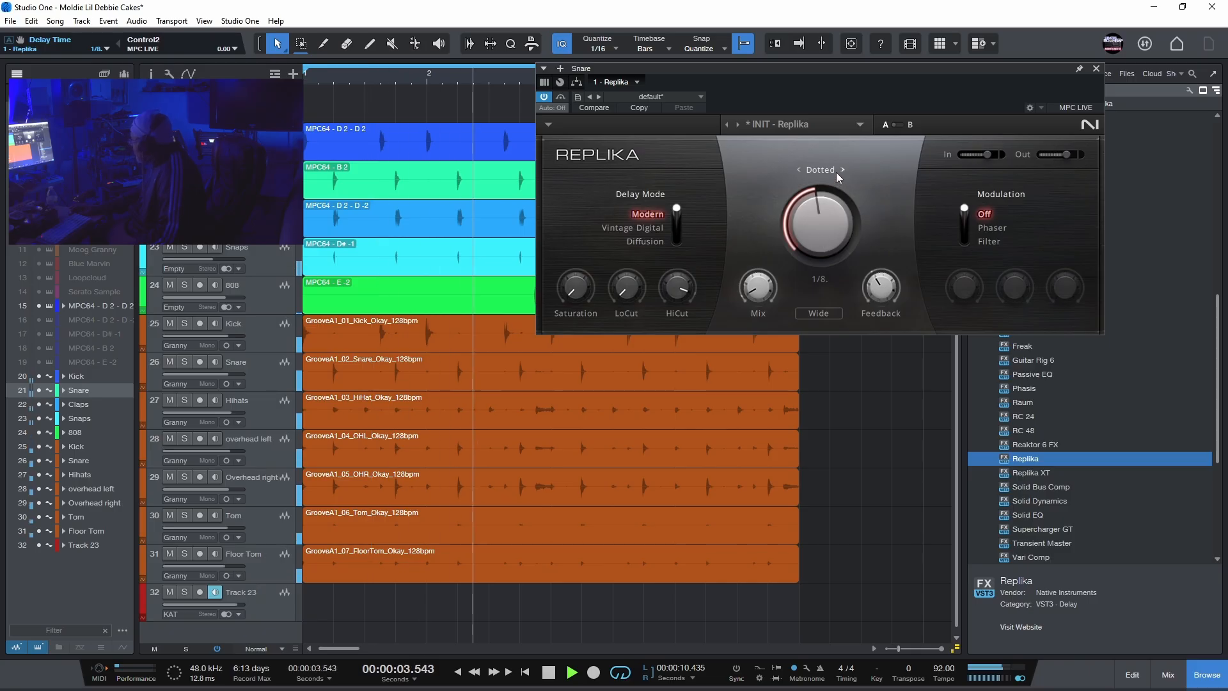
{"action": "left_click_drag", "start_coordinate": [825, 251], "coordinate": [826, 247]}
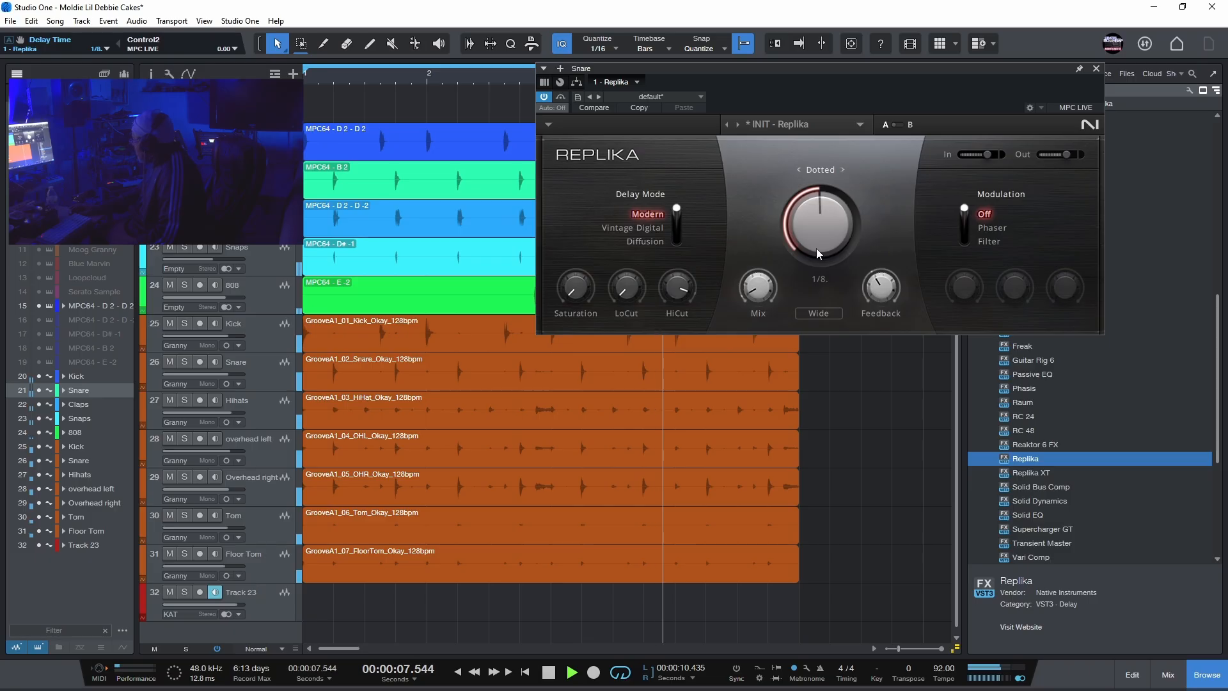
{"action": "left_click_drag", "start_coordinate": [816, 248], "coordinate": [816, 243]}
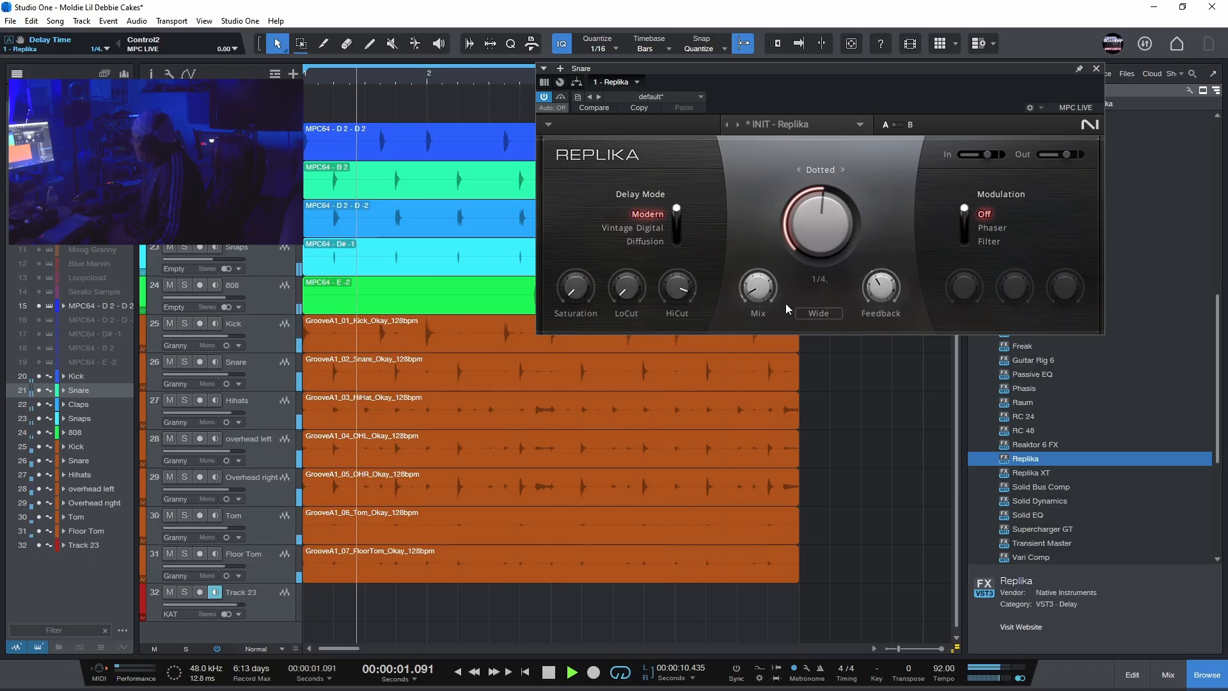
{"action": "left_click_drag", "start_coordinate": [761, 290], "coordinate": [761, 285]}
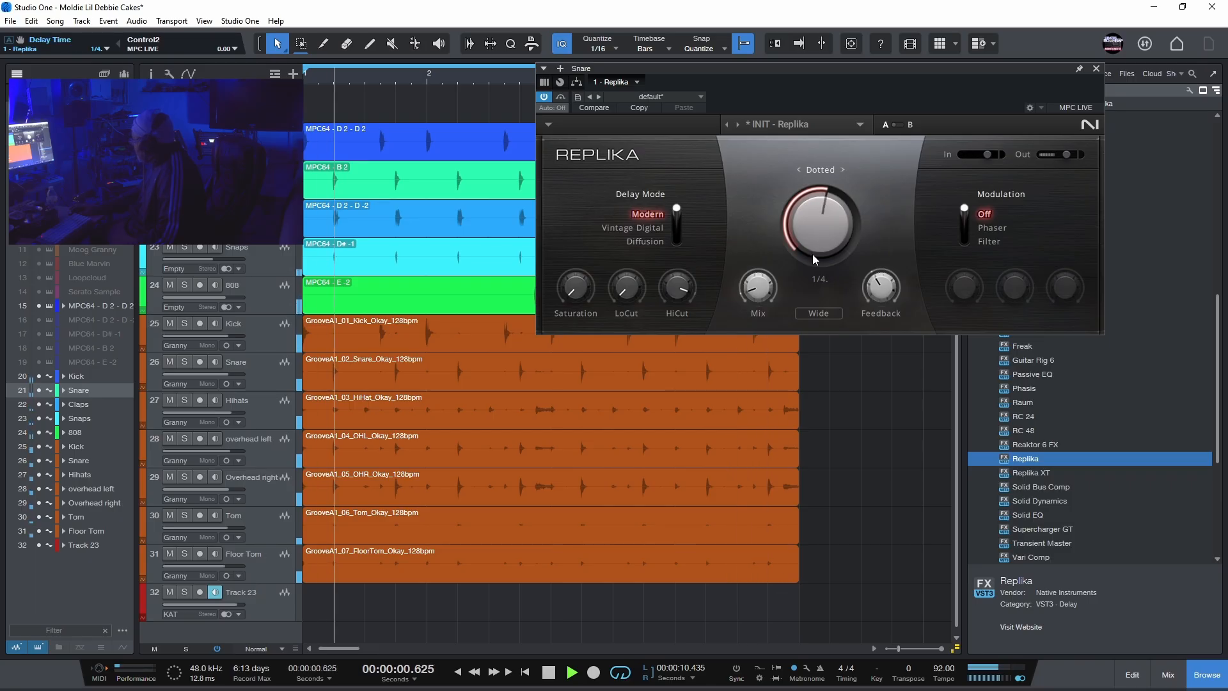
Try straight delay timing on the Snare at 1/4, 1/2, 1/16 and 1/8, with mixes of 81% / 19% and 91% / 9%.
{"action": "left_click", "coordinate": [839, 170]}
{"action": "left_click", "coordinate": [833, 171]}
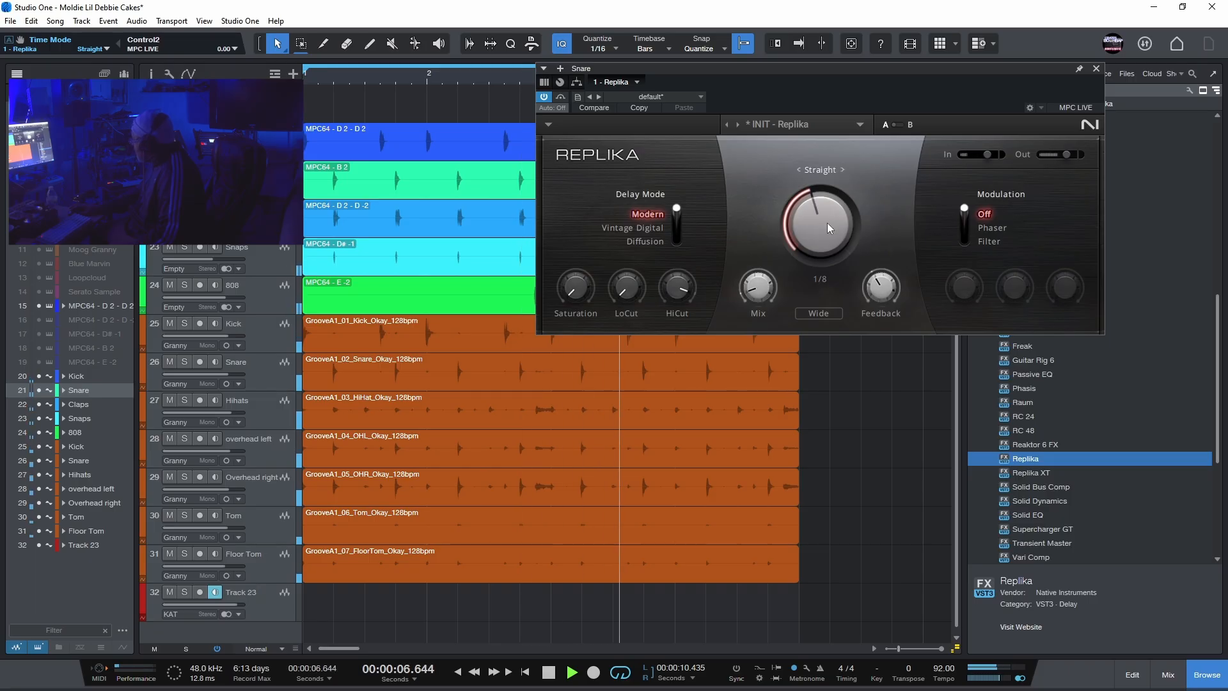
{"action": "left_click_drag", "start_coordinate": [820, 224], "coordinate": [821, 208]}
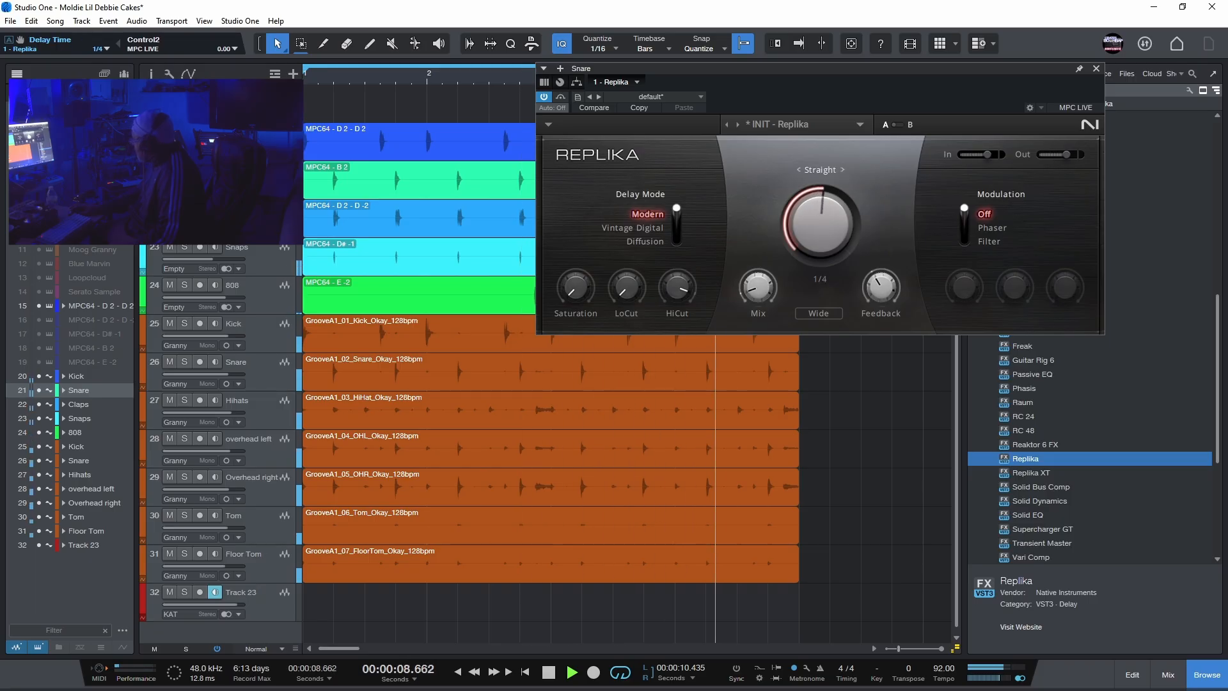
{"action": "left_click_drag", "start_coordinate": [761, 290], "coordinate": [761, 279]}
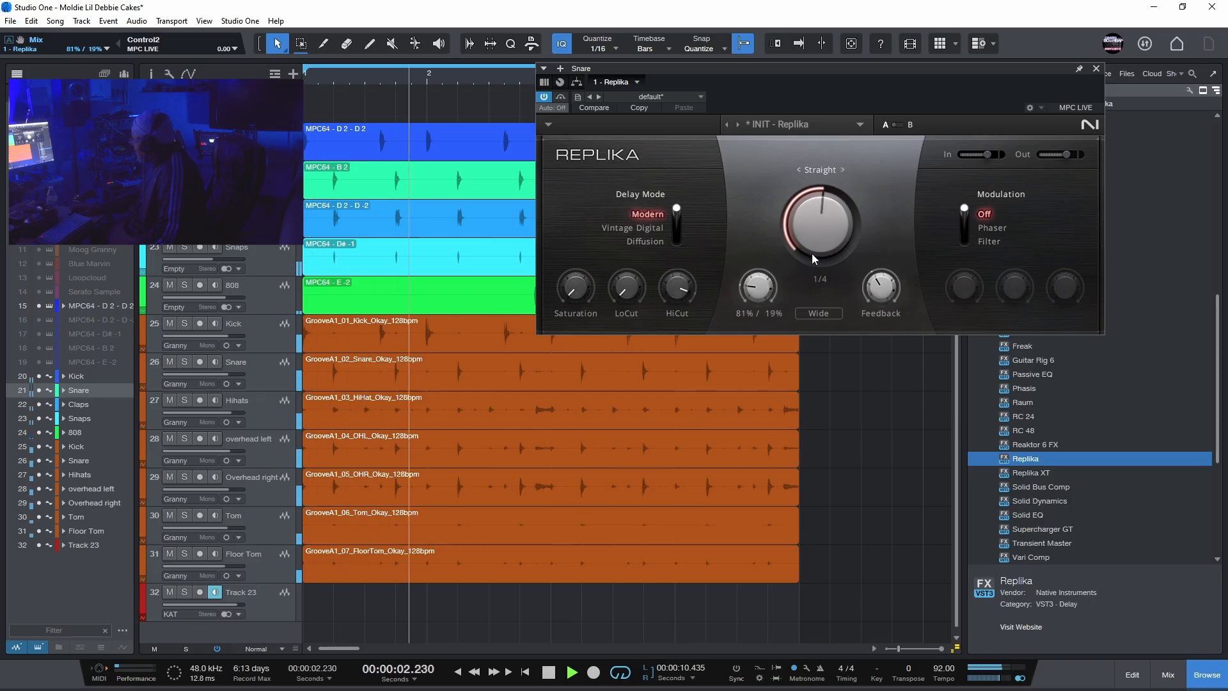
{"action": "left_click_drag", "start_coordinate": [824, 244], "coordinate": [824, 235]}
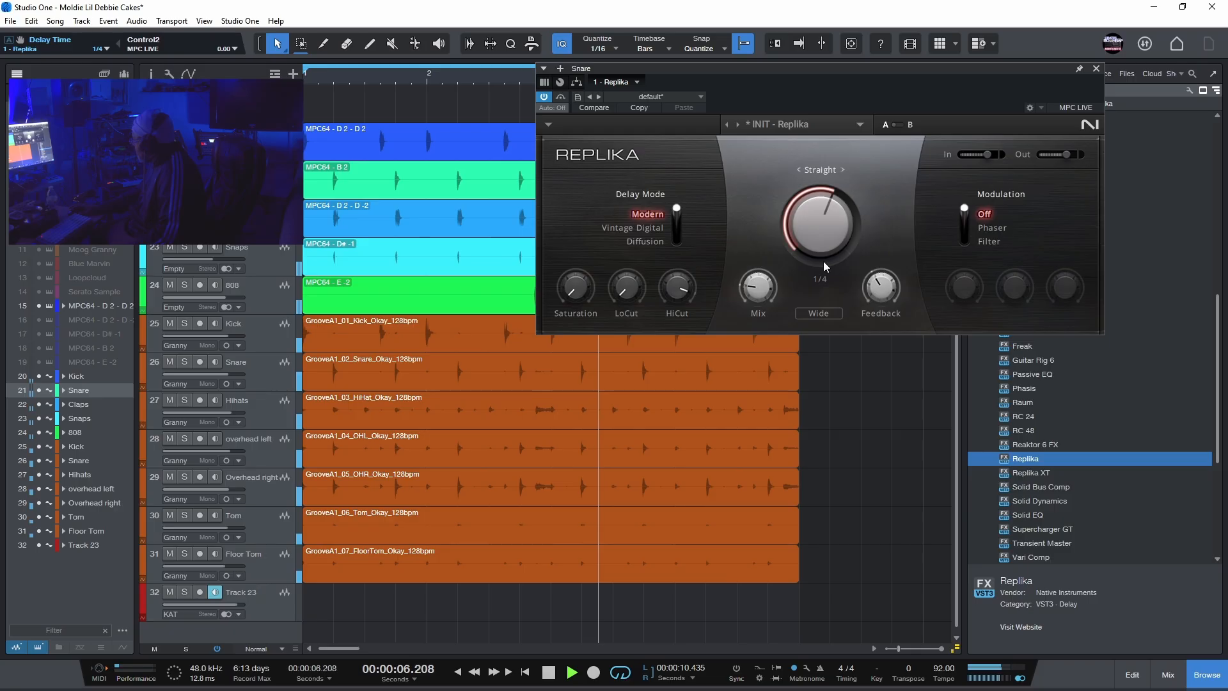
{"action": "left_click_drag", "start_coordinate": [816, 255], "coordinate": [810, 262]}
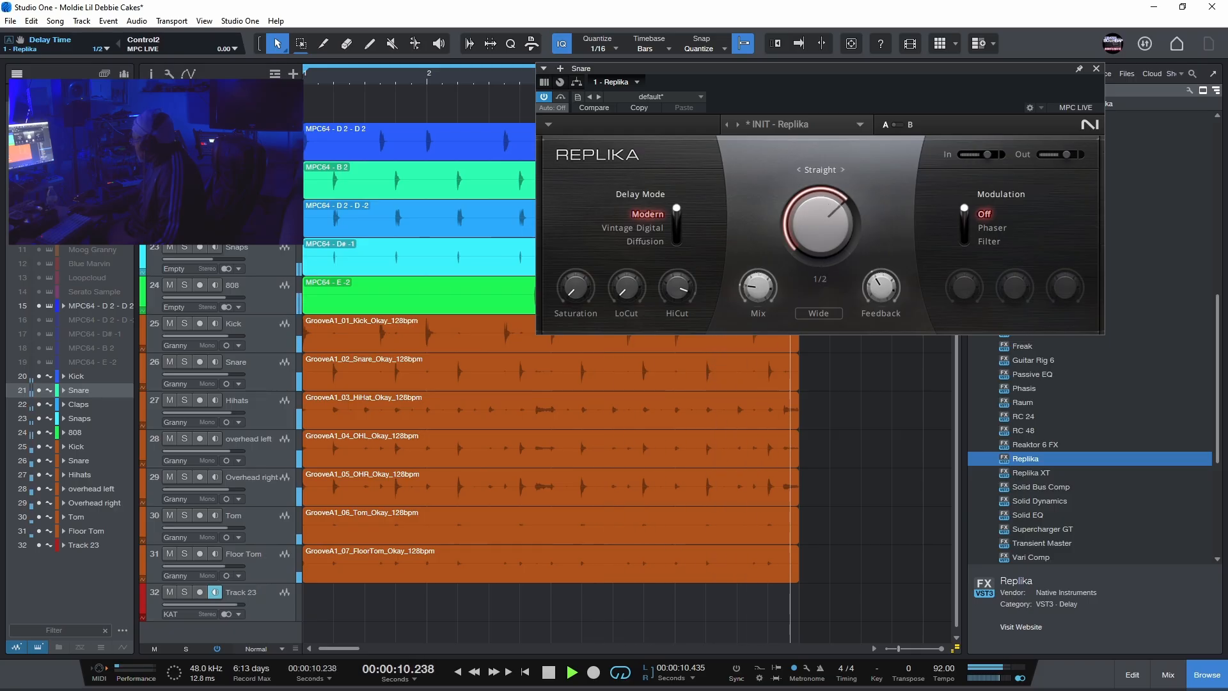
{"action": "left_click_drag", "start_coordinate": [815, 244], "coordinate": [815, 262]}
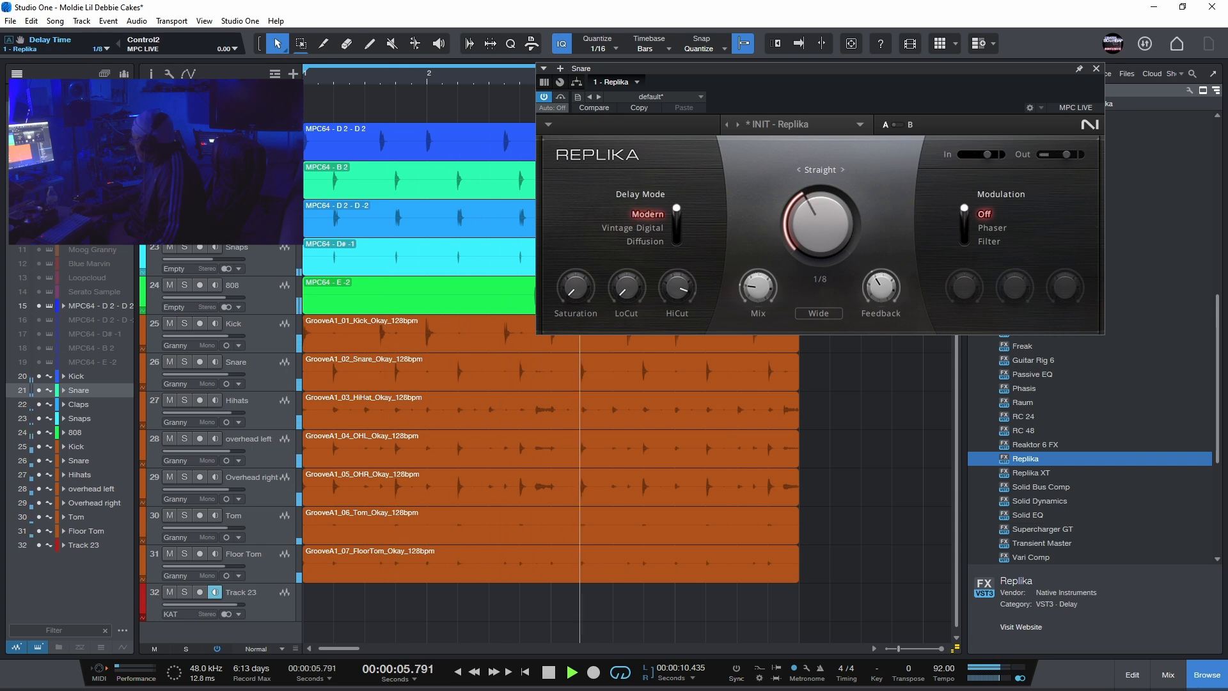
{"action": "left_click_drag", "start_coordinate": [815, 245], "coordinate": [815, 256]}
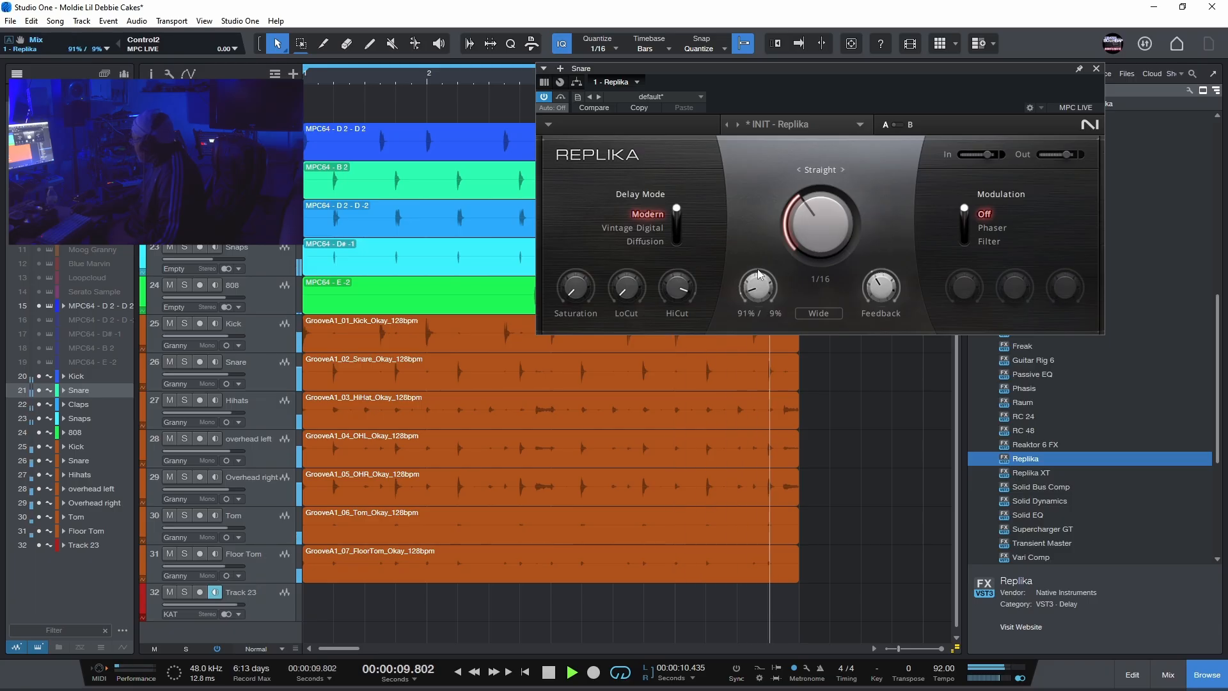
{"action": "left_click_drag", "start_coordinate": [797, 224], "coordinate": [797, 214]}
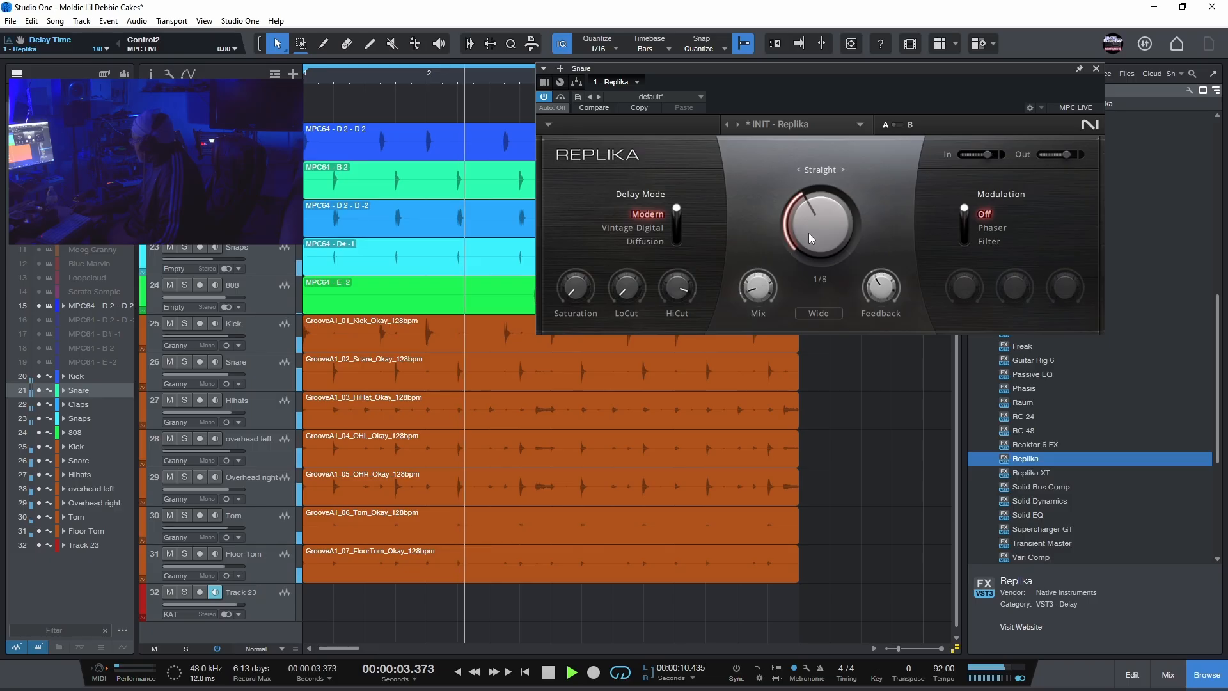
Set Replika to a dotted 1/8 delay with a 93% / 7% mix, lower its HiCut and raise its LoCut to 158 Hz.
{"action": "left_click", "coordinate": [842, 169]}
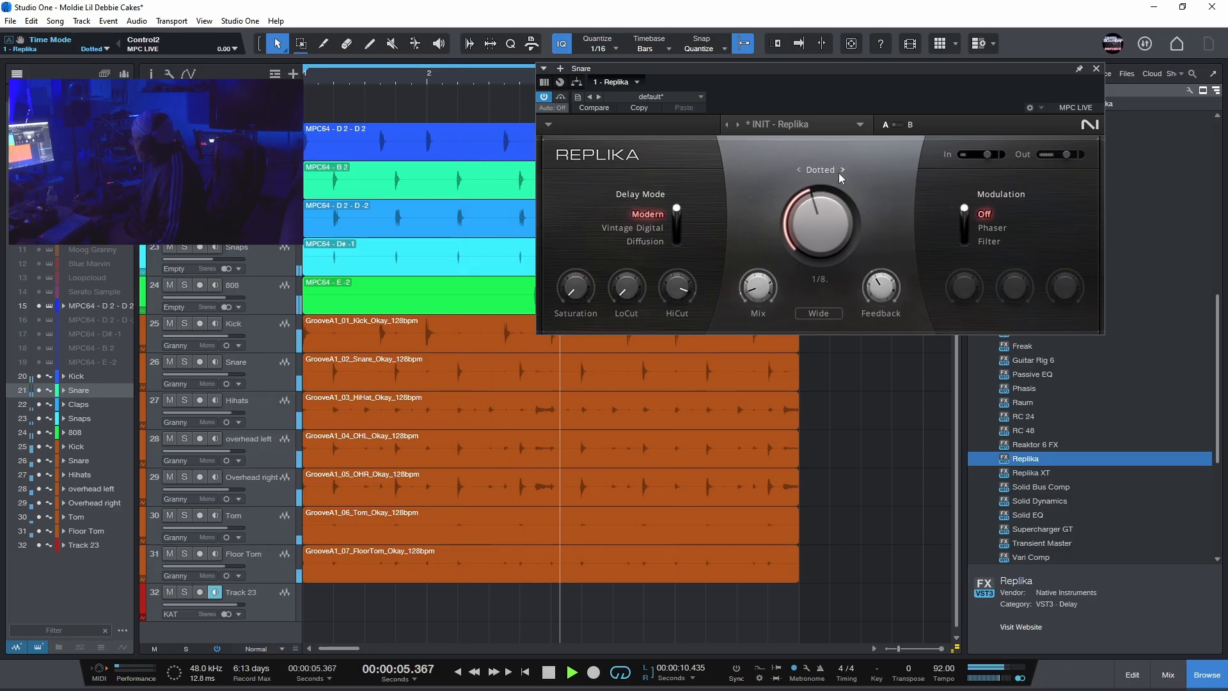
{"action": "left_click_drag", "start_coordinate": [759, 287], "coordinate": [759, 293]}
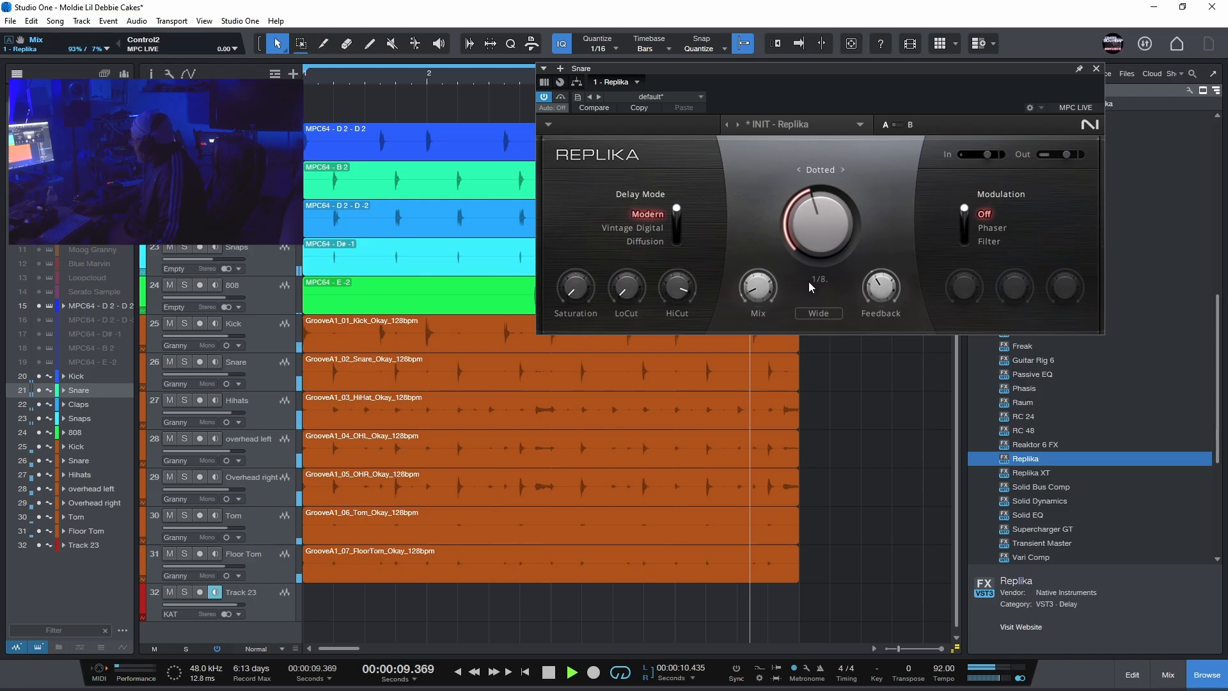
{"action": "left_click_drag", "start_coordinate": [680, 289], "coordinate": [680, 337]}
{"action": "left_click_drag", "start_coordinate": [628, 289], "coordinate": [628, 234]}
{"action": "left_click_drag", "start_coordinate": [678, 288], "coordinate": [627, 296]}
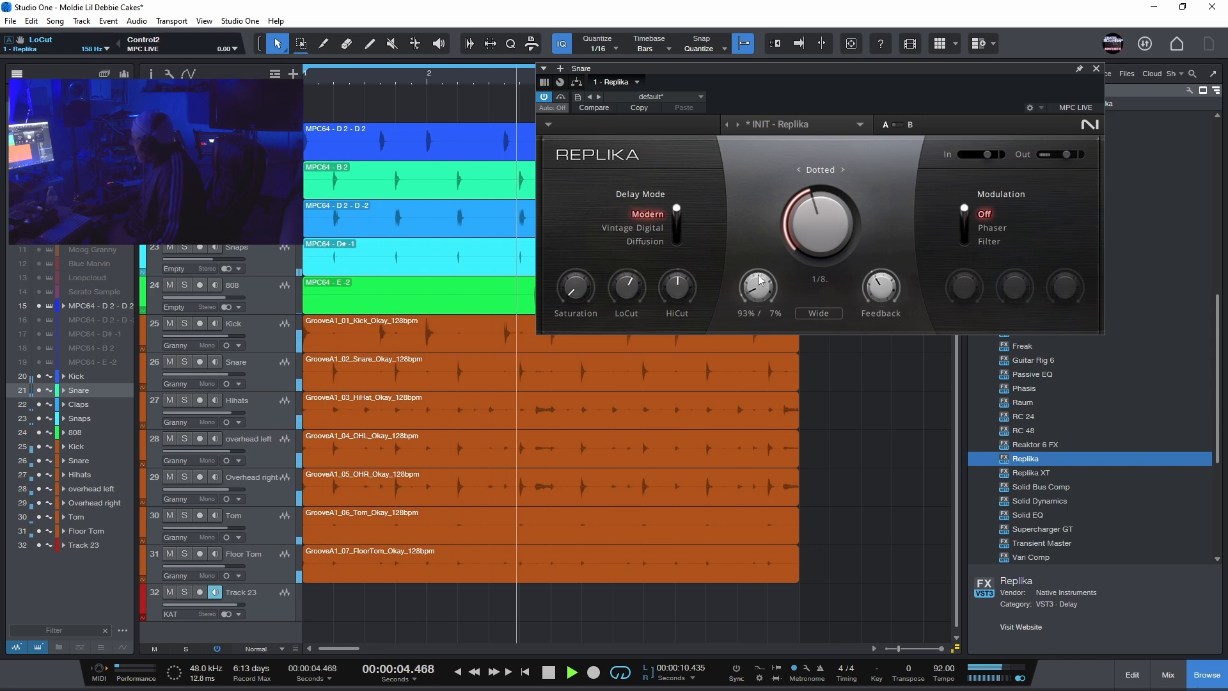
Set Replika's feedback to 47.5% and its mix to 95% / 5%, stop playback and close the plug-in window.
{"action": "left_click_drag", "start_coordinate": [759, 280], "coordinate": [761, 287]}
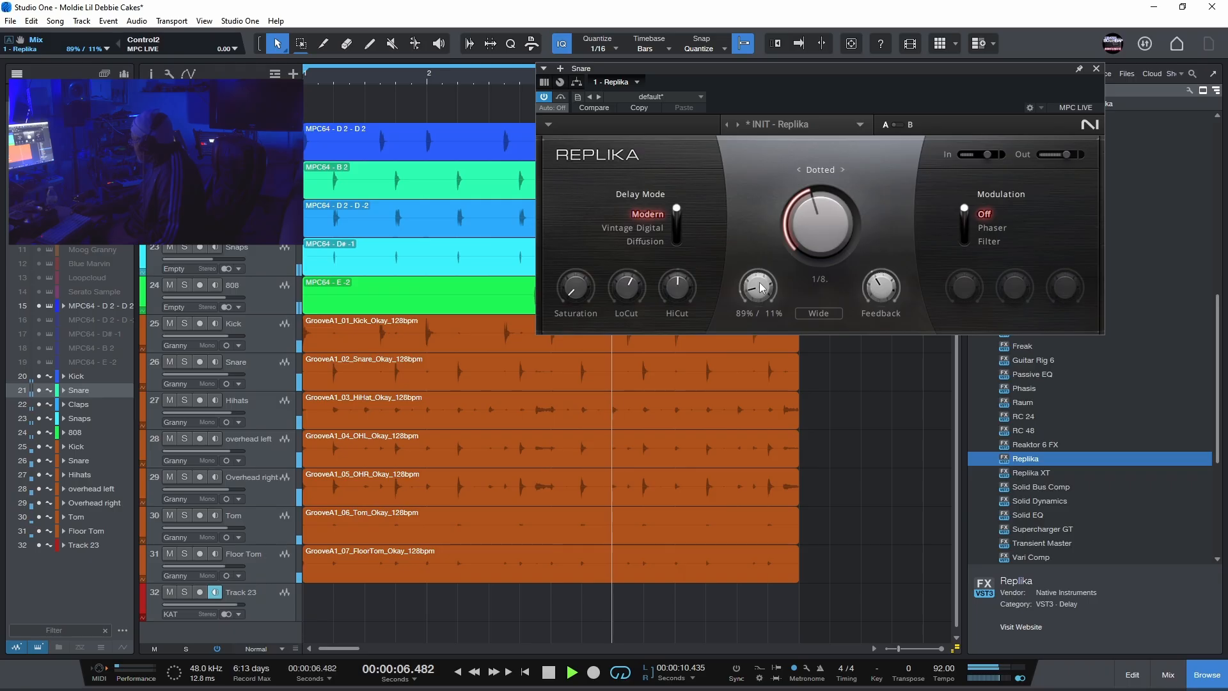
{"action": "left_click_drag", "start_coordinate": [883, 282], "coordinate": [883, 278]}
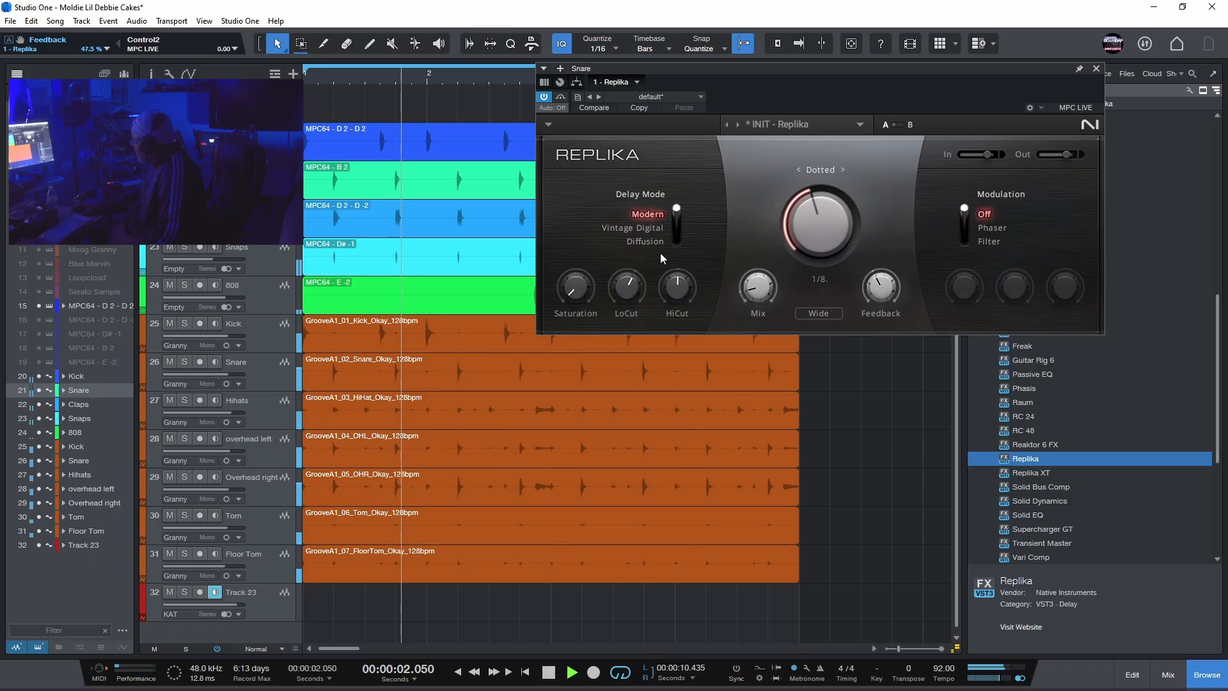
{"action": "left_click_drag", "start_coordinate": [757, 287], "coordinate": [758, 289]}
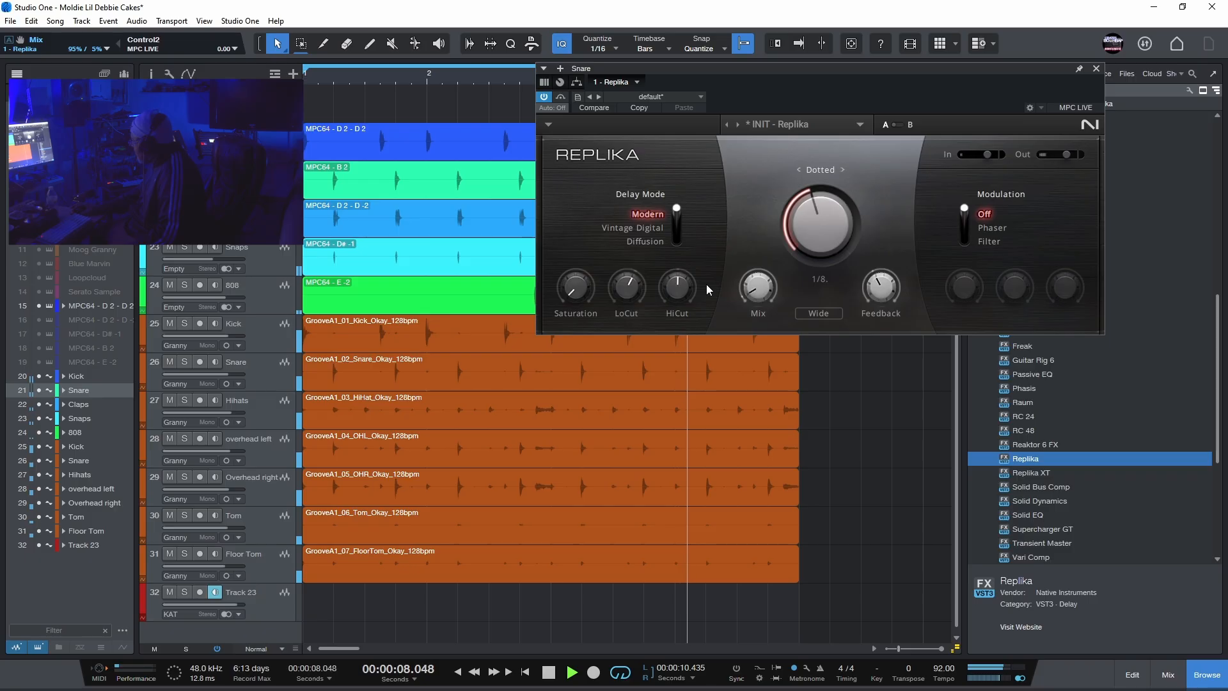
{"action": "left_click", "coordinate": [550, 673]}
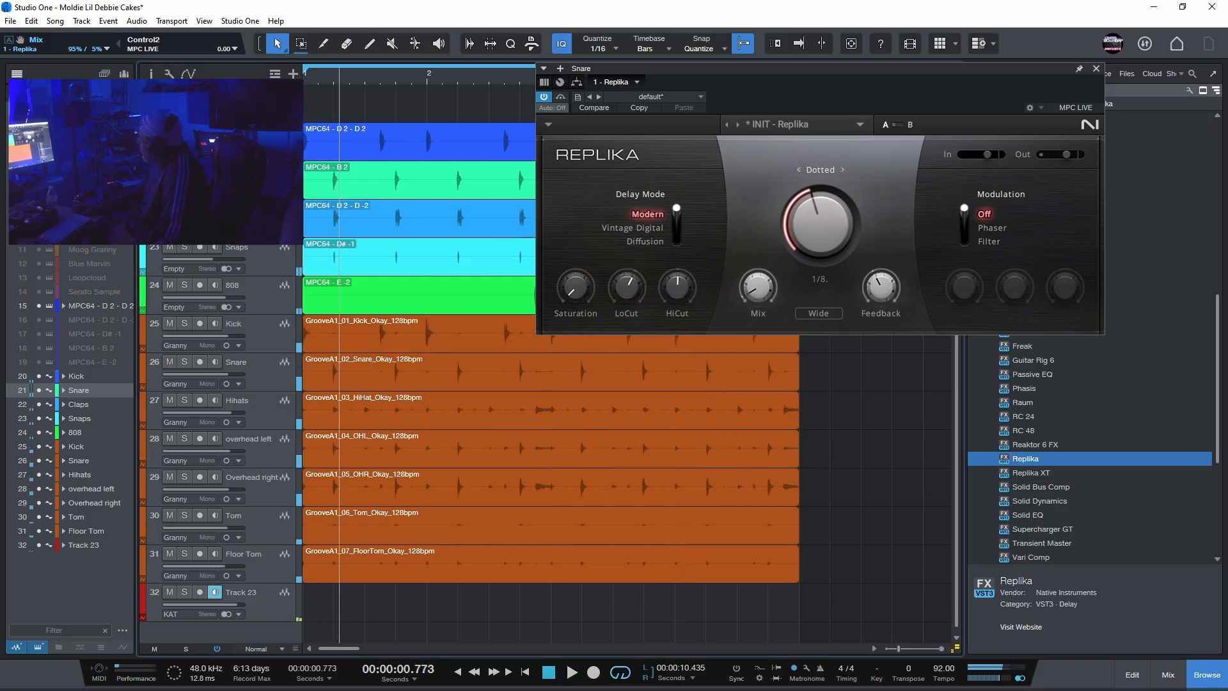
{"action": "left_click", "coordinate": [1096, 68]}
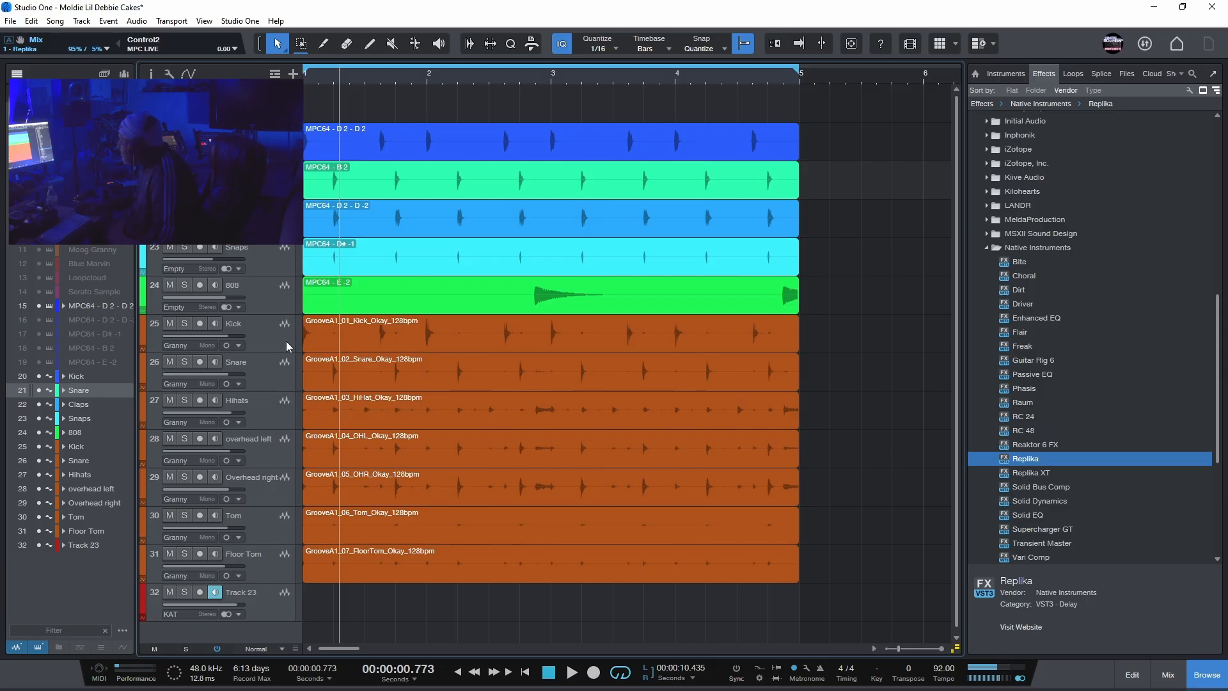
Play the full drum loop from the song start to hear the Snare delay in context, and stop playback.
{"action": "left_click", "coordinate": [548, 671]}
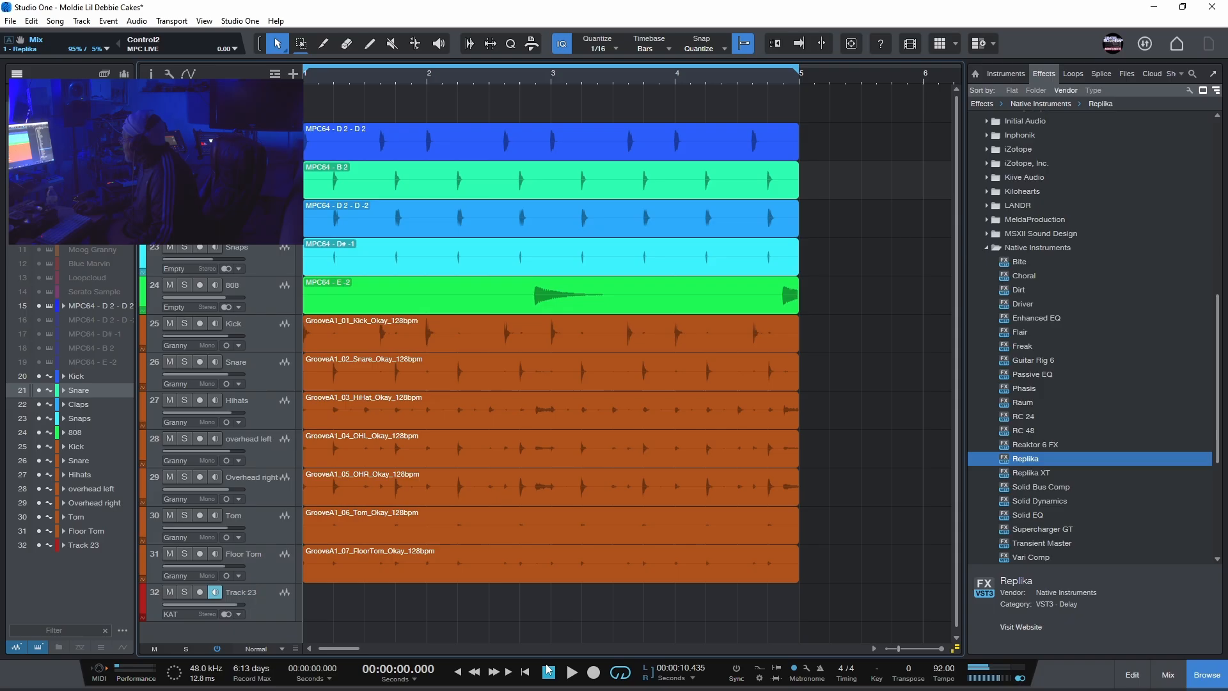
{"action": "left_click", "coordinate": [568, 674]}
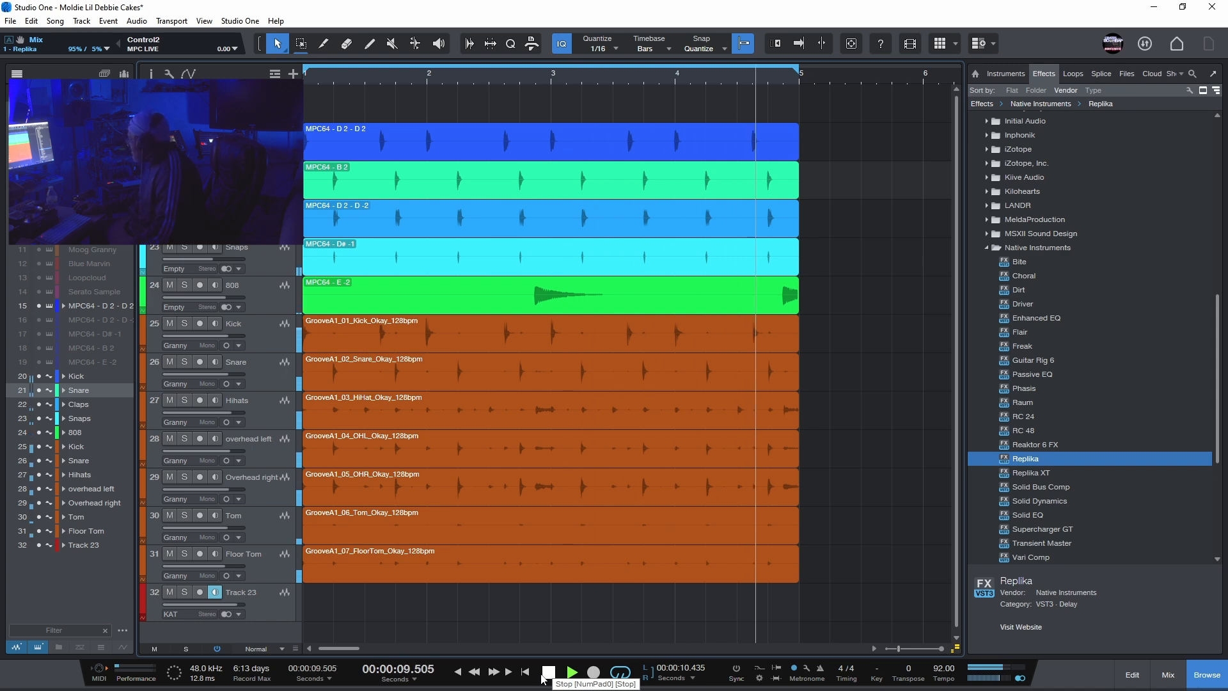
{"action": "left_click", "coordinate": [547, 672]}
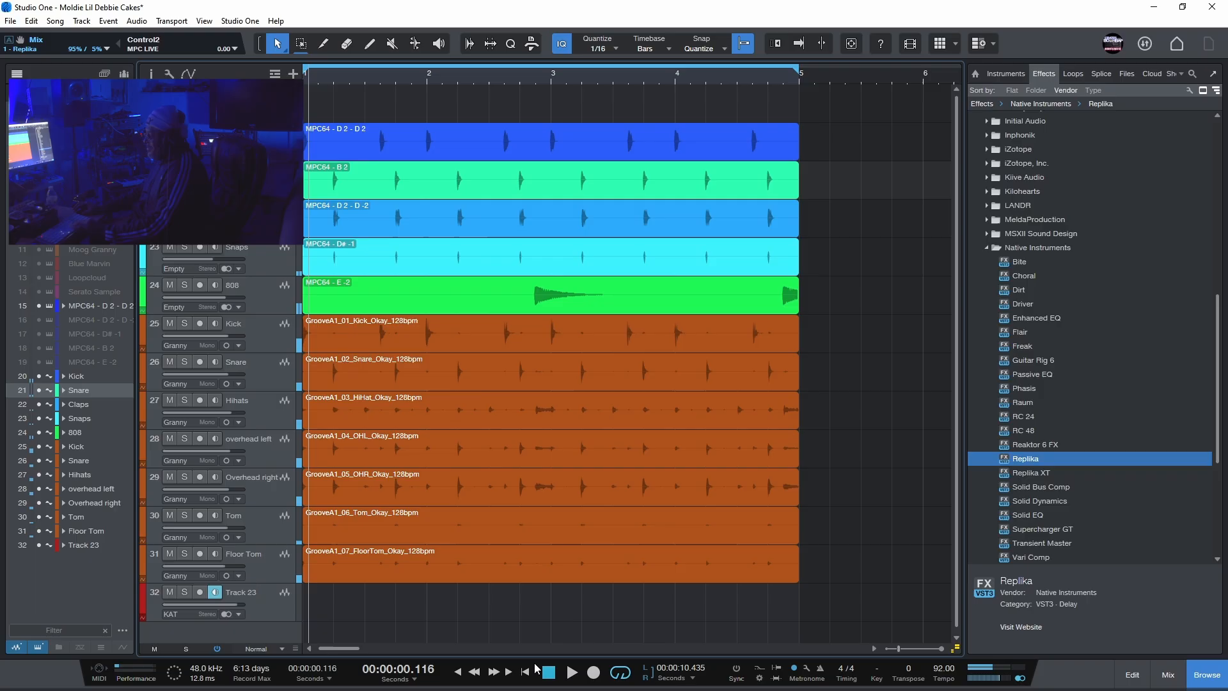